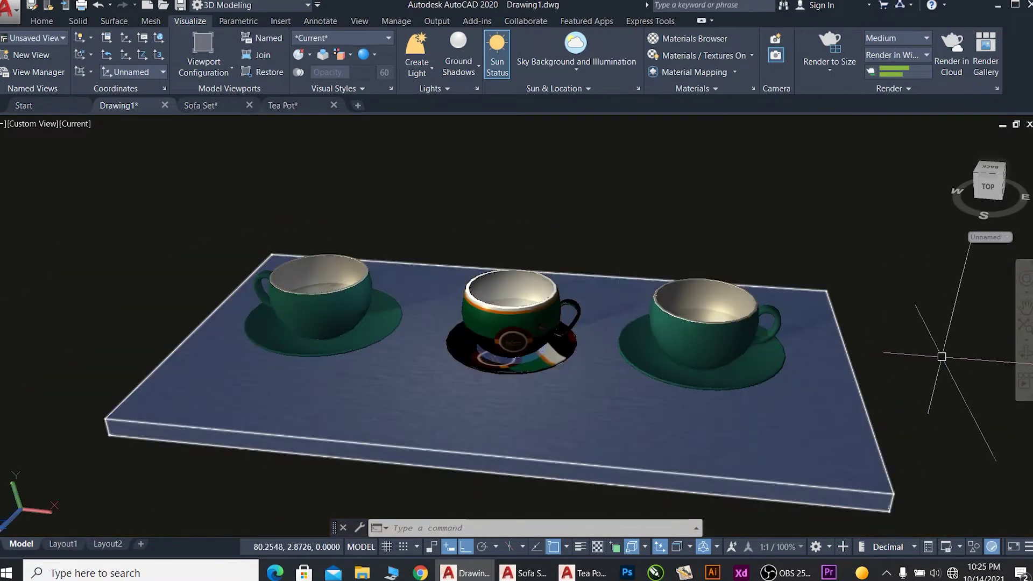
- Orbit and zoom the three-teacup table scene to a higher, angled view for rendering
left_click(1024, 351)
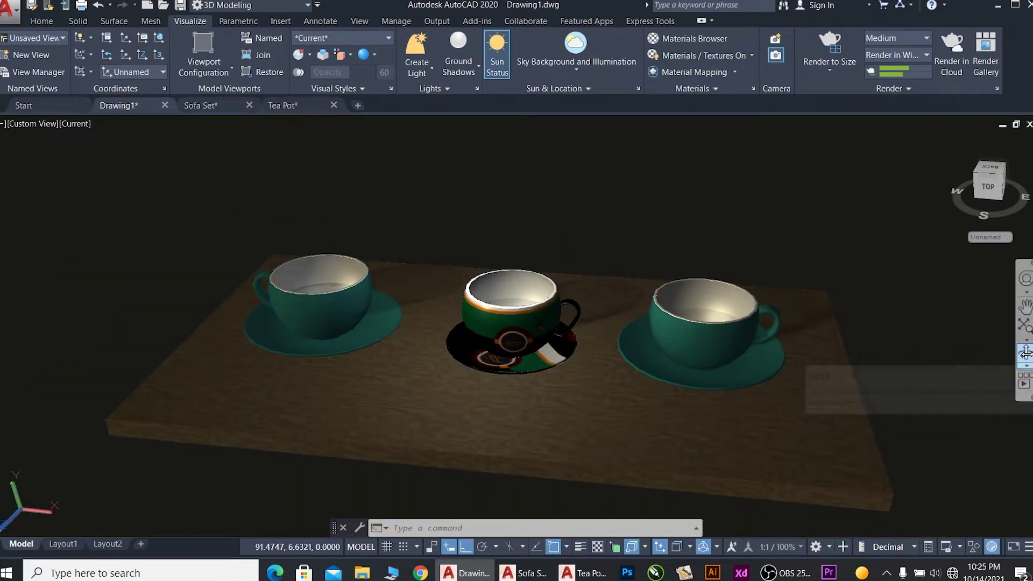
mouse_move(753, 373)
left_mouse_down()
mouse_move(507, 372)
mouse_move(438, 411)
mouse_move(469, 394)
mouse_move(452, 404)
mouse_move(452, 349)
left_mouse_up()
scroll(572, 337, "up", 2)
scroll(574, 341, "up", 2)
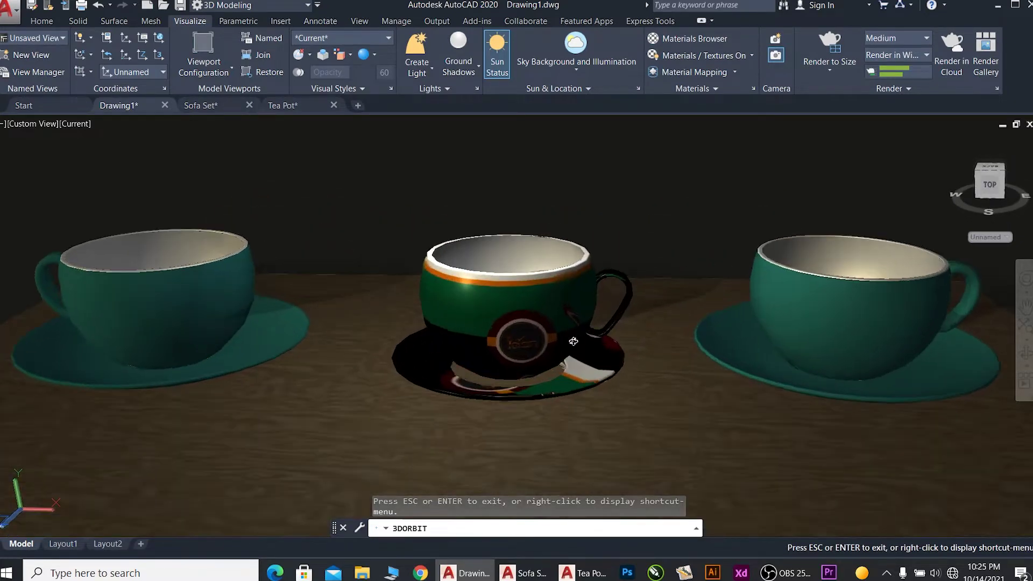
left_click_drag(539, 334, 584, 349)
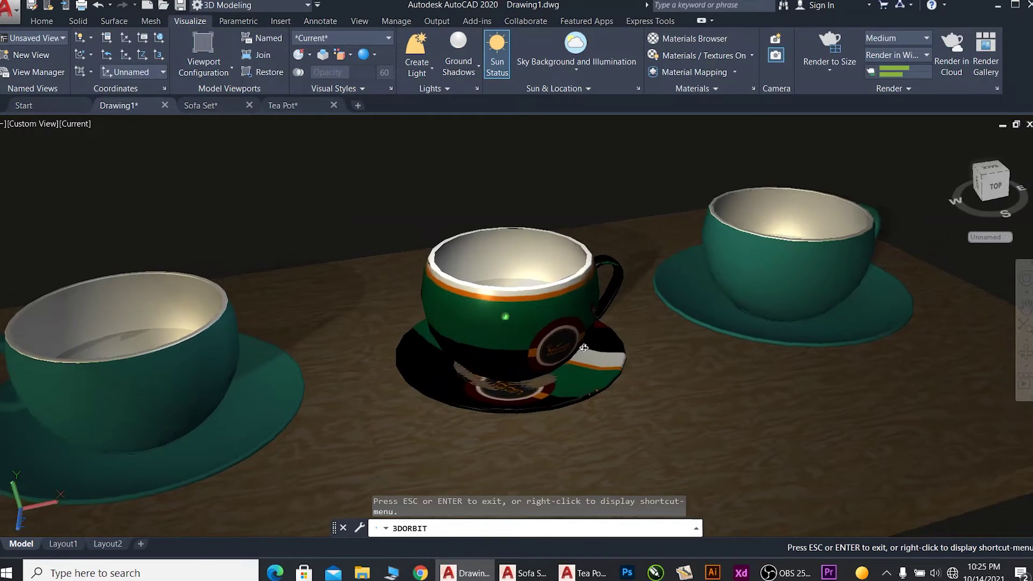
mouse_move(635, 300)
left_mouse_down()
mouse_move(619, 311)
mouse_move(605, 301)
mouse_move(618, 286)
left_mouse_up()
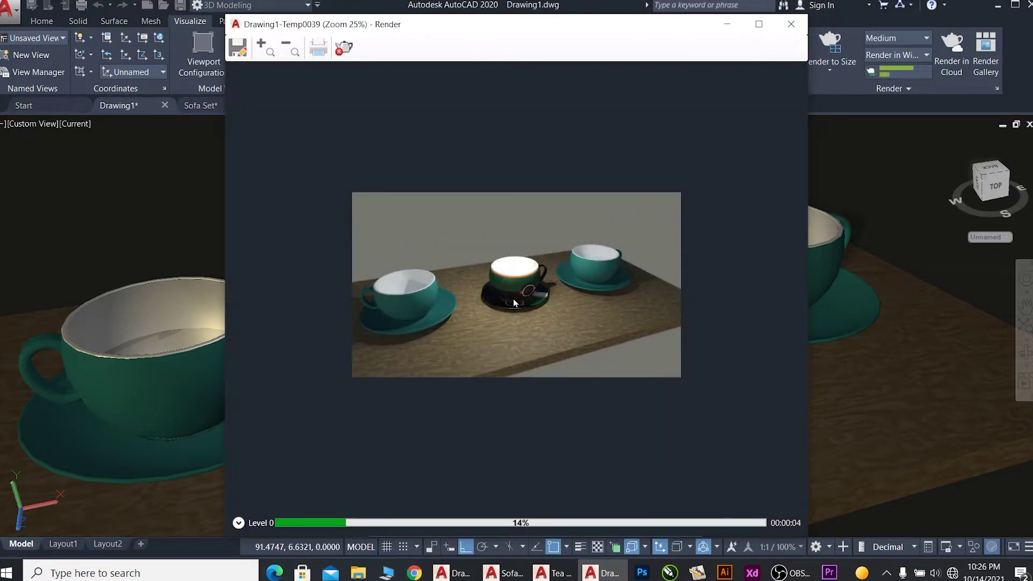
- Zoom into the render preview, then close the Render window to stop rendering
scroll(512, 304, "up", 1)
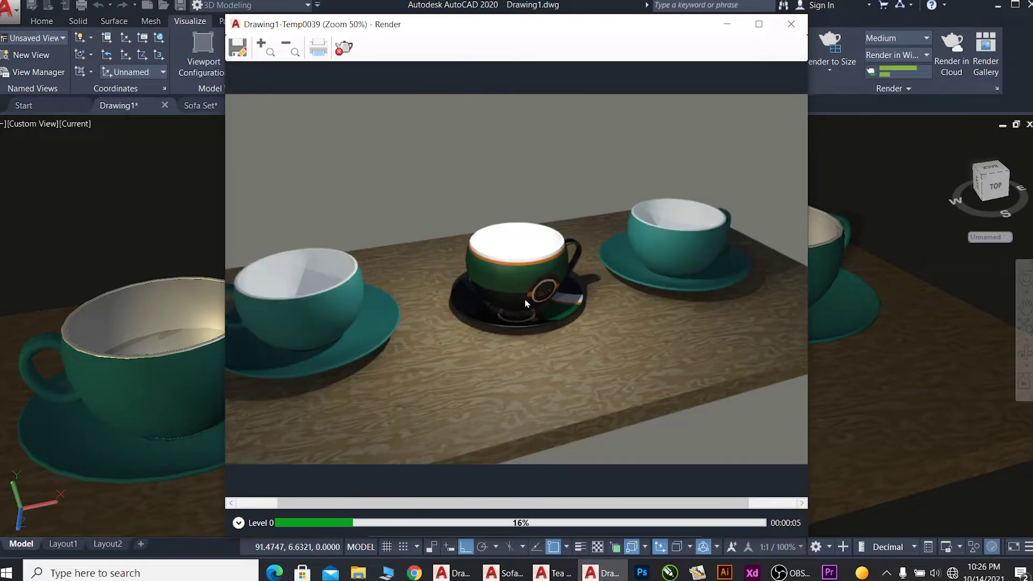
left_click(791, 25)
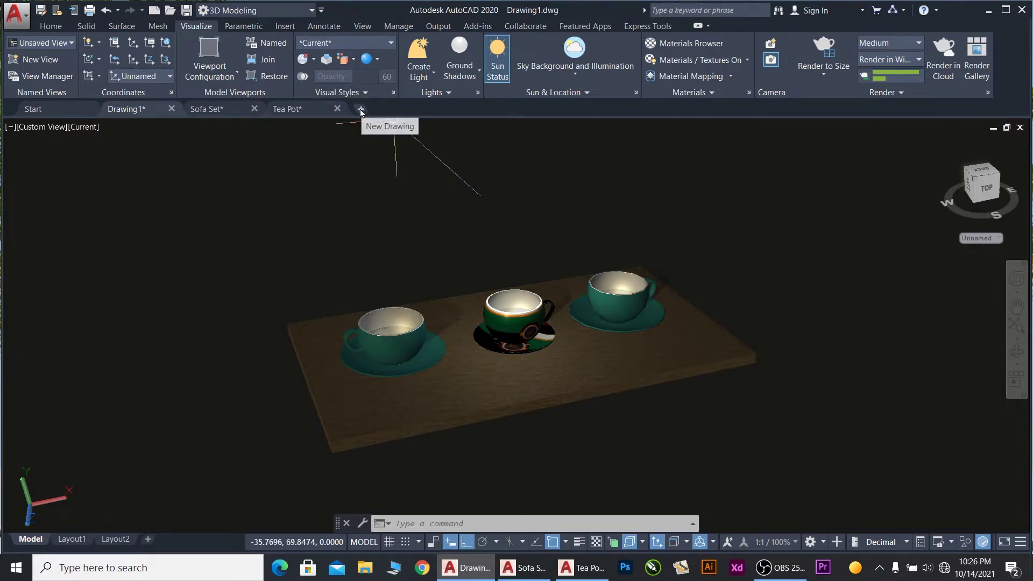
- Open a new blank drawing, Drawing3, and adjust the zoom in its empty top view
left_click(361, 111)
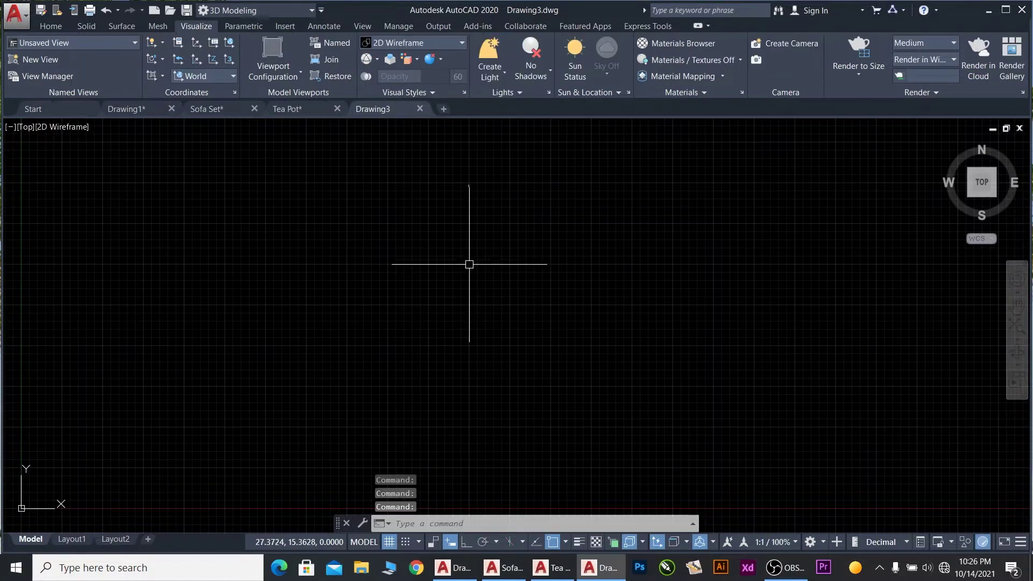
scroll(470, 265, "down", 1)
scroll(594, 318, "up", 1)
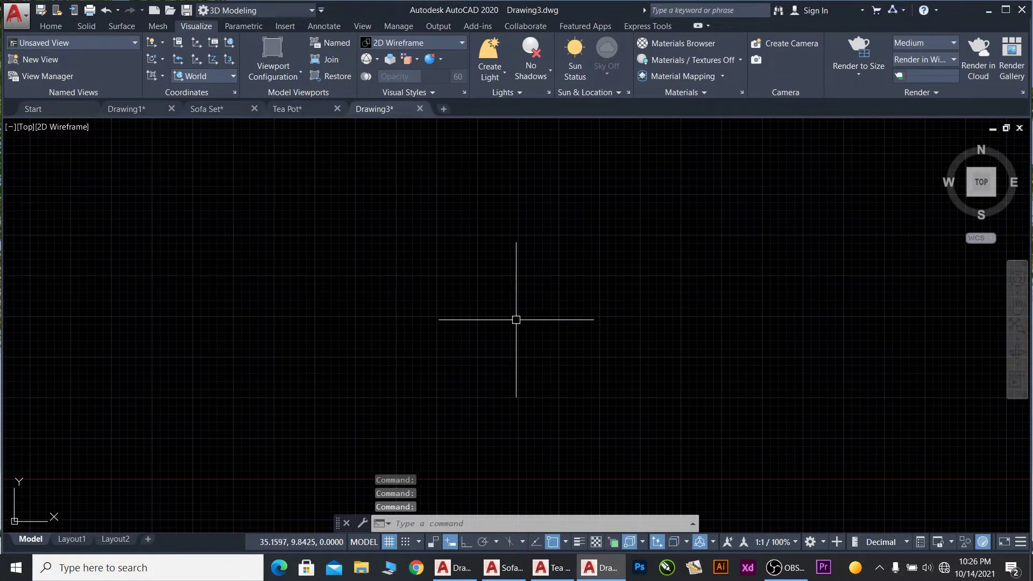
scroll(522, 304, "down", 2)
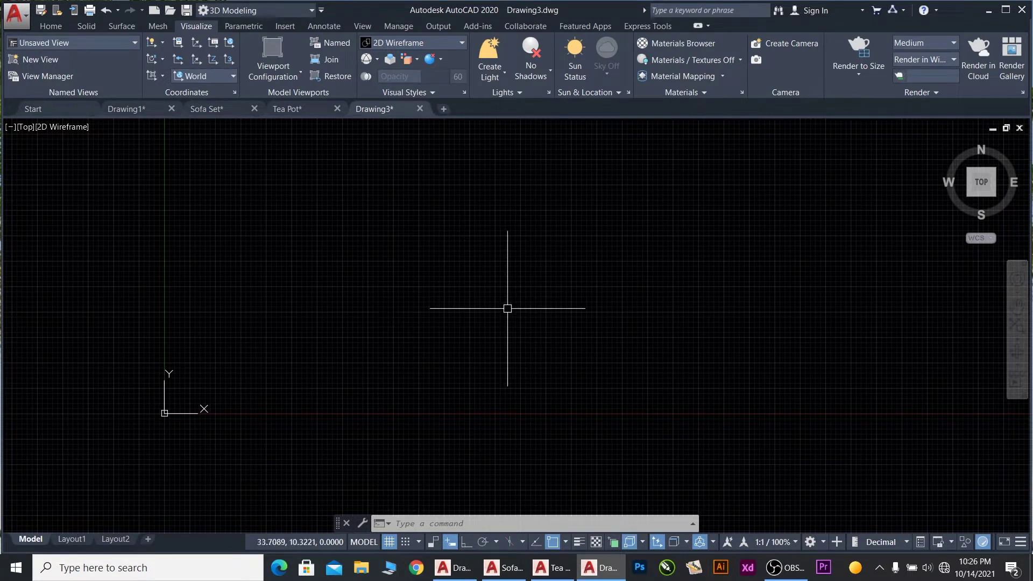
- Set Drawing3's length precision to 0 (whole numbers) in the Drawing Units dialog
type("un")
key("Return")
left_click(501, 217)
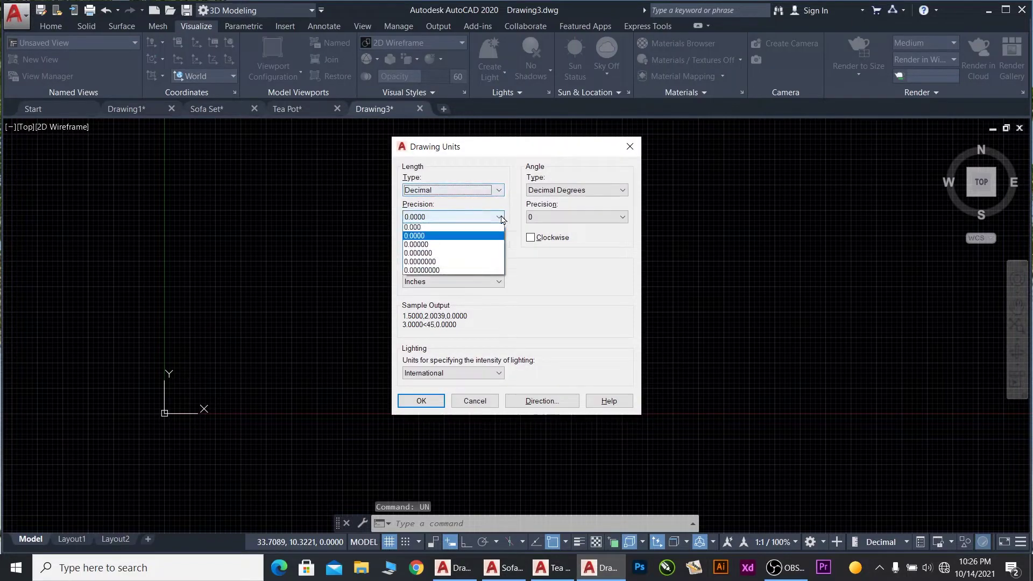
left_click(448, 228)
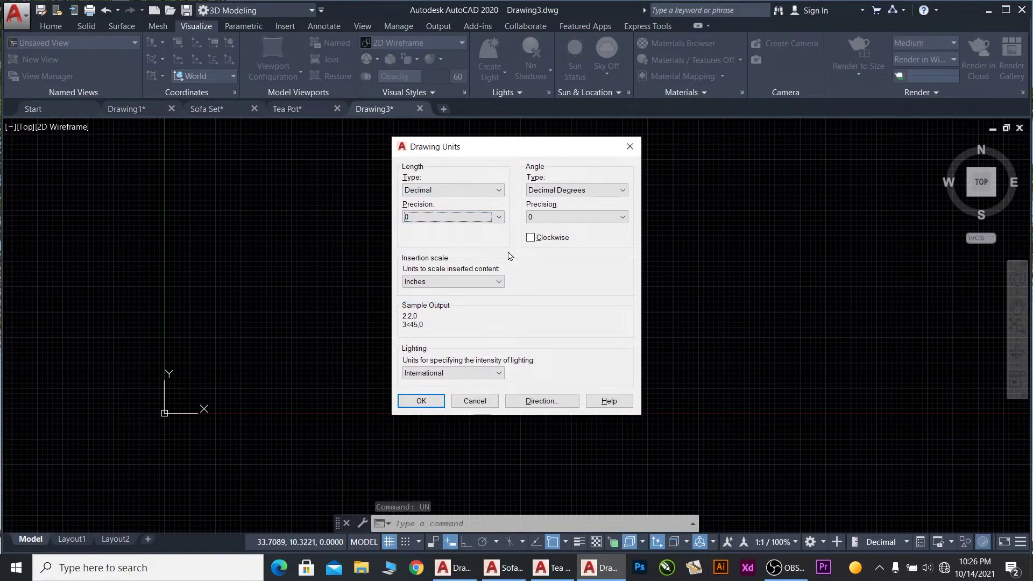
left_click(421, 402)
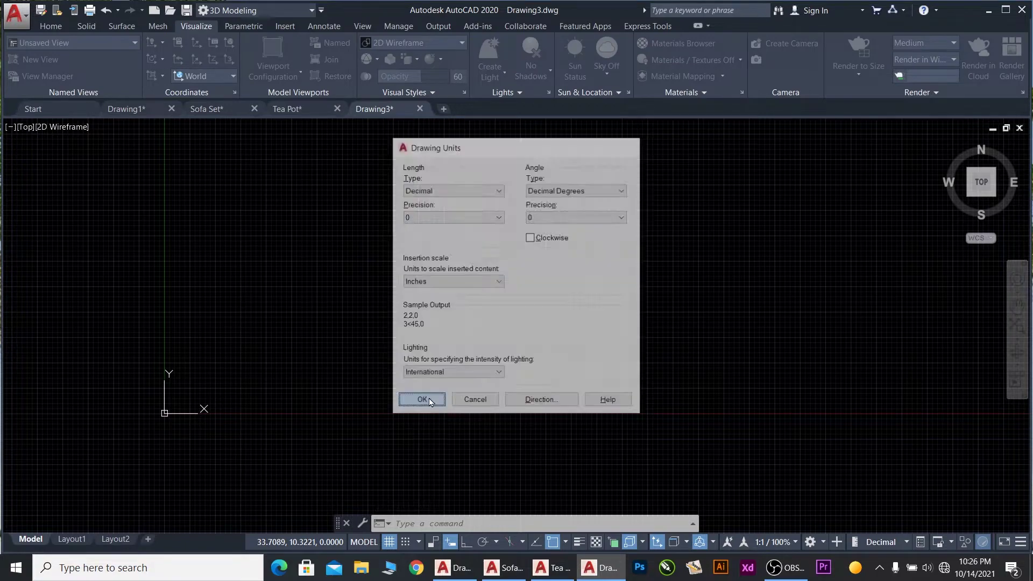
- Stop showing the UCS icon at the origin and switch the background grid off
left_click(166, 411)
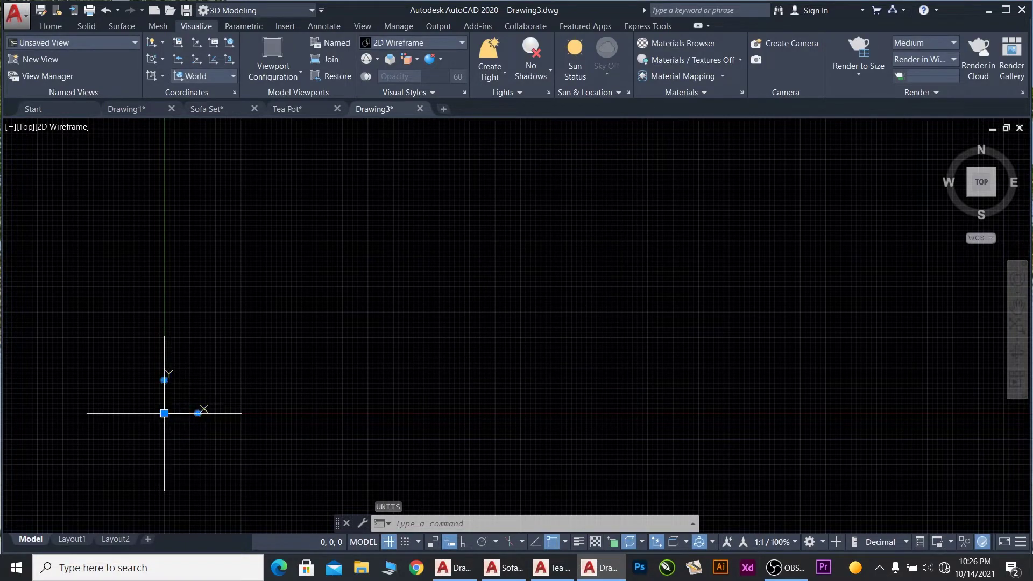
right_click(164, 414)
mouse_move(215, 405)
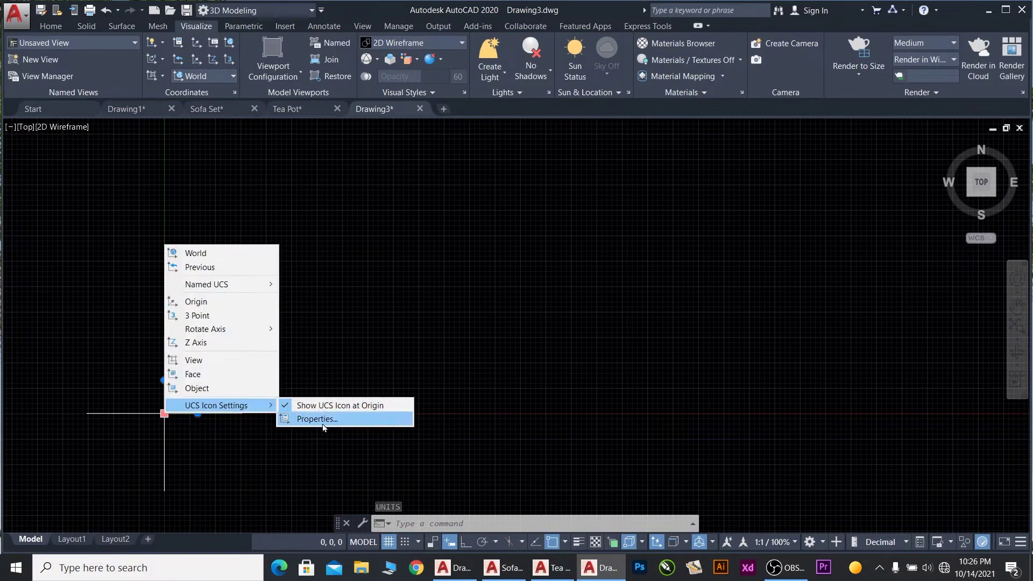
left_click(330, 406)
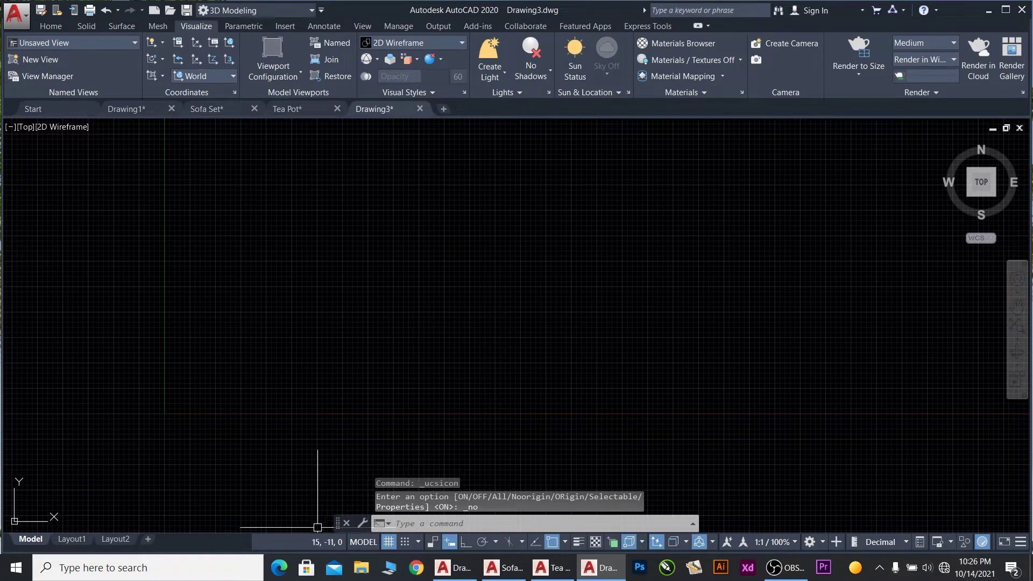
left_click(389, 541)
type("c")
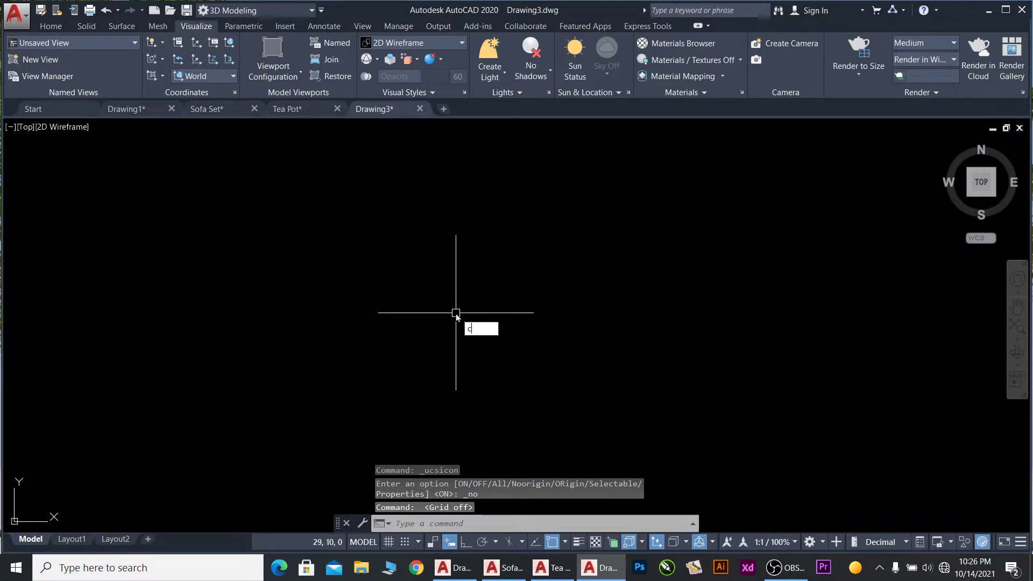
- Draw a radius-10 circle and a 24-unit horizontal line below it with Ortho on
key("Return")
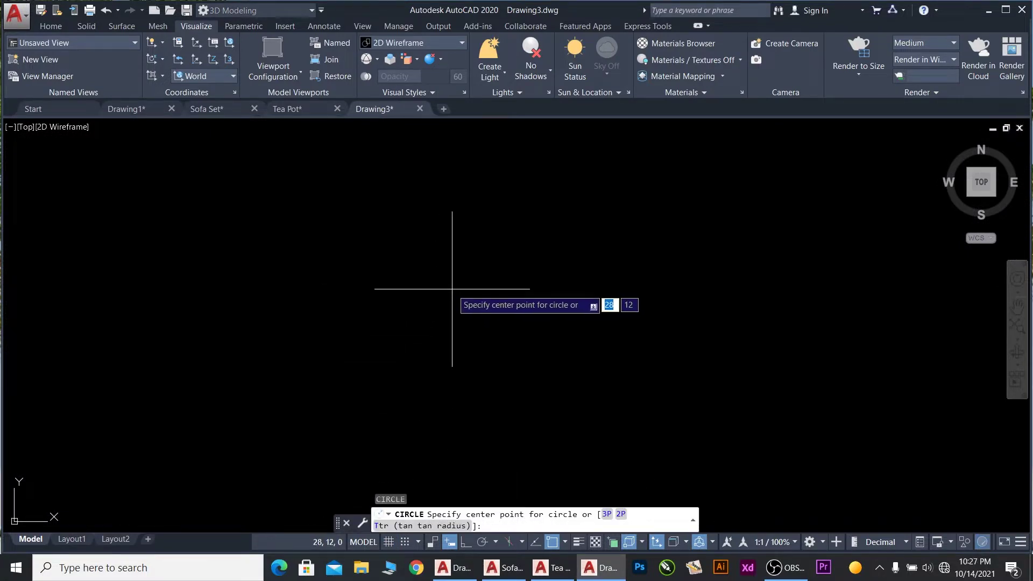
left_click(452, 289)
type("10")
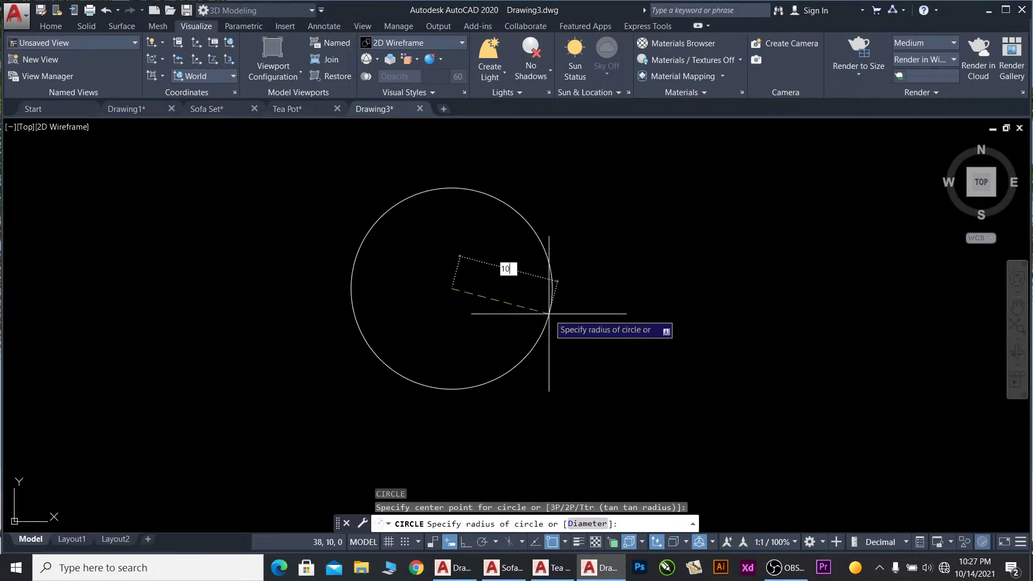
key("Return")
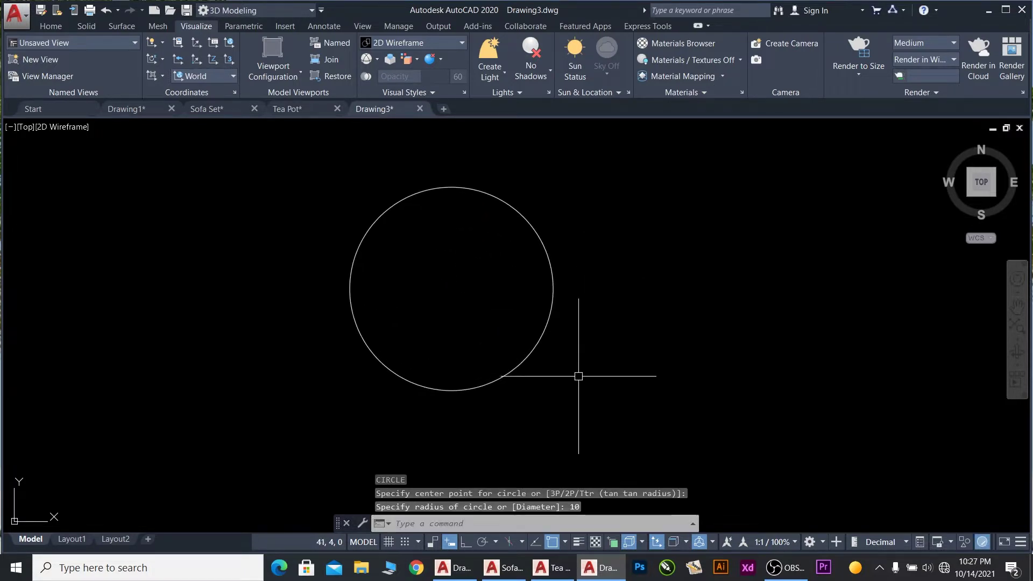
type("l")
key("Return")
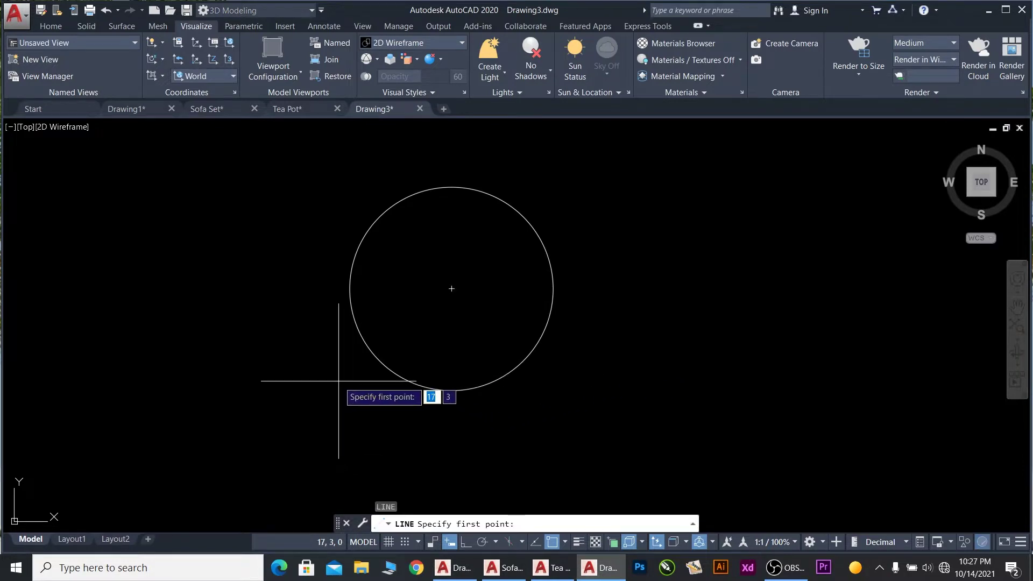
left_click(339, 381)
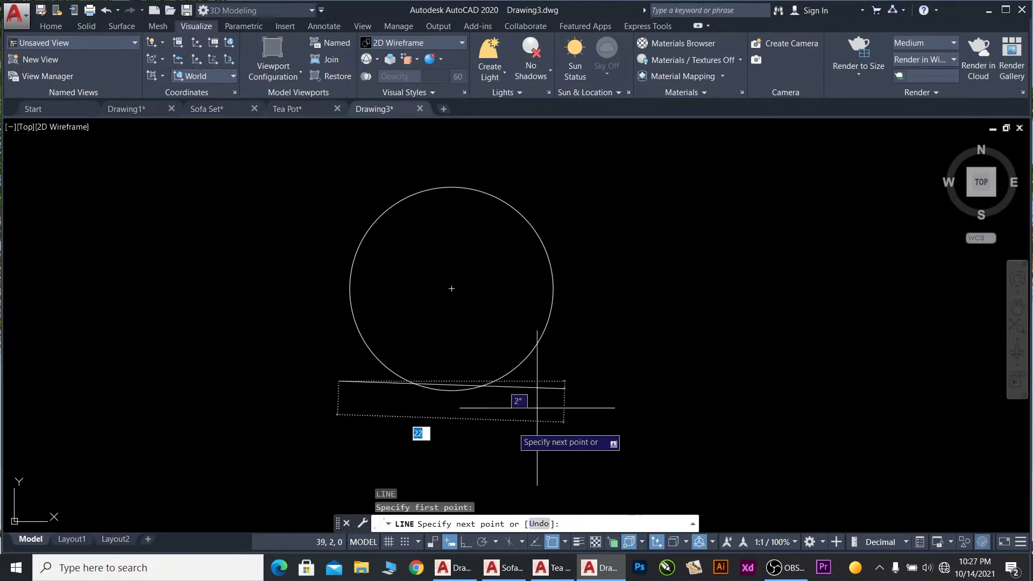
left_click(466, 542)
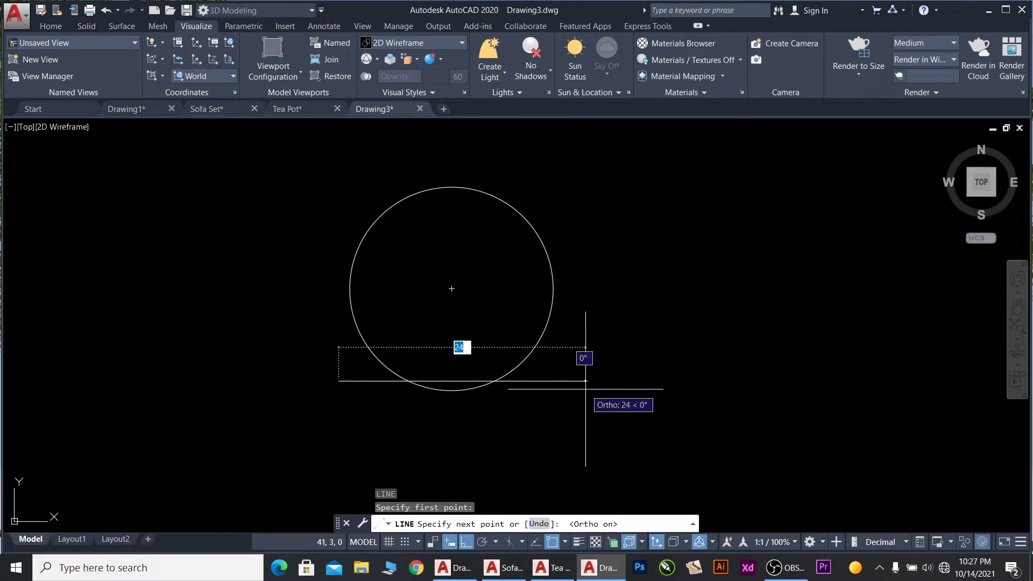
left_click(588, 381)
key("Return")
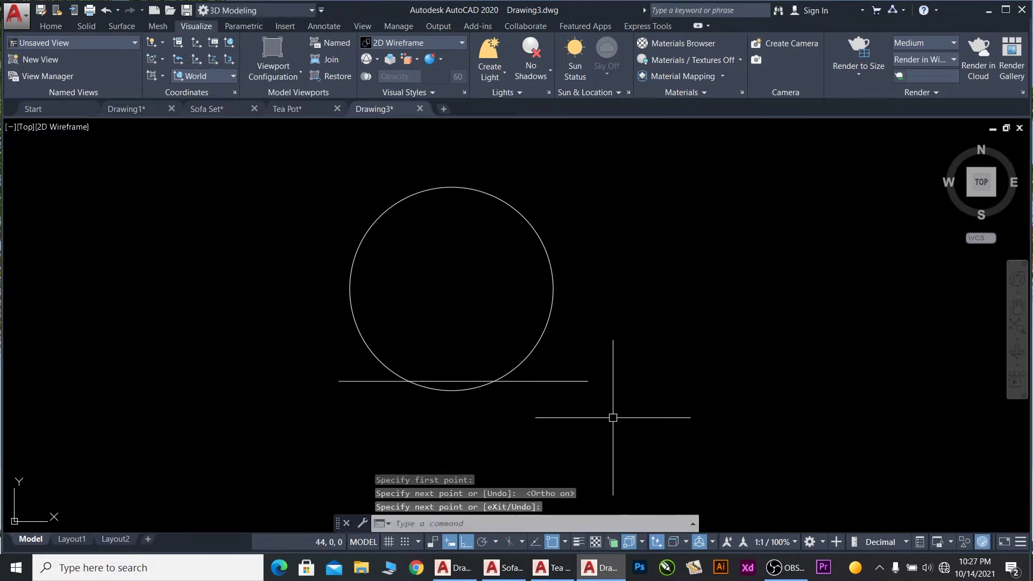
- Move the horizontal line up slightly so it crosses the circle's bottom
left_click(613, 415)
left_click(582, 351)
type("m")
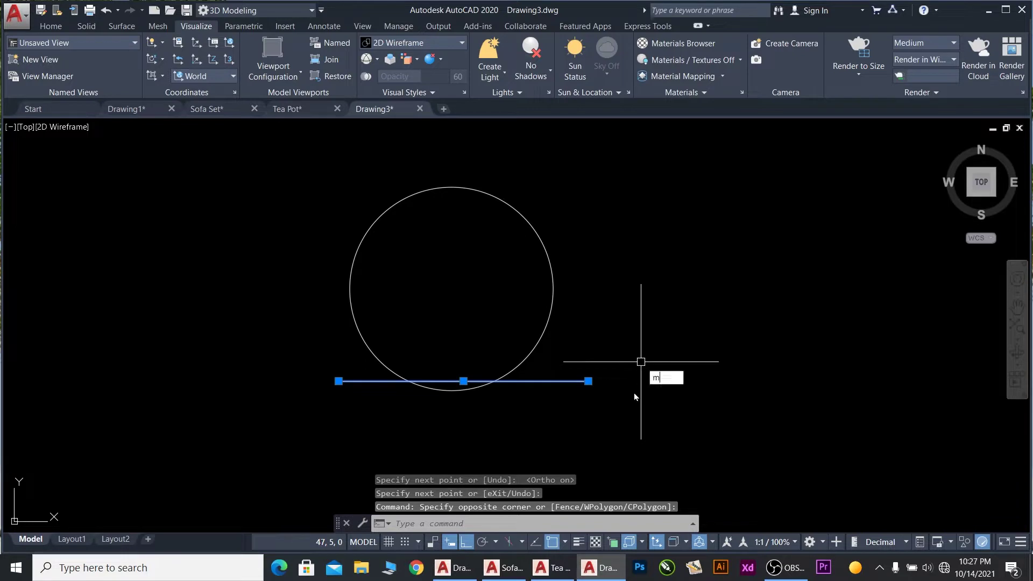
key("Return")
left_click(636, 428)
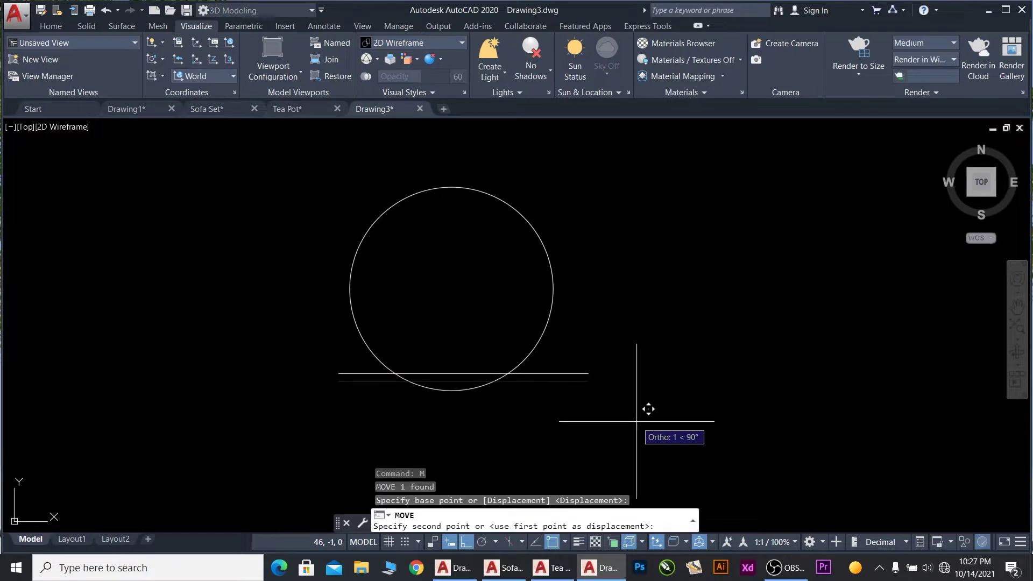
left_click(637, 422)
- Copy the horizontal line up across the top part of the circle
left_click(600, 415)
left_click(627, 372)
type("C")
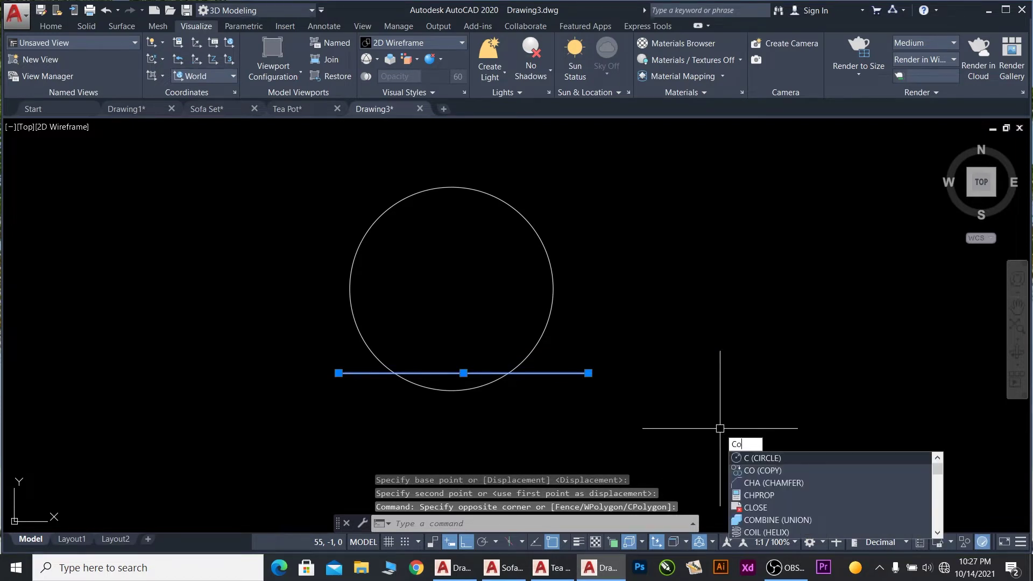
type("o")
key("Return")
left_click(683, 433)
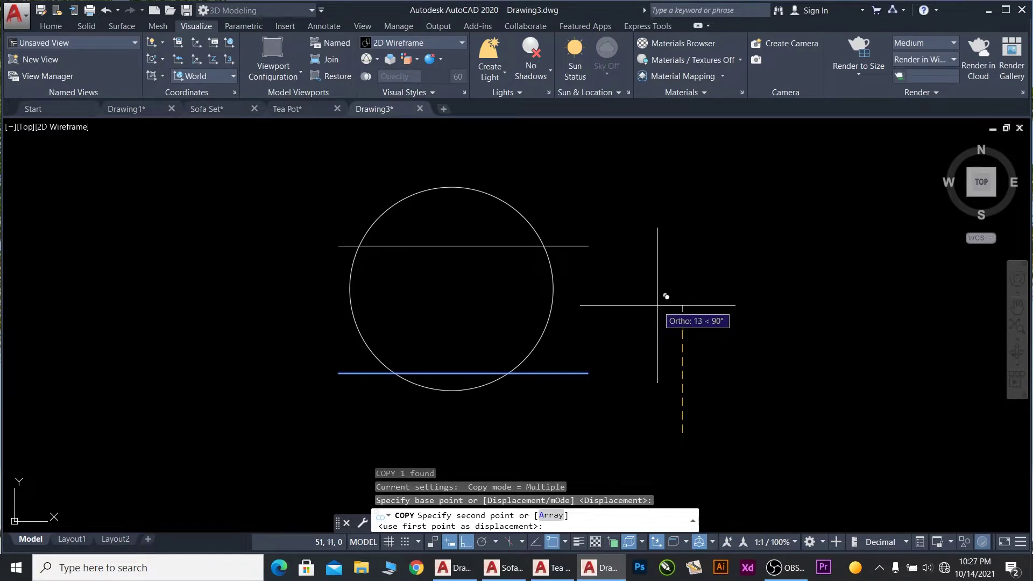
left_click(666, 296)
key("Escape")
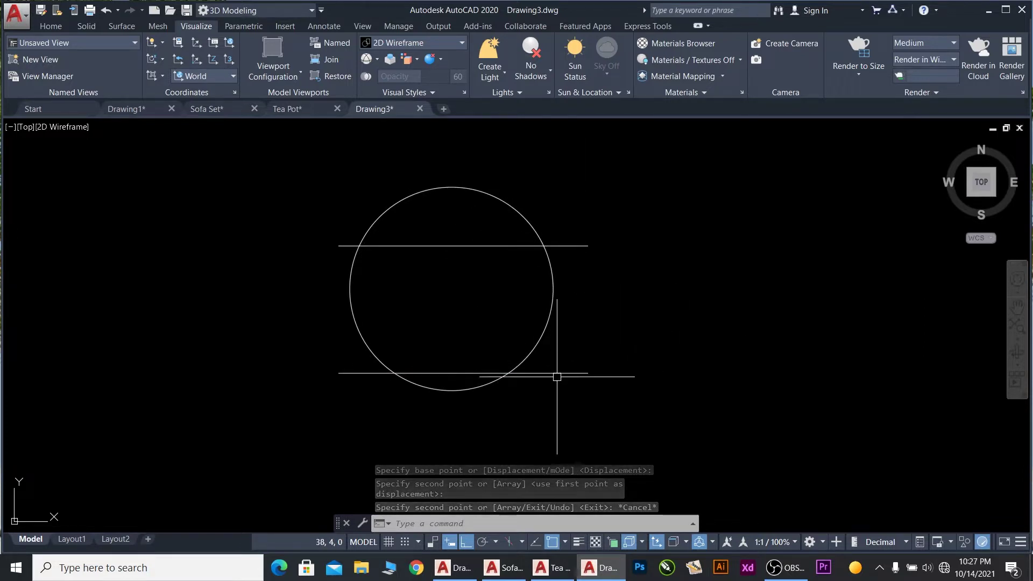
- Draw a vertical line from the circle's bottom quadrant straight up past its top
type("l")
key("Return")
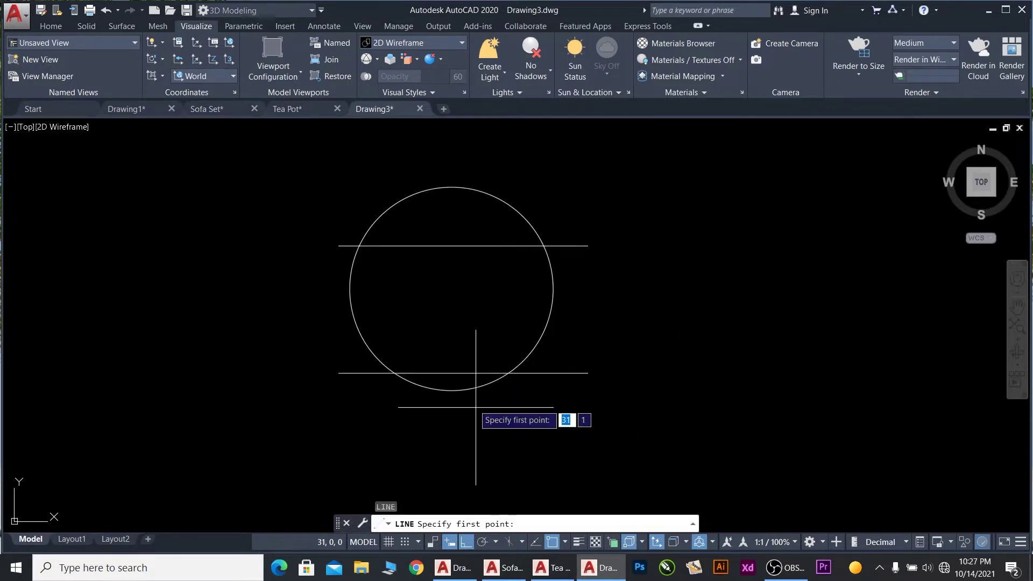
left_click(451, 390)
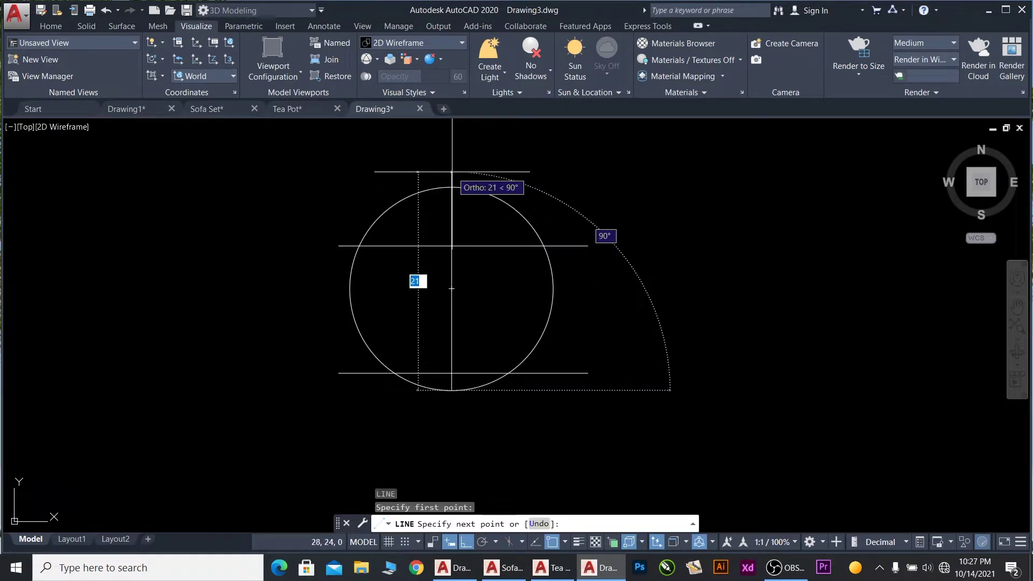
left_click(451, 173)
key("Return")
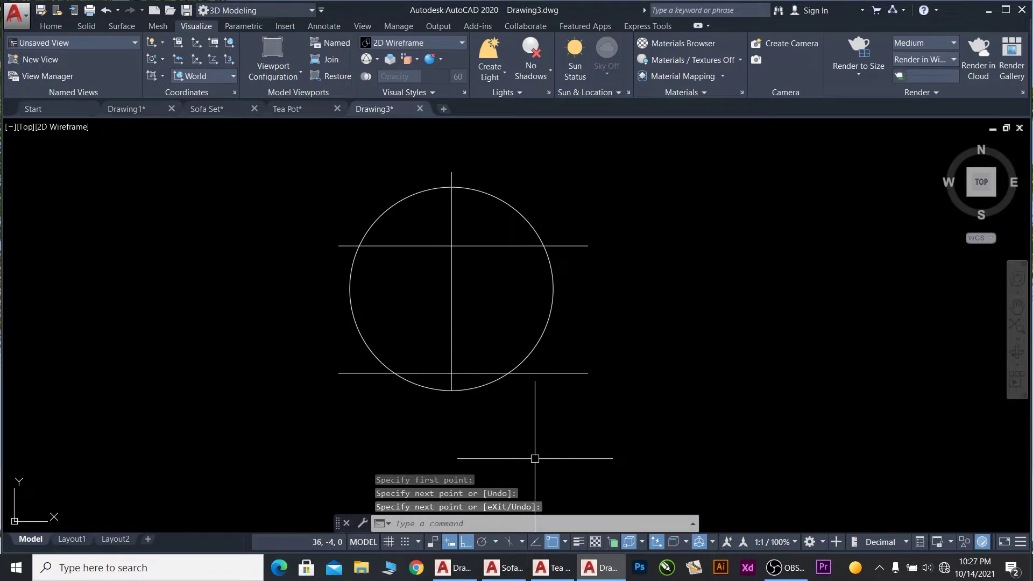
type("tr")
key("Return")
- Trim away the arc below the bottom line and the circle's left part
left_click(593, 395)
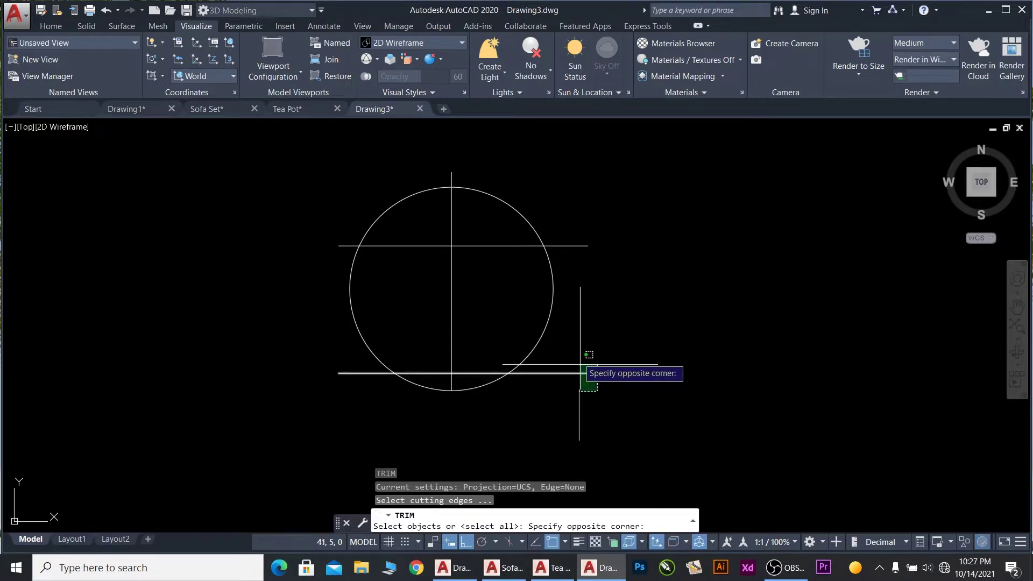
left_click(575, 355)
key("Escape")
type("t")
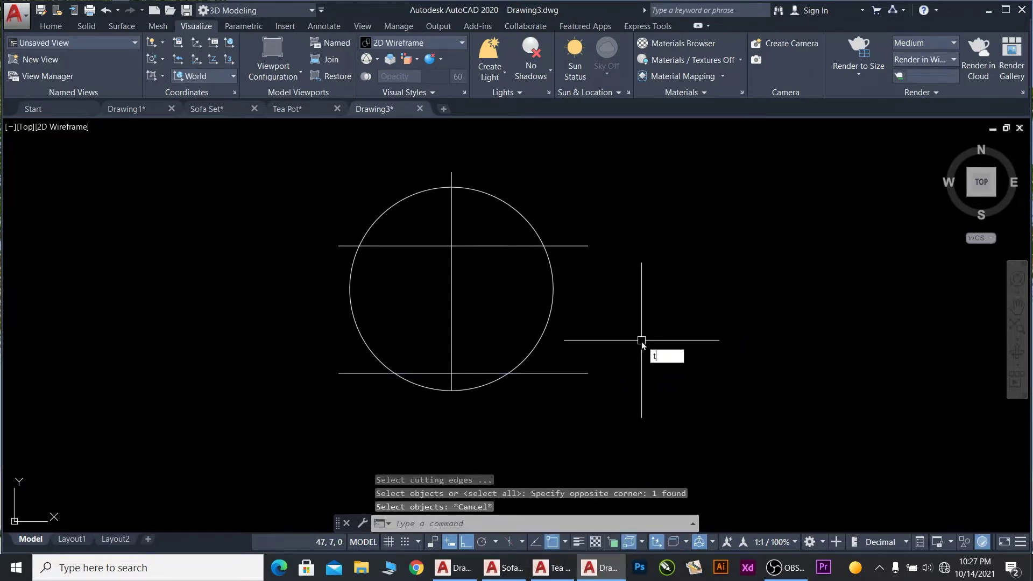
type("r")
key("Return")
key("Return")
left_click(539, 415)
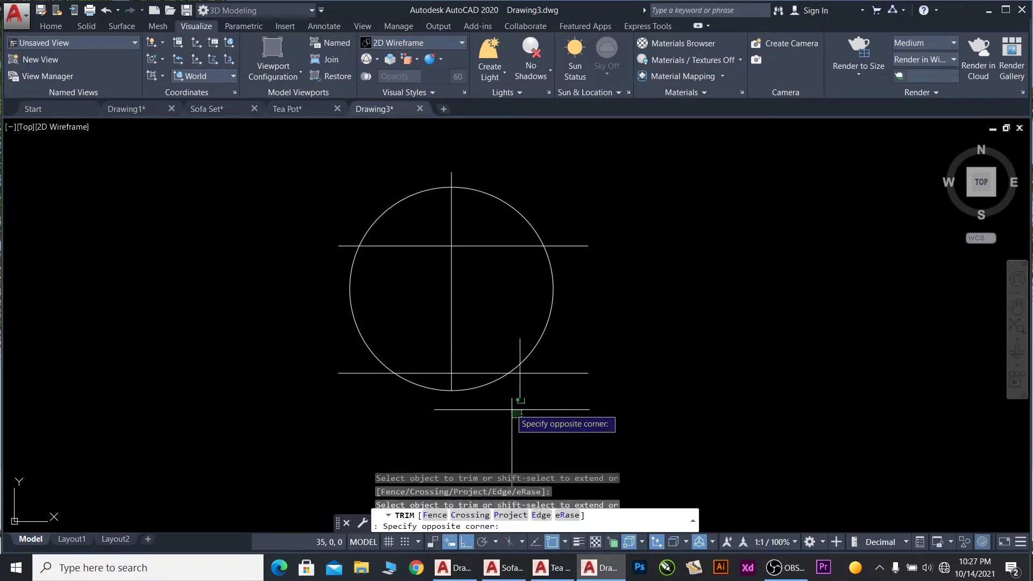
left_click(434, 377)
left_click(418, 416)
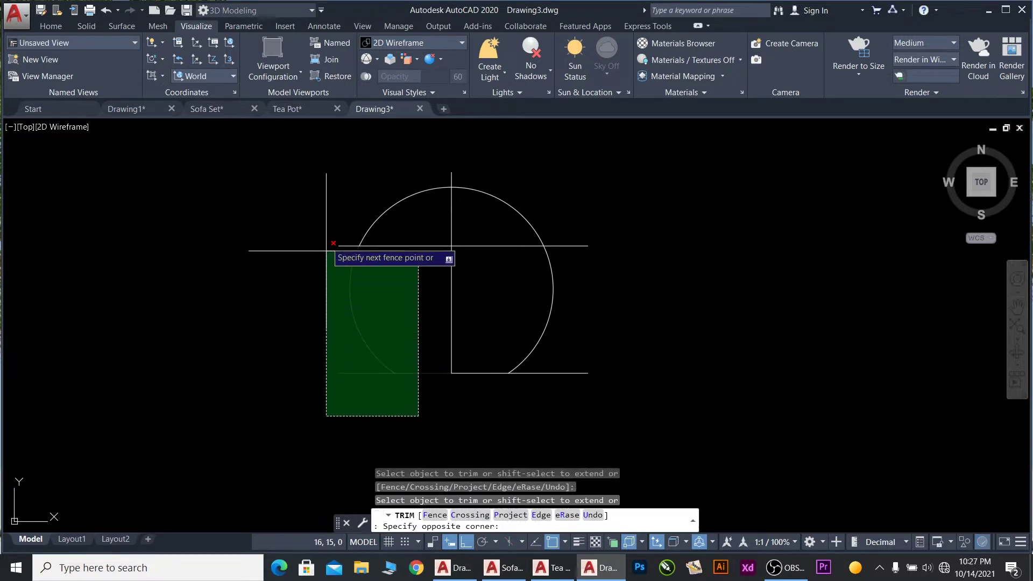
left_click(323, 221)
- Trim the line ends and upper arc, then delete the leftover left pieces
left_click(610, 402)
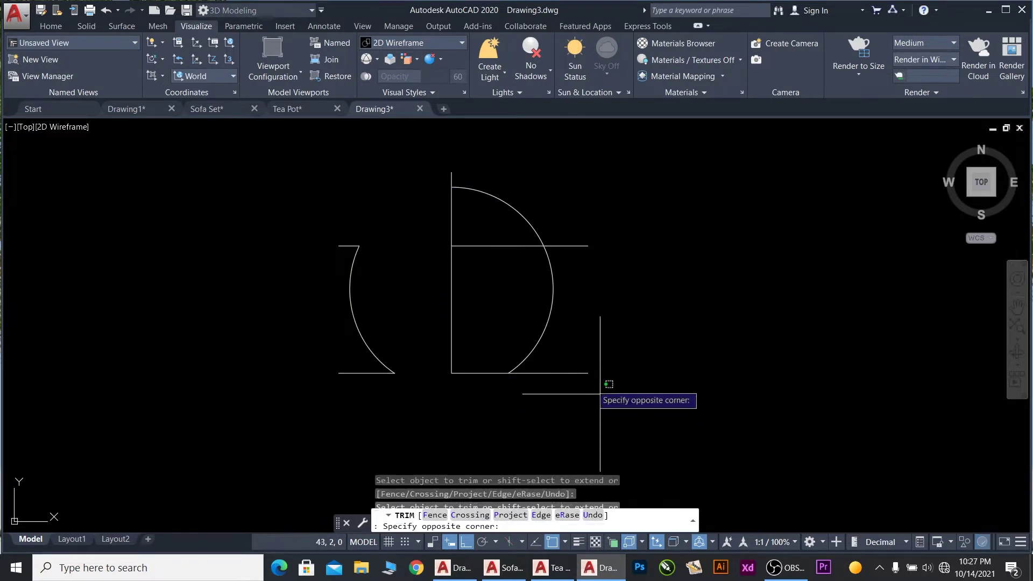
left_click(580, 349)
left_click(586, 245)
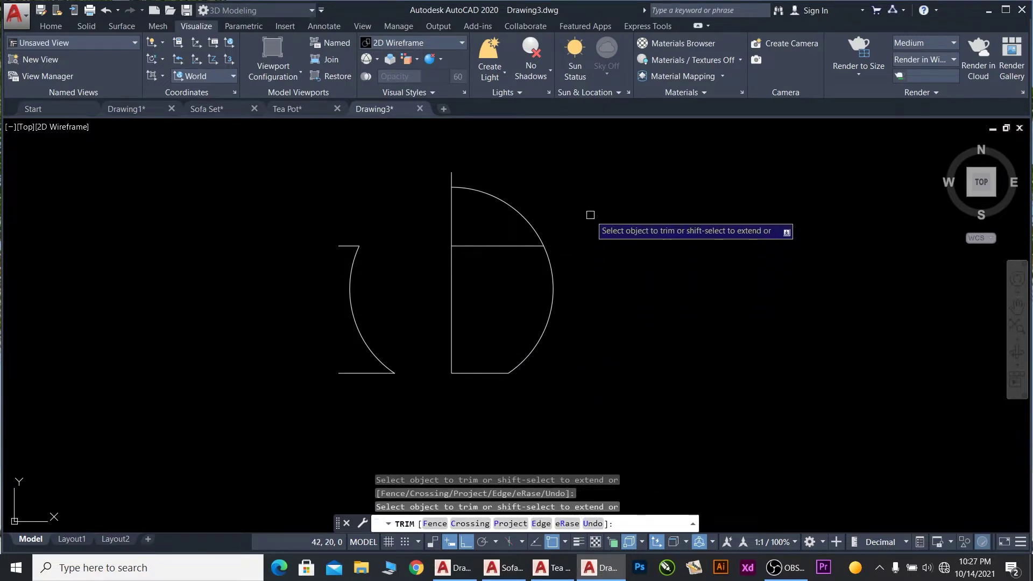
left_click(565, 224)
left_click(397, 185)
key("Escape")
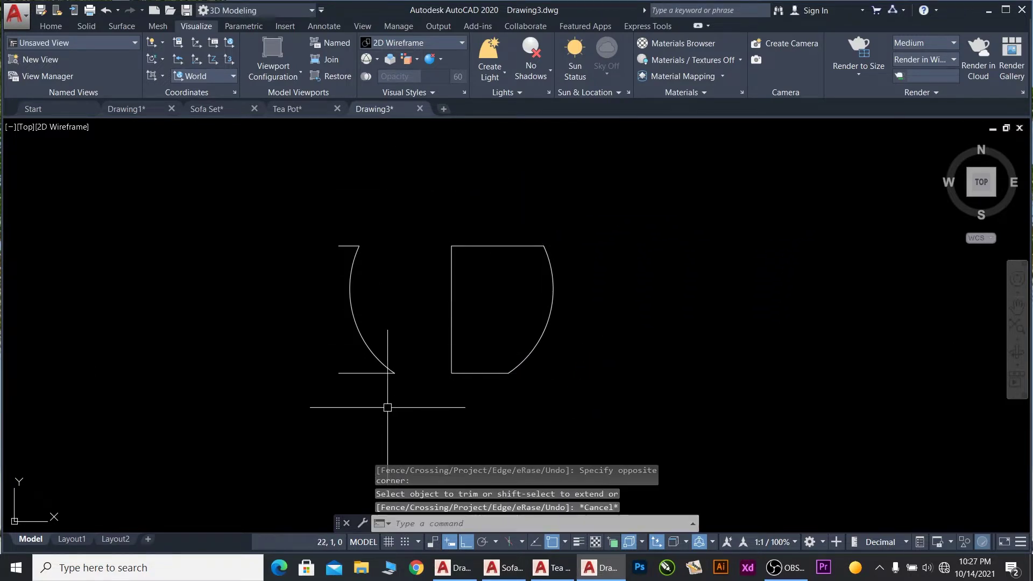
left_click(431, 418)
left_click(365, 253)
key("Delete")
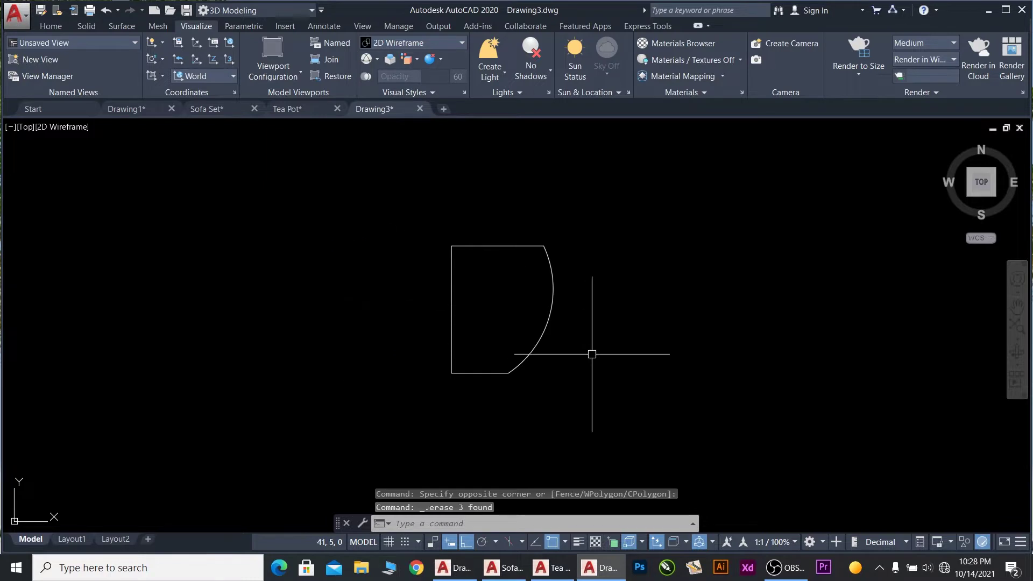
- Delete the vertical line and the top horizontal line from the profile
scroll(595, 315, "up", 2)
left_click(418, 260)
left_click(343, 214)
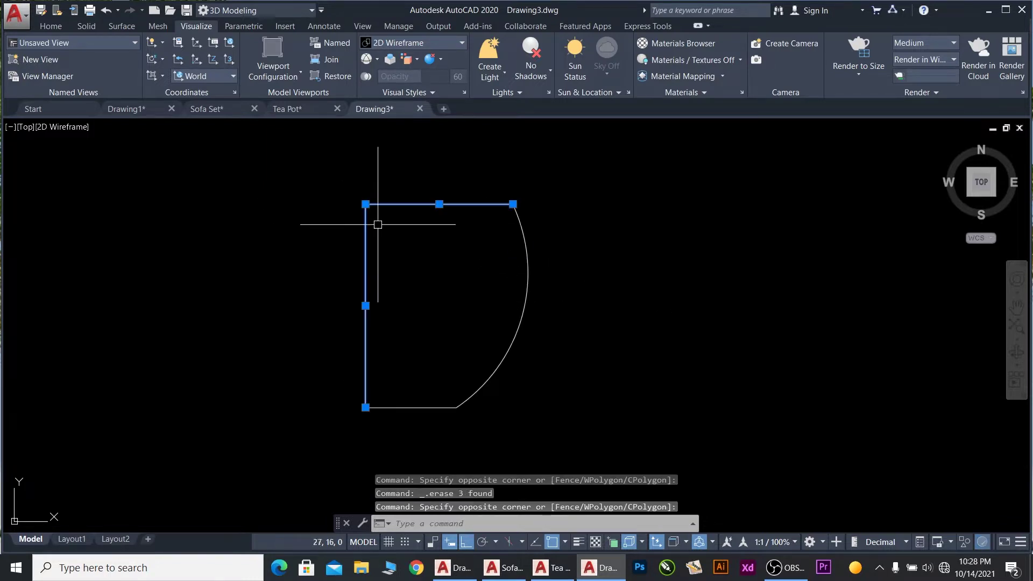
key("Delete")
scroll(473, 436, "up", 1)
scroll(469, 404, "up", 1)
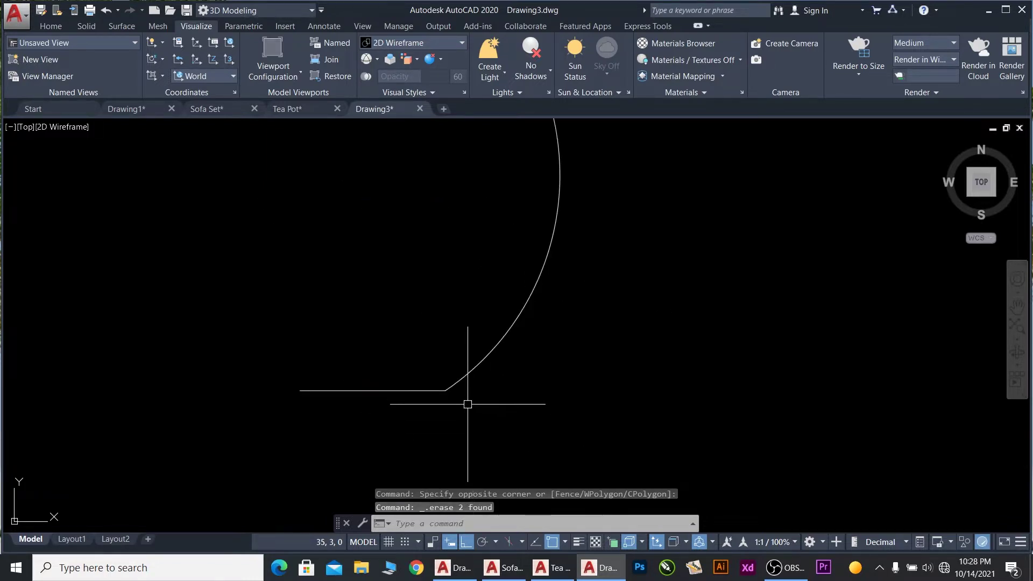
scroll(461, 394, "up", 1)
scroll(435, 391, "up", 2)
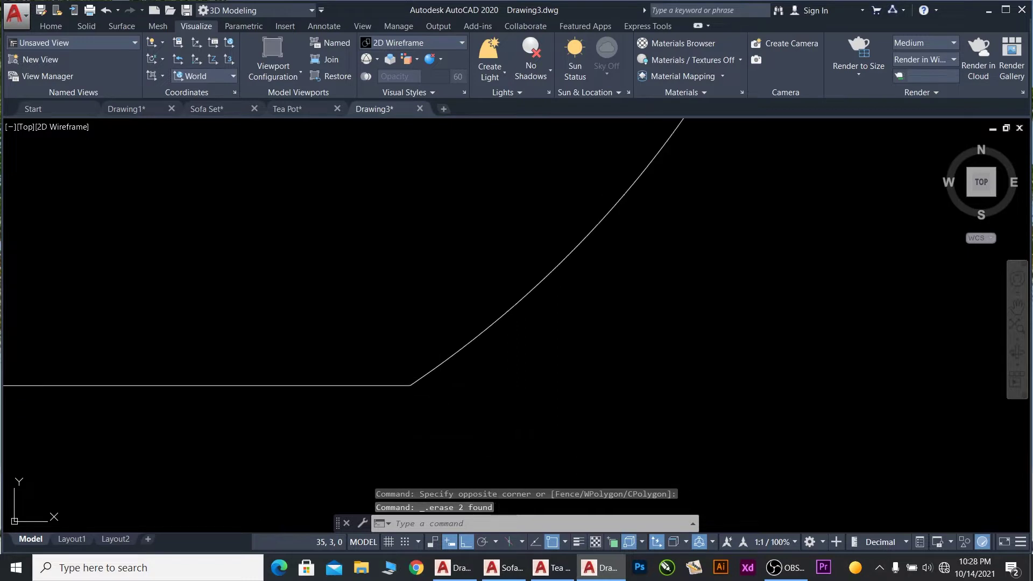
- Fillet the corner between the bottom line and the arc with radius 0.5
type("fillet")
key("Return")
type("r")
key("Return")
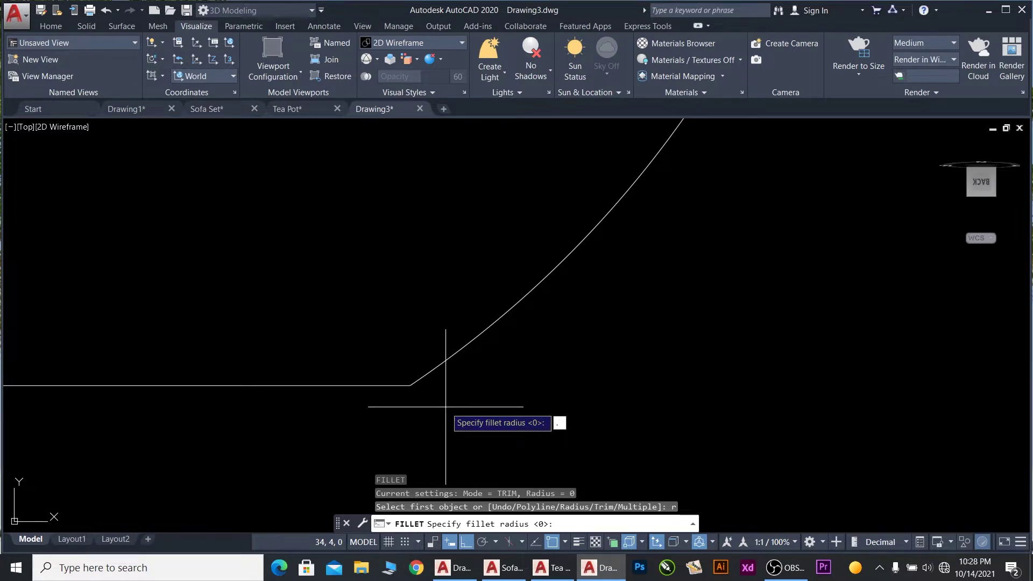
type("5")
key("Return")
left_click(381, 385)
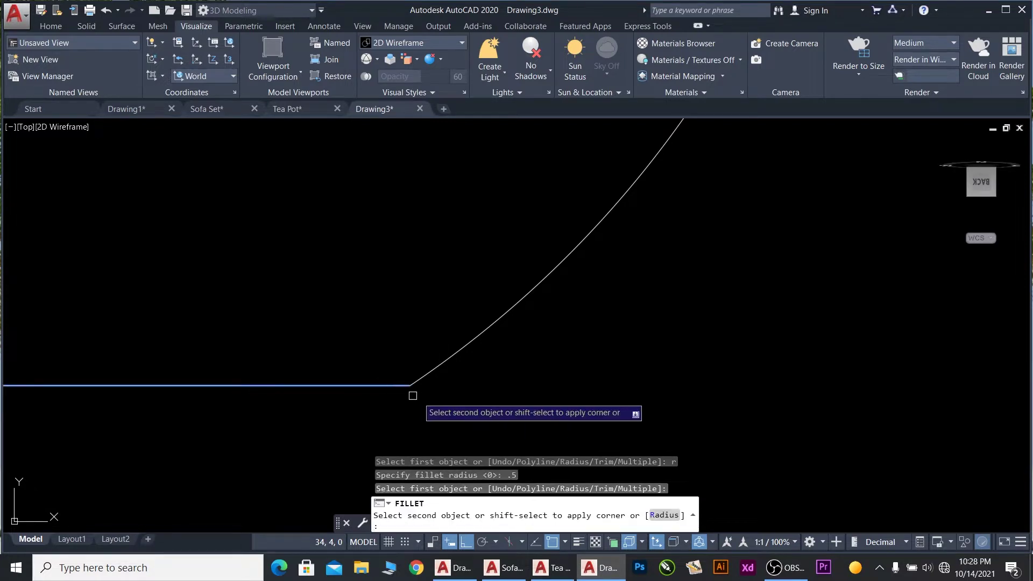
left_click(426, 373)
- Window-select the arc and bottom line and join them into one polyline
scroll(466, 358, "down", 3)
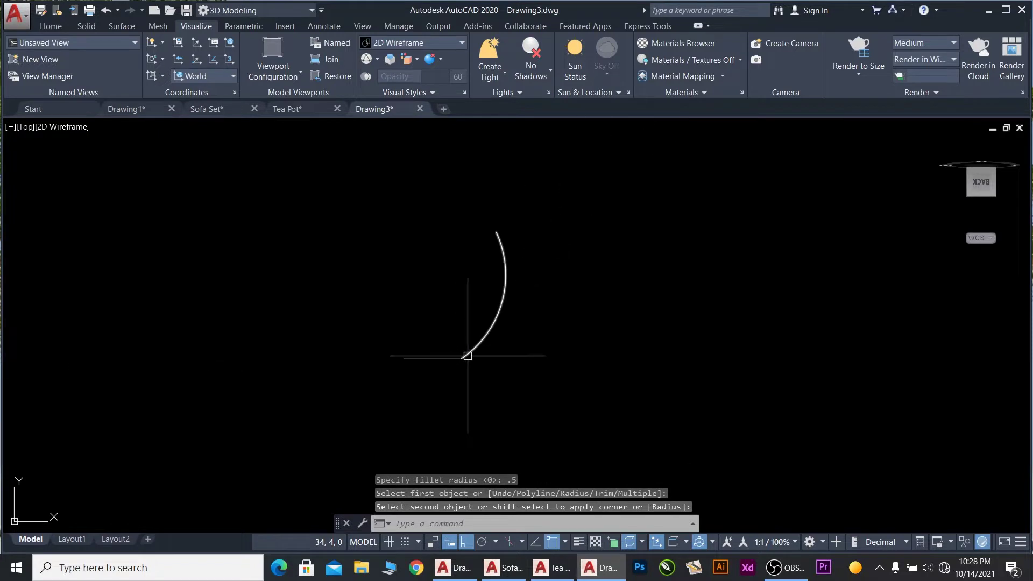
scroll(454, 337, "up", 2)
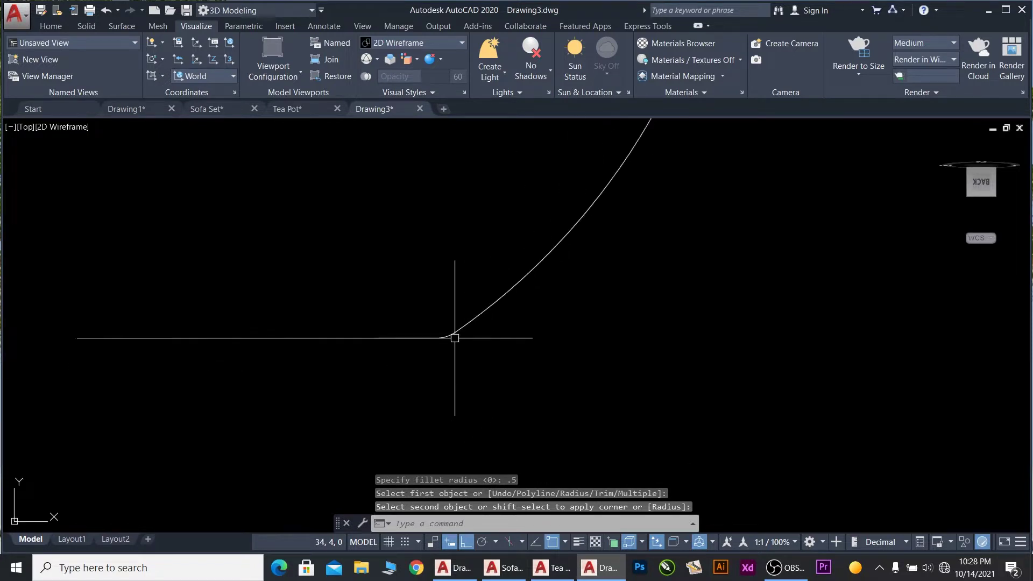
scroll(408, 334, "up", 2)
scroll(393, 339, "down", 3)
scroll(445, 283, "up", 1)
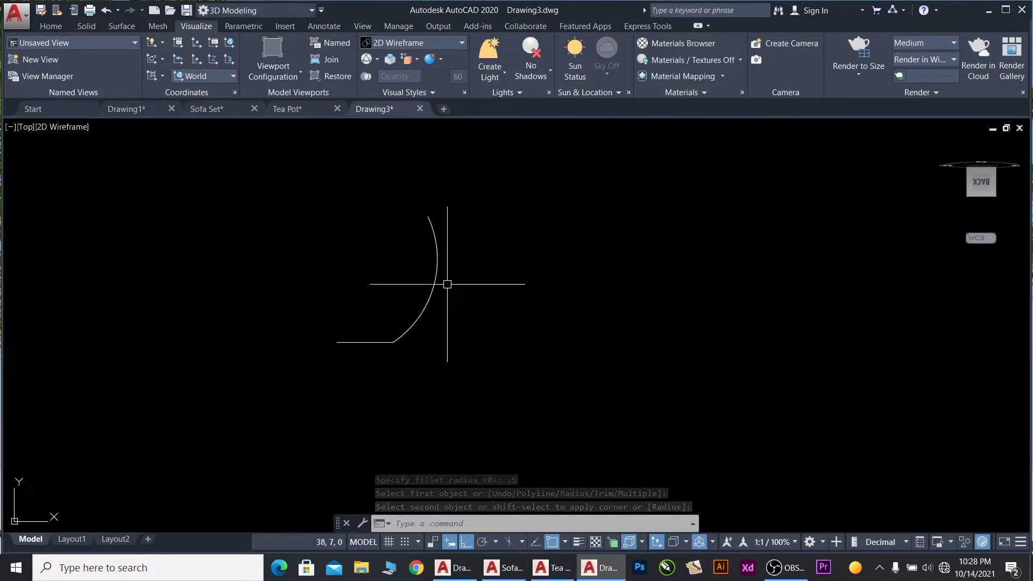
scroll(459, 226, "up", 2)
left_click(398, 422)
left_click(219, 316)
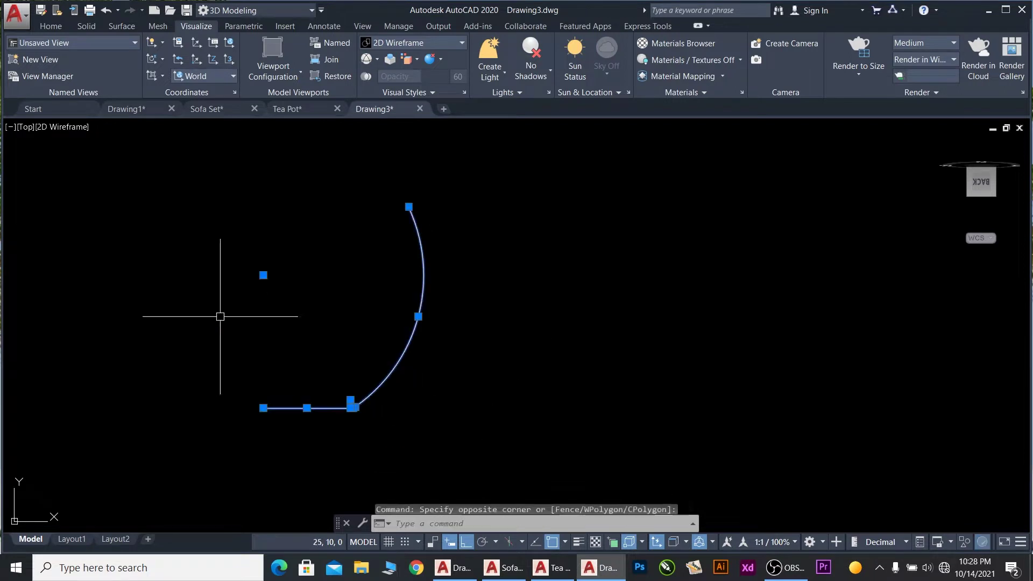
left_click(543, 378)
left_click(379, 188)
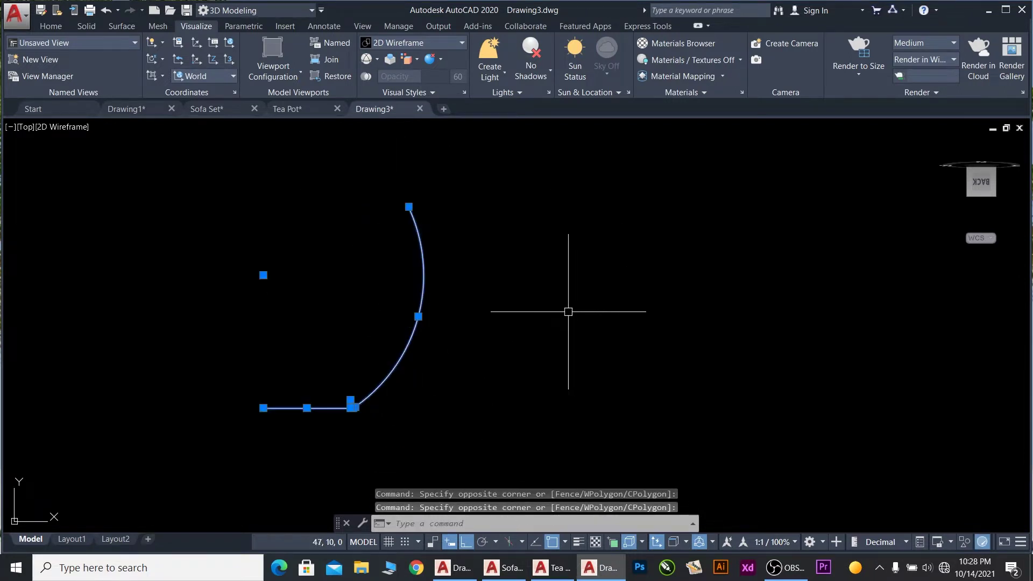
type("j")
key("Return")
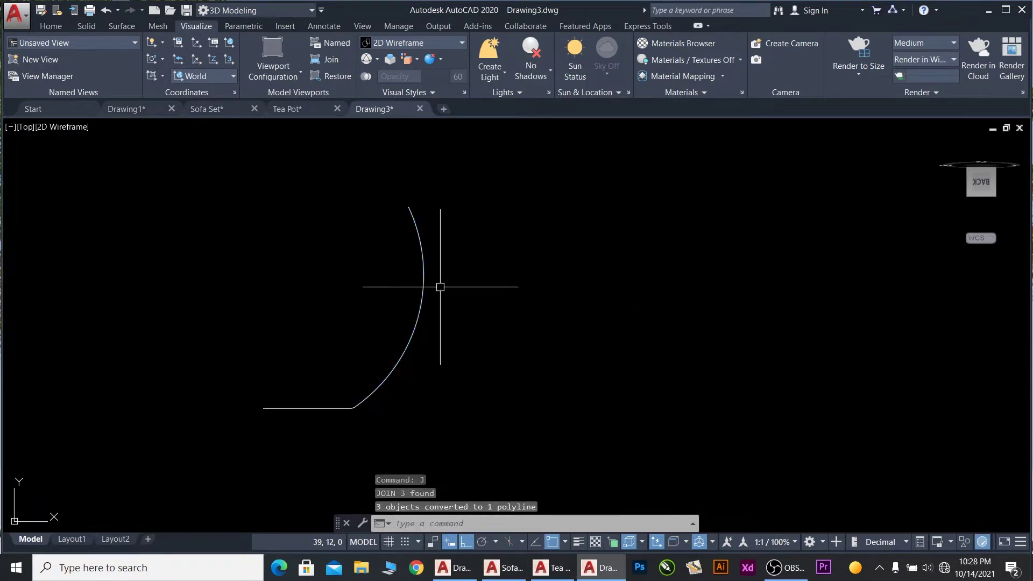
left_click(423, 278)
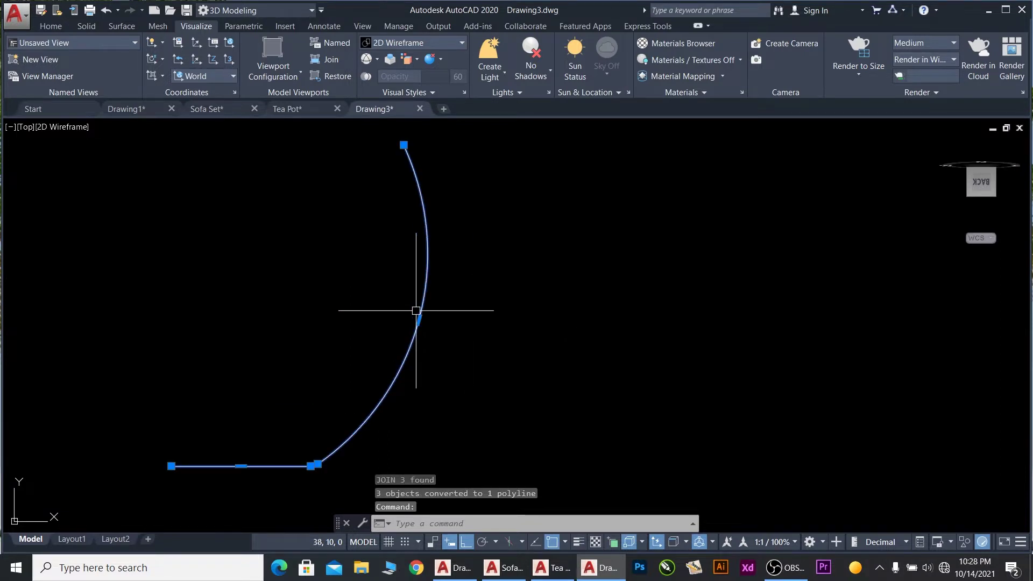
left_click(427, 383)
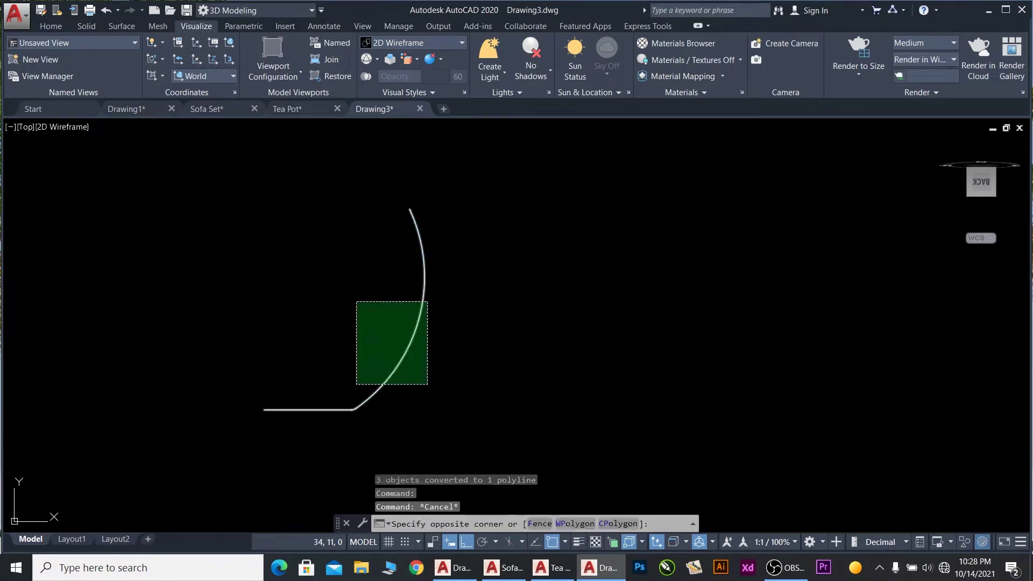
left_click(357, 300)
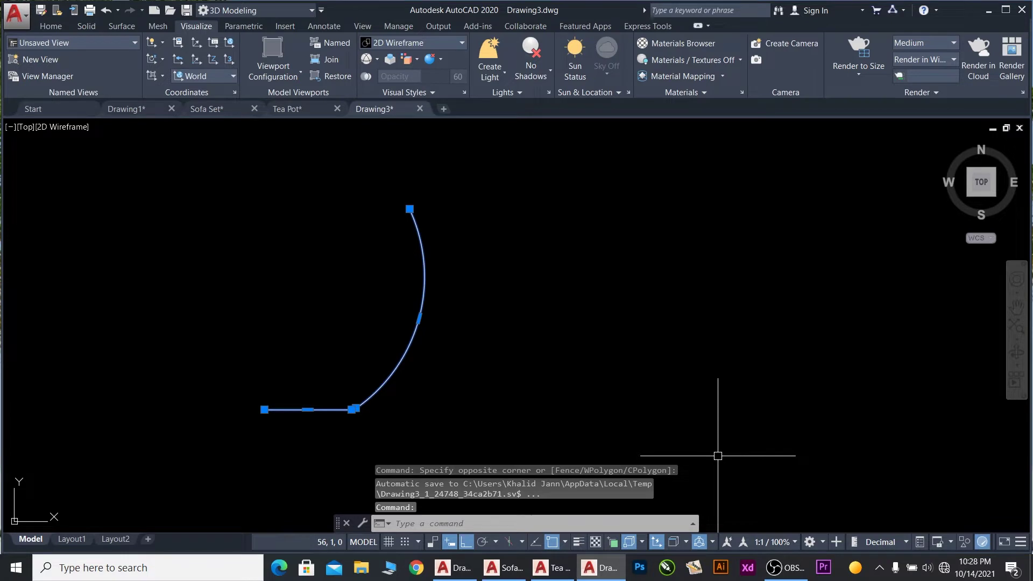
- Offset the joined arc-and-base polyline 0.5 units outward using OFFSET
type("O")
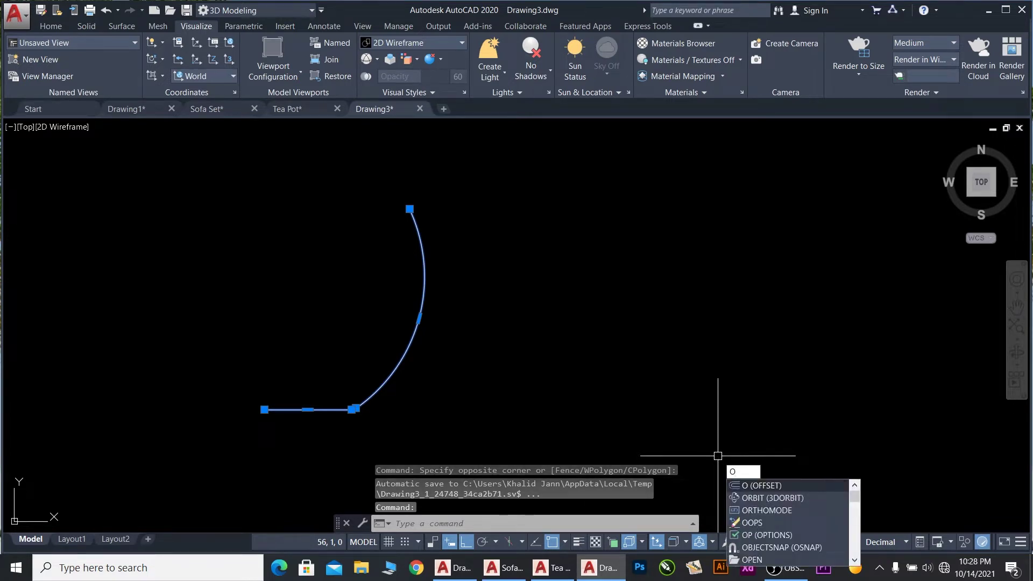
key("Return")
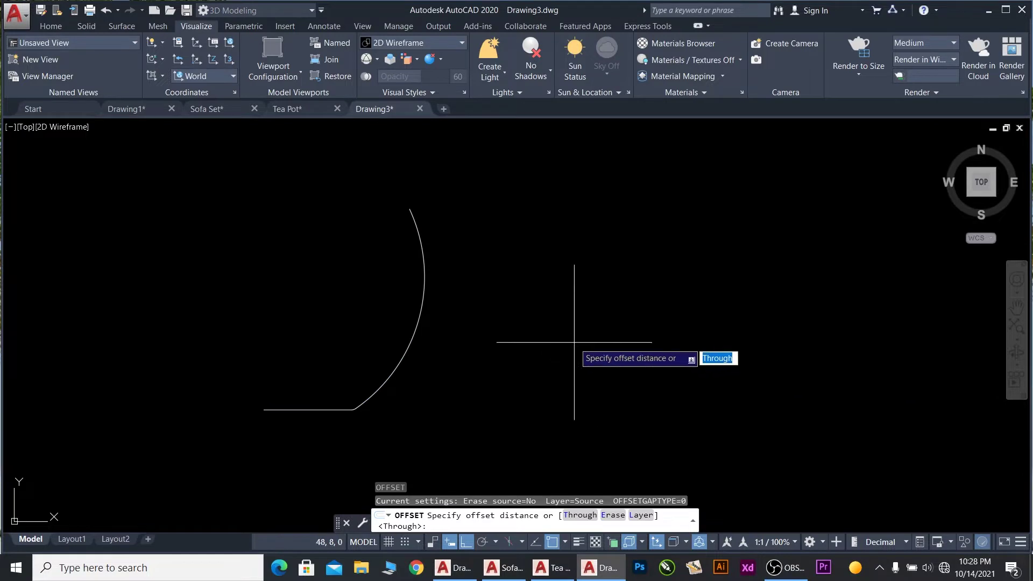
type("5")
key("Return")
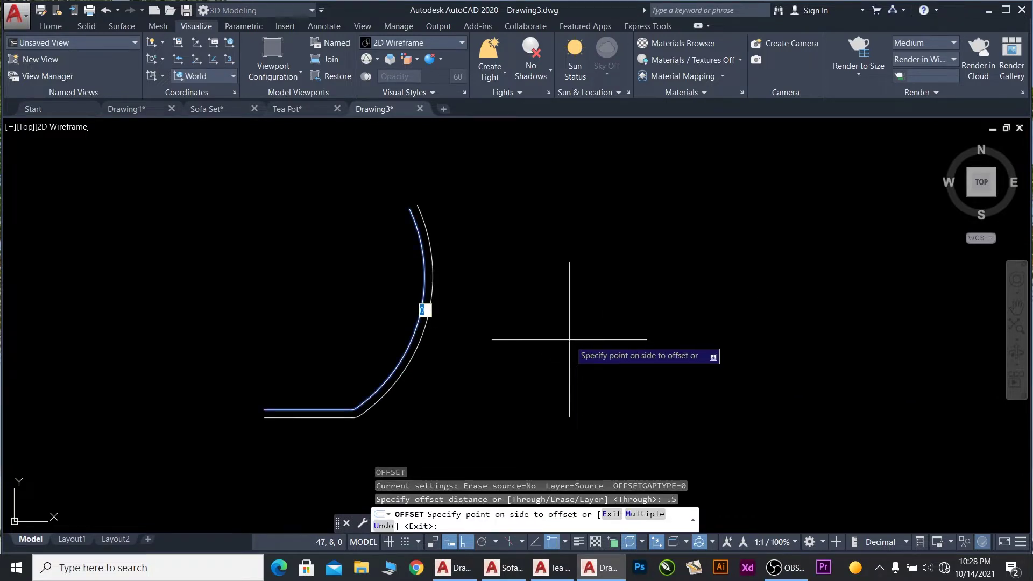
left_click(569, 340)
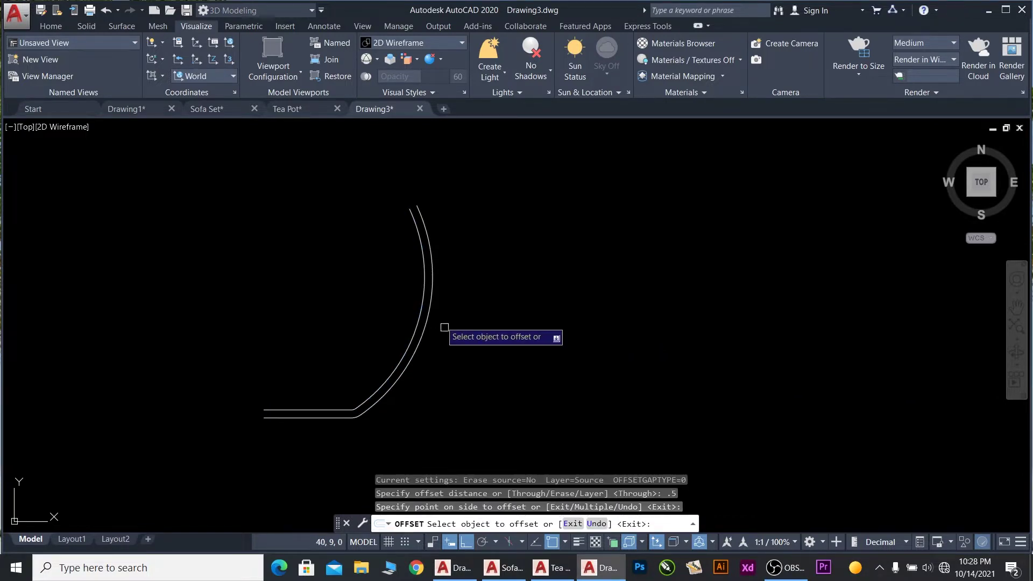
scroll(422, 271, "up", 2)
scroll(422, 272, "down", 3)
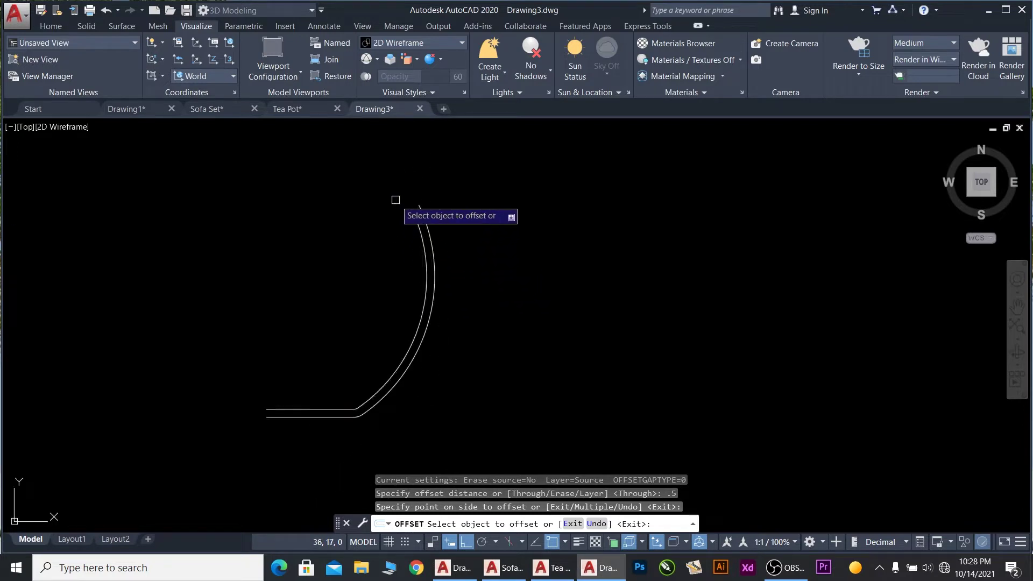
scroll(388, 425, "up", 2)
scroll(410, 403, "down", 2)
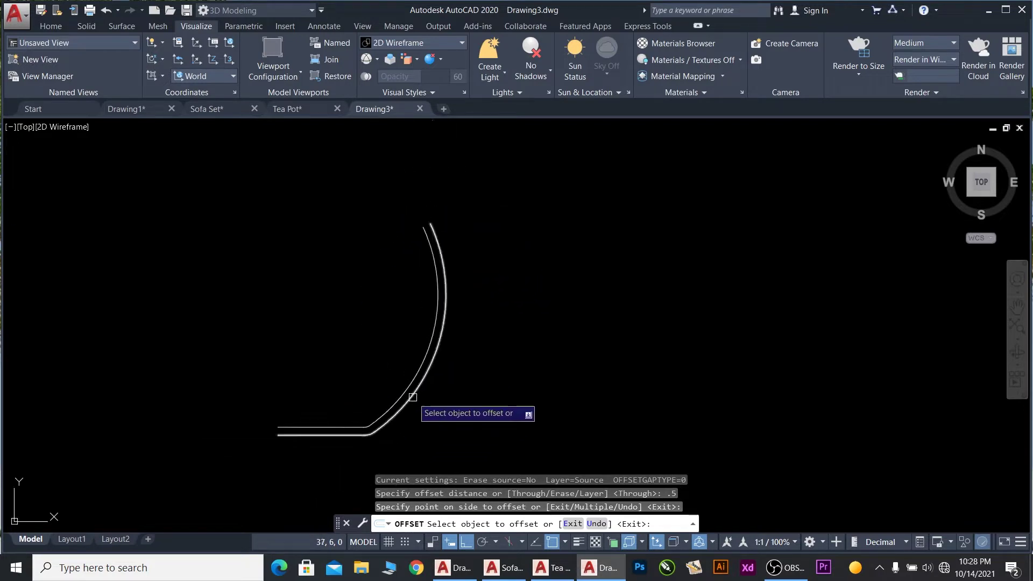
scroll(483, 267, "up", 2)
scroll(484, 274, "down", 4)
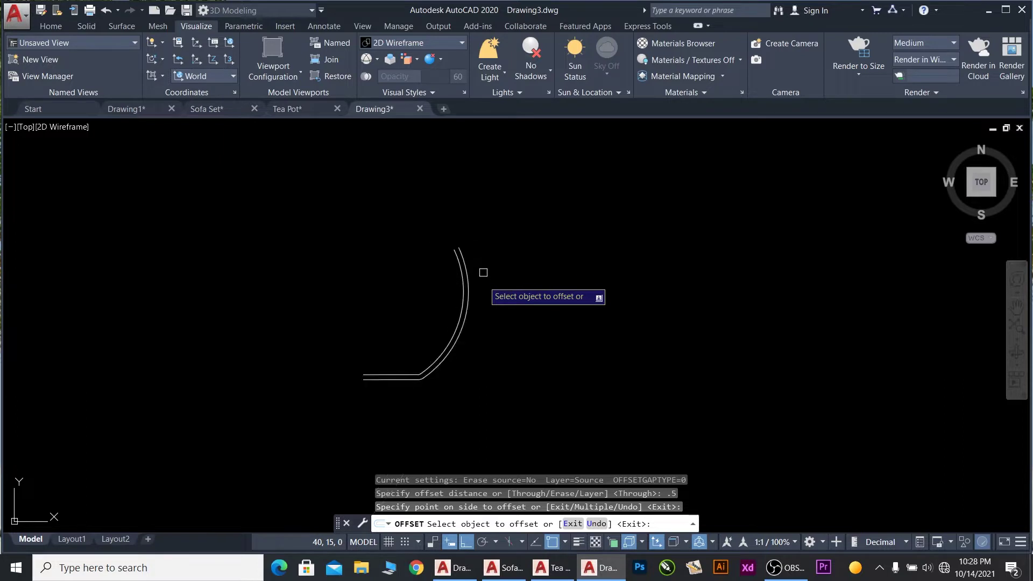
scroll(483, 285, "up", 2)
key("Escape")
scroll(474, 242, "up", 2)
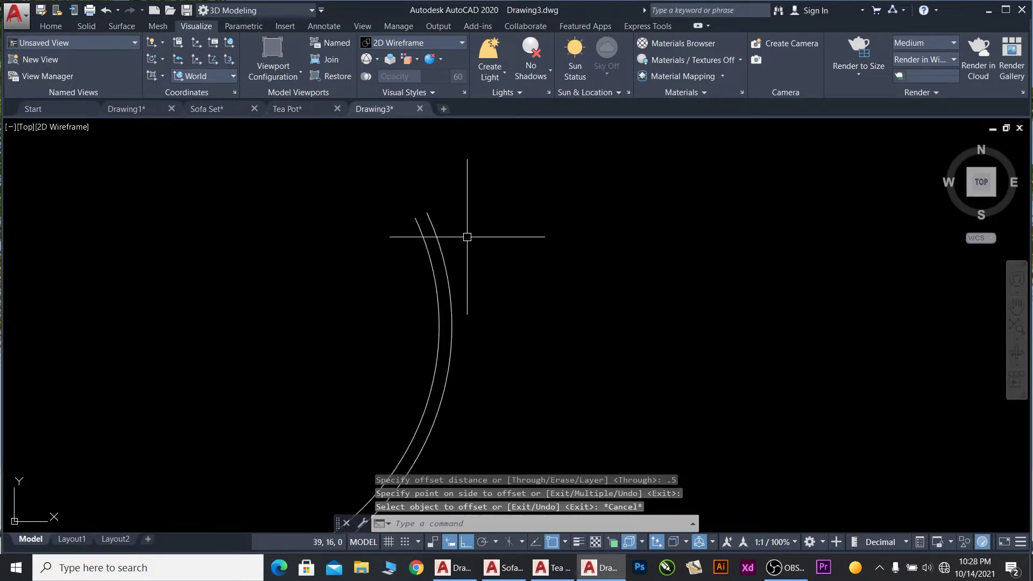
- Draw a horizontal line across both curves at the top of the cup wall
type("l")
key("Return")
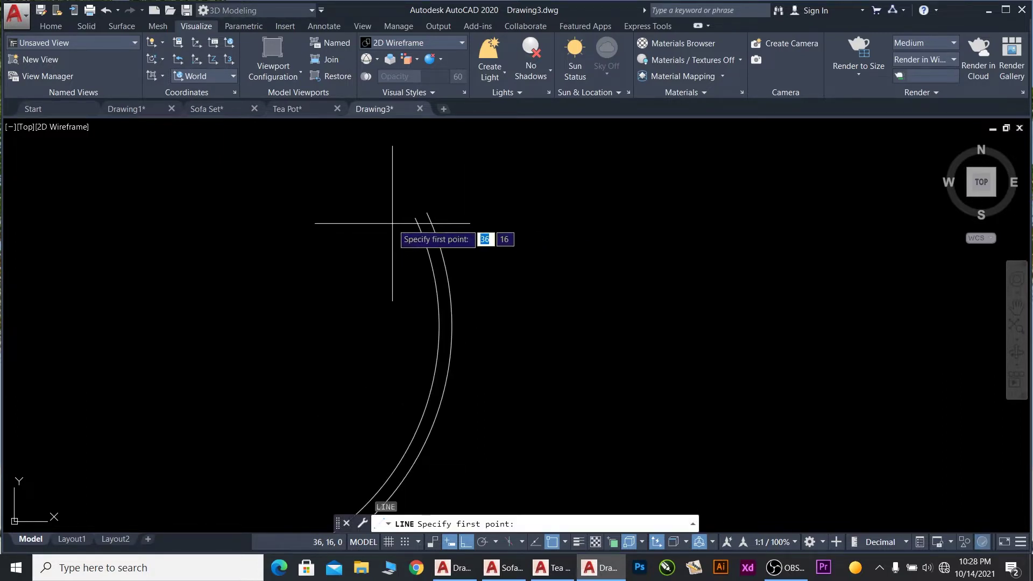
left_click(393, 223)
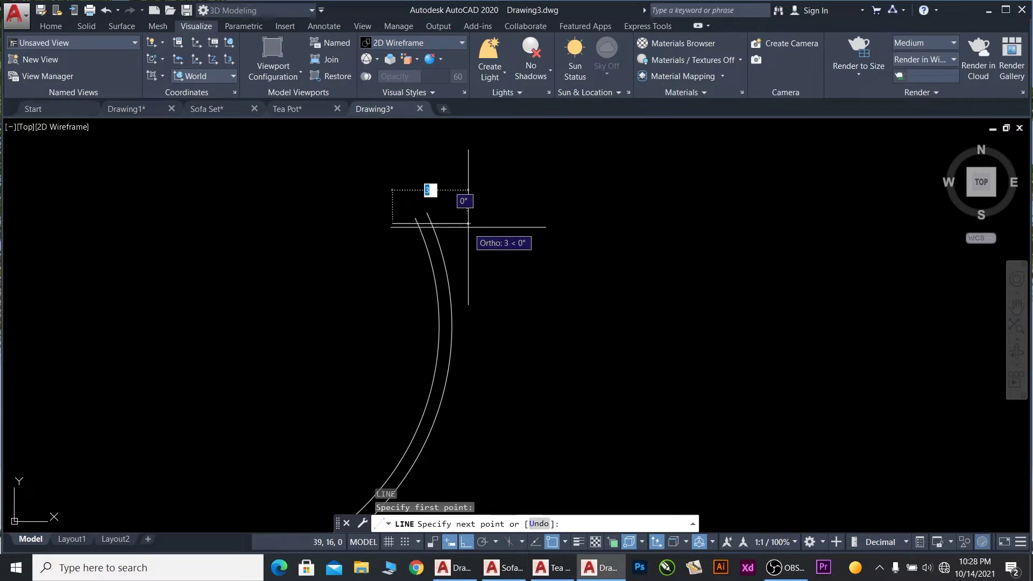
left_click(468, 226)
- Select the new rim line and start moving it, then cancel the move
scroll(479, 240, "up", 4)
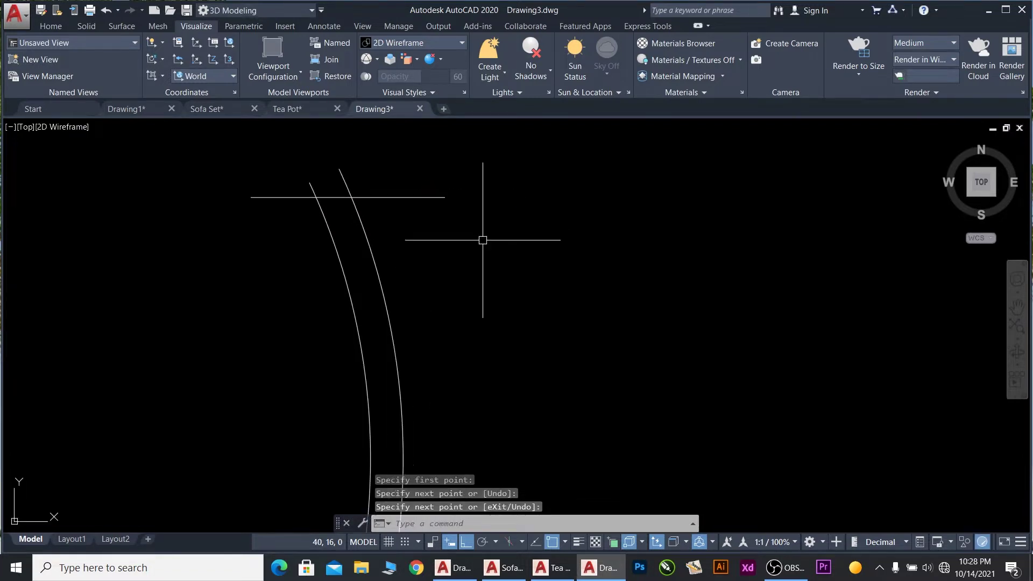
left_click(480, 231)
left_click(446, 189)
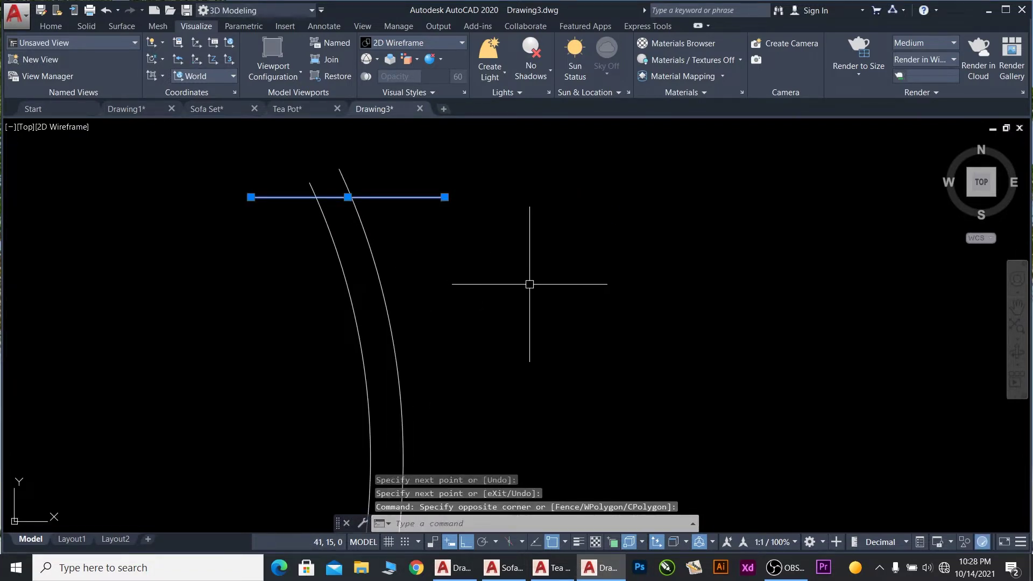
type("m")
key("Return")
left_click(525, 291)
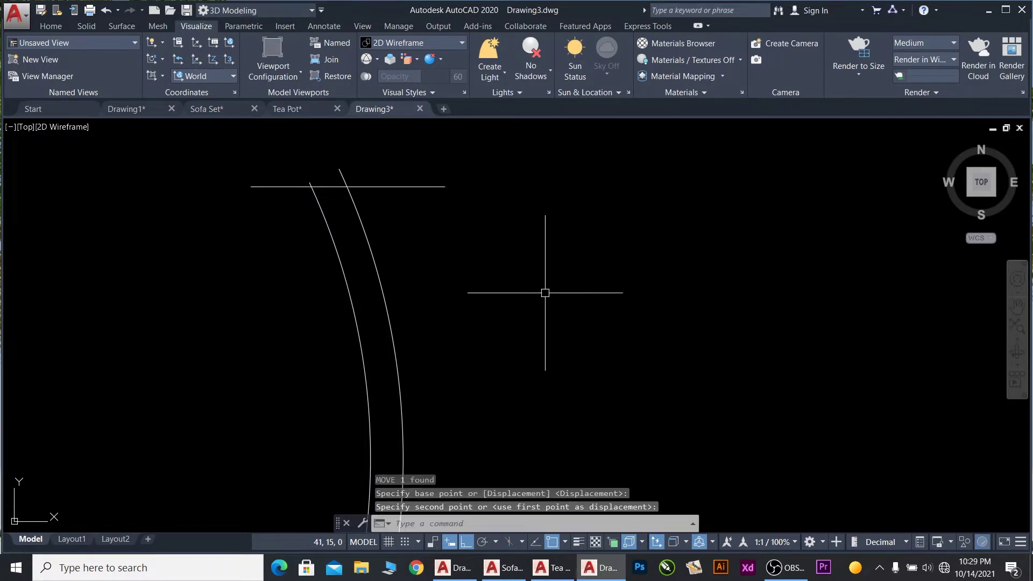
key("Escape")
- Trim the rim line's overhanging ends beyond both curves
type("r")
key("Return")
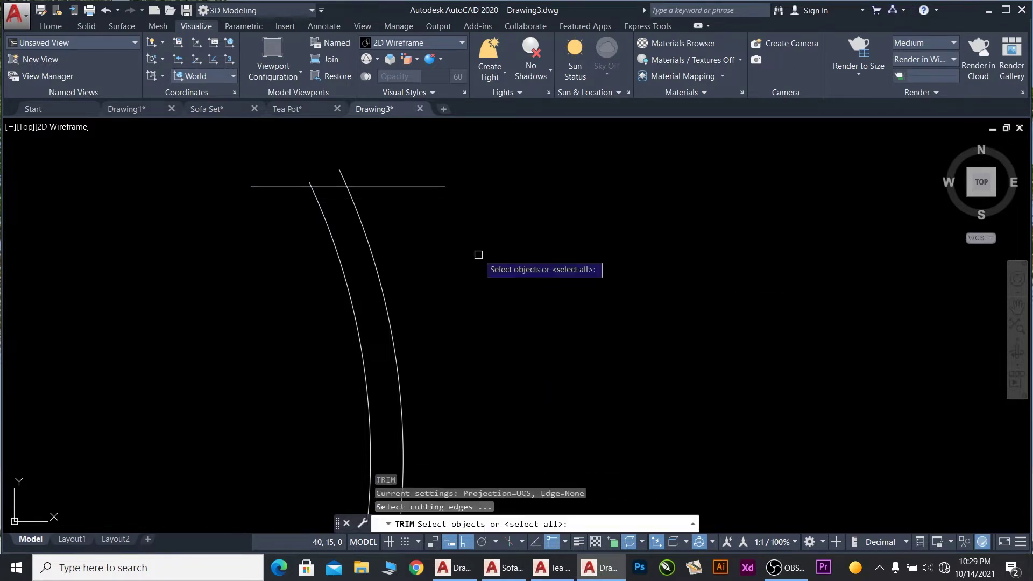
left_click(469, 244)
left_click(411, 177)
left_click(463, 279)
left_click(307, 214)
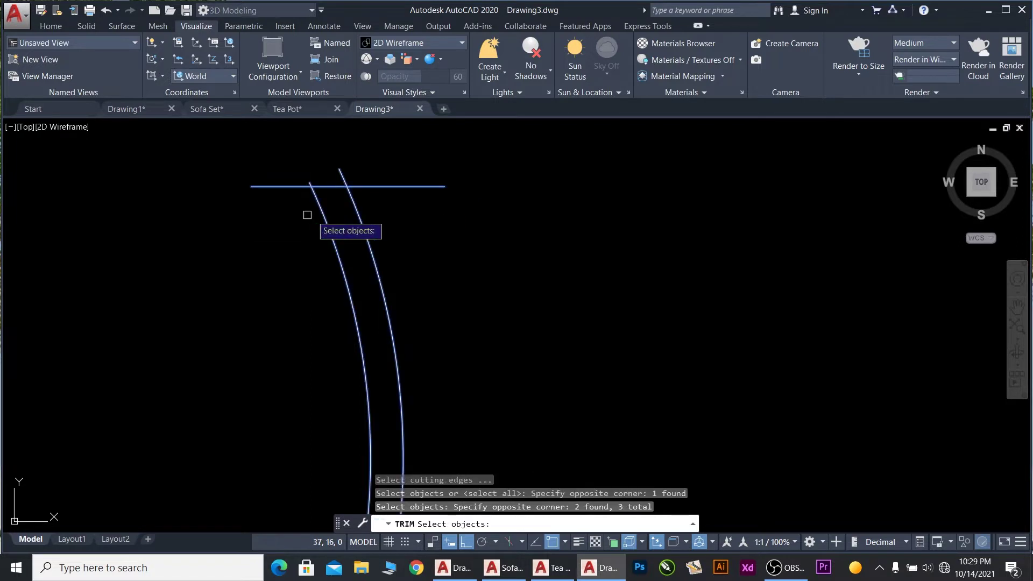
key("Return")
left_click(385, 184)
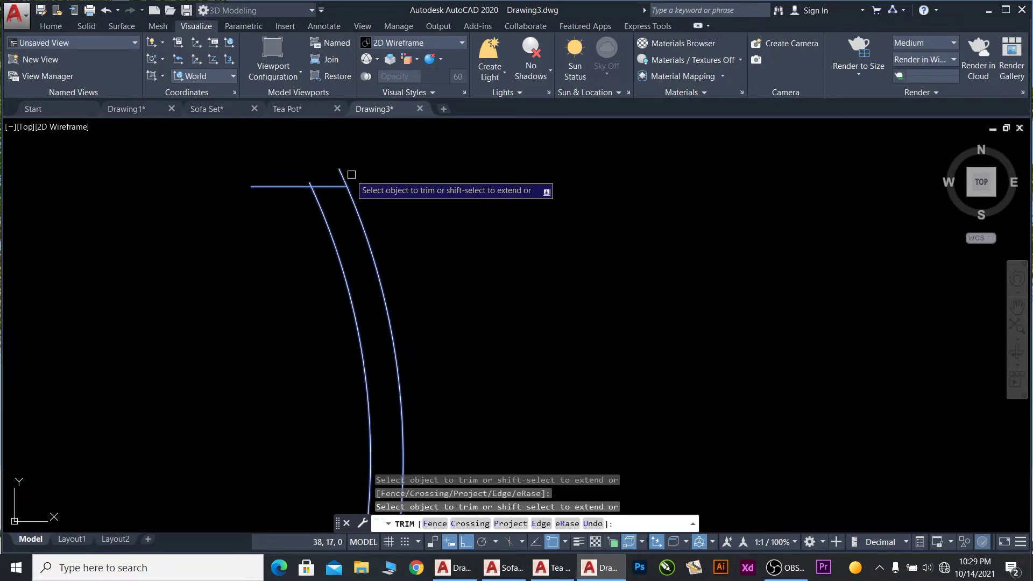
left_click(301, 185)
scroll(425, 194, "up", 2)
key("Escape")
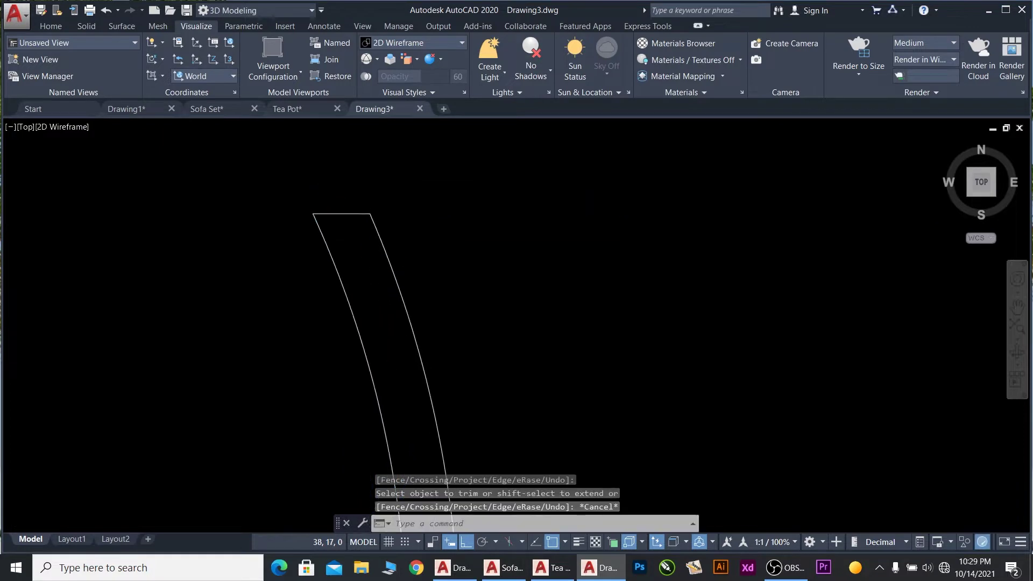
scroll(341, 188, "up", 1)
- Set the fillet radius to 0.1 after an aborted first attempt
key("Return")
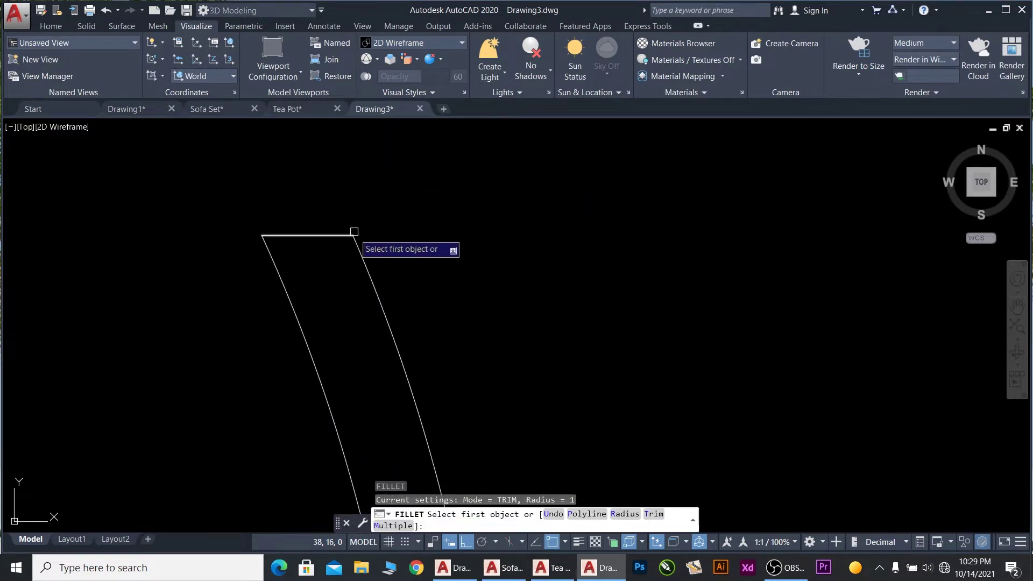
left_click(356, 240)
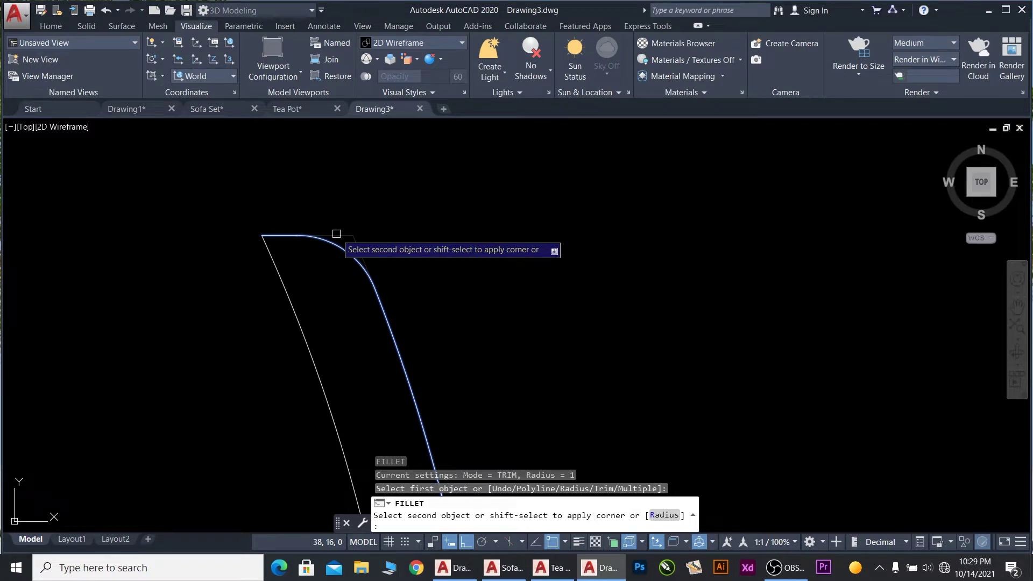
key("Escape")
key("Return")
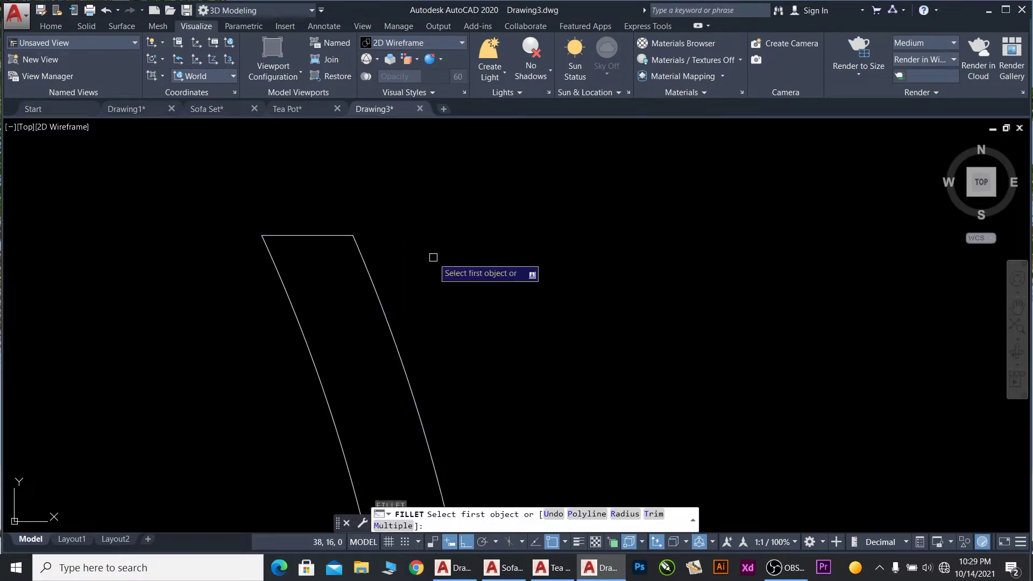
type("r")
key("Return")
type("1")
key("Return")
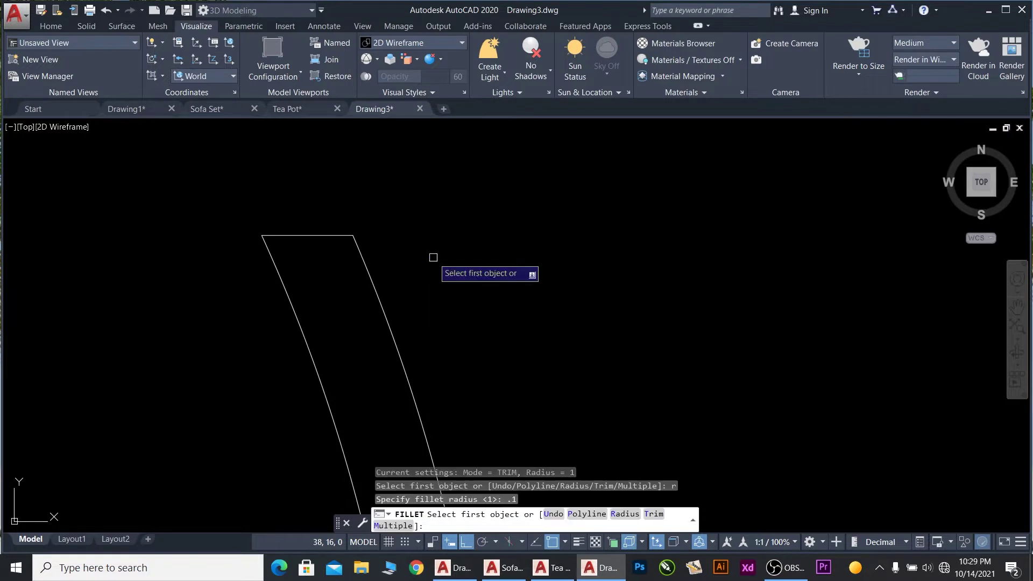
- Fillet the corner between the right slanted side and the top line
left_click(363, 263)
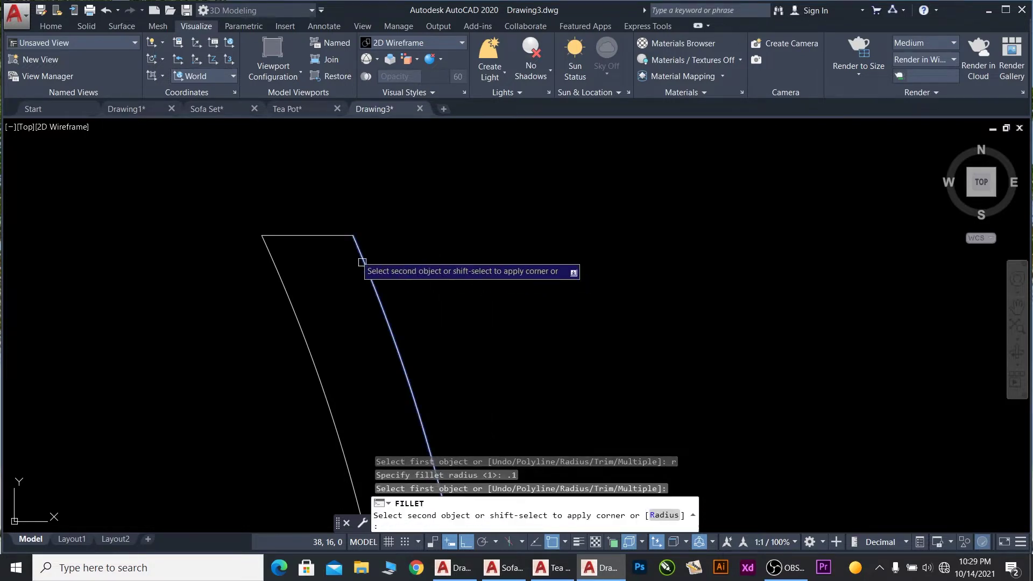
left_click(339, 235)
scroll(323, 237, "up", 2)
scroll(301, 232, "up", 2)
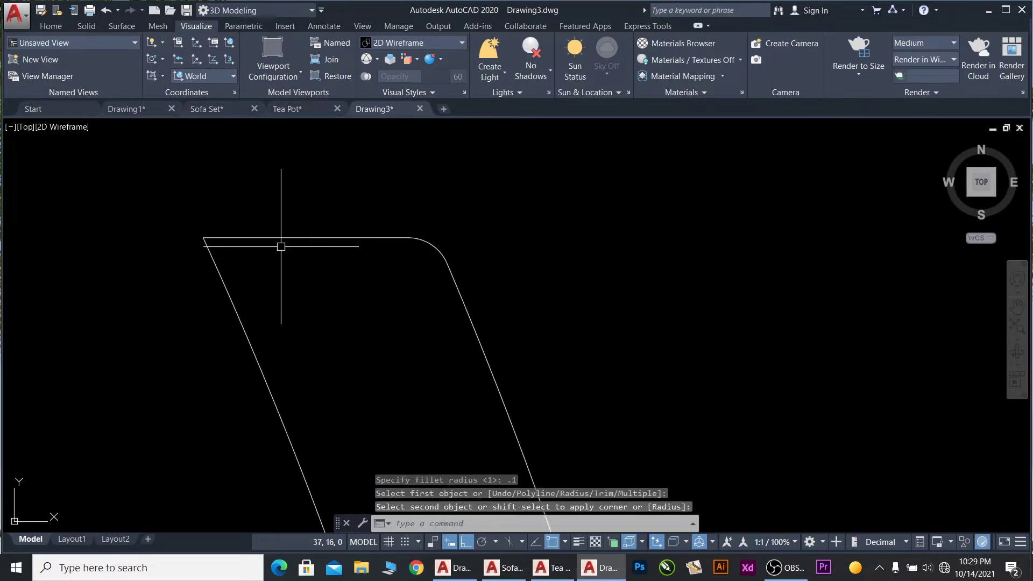
key("Escape")
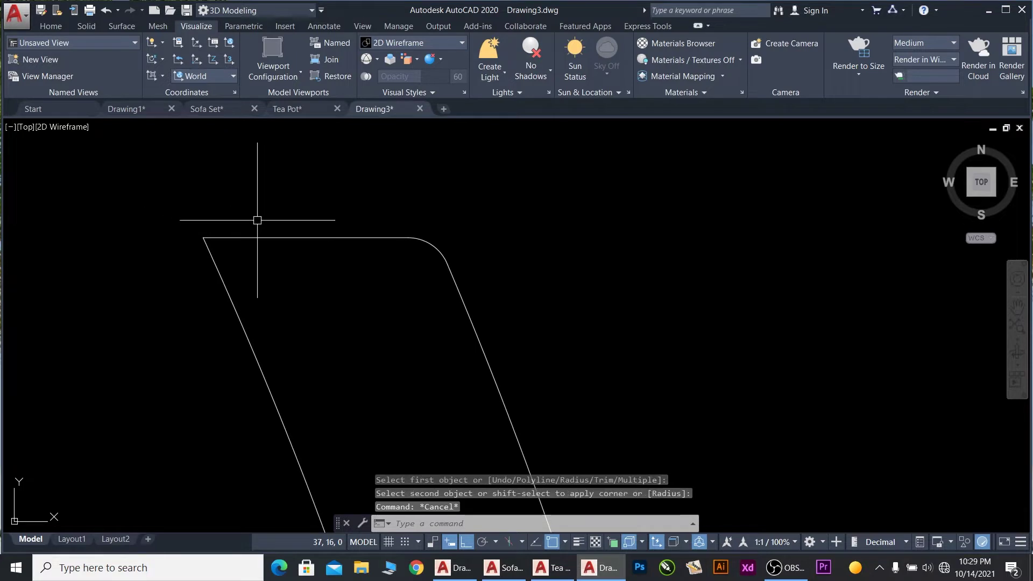
key("Escape")
- Draw a trial 0.2-radius tan-tan-radius circle at the top-left corner, then delete it
left_click(58, 27)
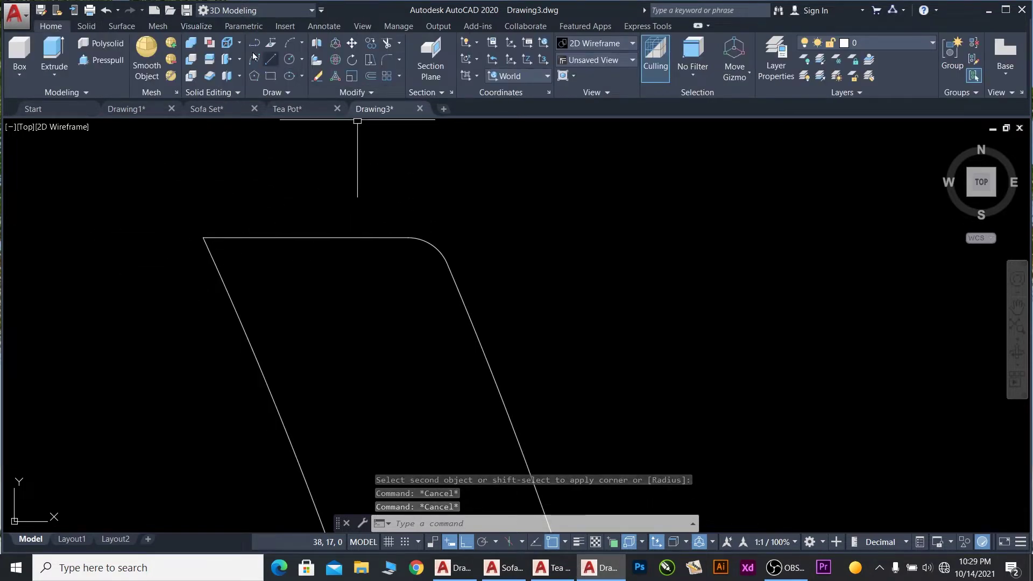
left_click(302, 60)
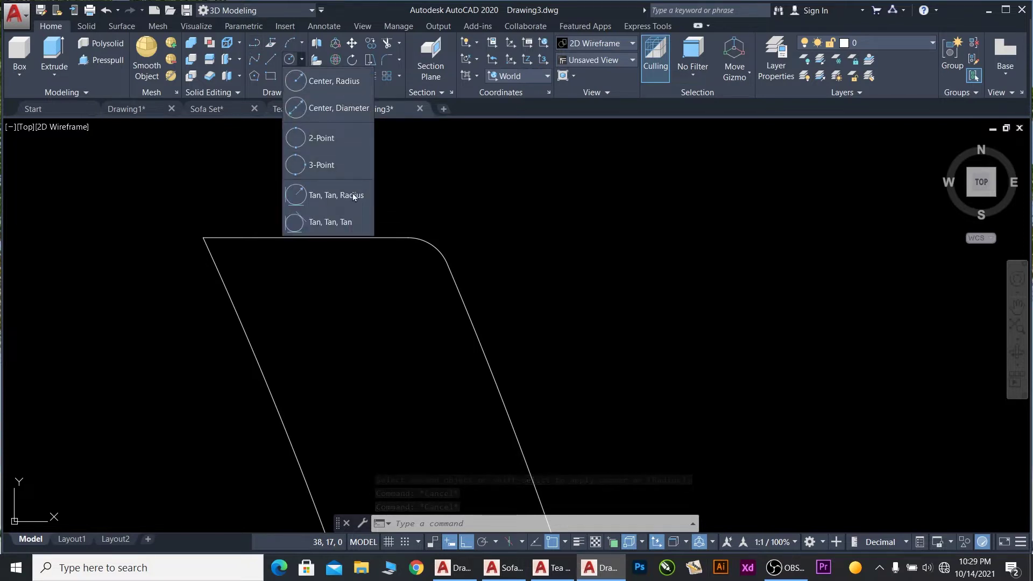
left_click(333, 196)
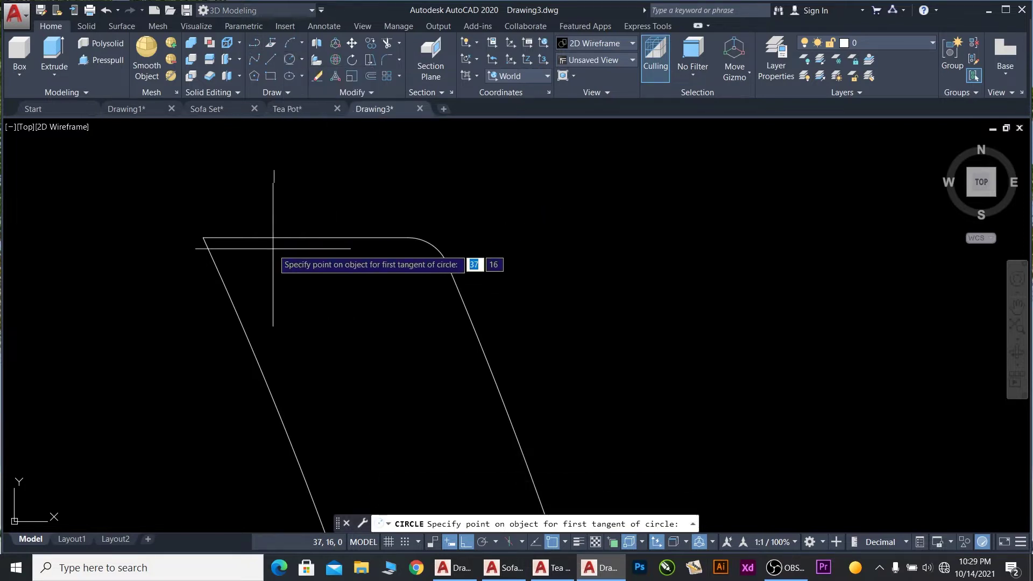
left_click(218, 269)
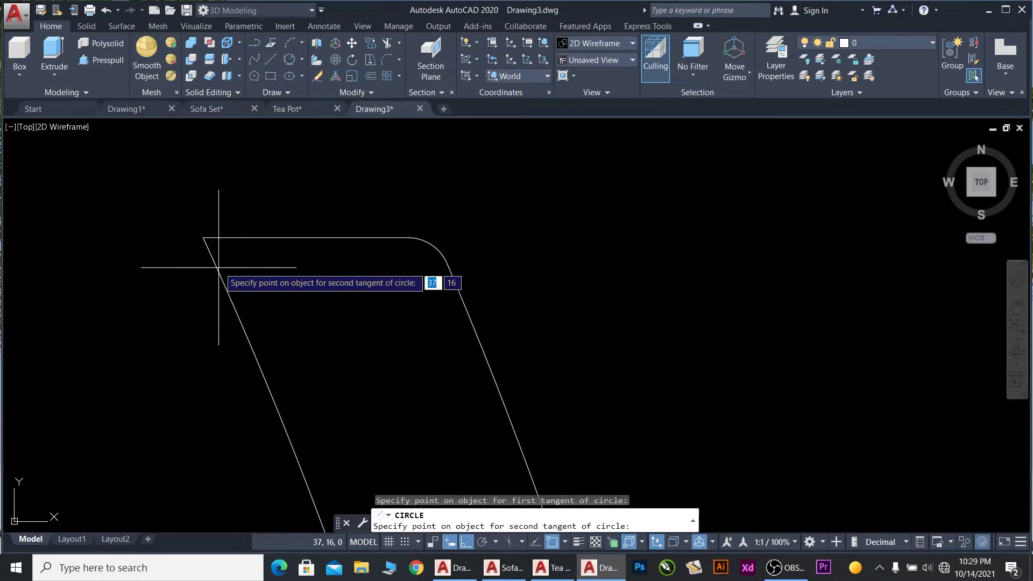
left_click(252, 237)
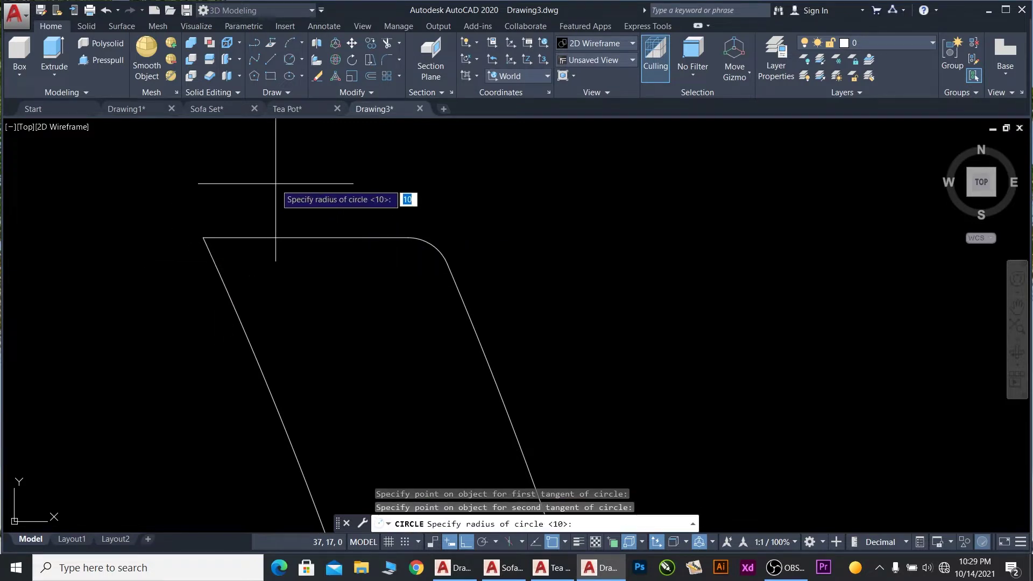
type(".2")
key("Return")
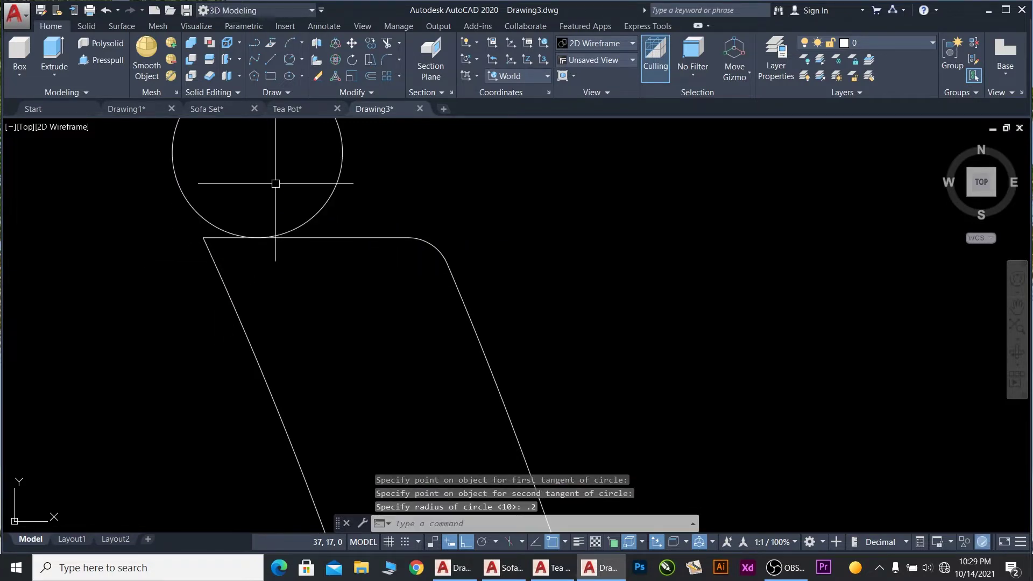
left_click(362, 193)
left_click(285, 159)
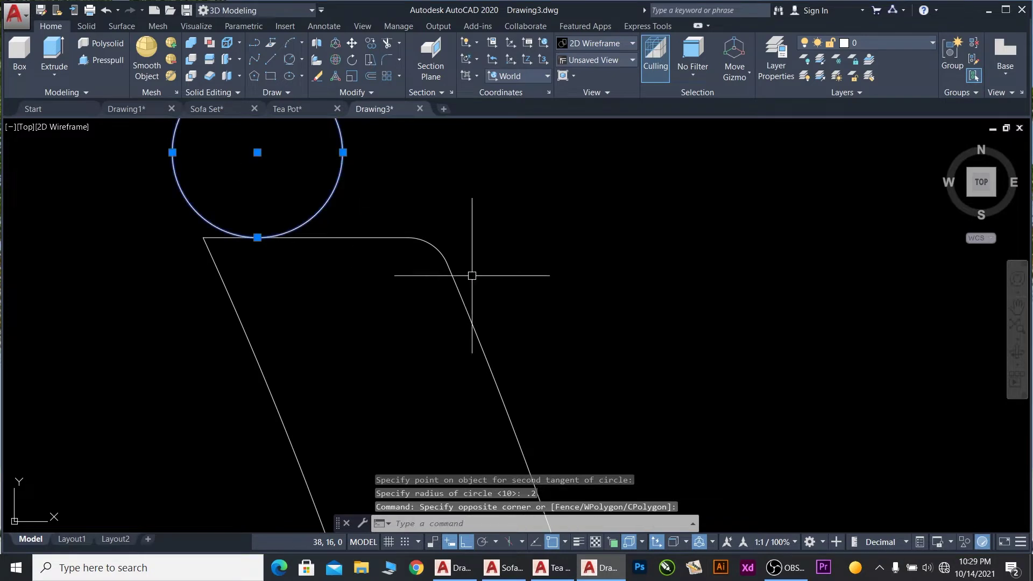
key("Delete")
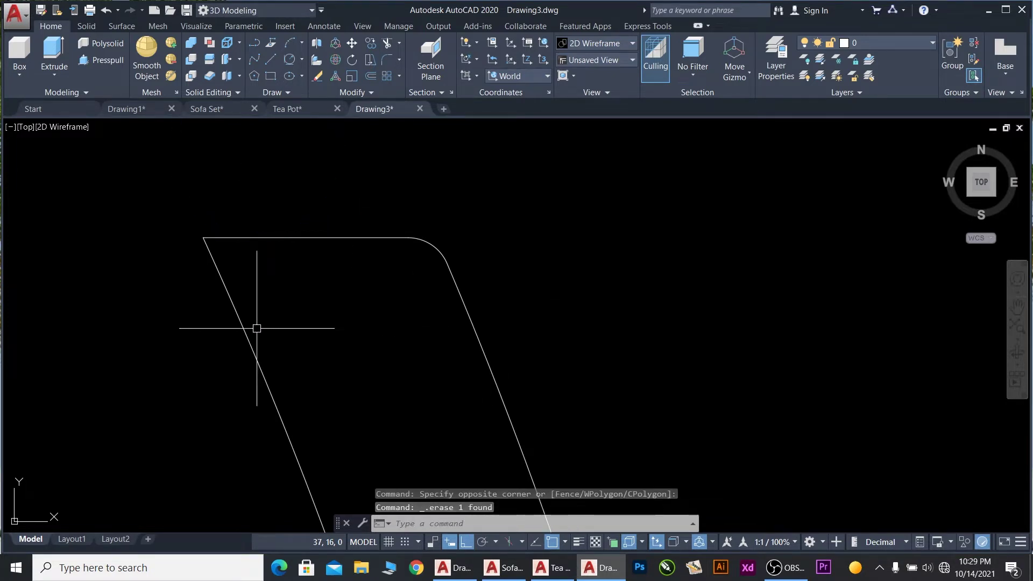
- Try a radius-10 tangent circle on the same edges and delete it
left_click(293, 65)
left_click(234, 306)
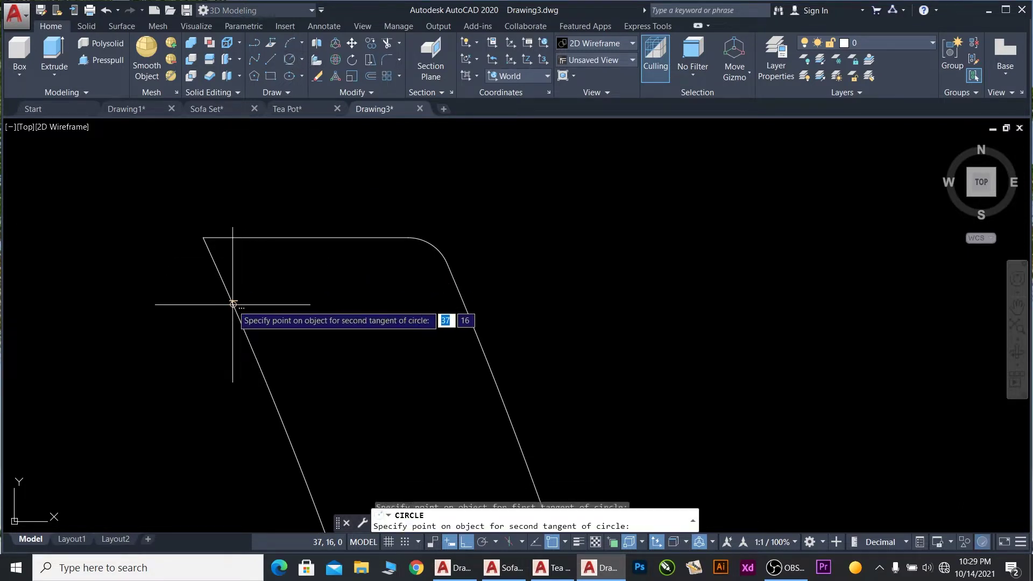
left_click(280, 237)
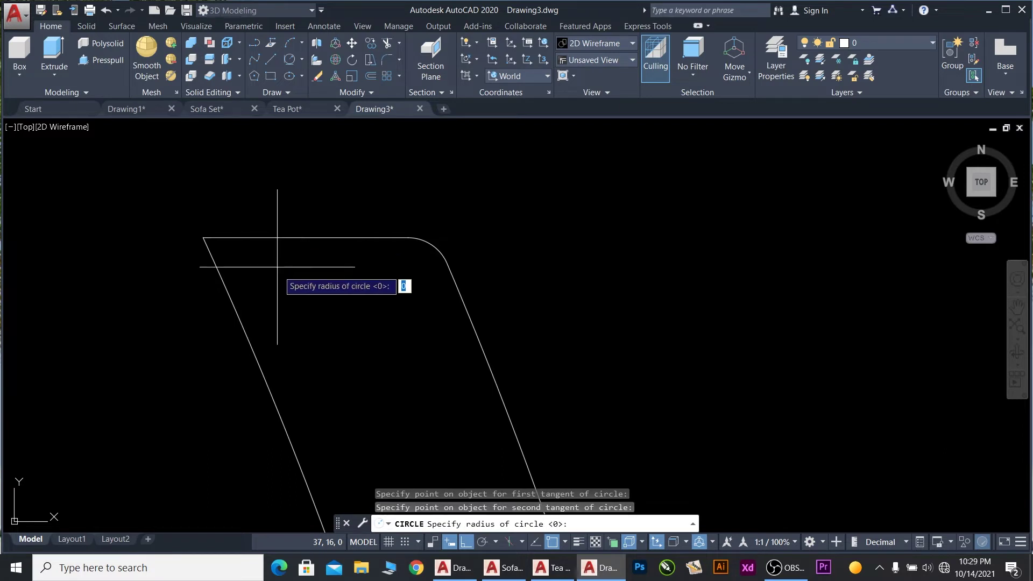
type("10")
key("Return")
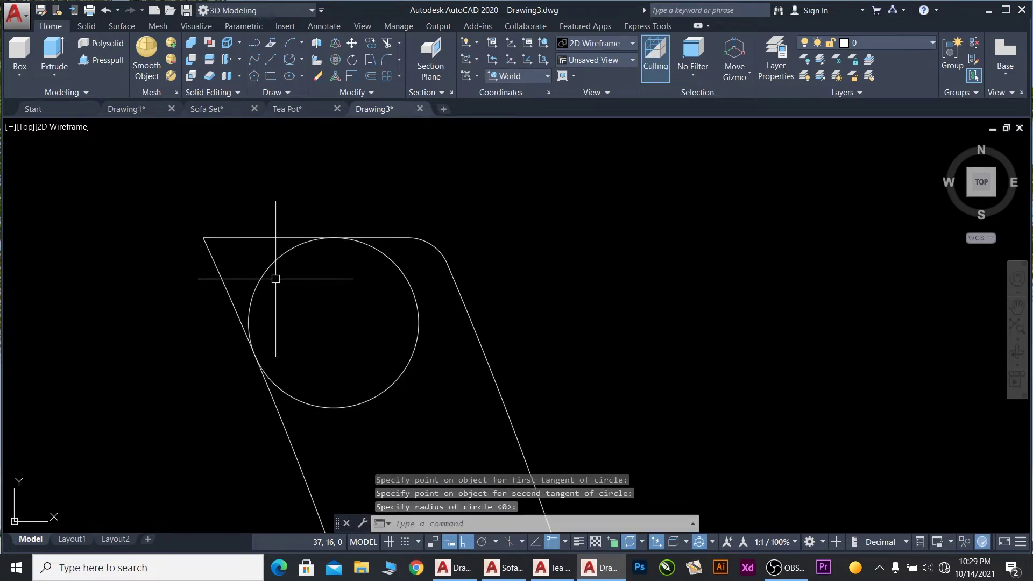
left_click(415, 391)
left_click(380, 358)
key("Delete")
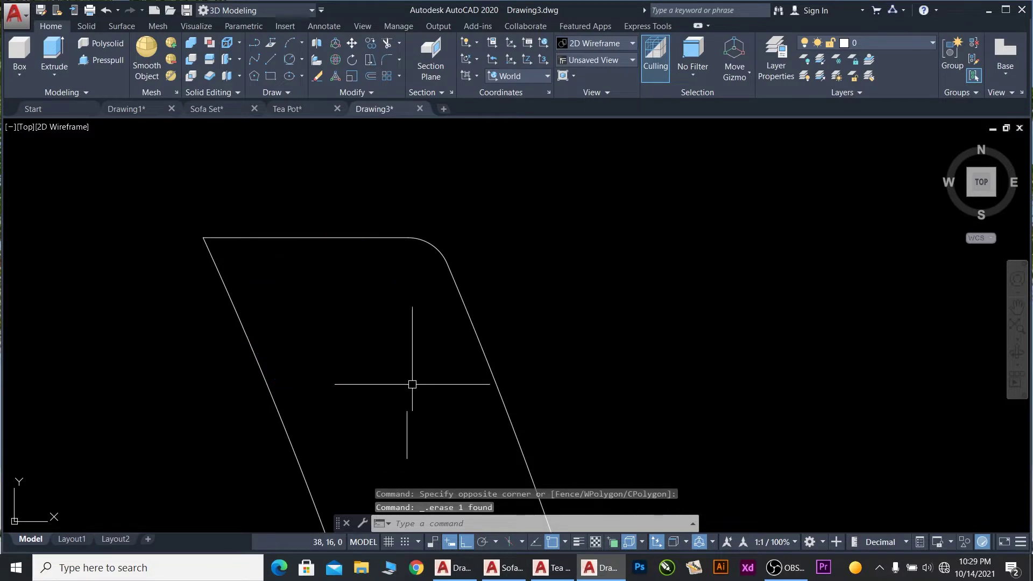
- Try a radius-5 tangent circle and delete it as well
left_click(290, 59)
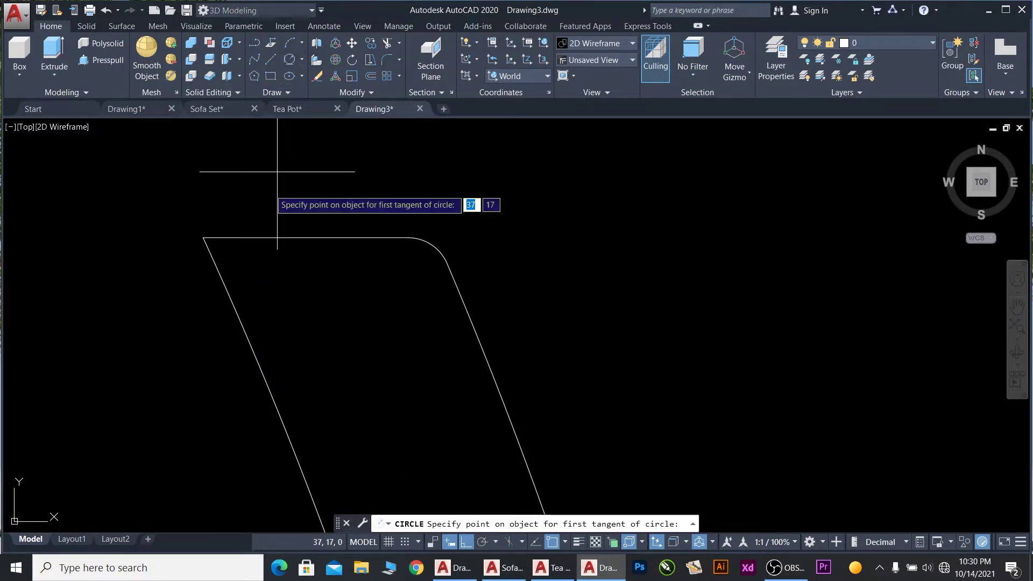
left_click(221, 279)
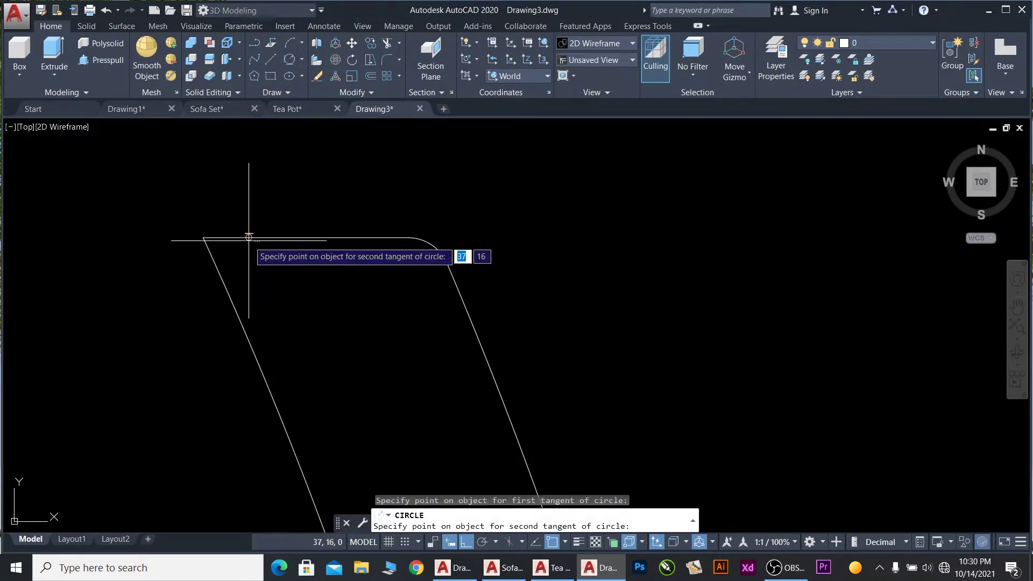
left_click(249, 237)
type("5")
key("Return")
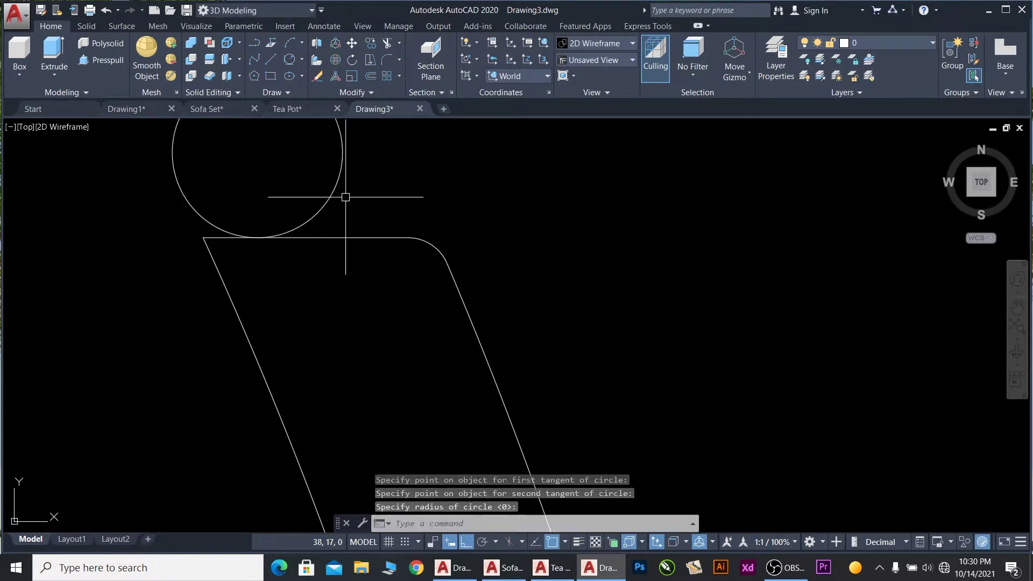
left_click_drag(346, 197, 259, 156)
key("Delete")
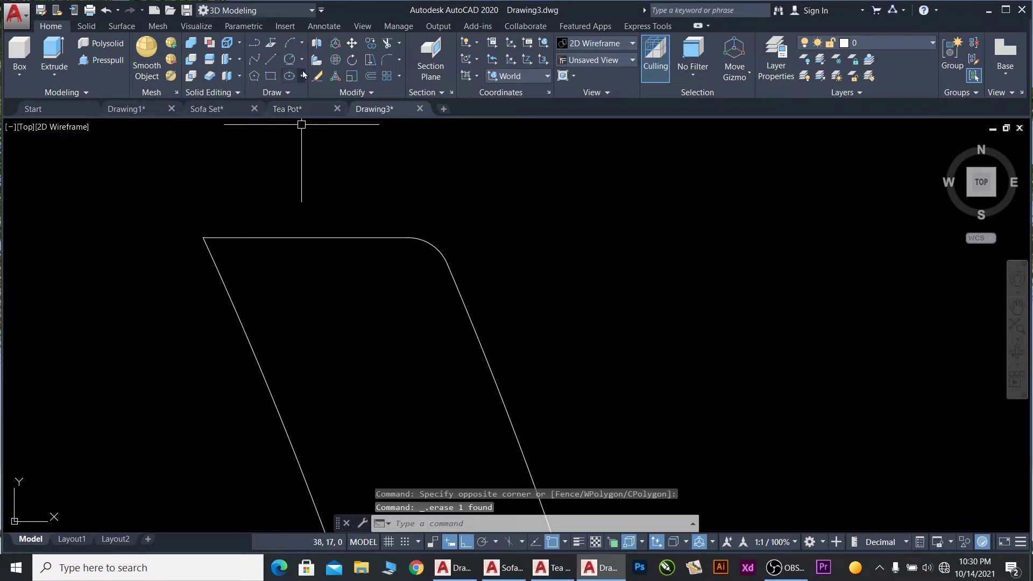
- Place the final 0.1-radius circle tangent to the slanted left edge and top edge
left_click(290, 64)
left_click(229, 295)
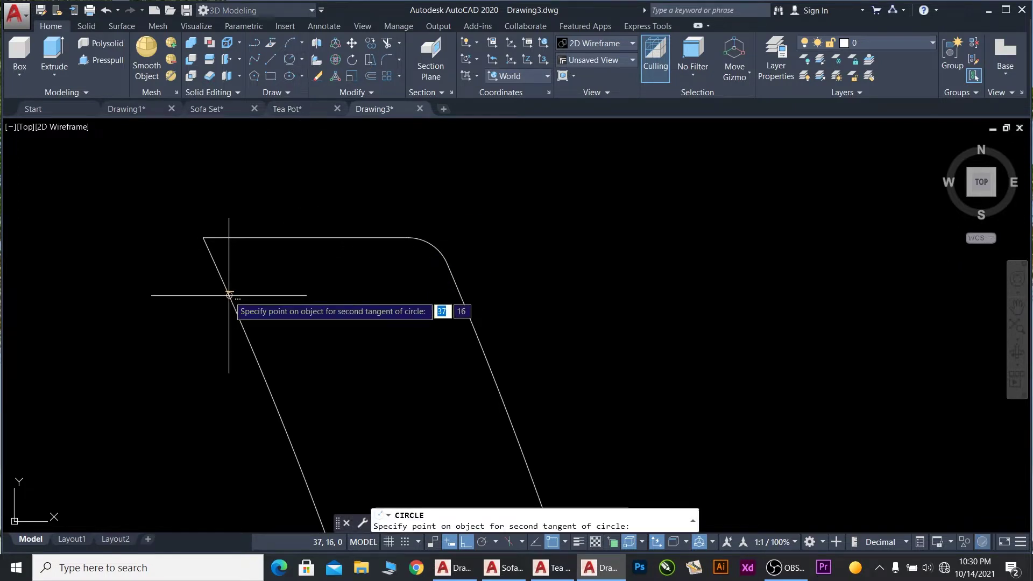
left_click(284, 238)
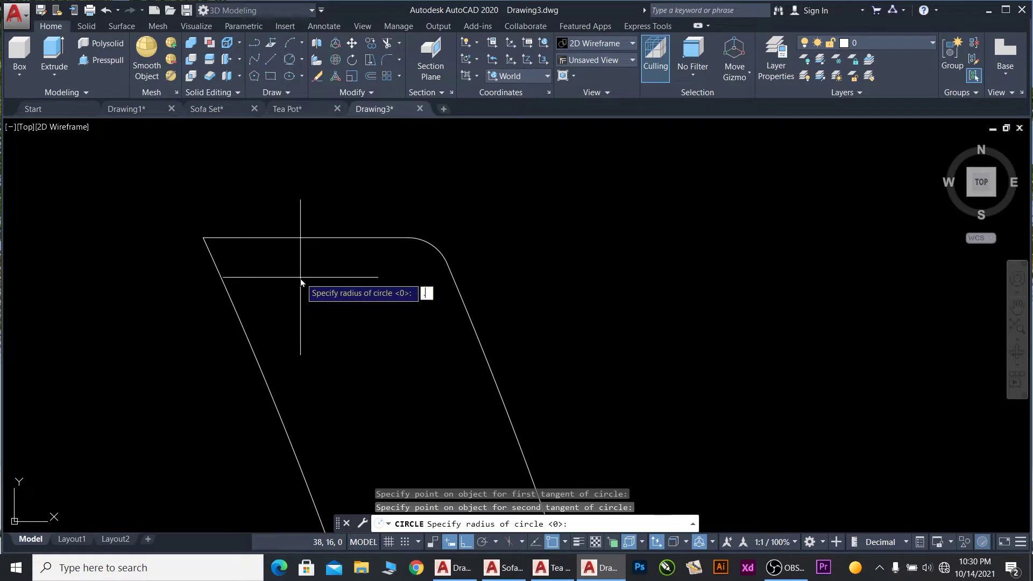
type(".1")
key("Return")
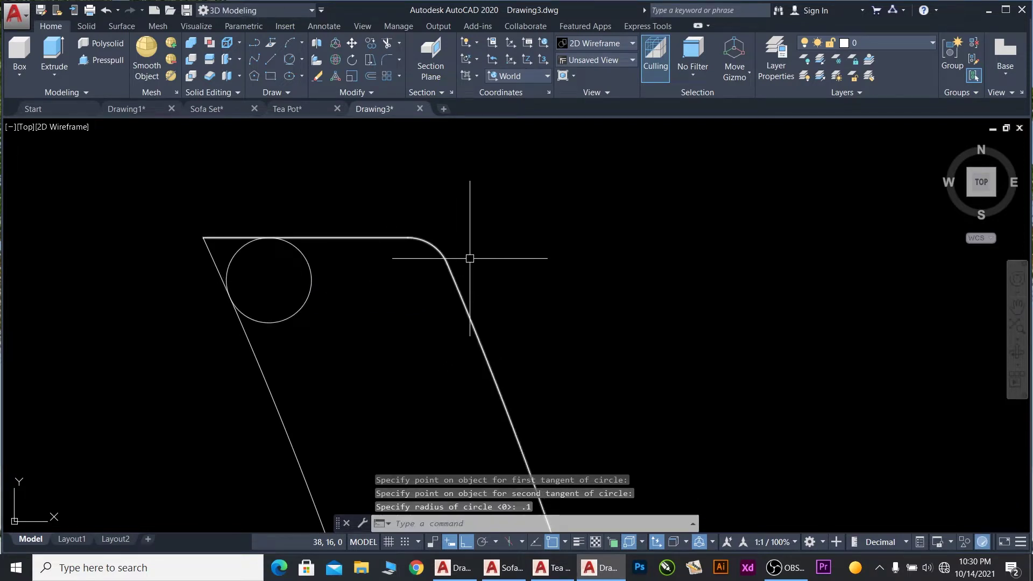
scroll(318, 280, "up", 2)
scroll(288, 286, "up", 3)
scroll(297, 304, "down", 4)
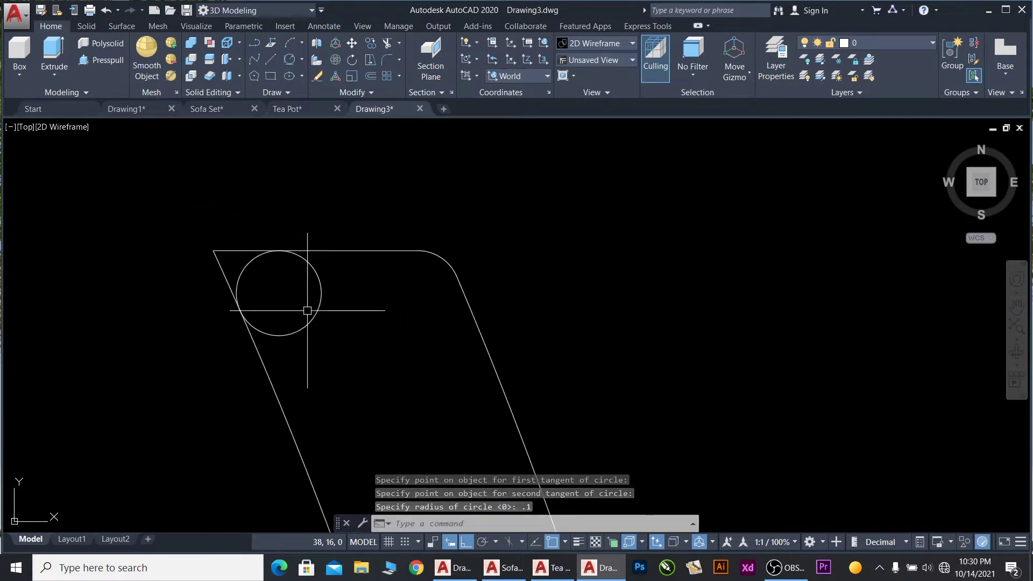
- Trim the circle's lower arc and the sharp corner stub into a rounded corner
type("tr")
key("Return")
key("Return")
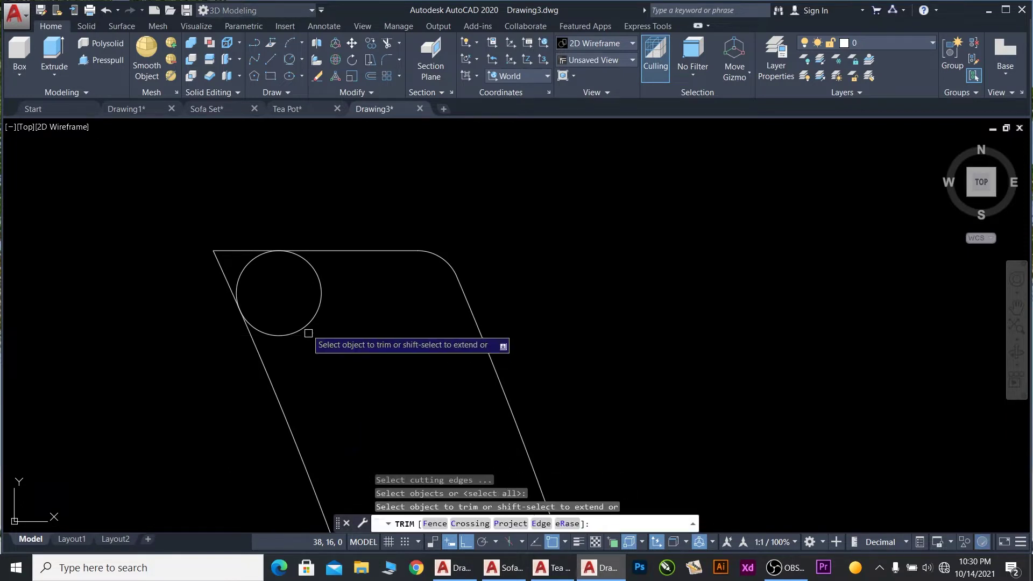
left_click(305, 323)
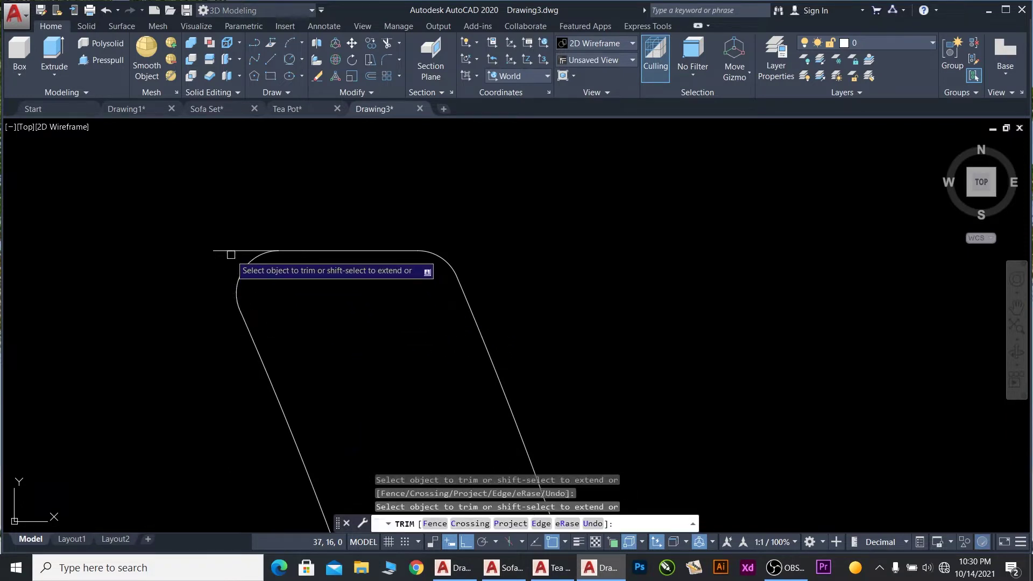
left_click(226, 252)
scroll(267, 226, "down", 3)
scroll(312, 216, "down", 2)
key("Escape")
- Join the profile's selected segments into one polyline
left_click(393, 277)
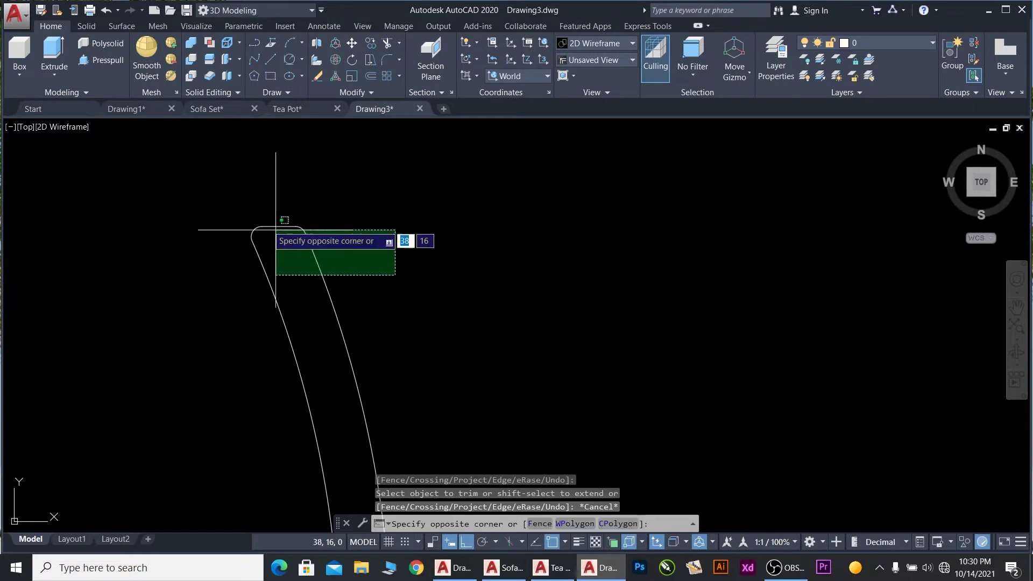
left_click(229, 206)
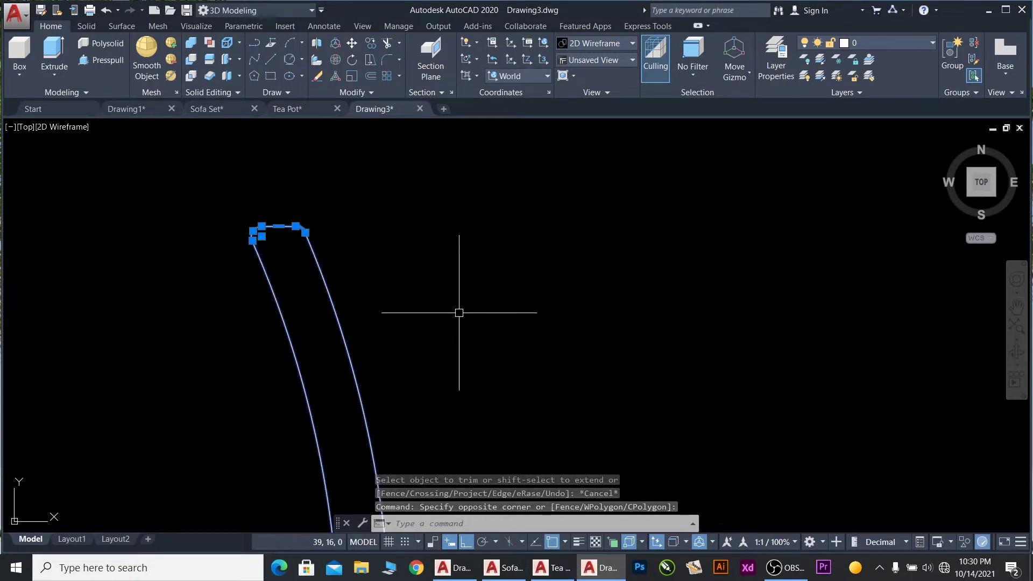
type("j")
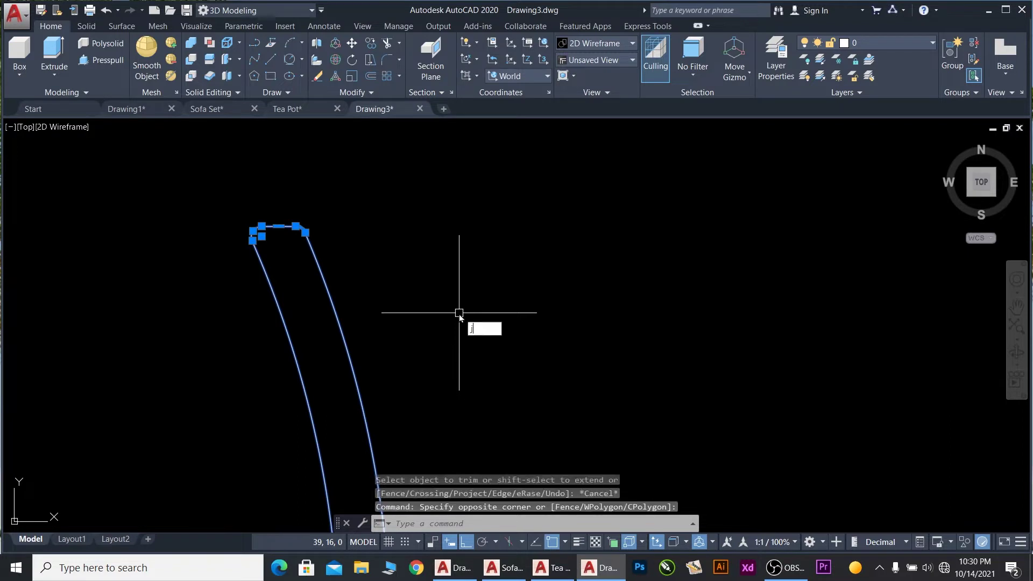
key("Return")
scroll(463, 255, "down", 5)
scroll(415, 306, "up", 5)
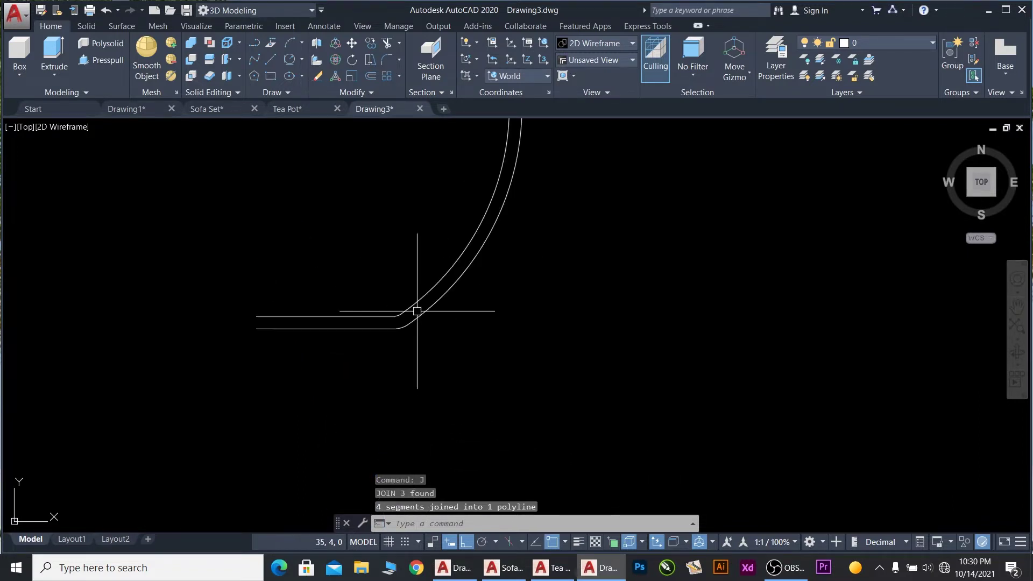
scroll(419, 329, "down", 6)
scroll(449, 280, "up", 4)
scroll(442, 264, "up", 1)
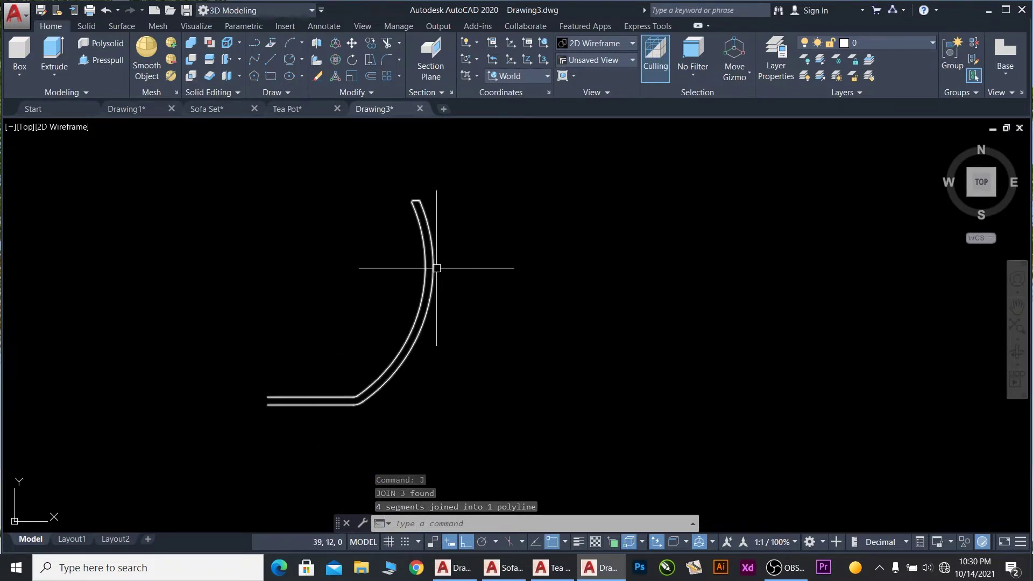
scroll(438, 256, "up", 2)
scroll(468, 255, "down", 4)
- Start the handle polyline on the cup's outer wall with Ortho off, in arc mode
scroll(461, 261, "up", 1)
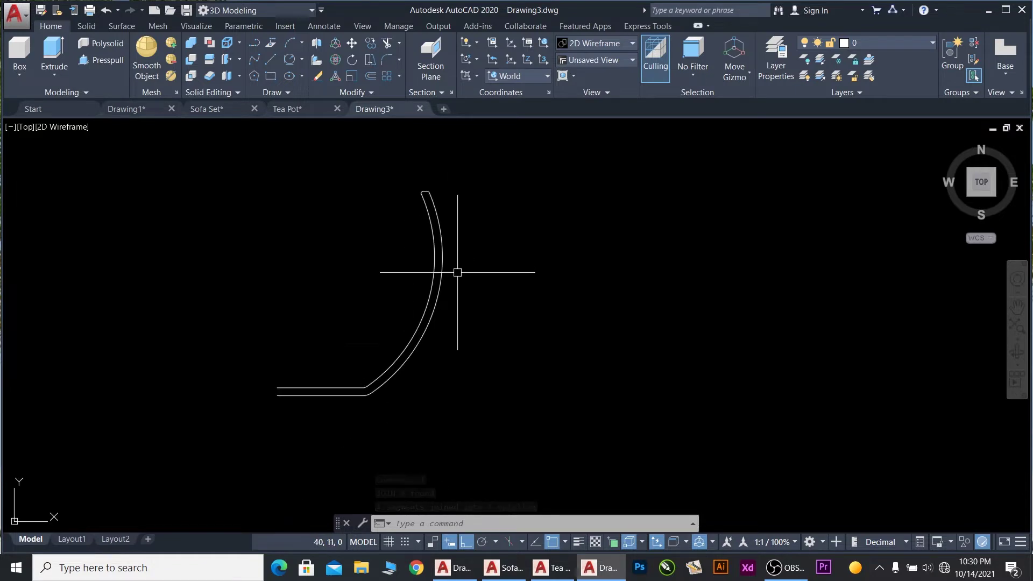
scroll(459, 272, "up", 3)
type("pl")
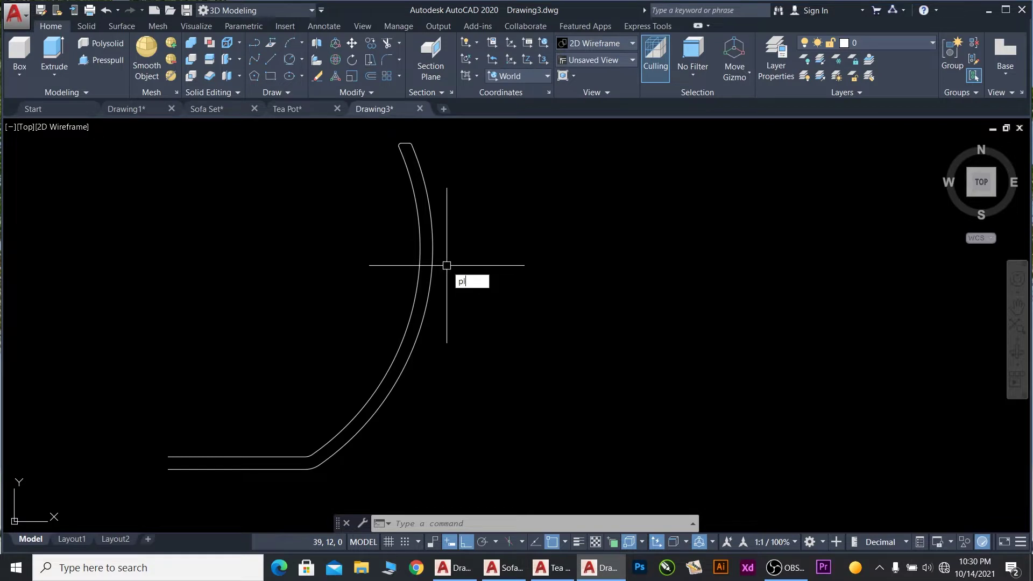
key("Return")
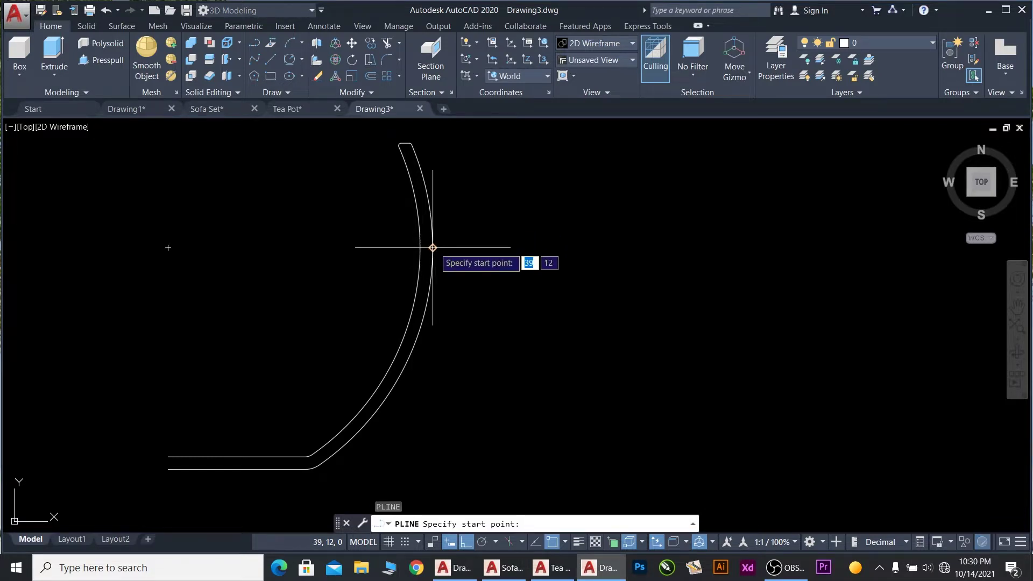
left_click(433, 248)
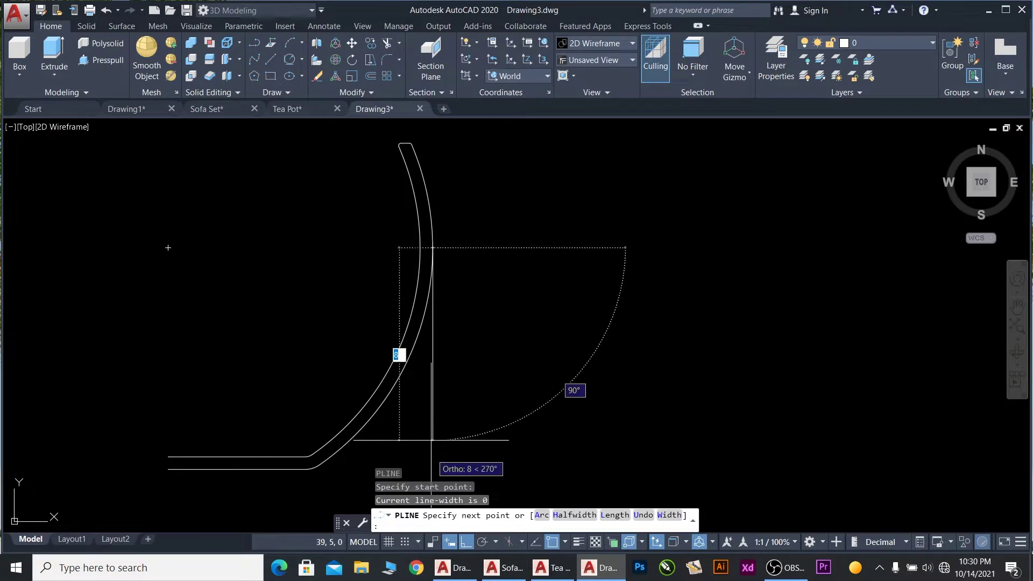
left_click(466, 542)
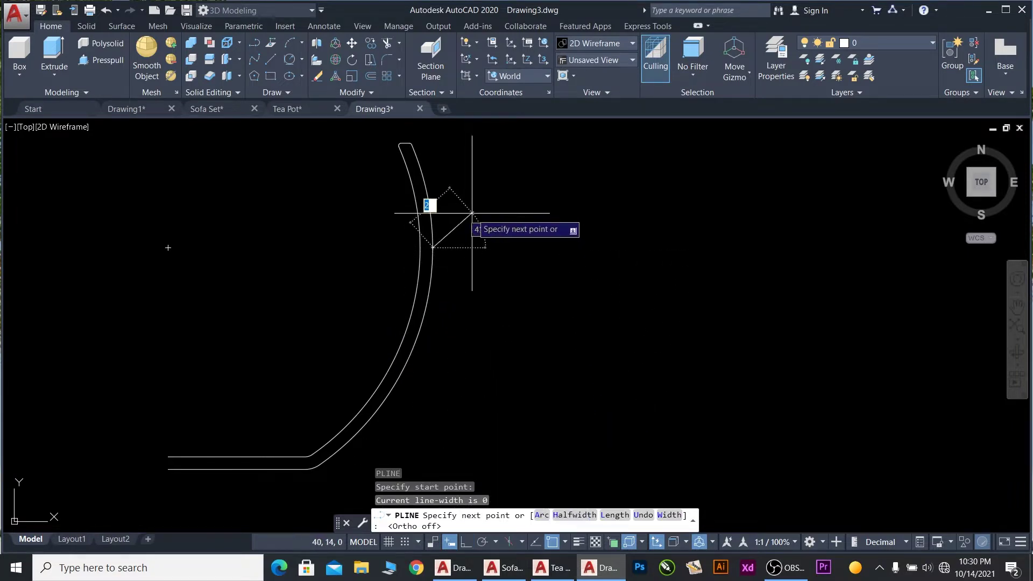
right_click(472, 218)
left_click(500, 268)
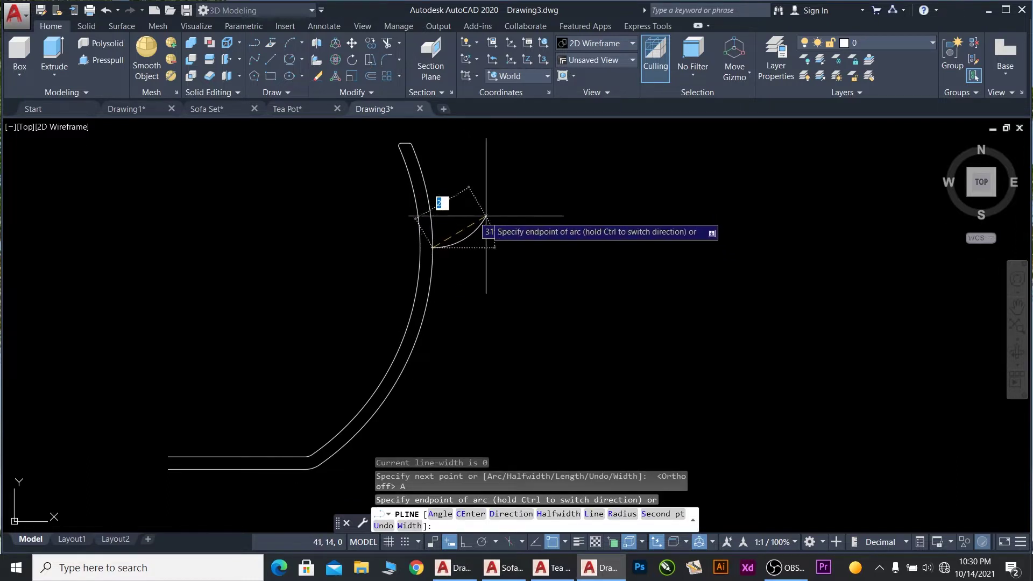
- Draw the handle's arcs through second points, looping back to the wall
right_click(486, 216)
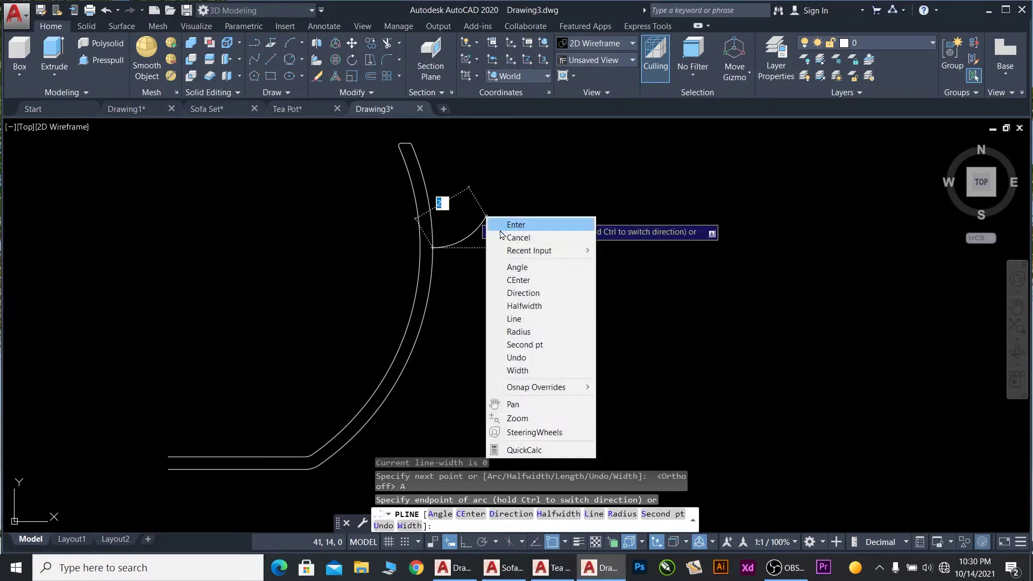
left_click(542, 345)
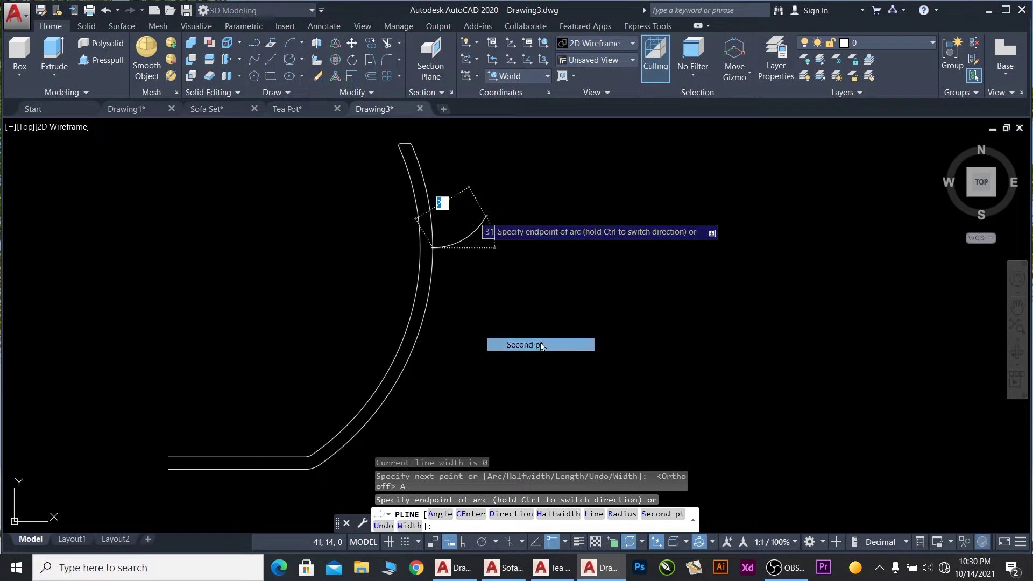
left_click(487, 221)
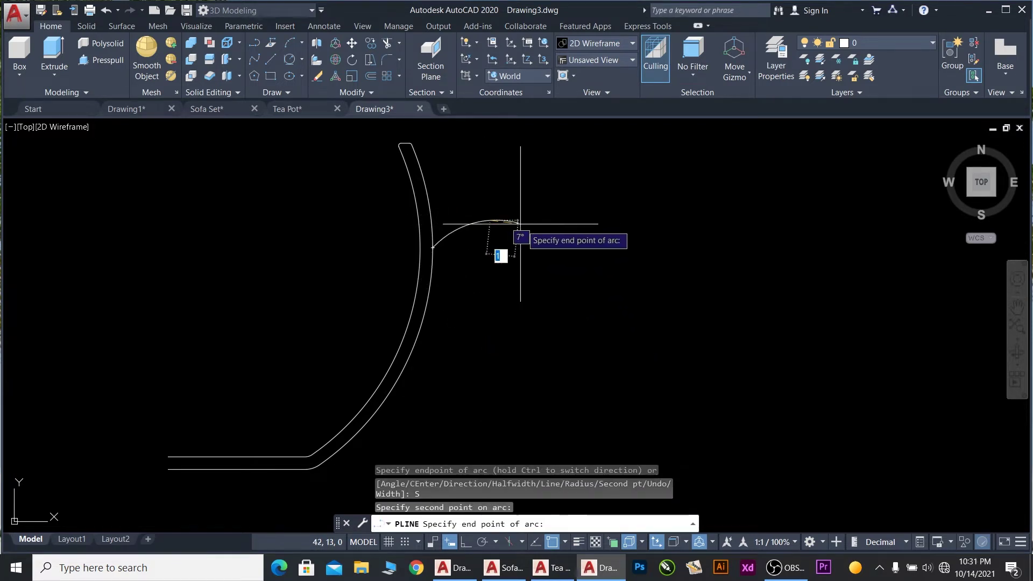
left_click(531, 250)
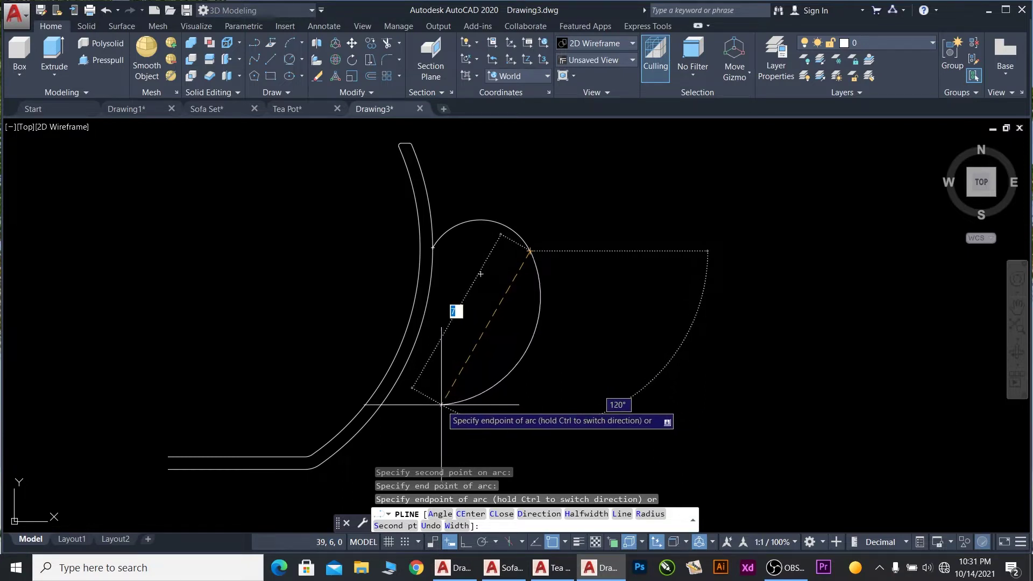
left_click(441, 405)
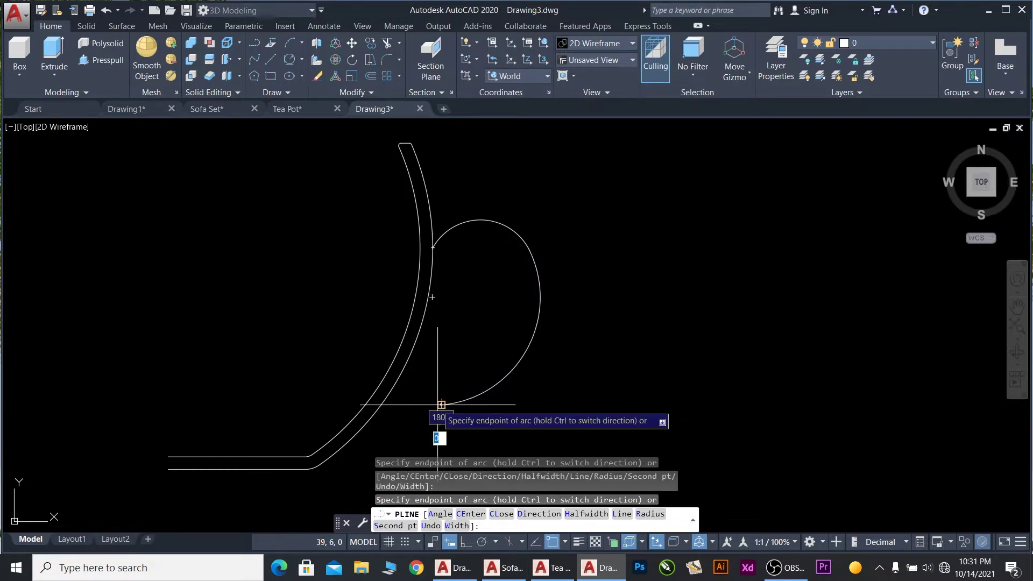
left_click(397, 380)
- Finish the handle loop and pull its right-side grip inward for a slimmer curve
key("Return")
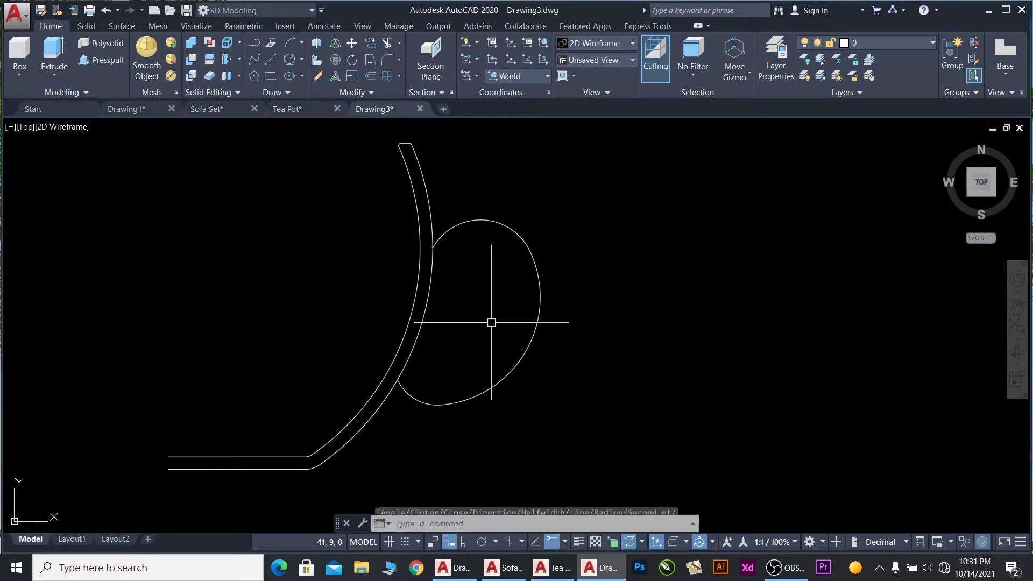
scroll(517, 374, "up", 1)
scroll(516, 360, "up", 1)
left_click(552, 319)
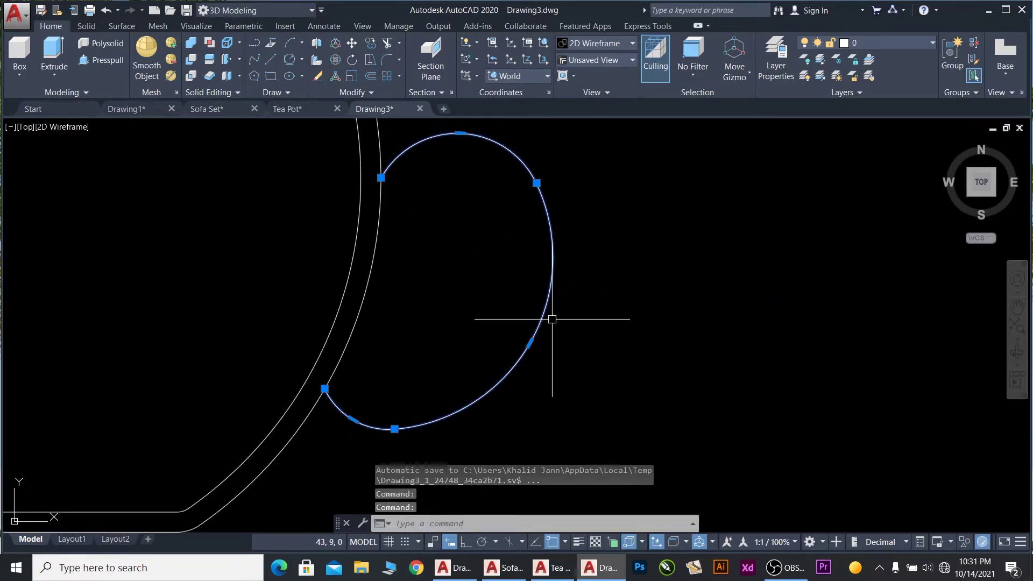
left_click(530, 343)
left_click(512, 333)
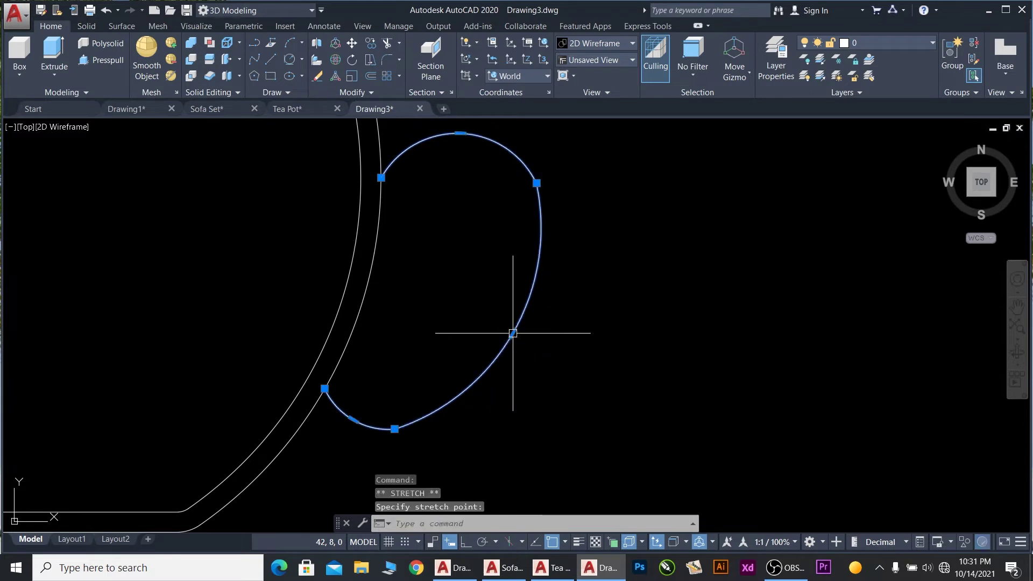
scroll(606, 296, "down", 2)
key("Escape")
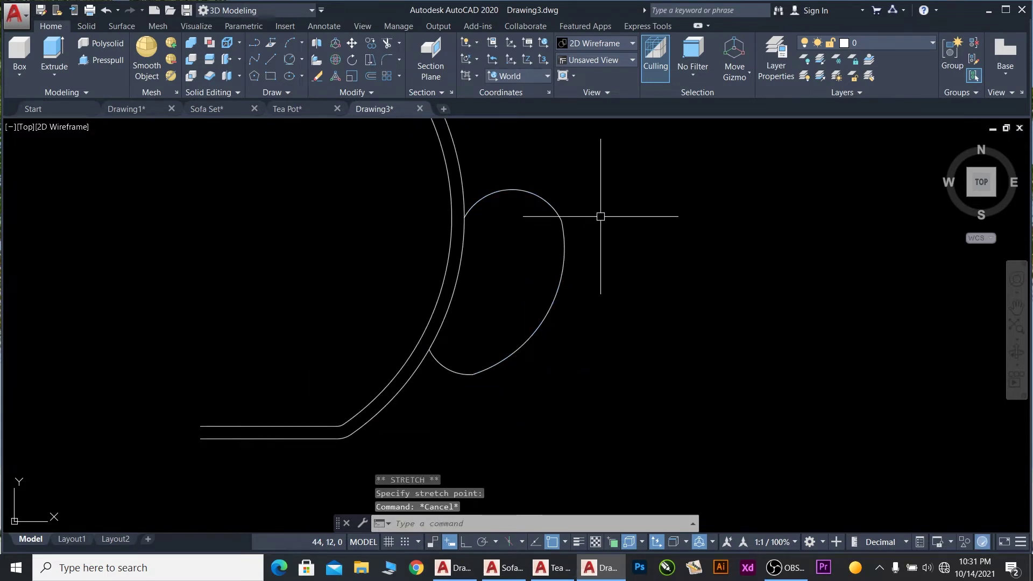
- Try another grip adjustment on the handle curve, cancel it, and start CIRCLE
scroll(598, 211, "up", 1)
scroll(603, 212, "up", 1)
scroll(565, 220, "up", 2)
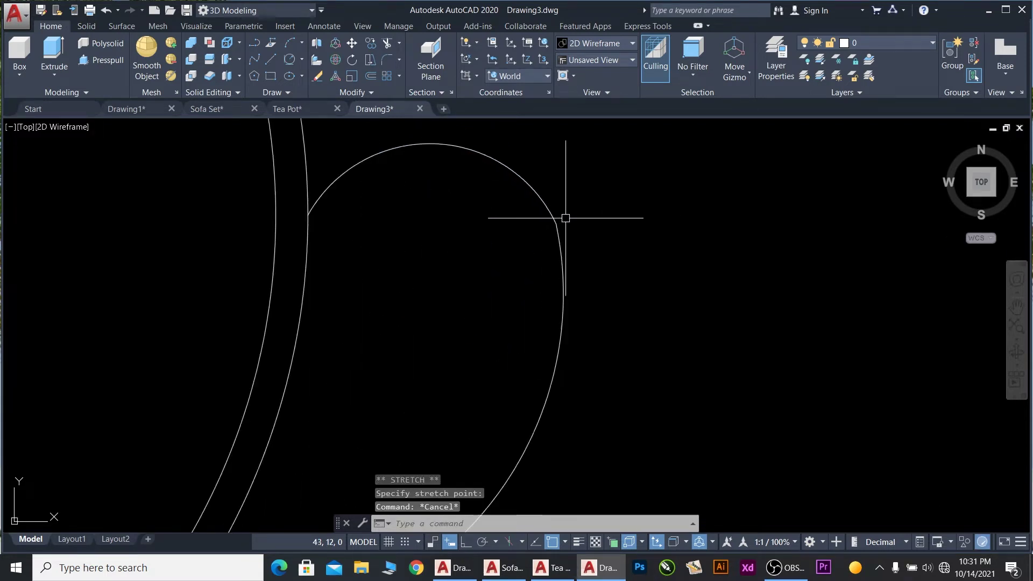
scroll(571, 240, "up", 1)
left_click(553, 240)
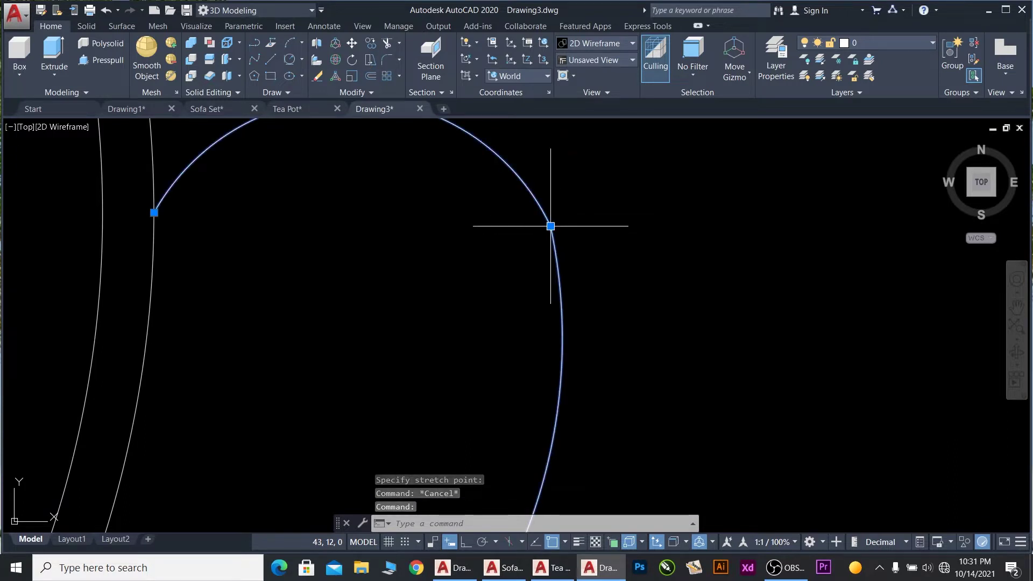
left_click(551, 226)
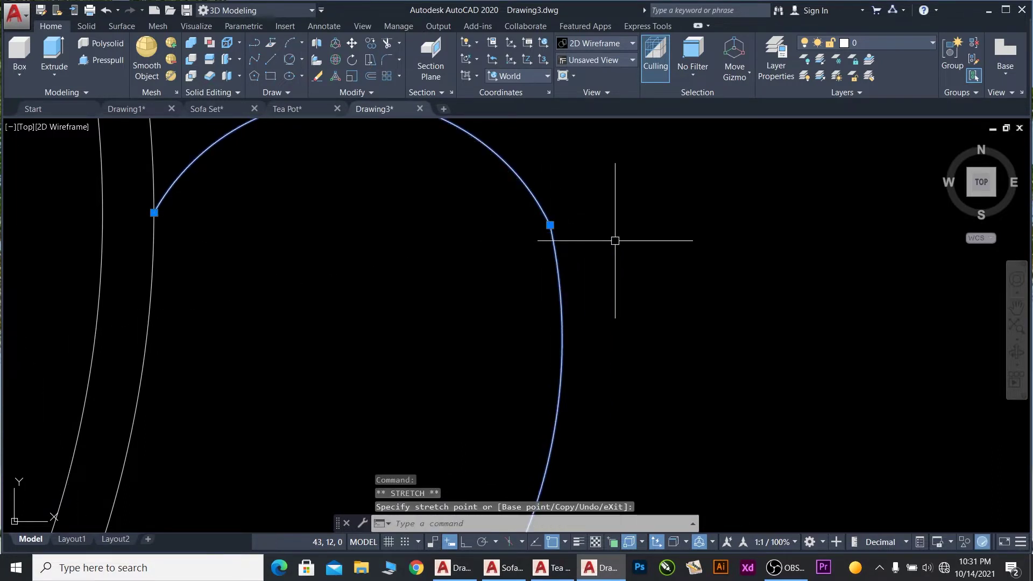
scroll(538, 234, "up", 2)
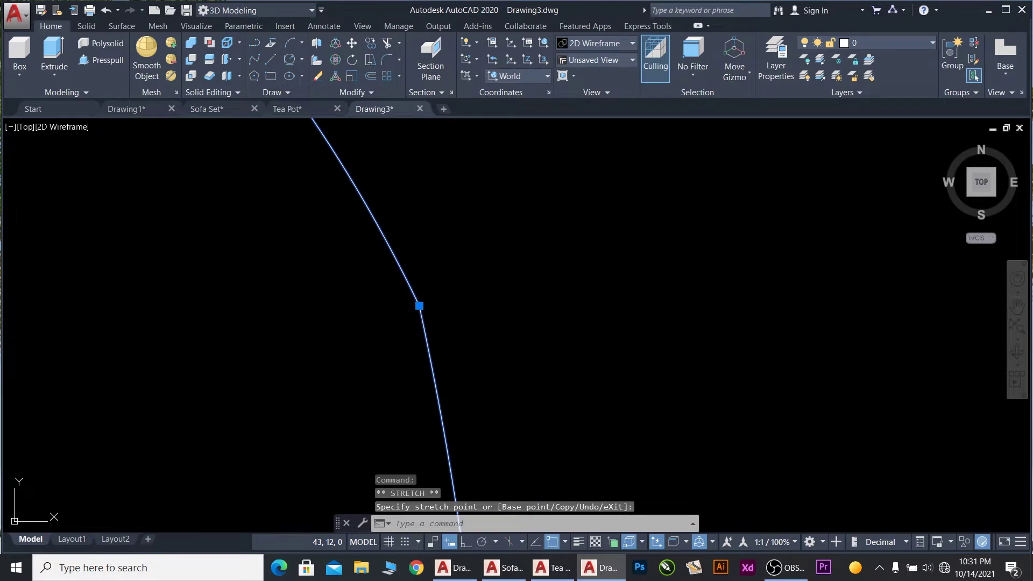
scroll(417, 306, "down", 2)
scroll(452, 288, "up", 2)
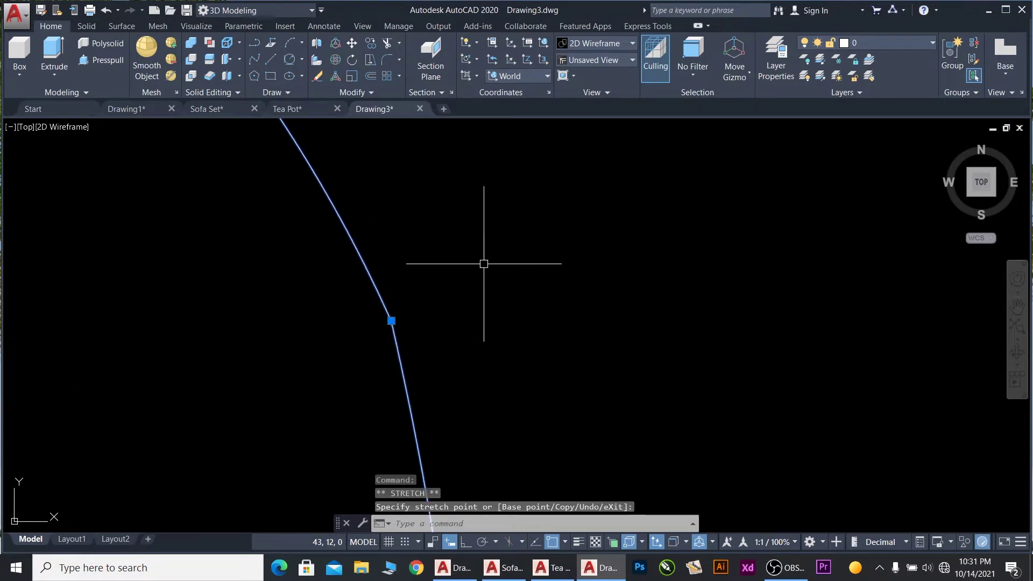
scroll(511, 248, "down", 3)
scroll(554, 253, "down", 2)
key("Escape")
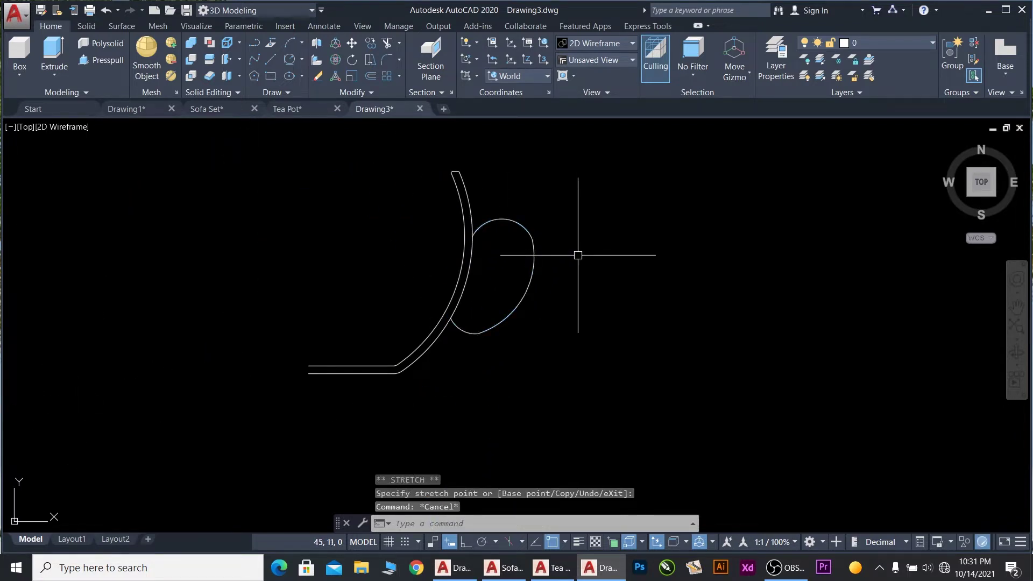
scroll(538, 326, "up", 2)
scroll(510, 328, "up", 1)
scroll(536, 272, "down", 5)
scroll(550, 217, "up", 2)
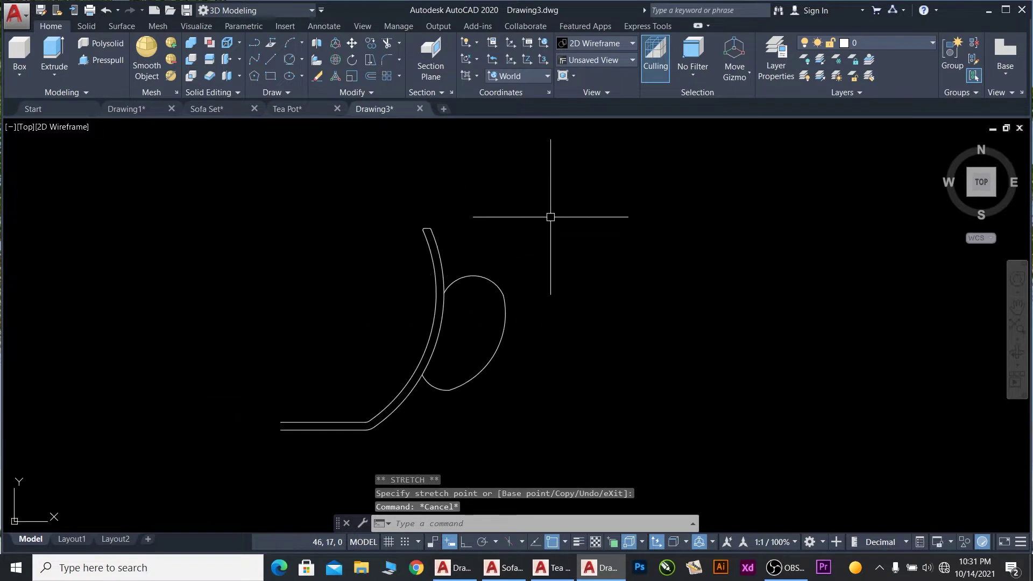
type("c")
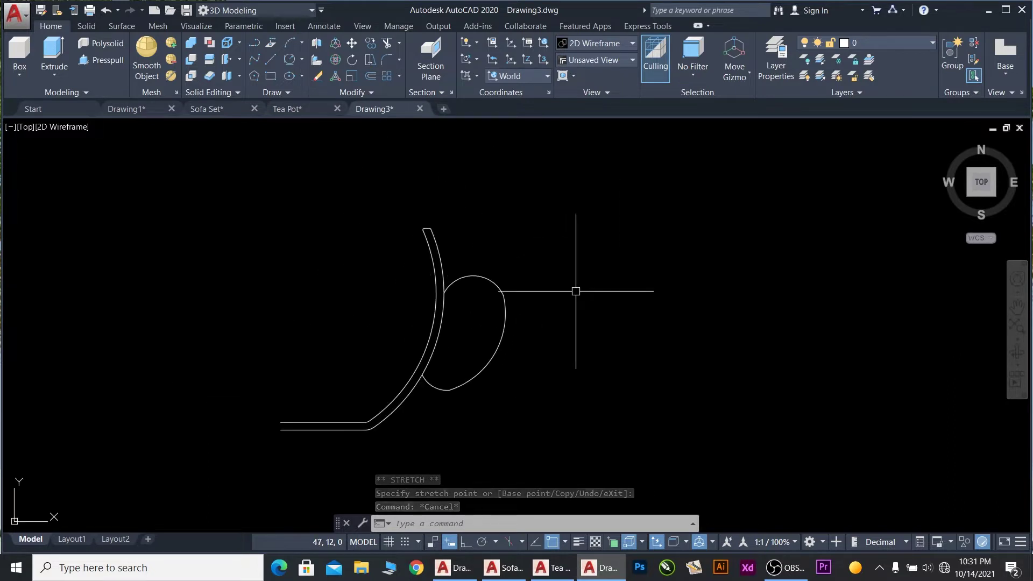
key("Return")
- Draw a small 0.56-radius circle right of the handle, then enlarge it to 0.7
left_click(591, 284)
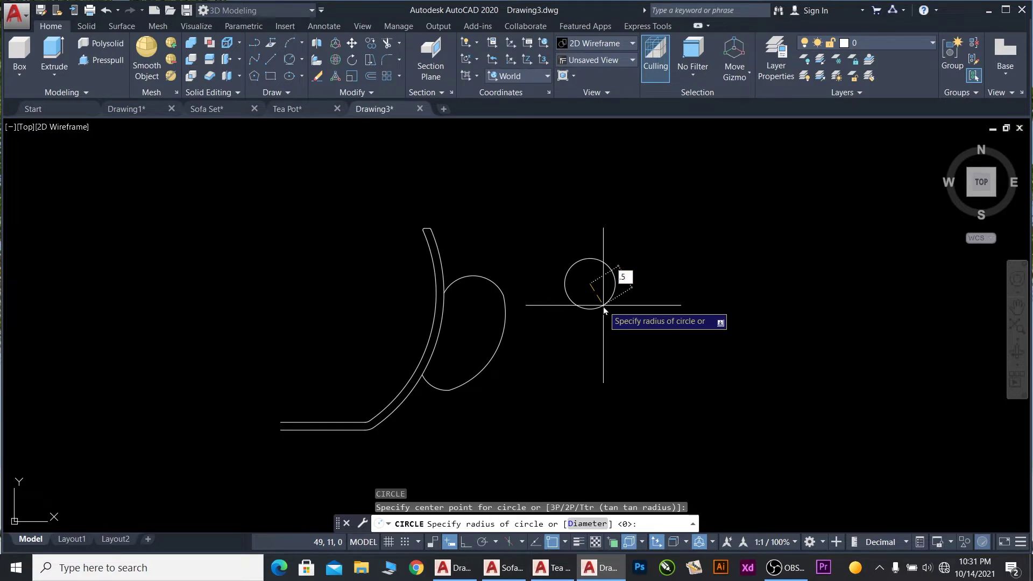
type(".56")
key("Return")
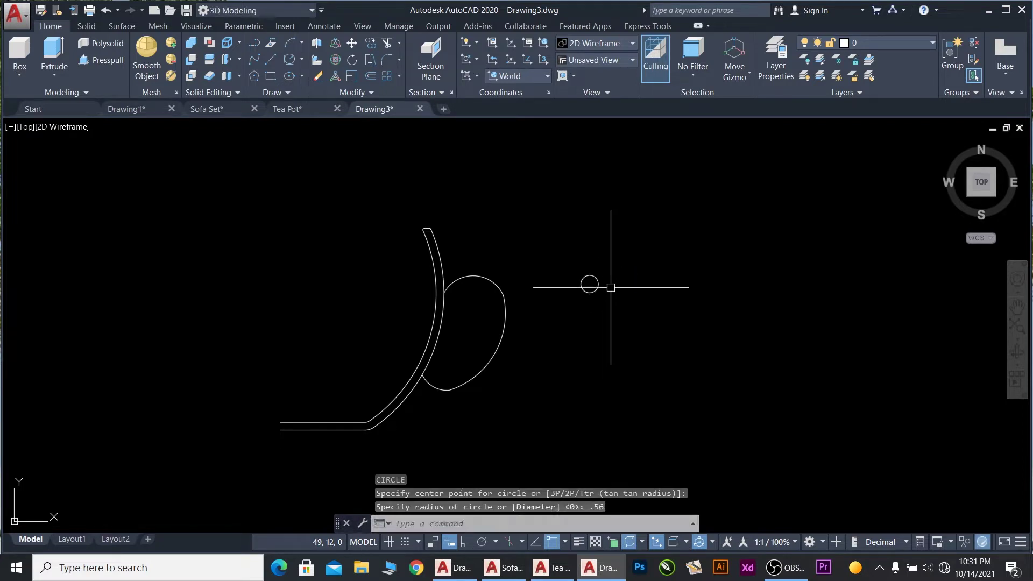
scroll(611, 288, "up", 4)
left_click(585, 302)
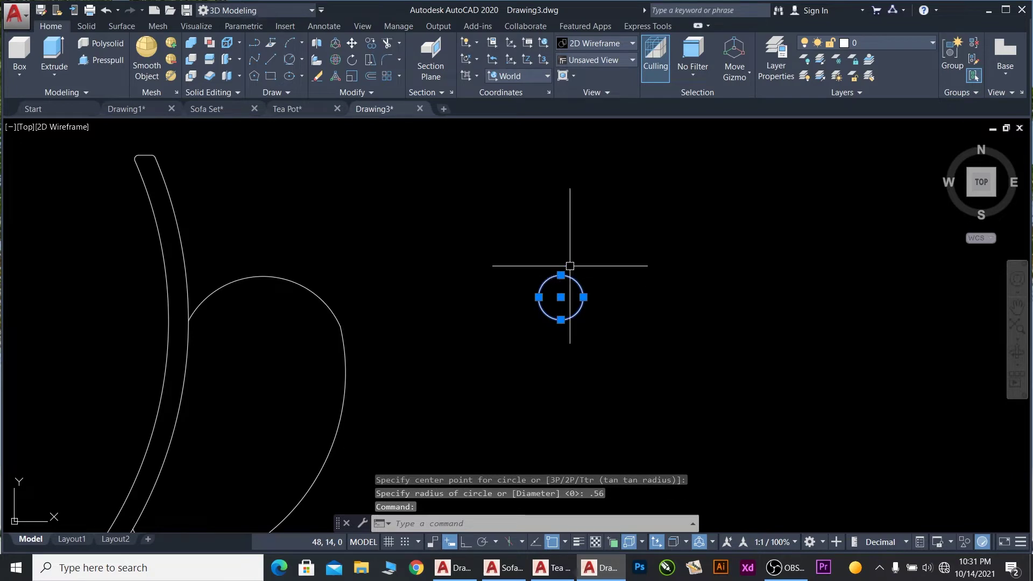
left_click(560, 275)
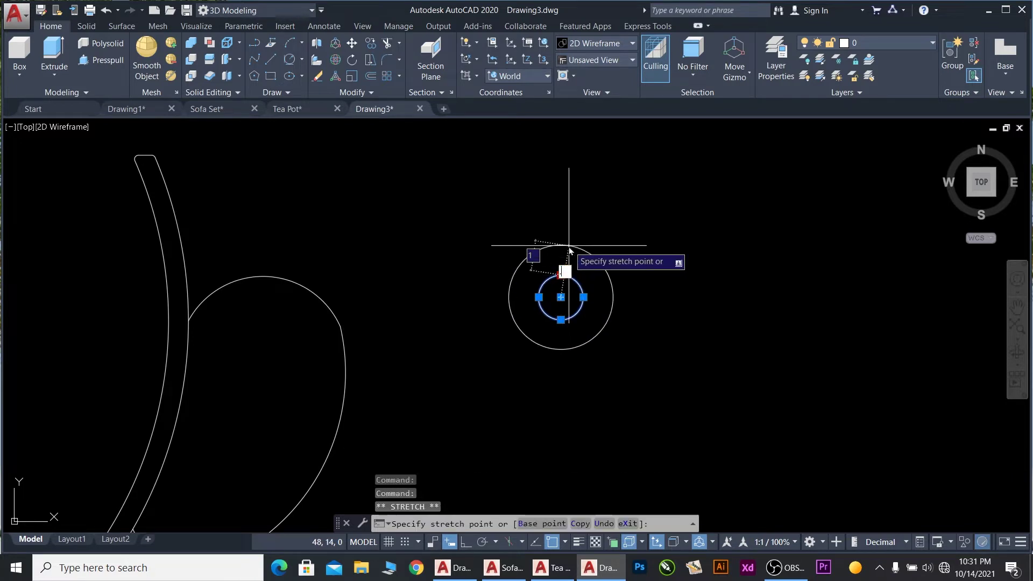
type(".7")
key("Return")
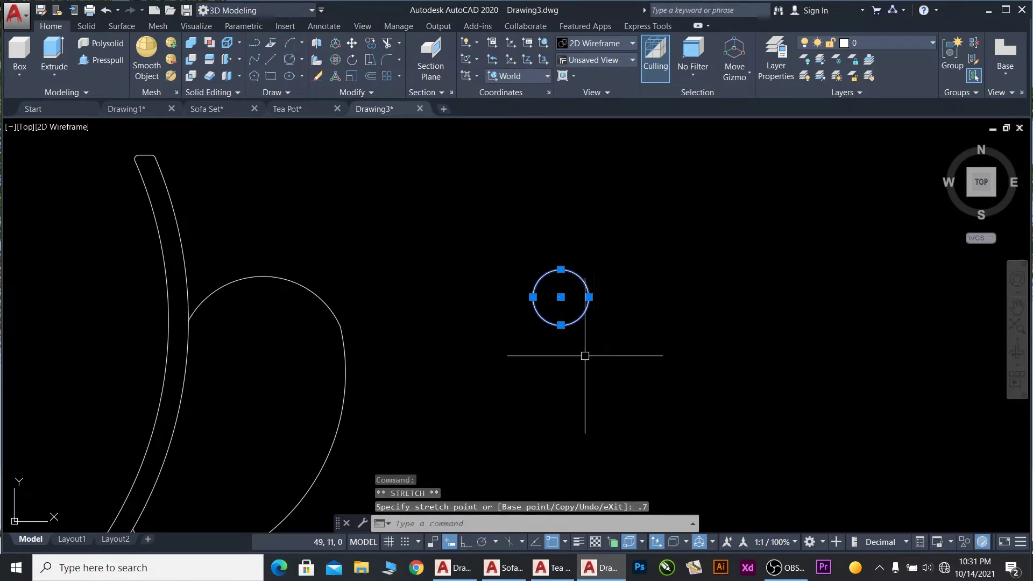
- Copy the small circle a short distance to its right
type("o")
key("Return")
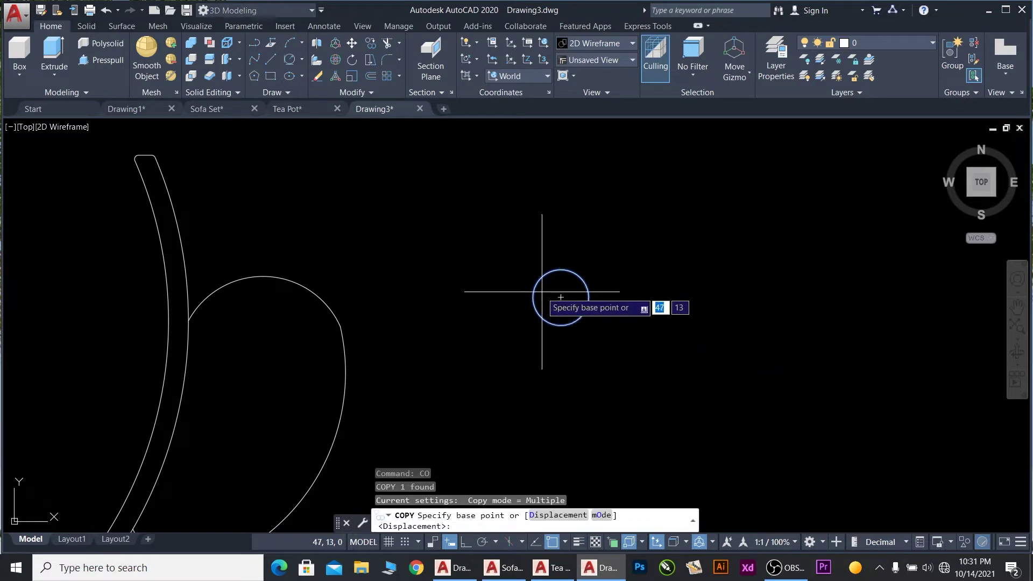
left_click(533, 297)
left_click(589, 297)
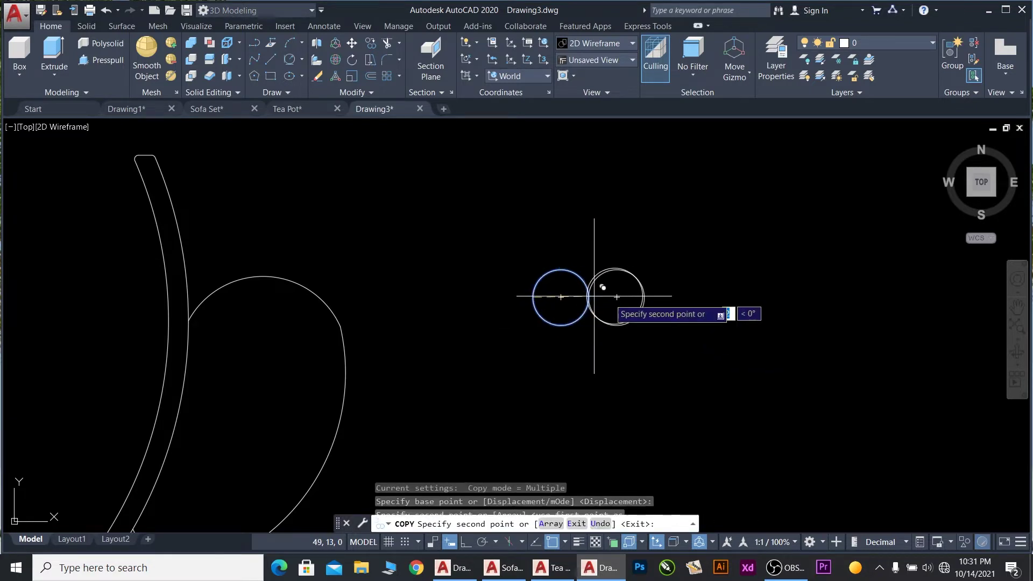
key("Escape")
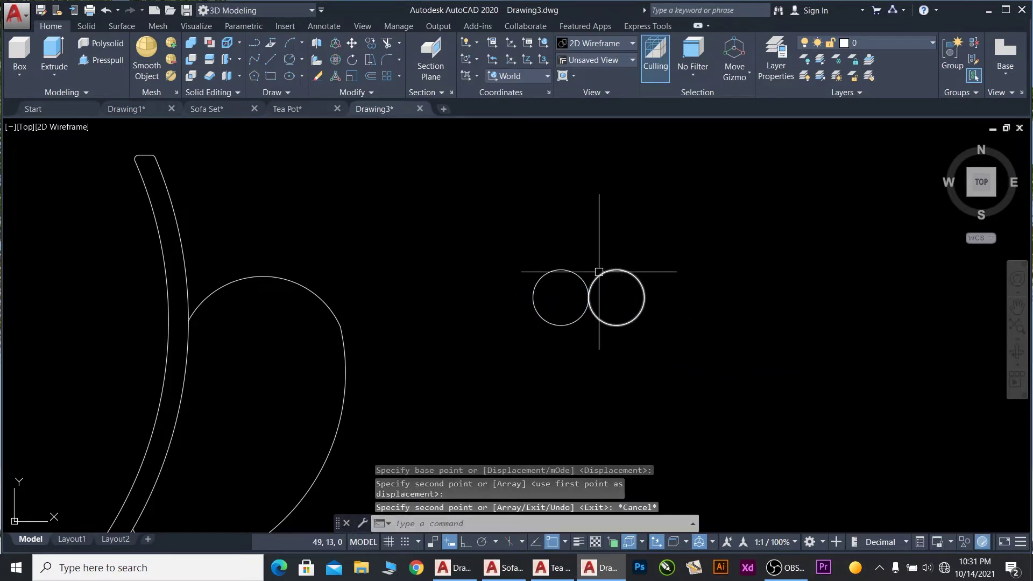
- Connect the two circles with straight lines across their tops and bottoms
type("l")
key("Return")
left_click(616, 270)
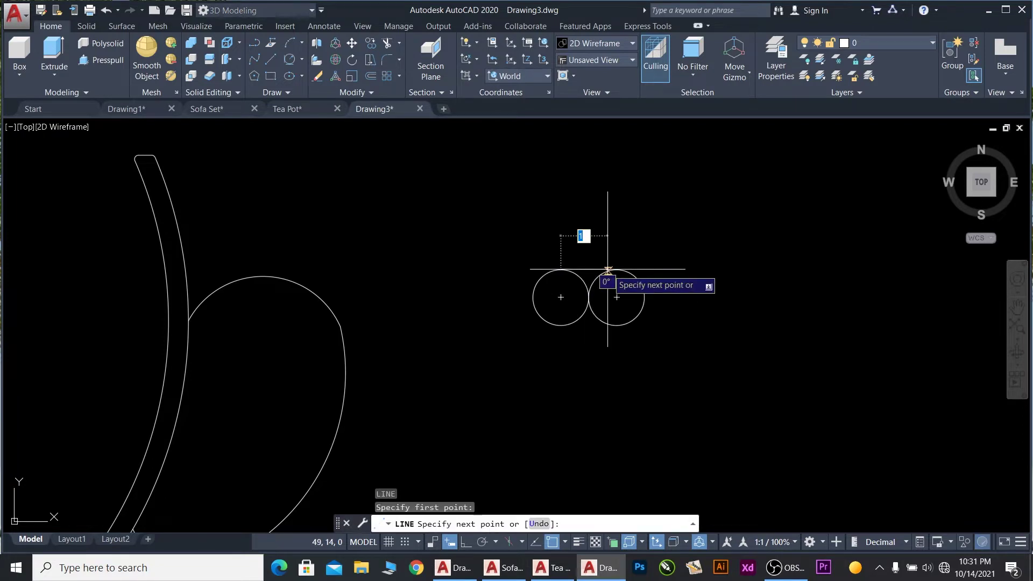
left_click(616, 269)
key("Return")
key("Return")
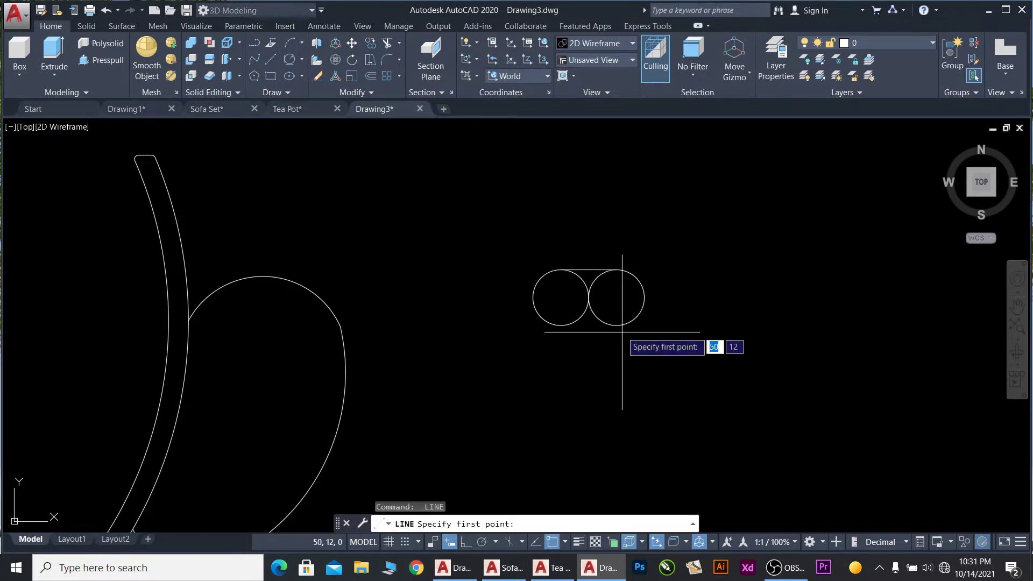
left_click(617, 325)
left_click(561, 325)
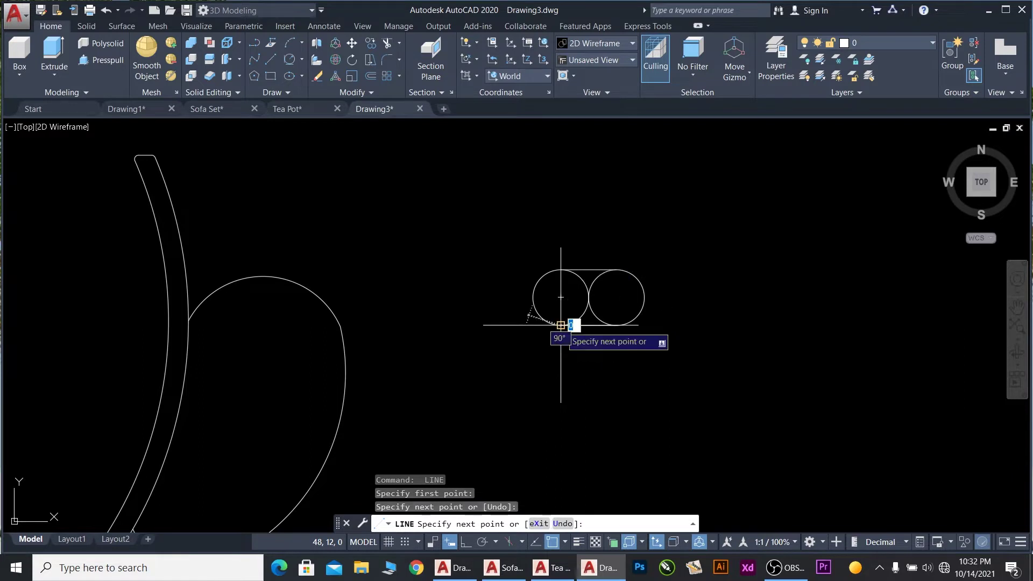
key("Return")
type("tr")
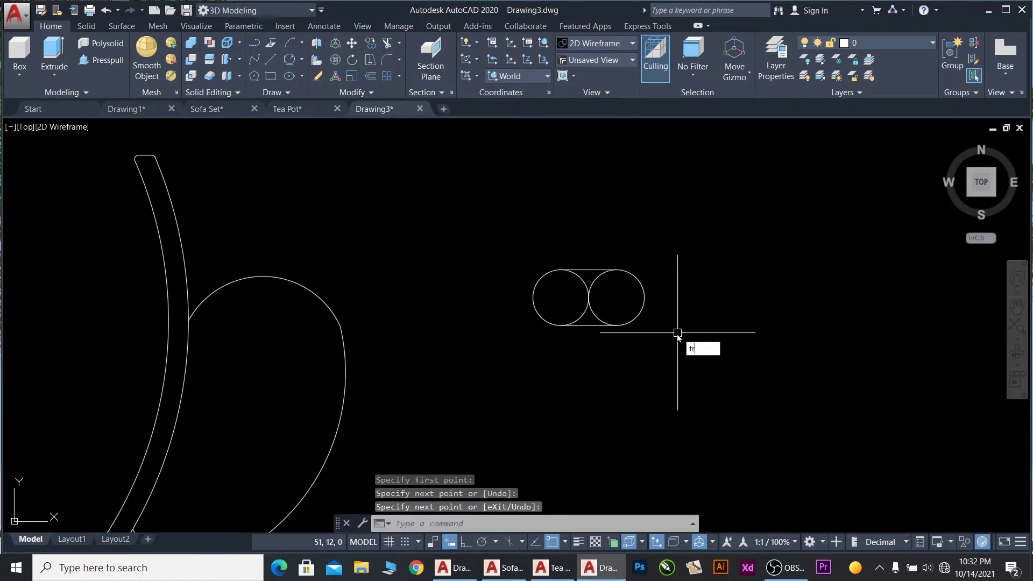
- Trim away the inner circle arcs between the two lines
key("Return")
key("Return")
left_click(618, 300)
left_click(554, 291)
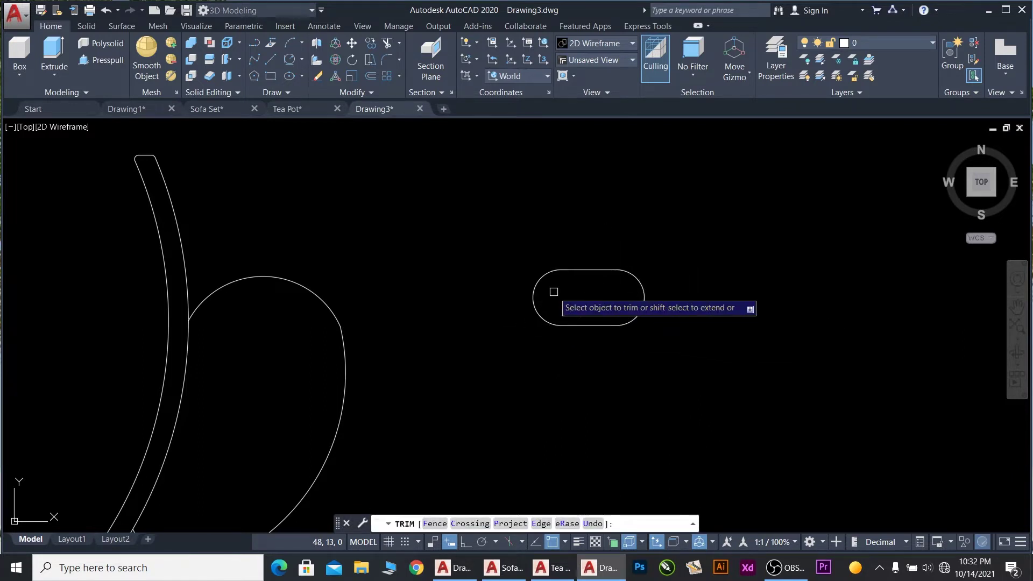
key("Escape")
- Join the four slot pieces into one closed outline
left_click(489, 243)
left_click(733, 367)
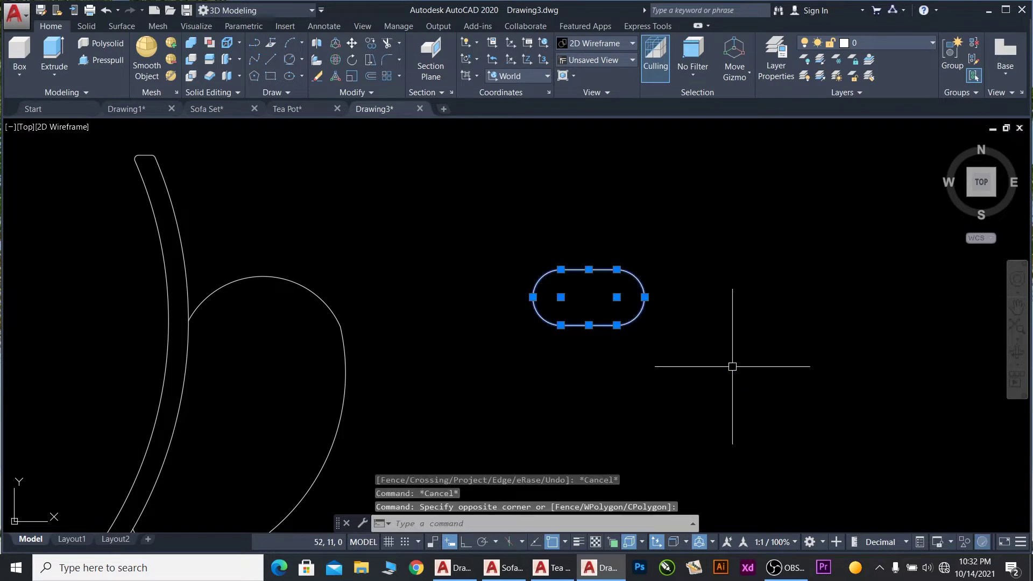
type("j")
key("Return")
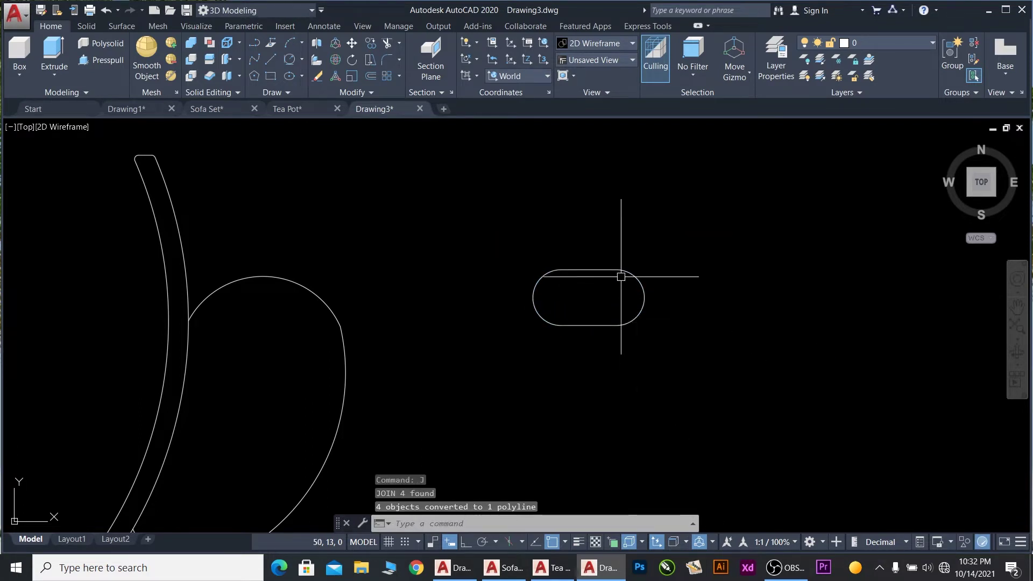
left_click(621, 274)
scroll(735, 322, "down", 4)
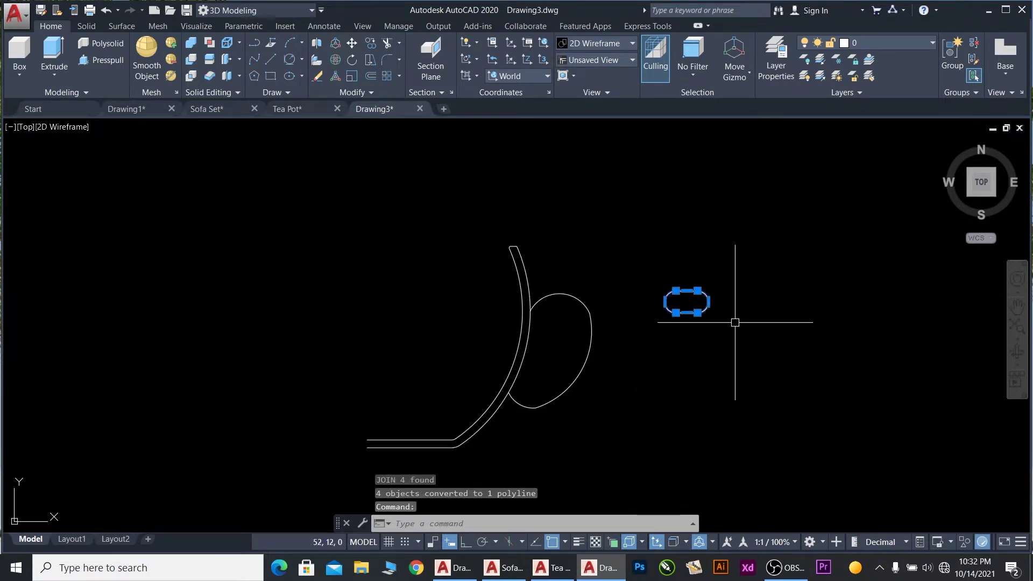
key("Escape")
scroll(705, 317, "up", 4)
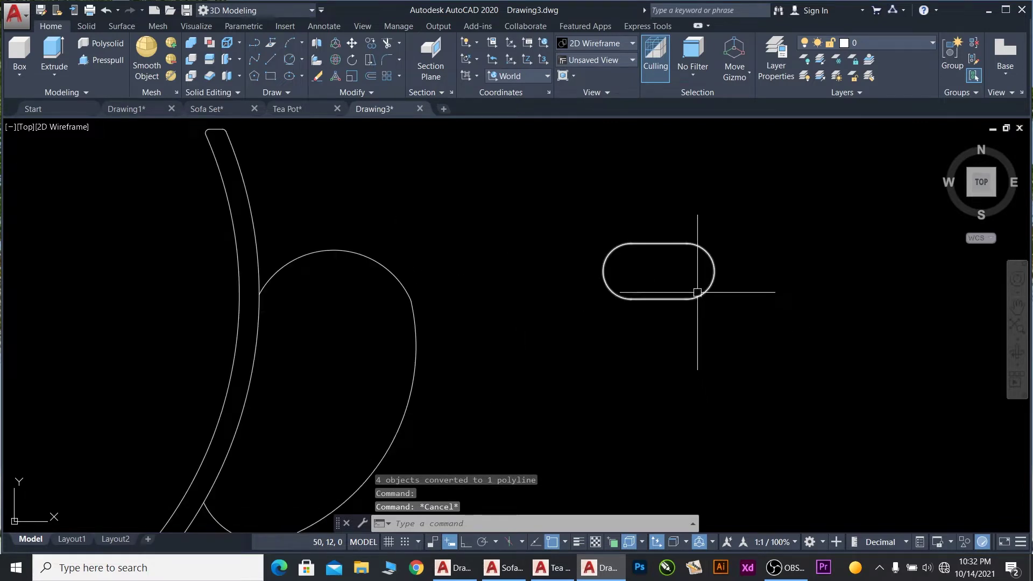
- Move the slot outline with M to sit just right of the handle loop
left_click(693, 295)
type("m")
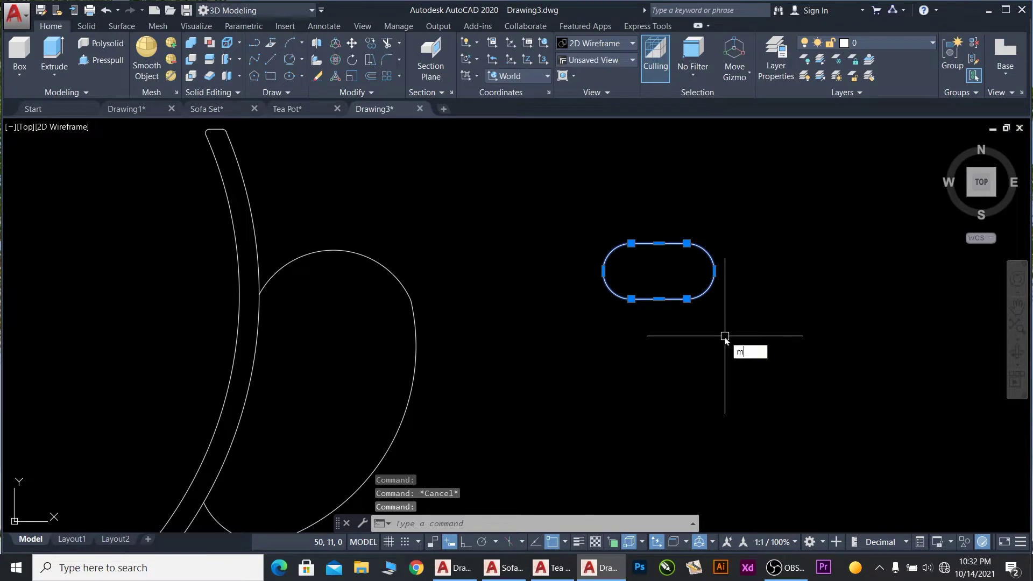
key("Return")
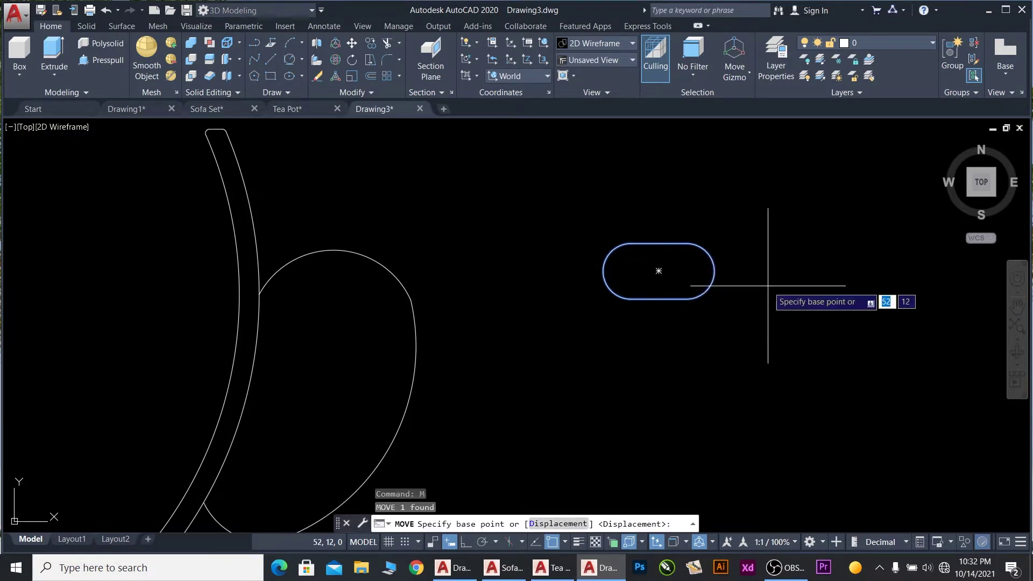
key("Escape")
scroll(736, 254, "down", 5)
left_click(748, 320)
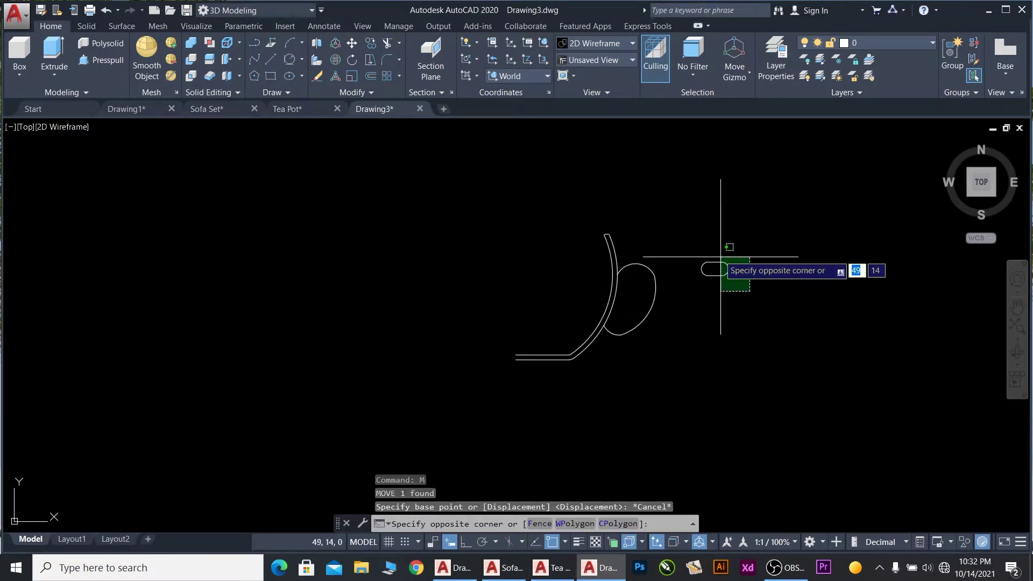
left_click(700, 231)
type("m")
key("Return")
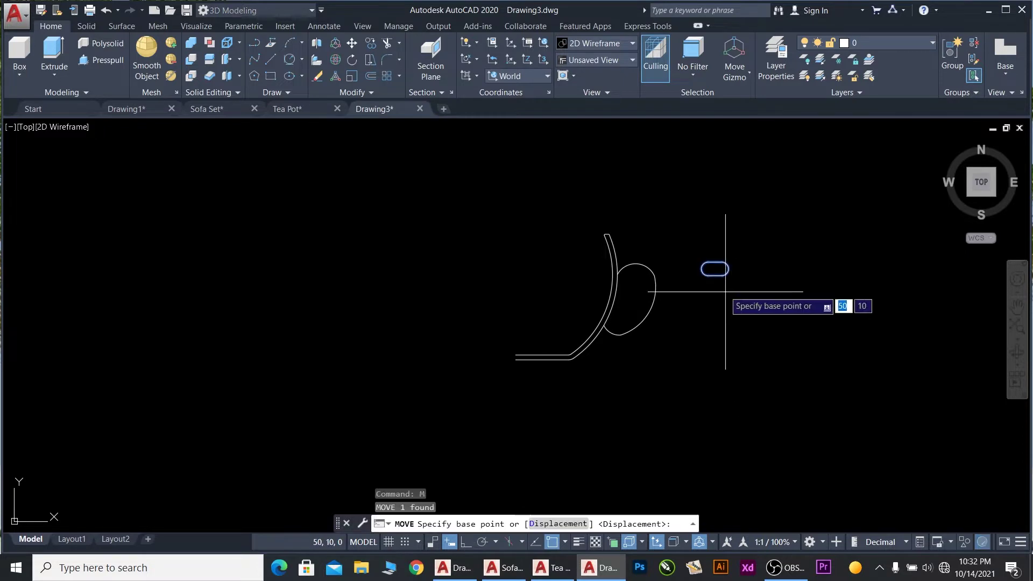
left_click(715, 269)
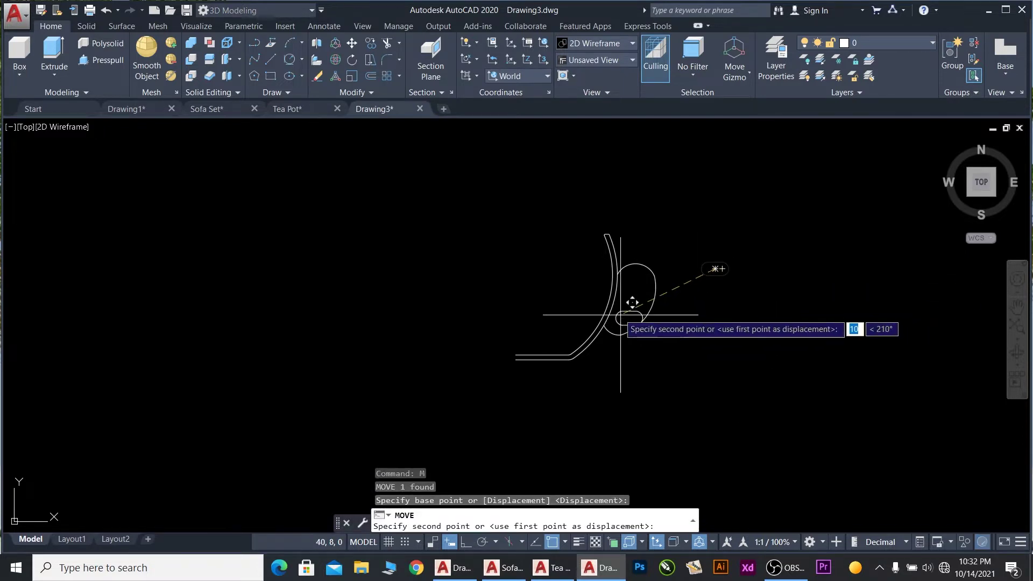
left_click(678, 285)
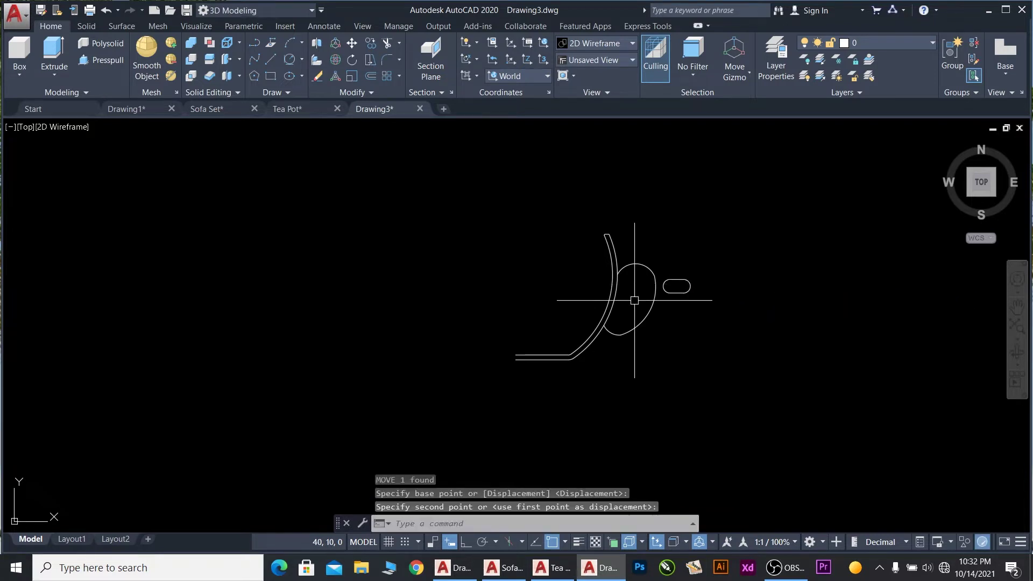
scroll(652, 318, "up", 2)
scroll(710, 361, "down", 2)
scroll(569, 398, "up", 2)
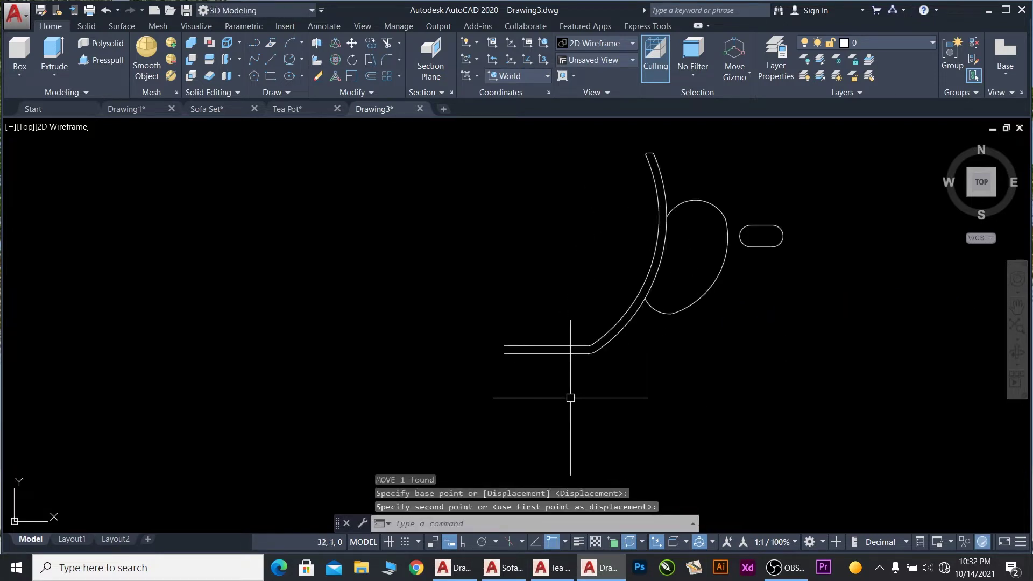
- Start the saucer polyline at the cup base with a 6.2 flat segment and a small arc
type("p")
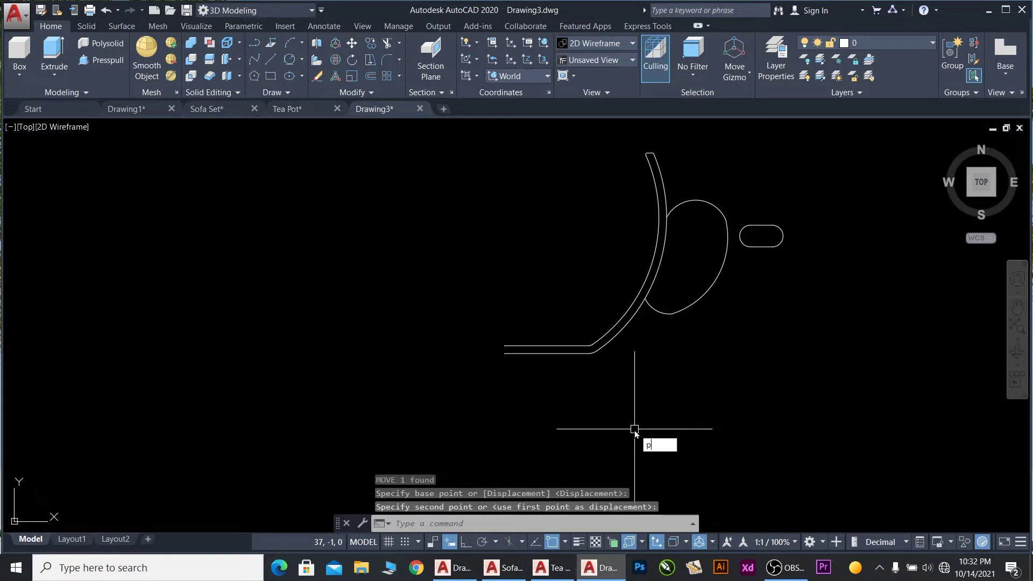
type("l")
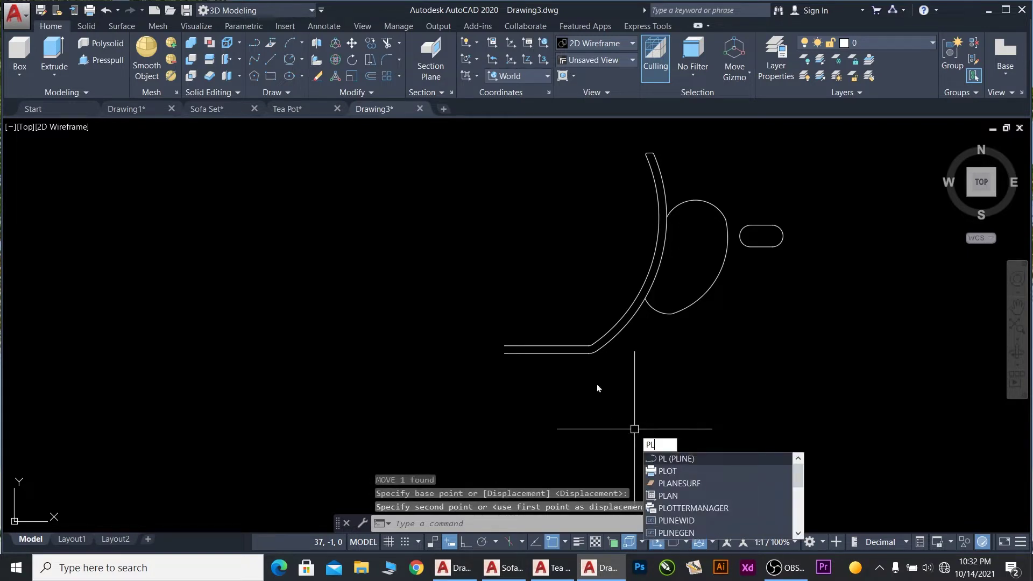
key("Return")
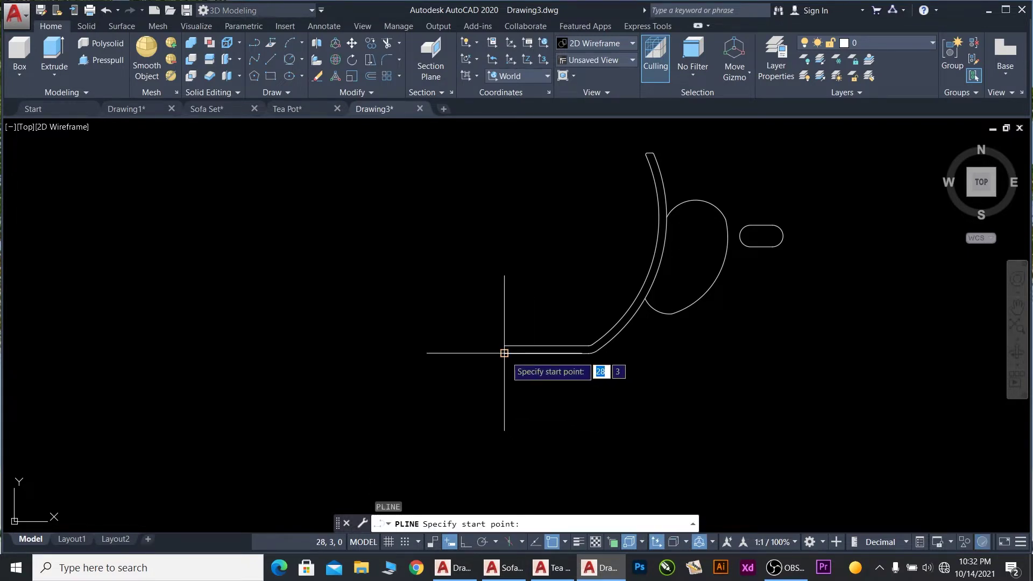
left_click(504, 353)
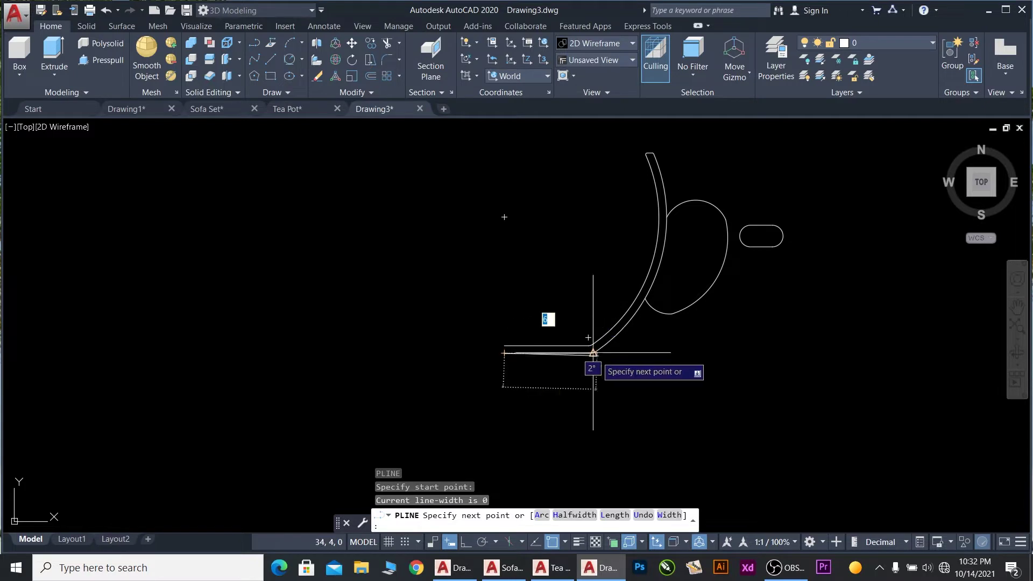
scroll(593, 353, "up", 2)
type(".2")
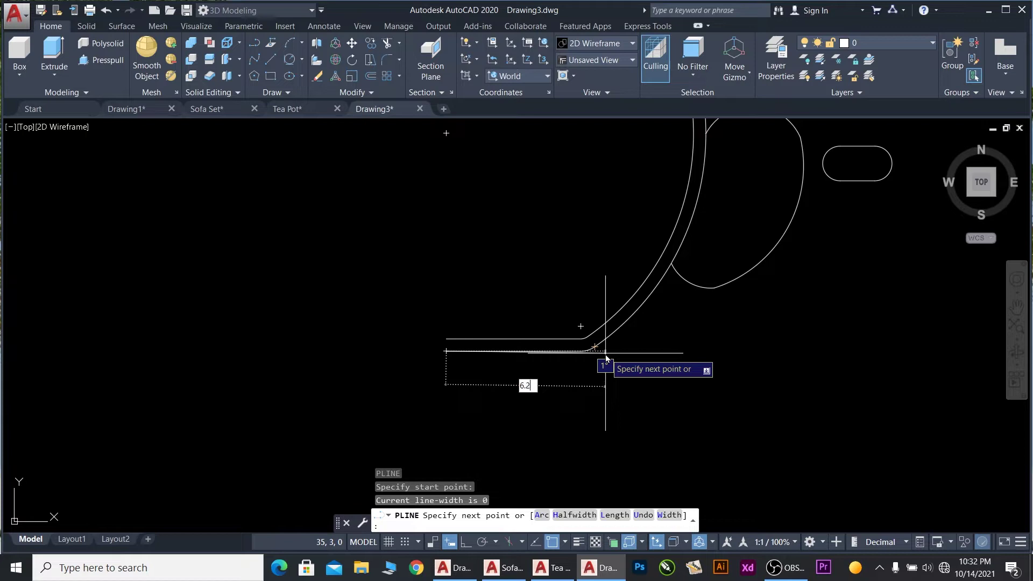
key("Return")
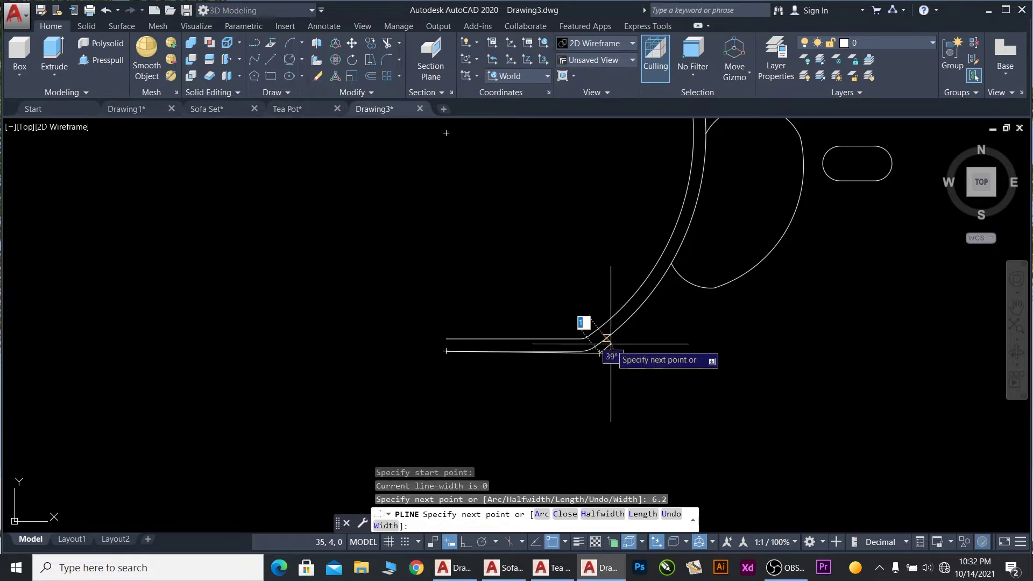
scroll(609, 350, "up", 2)
scroll(606, 347, "up", 4)
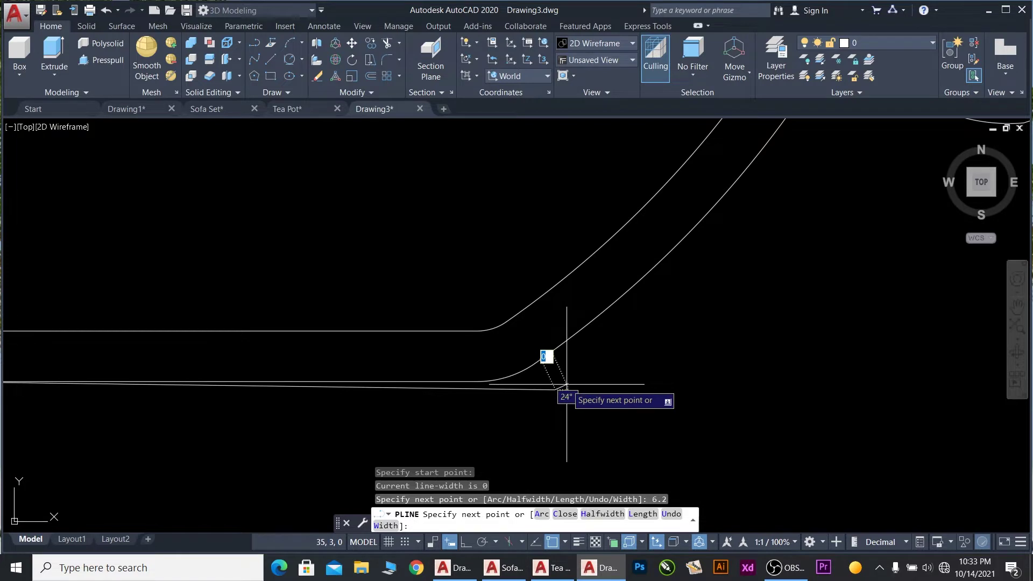
right_click(565, 387)
left_click(597, 232)
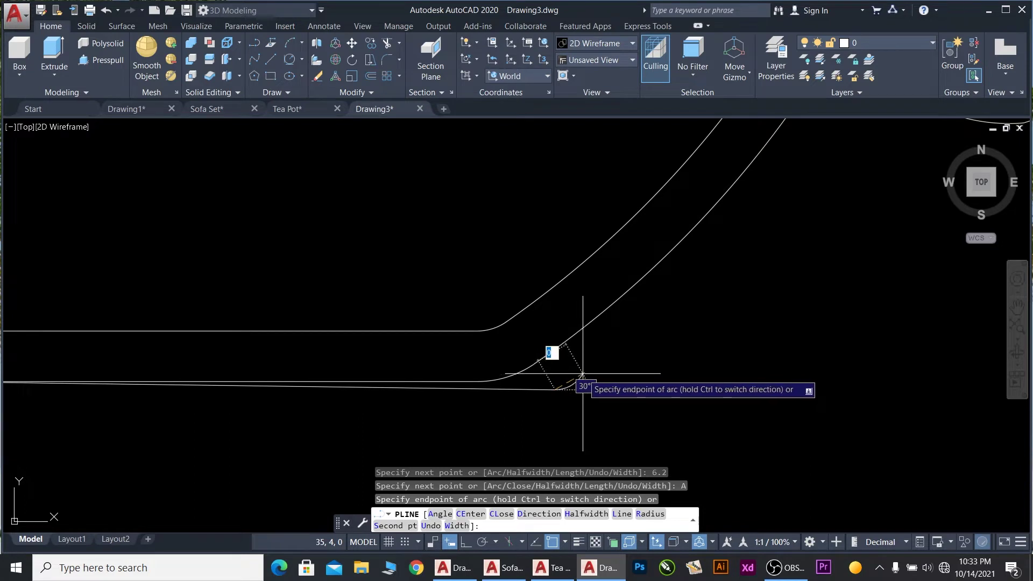
left_click(578, 373)
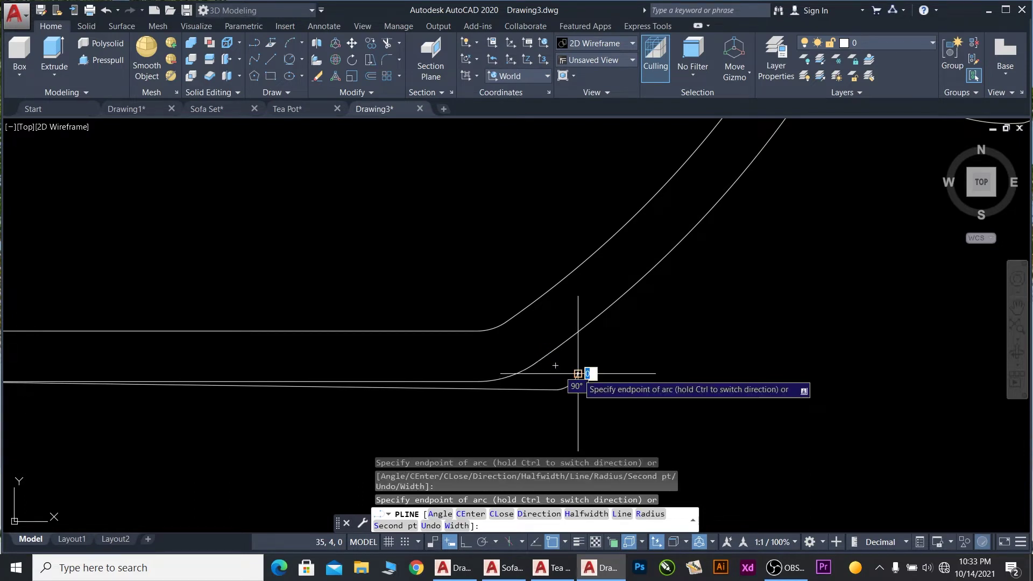
- Add a straight segment, then end with a second-point arc curving up to the right
right_click(614, 359)
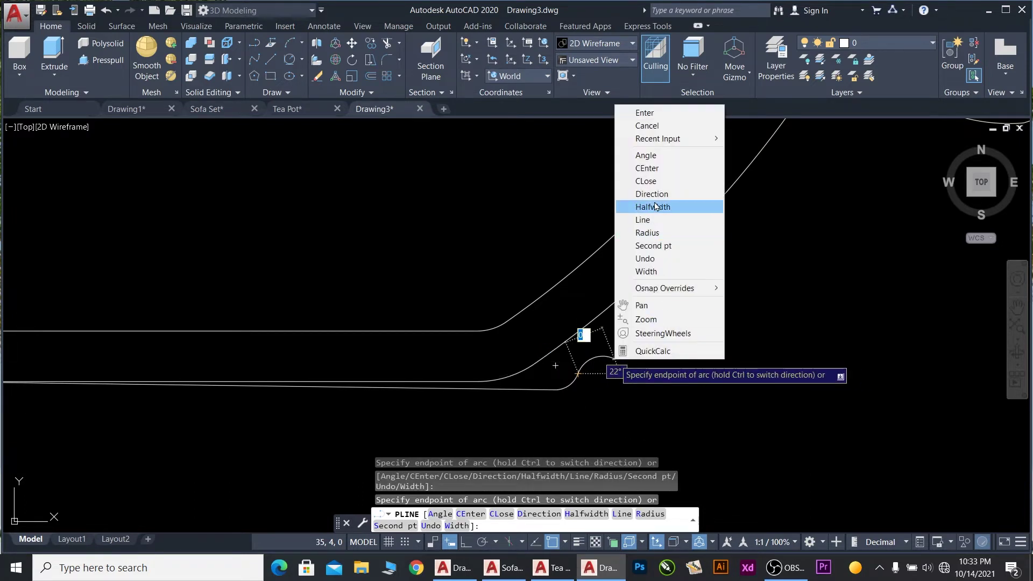
left_click(656, 221)
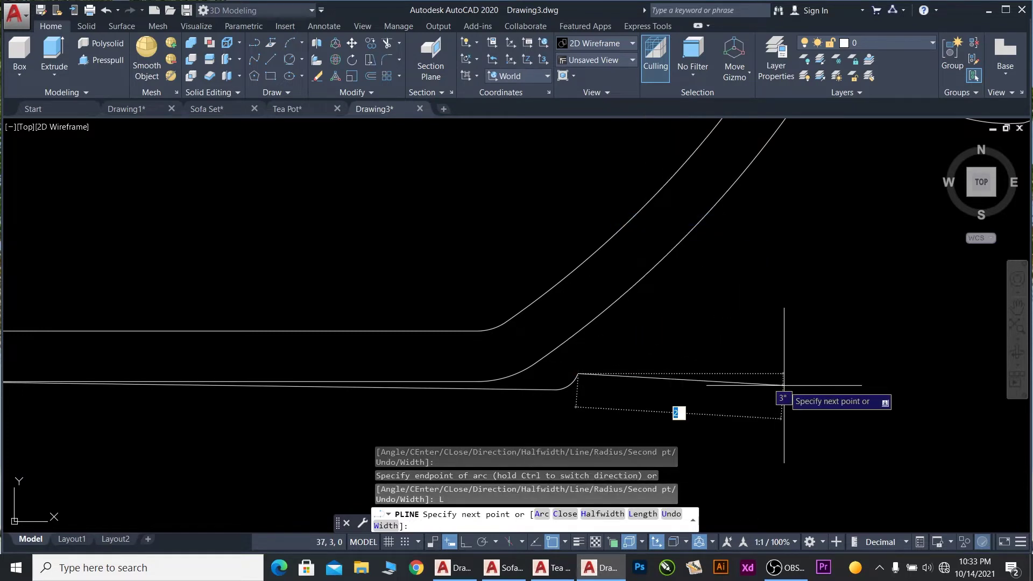
scroll(791, 377, "down", 5)
scroll(840, 357, "up", 3)
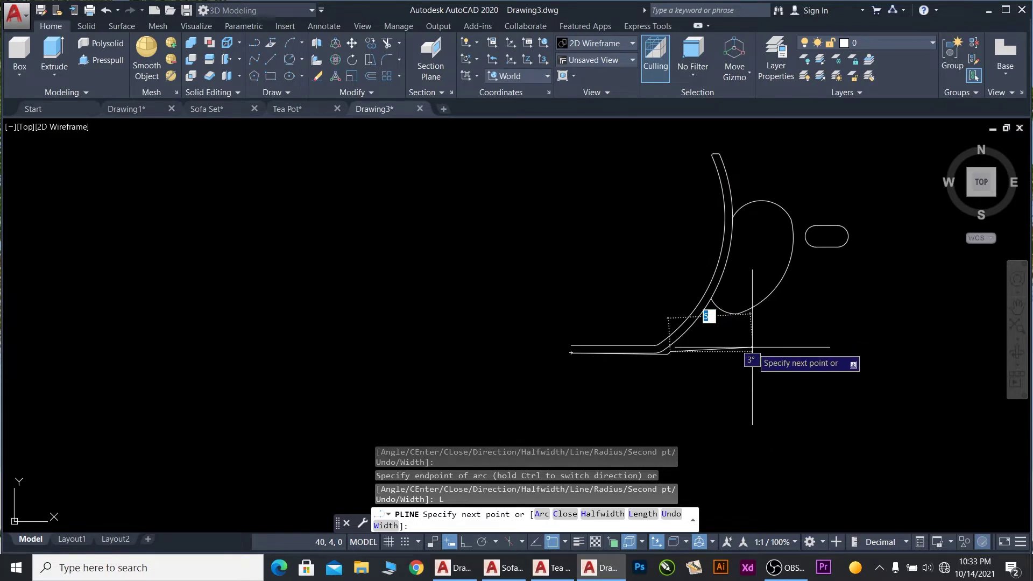
right_click(752, 349)
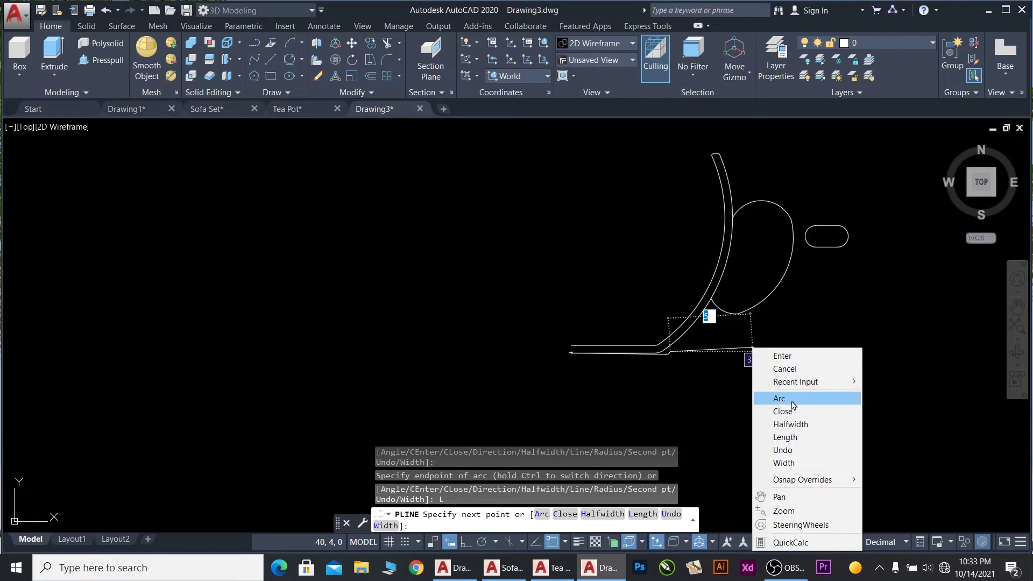
left_click(769, 397)
right_click(759, 351)
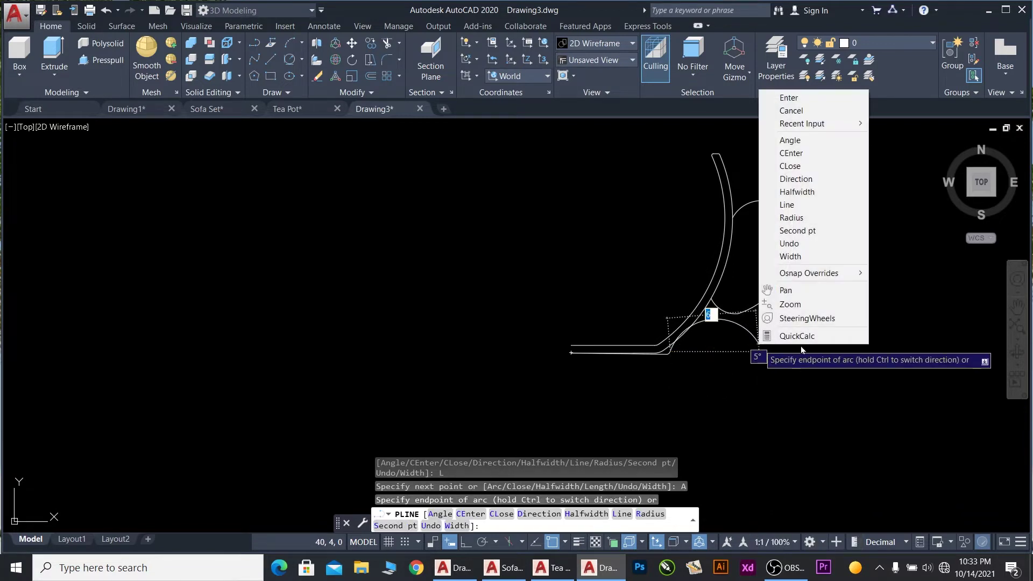
left_click(797, 230)
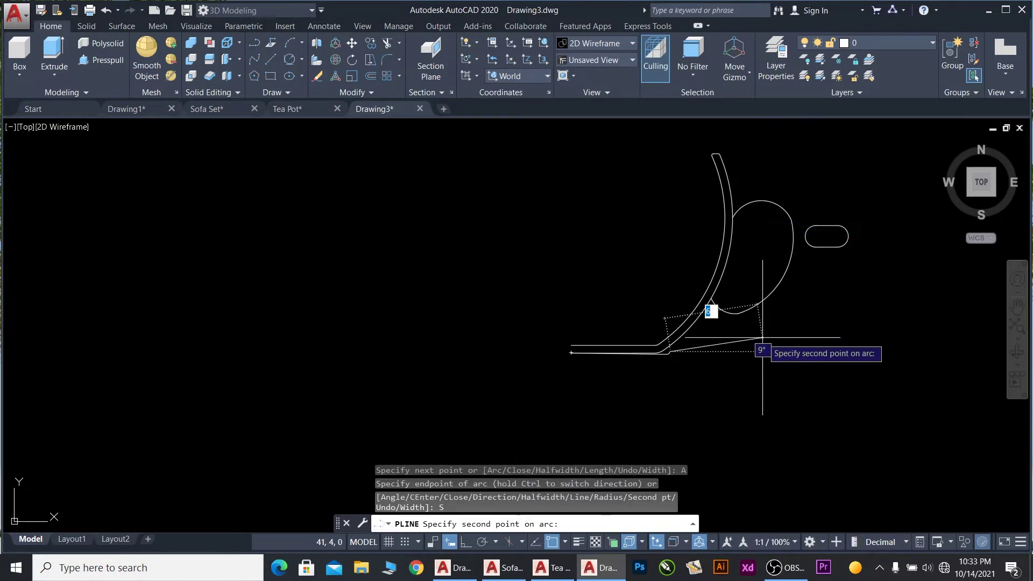
left_click(739, 352)
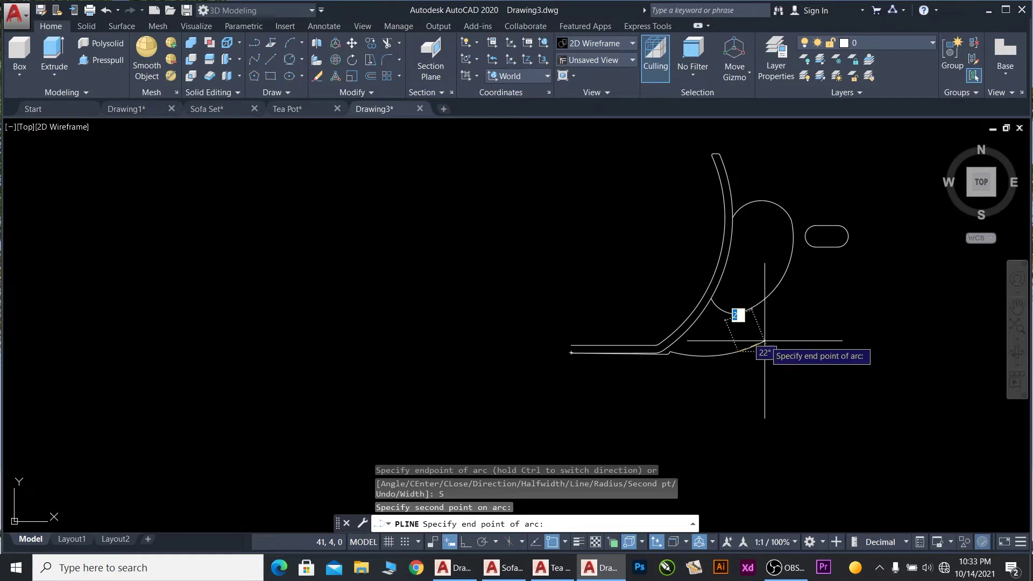
left_click(764, 338)
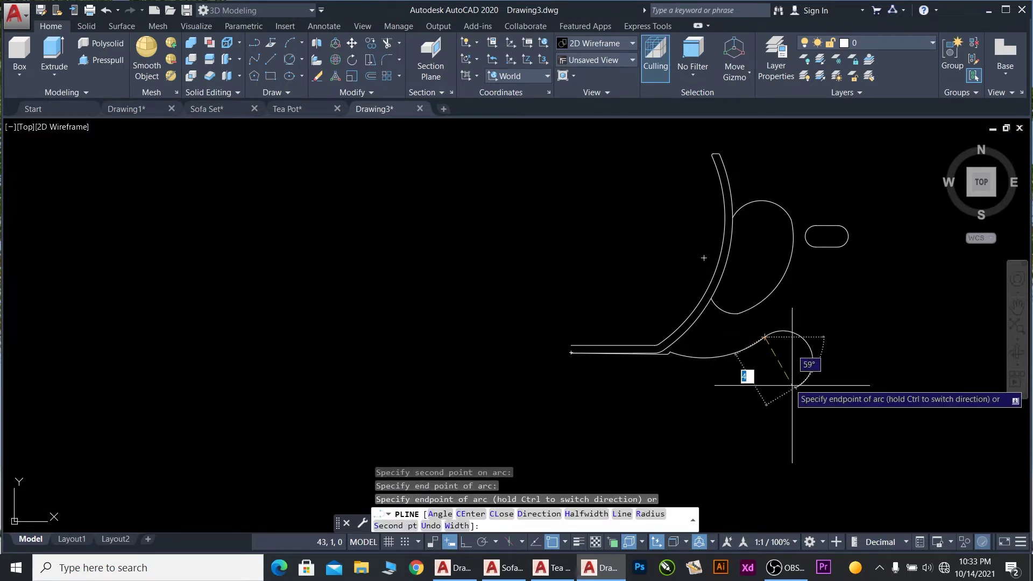
key("Return")
scroll(719, 368, "up", 4)
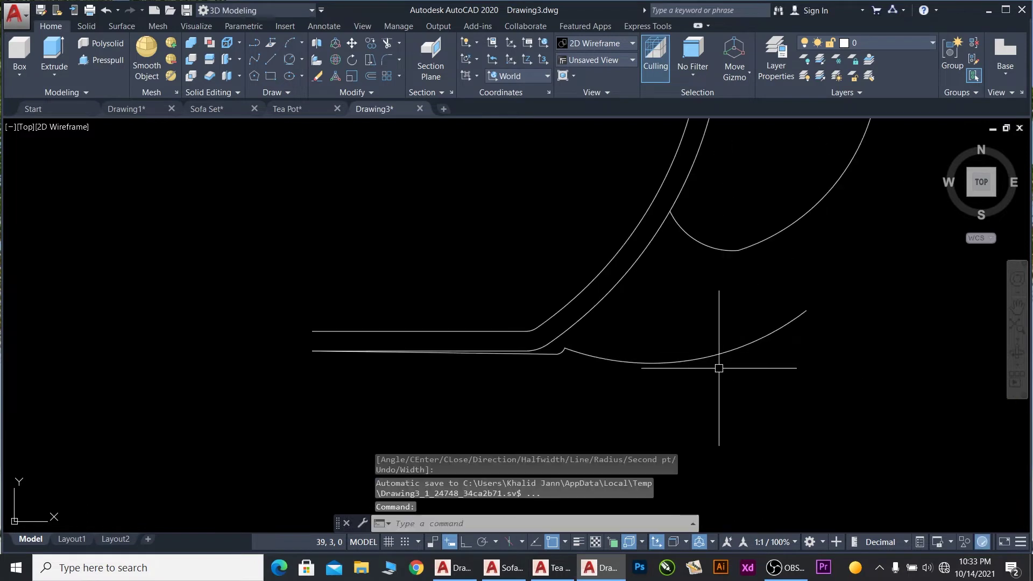
- Drag the saucer arc's midpoint grip upward to flatten the curve
left_click(708, 360)
left_click(690, 360)
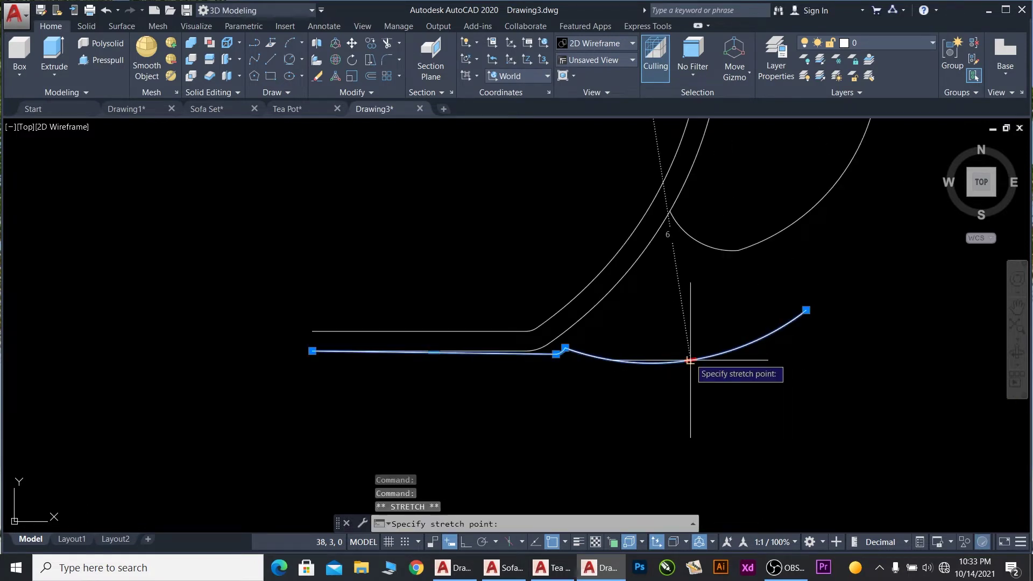
left_click(689, 348)
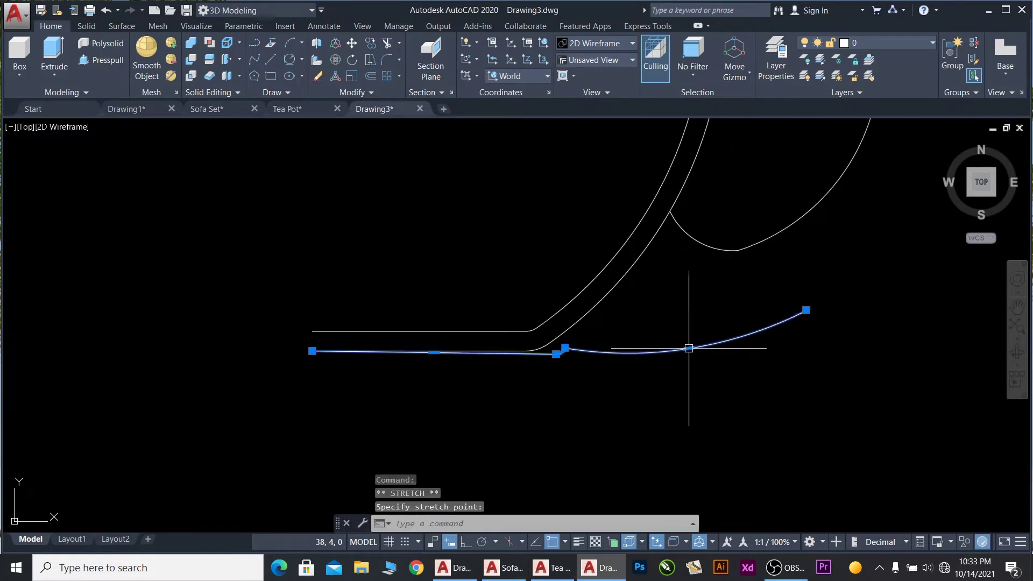
scroll(582, 359, "up", 3)
key("Escape")
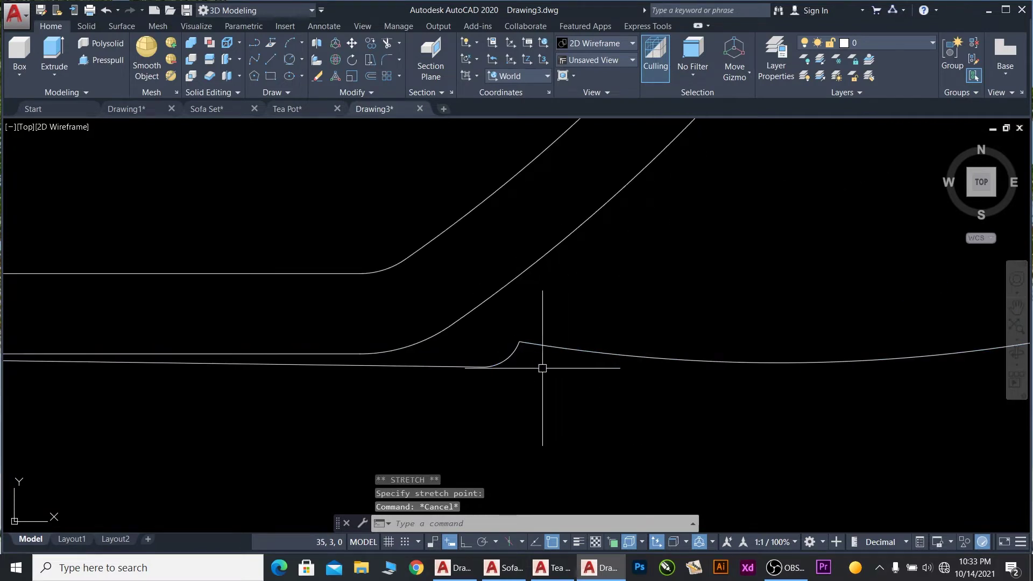
- Fillet the saucer's flat base line and rim arc into one zero-radius corner
left_click(520, 355)
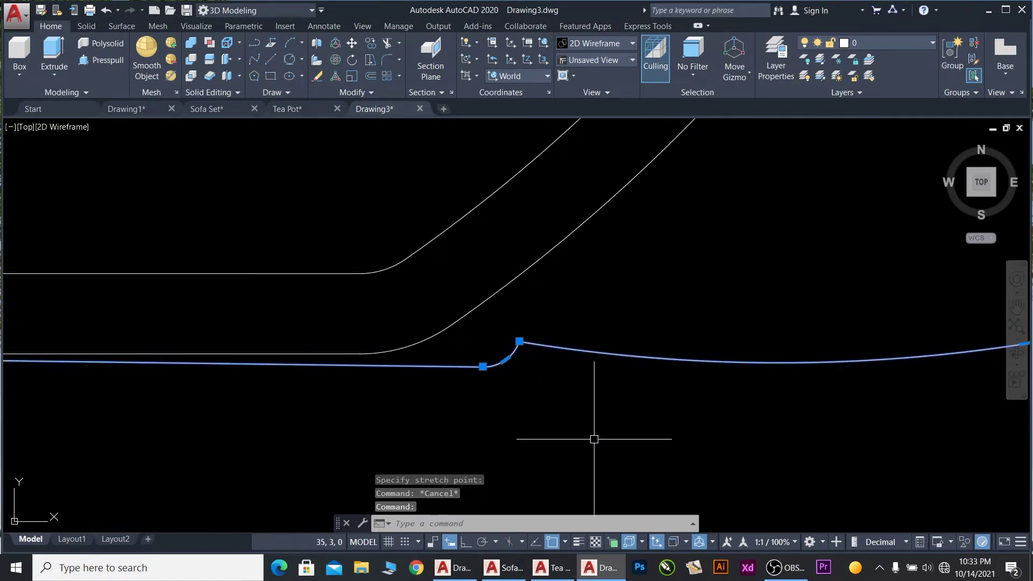
type("F")
key("Return")
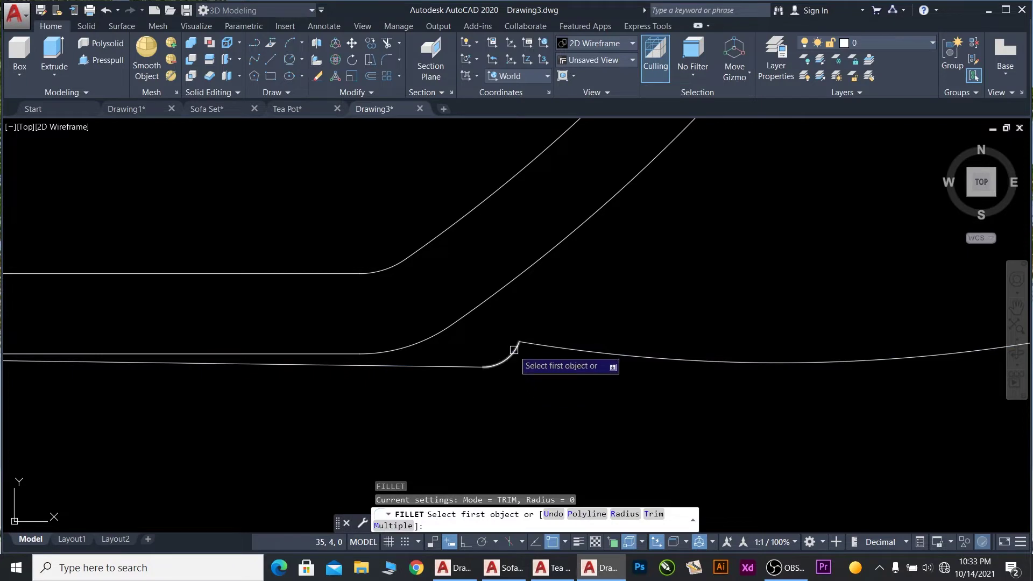
left_click(516, 349)
left_click(560, 347)
scroll(619, 377, "down", 3)
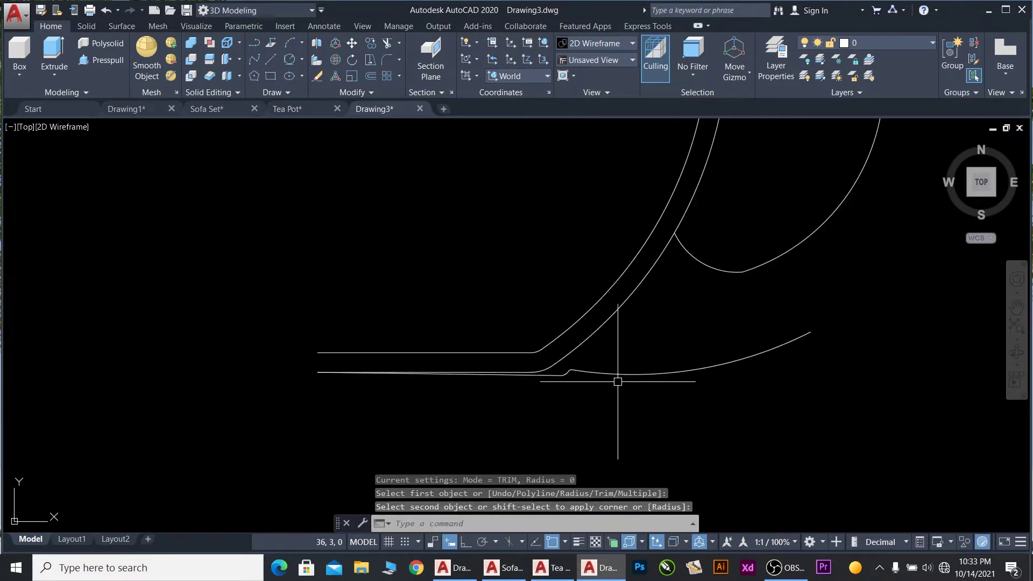
scroll(703, 389, "down", 2)
scroll(661, 387, "up", 2)
scroll(512, 369, "up", 2)
scroll(470, 350, "up", 2)
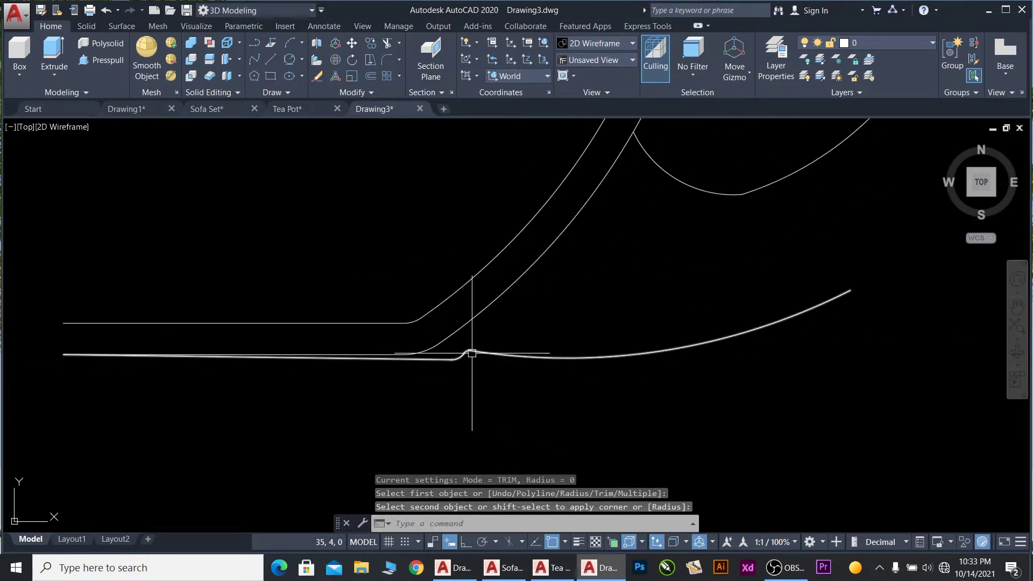
- Reselect the lower saucer polyline with a crossing window
left_click(450, 316)
left_click(492, 374)
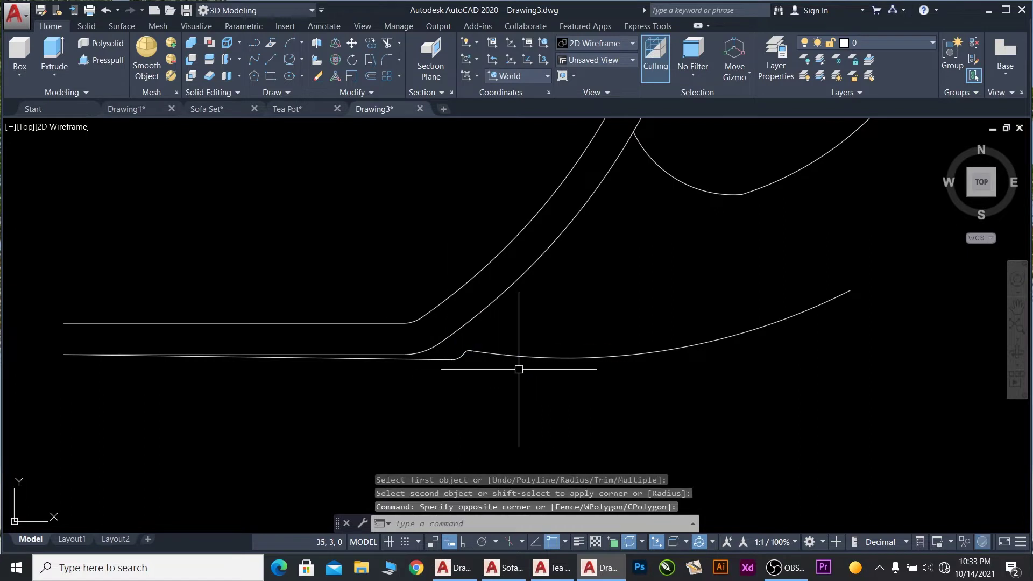
left_click(522, 357)
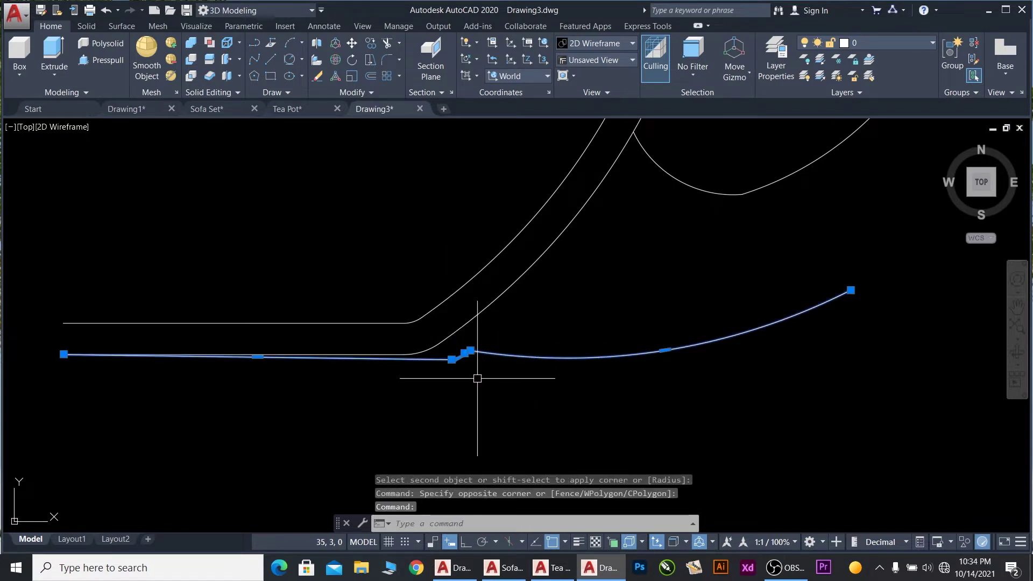
scroll(505, 377, "down", 2)
scroll(708, 343, "up", 2)
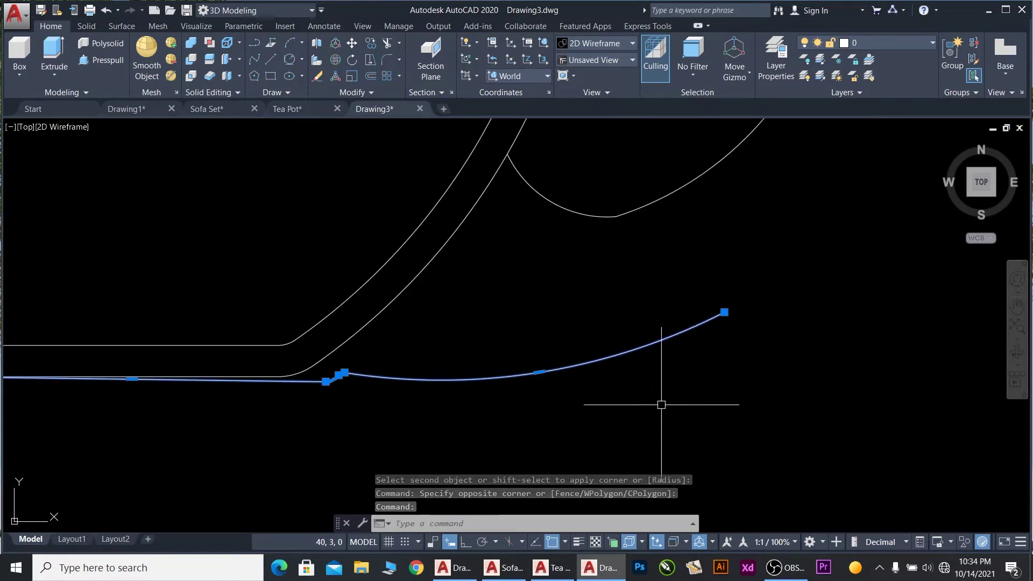
key("Escape")
left_click(590, 388)
left_click(560, 346)
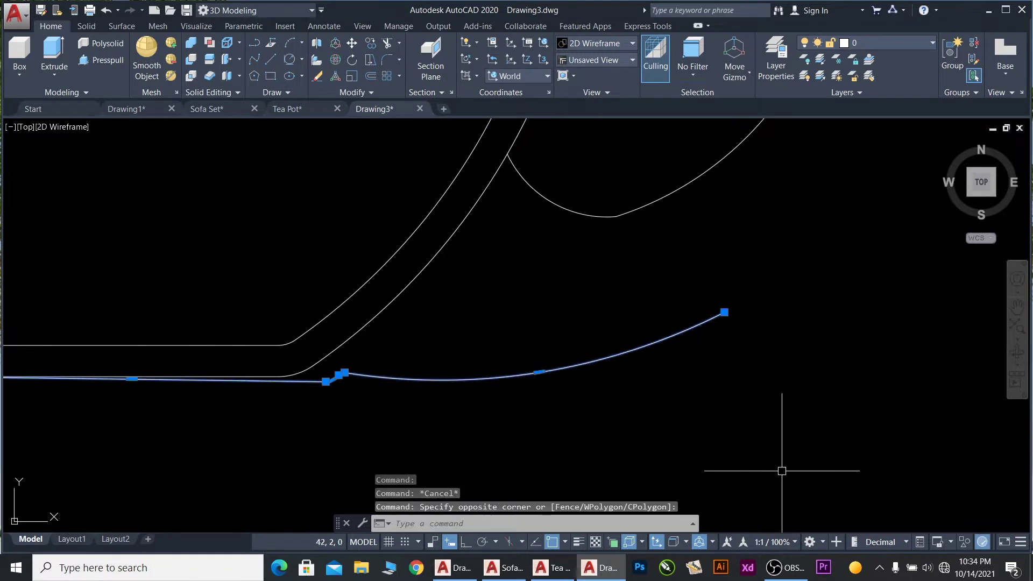
type("o")
- Offset the saucer curve 0.4 below itself to give the rim thickness
key("Return")
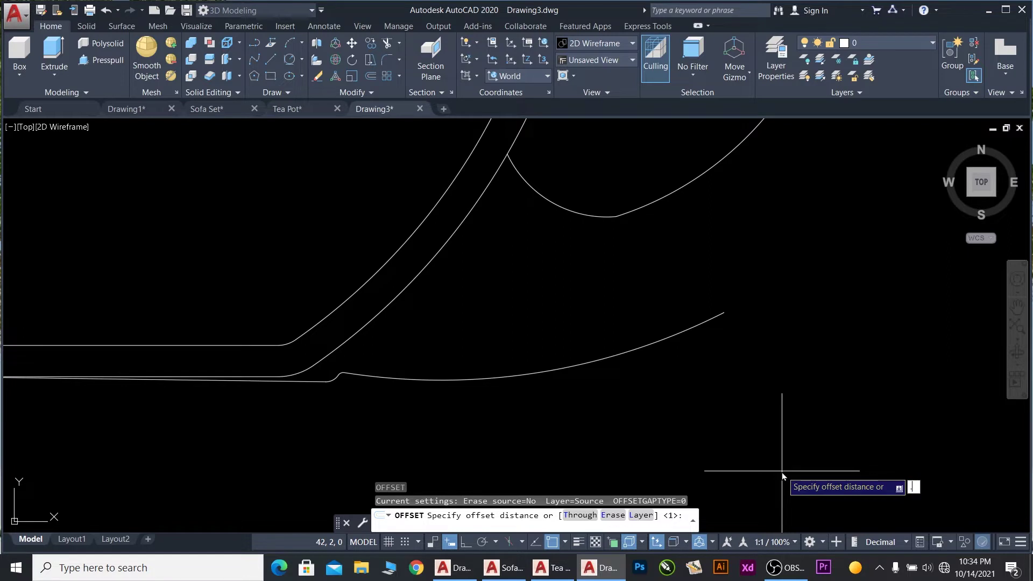
type(".4")
key("Return")
left_click(715, 329)
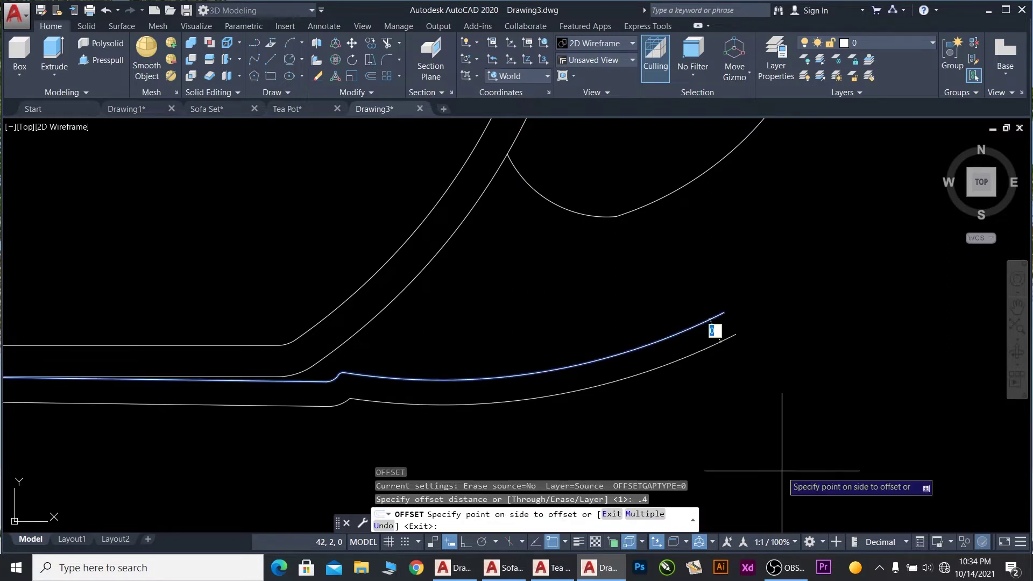
left_click(761, 422)
scroll(777, 327, "down", 3)
scroll(808, 286, "up", 2)
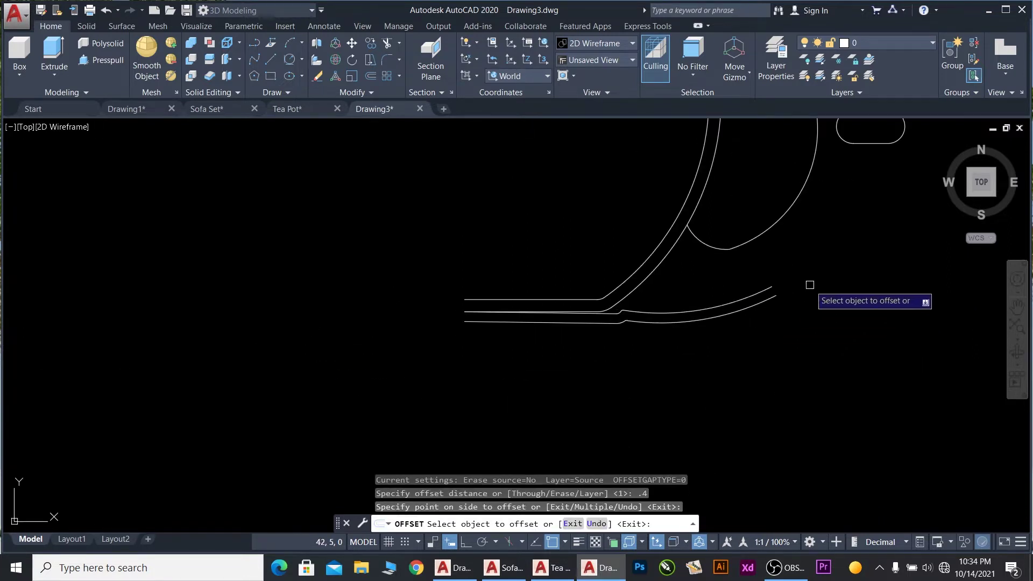
scroll(795, 293, "up", 1)
scroll(797, 292, "up", 2)
key("Escape")
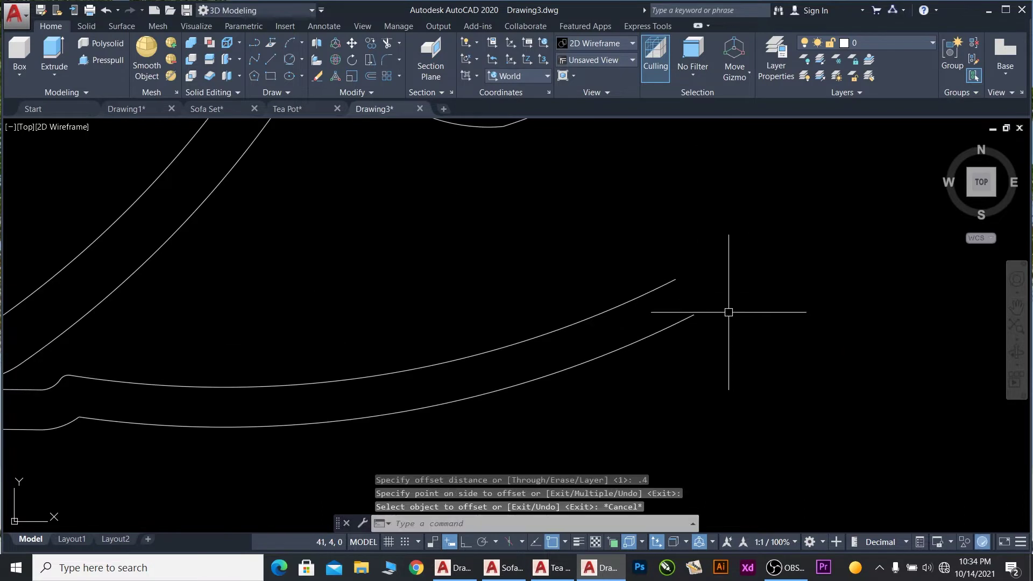
- Draw a 2-point circle across the rim tip between the two curves
left_click(302, 59)
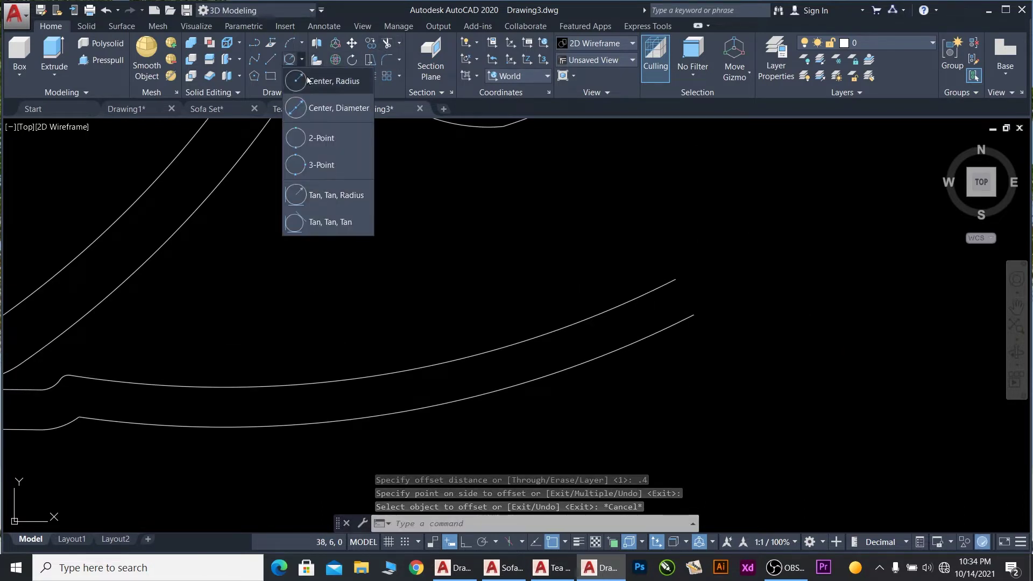
left_click(302, 59)
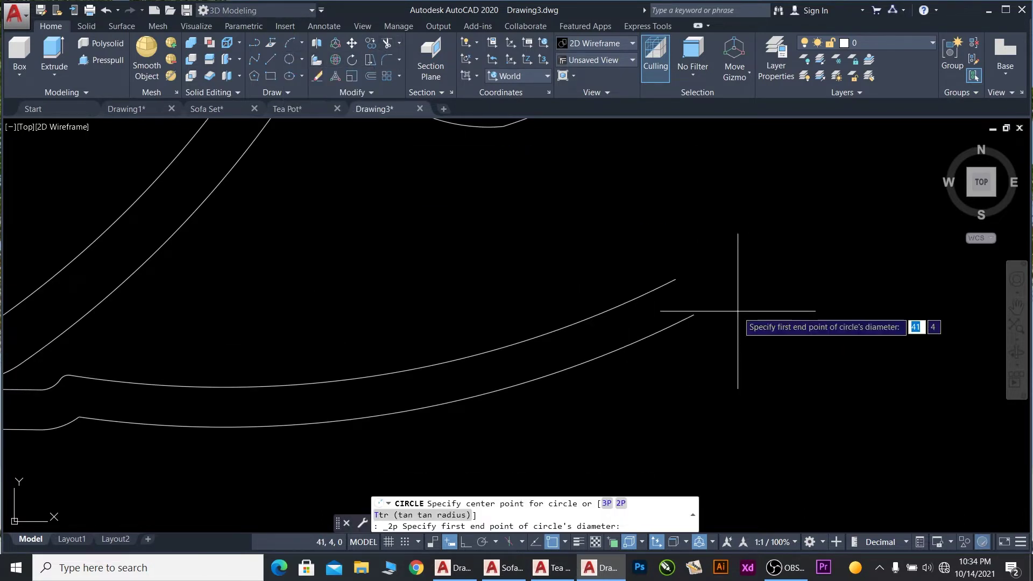
left_click(694, 315)
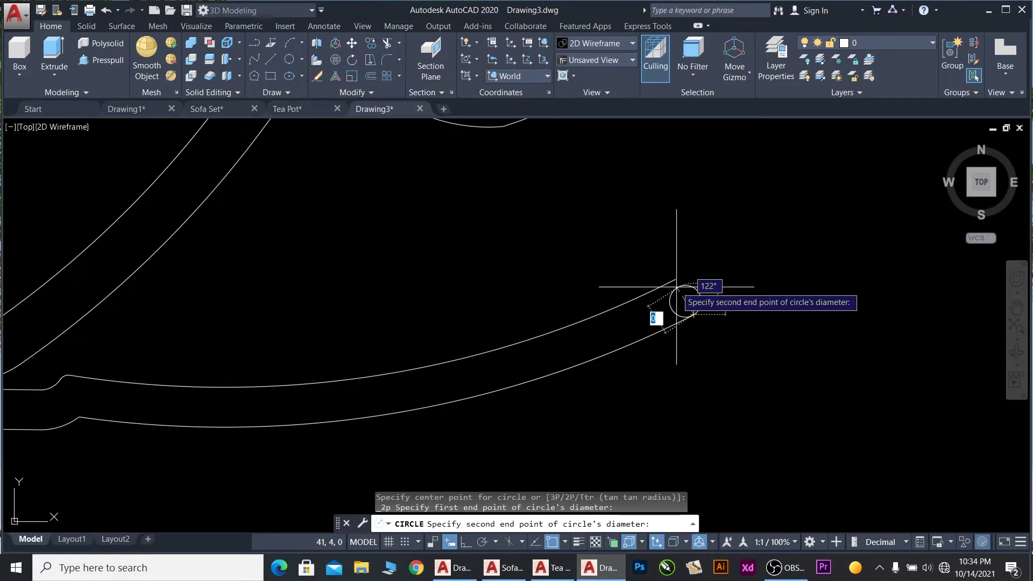
left_click(676, 279)
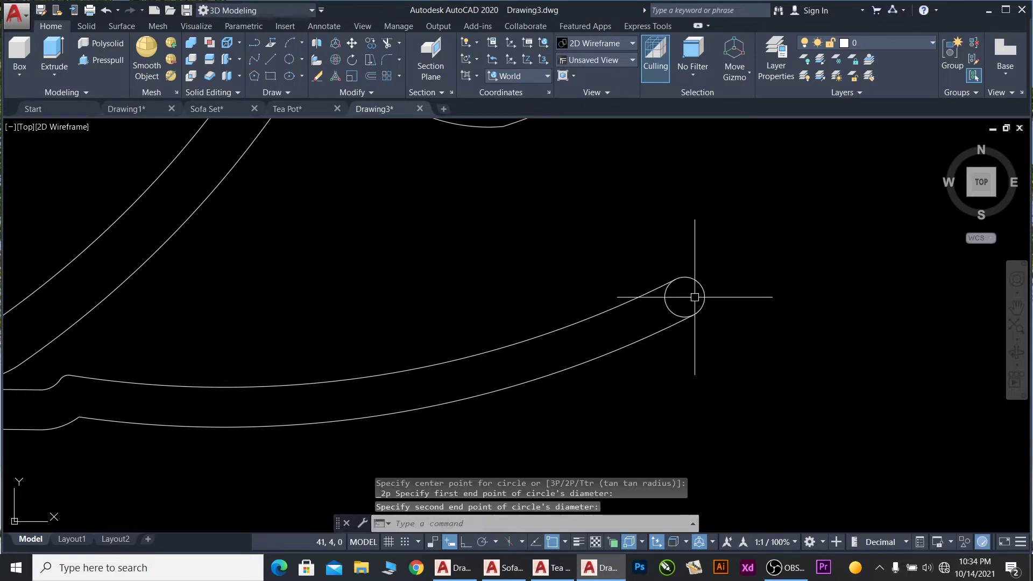
scroll(695, 297, "up", 2)
key("Escape")
- Trim the circle's inner half and join the rim pieces into one polyline
type("r")
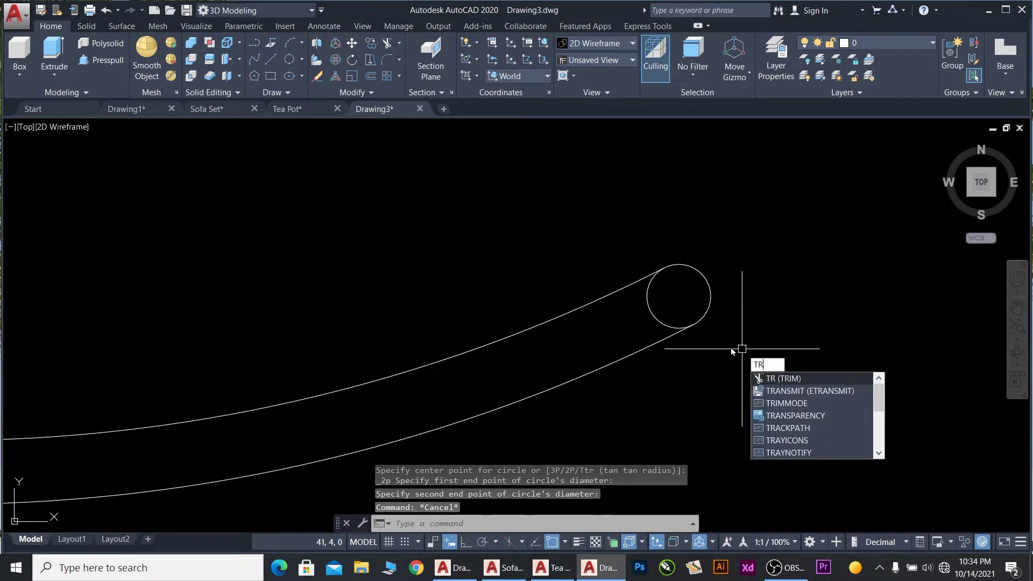
key("Return")
key("Return")
left_click(651, 308)
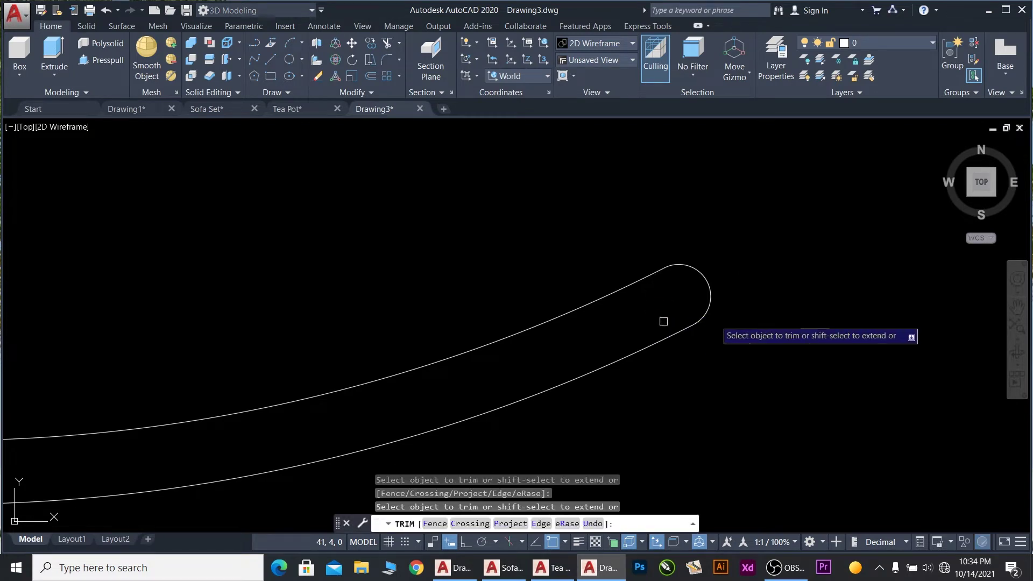
key("Escape")
left_click(738, 358)
left_click(644, 246)
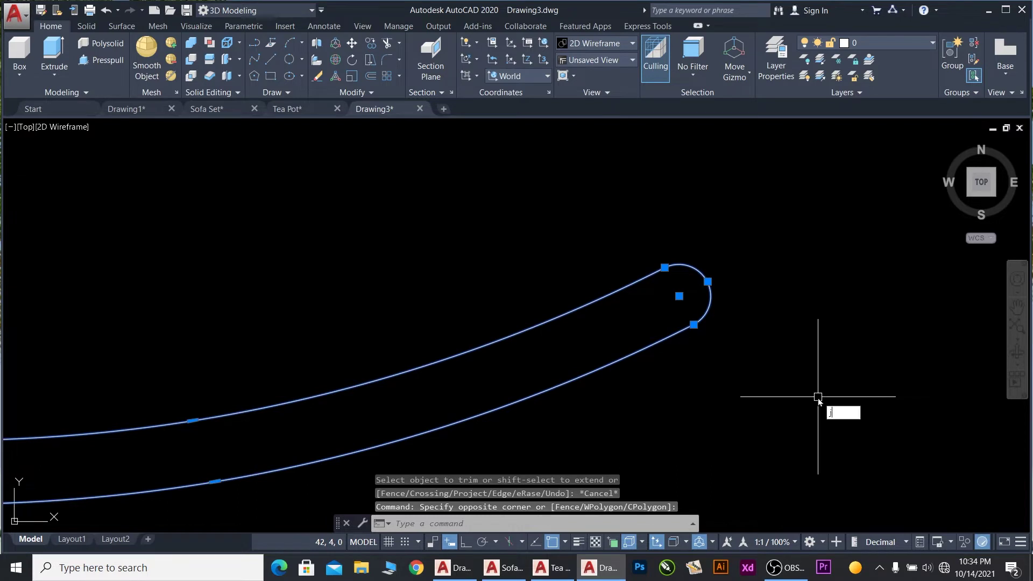
key("Return")
scroll(790, 326, "down", 5)
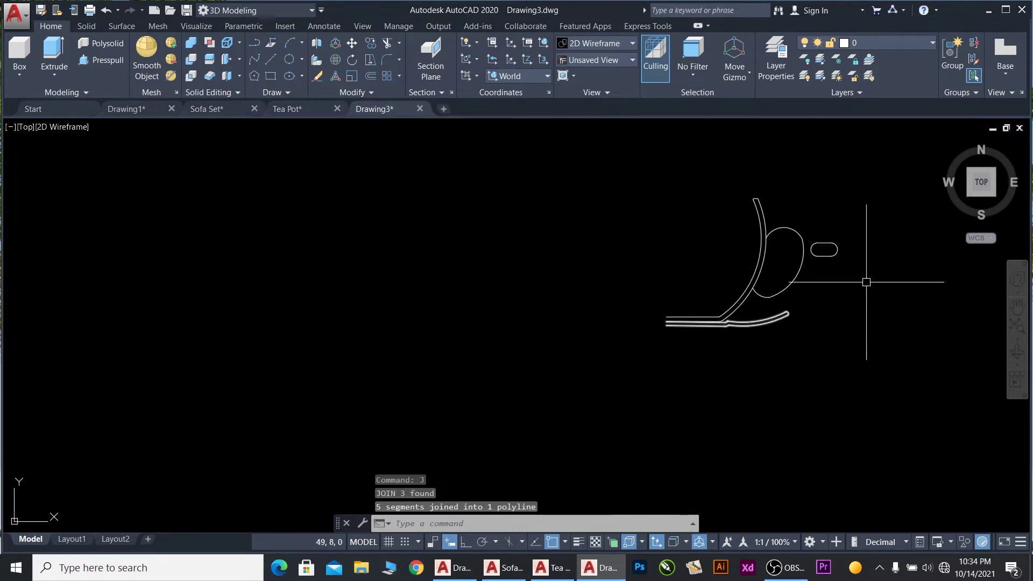
- Switch to the isometric Home view and window-select the whole profile
scroll(872, 276, "up", 2)
scroll(710, 351, "down", 2)
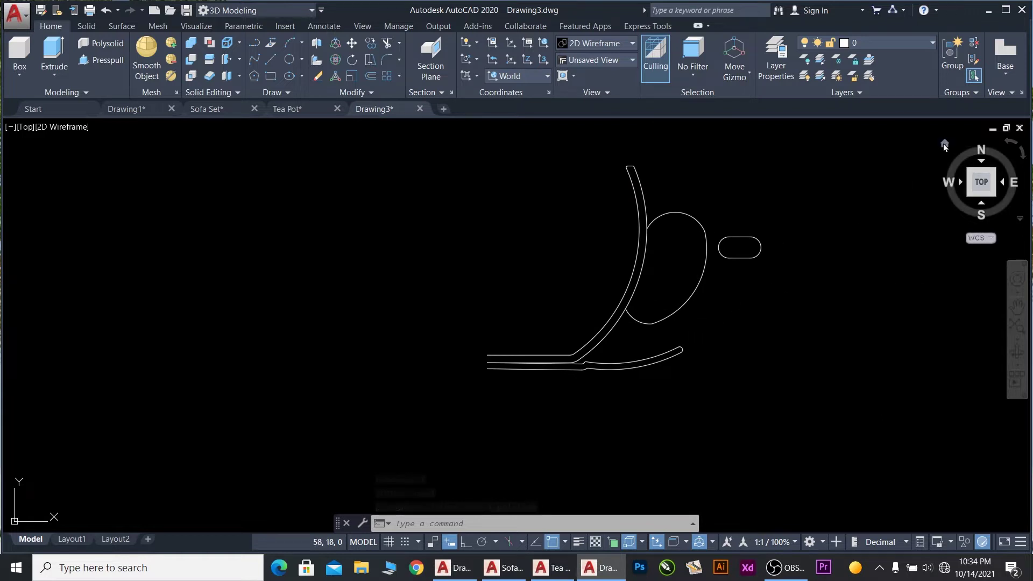
left_click(944, 144)
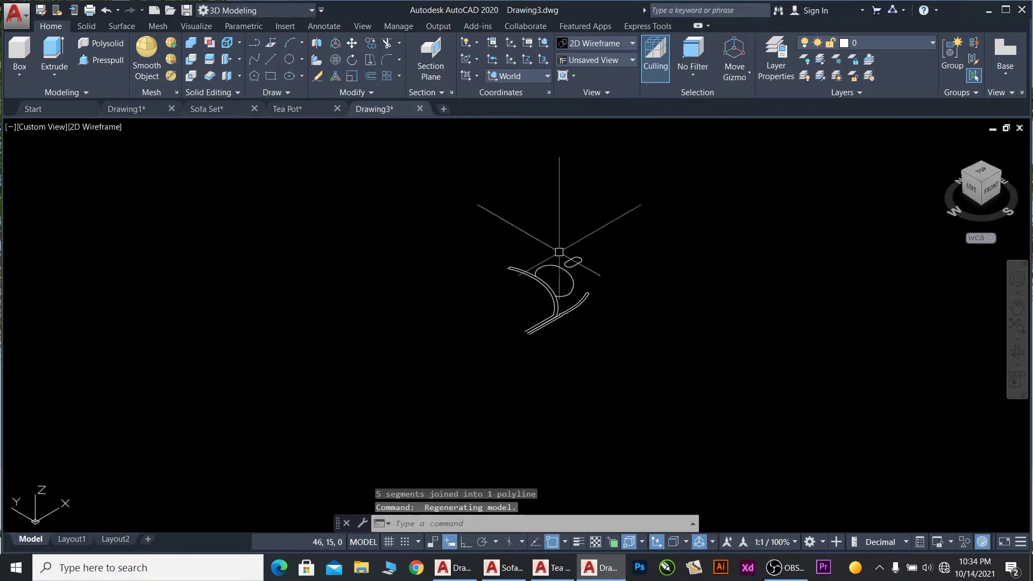
left_click(687, 383)
left_click(510, 213)
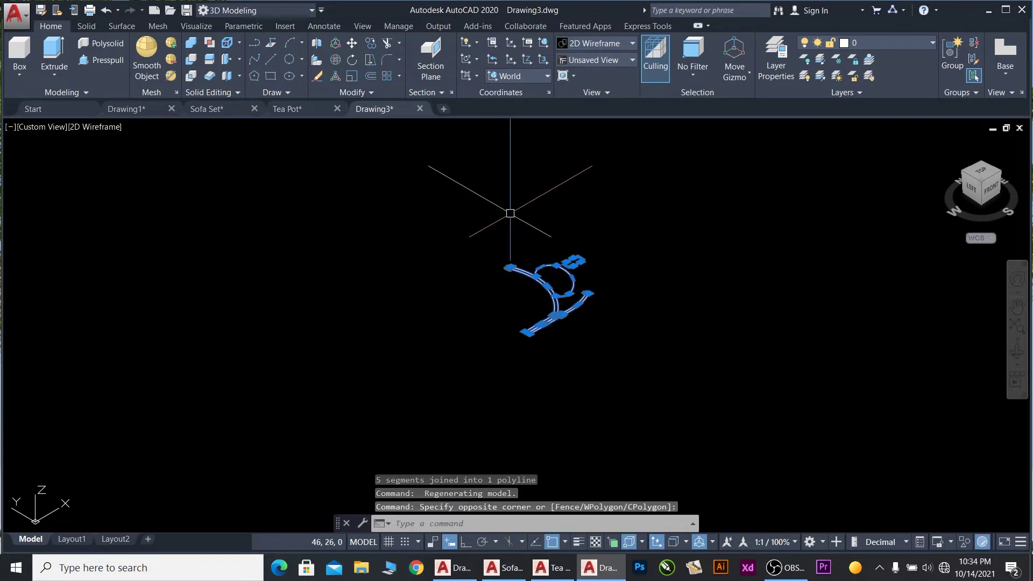
- 3D-rotate the selected profile with Ortho on so it stands upright
left_click(335, 59)
left_click(554, 263)
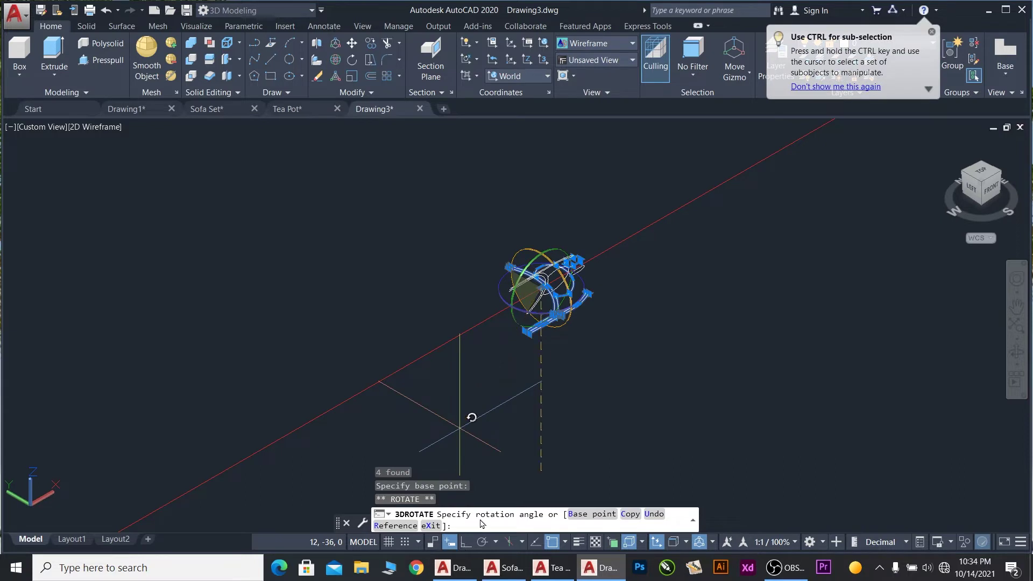
key("F8")
left_click(601, 281)
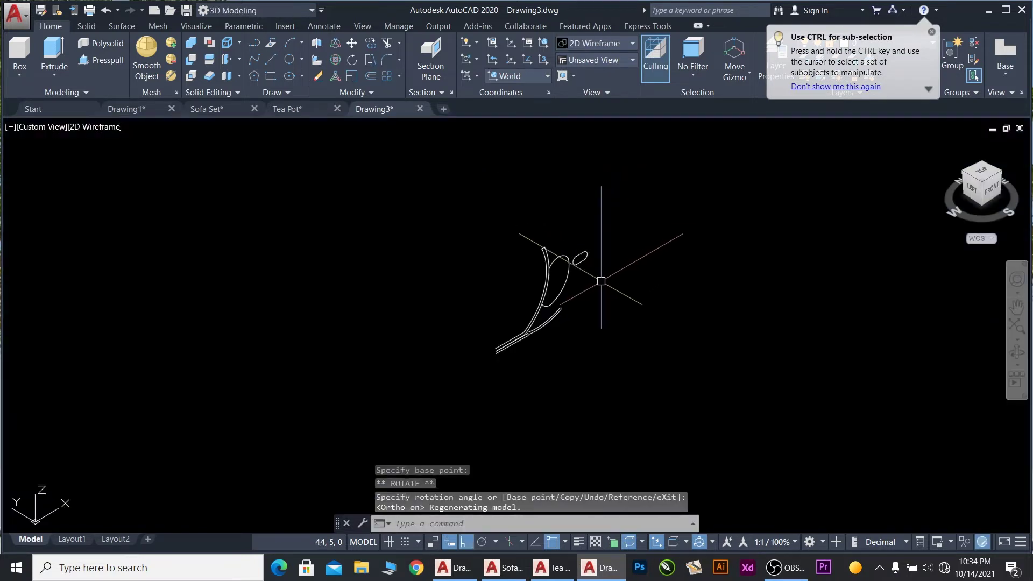
scroll(601, 281, "up", 2)
scroll(600, 290, "up", 2)
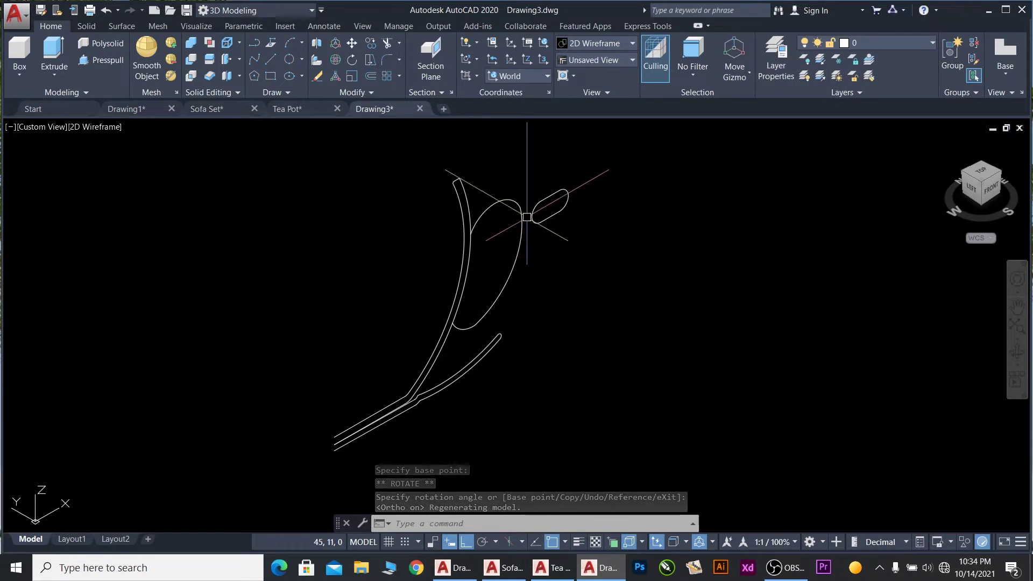
scroll(535, 210, "up", 2)
left_click(540, 200)
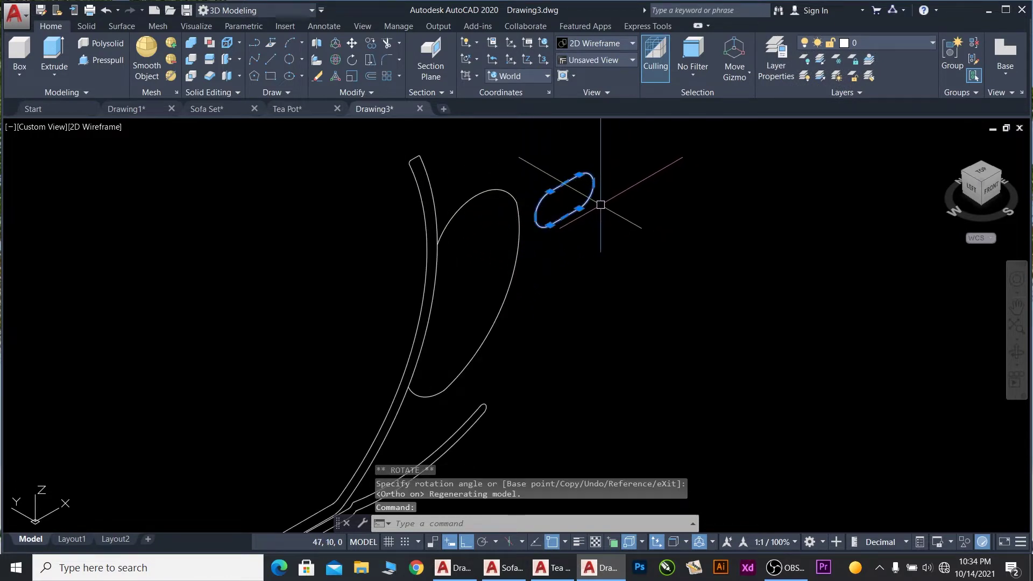
- Tilt the small oval with 3DROTATE, turning Ortho off for a free angle
left_click(338, 61)
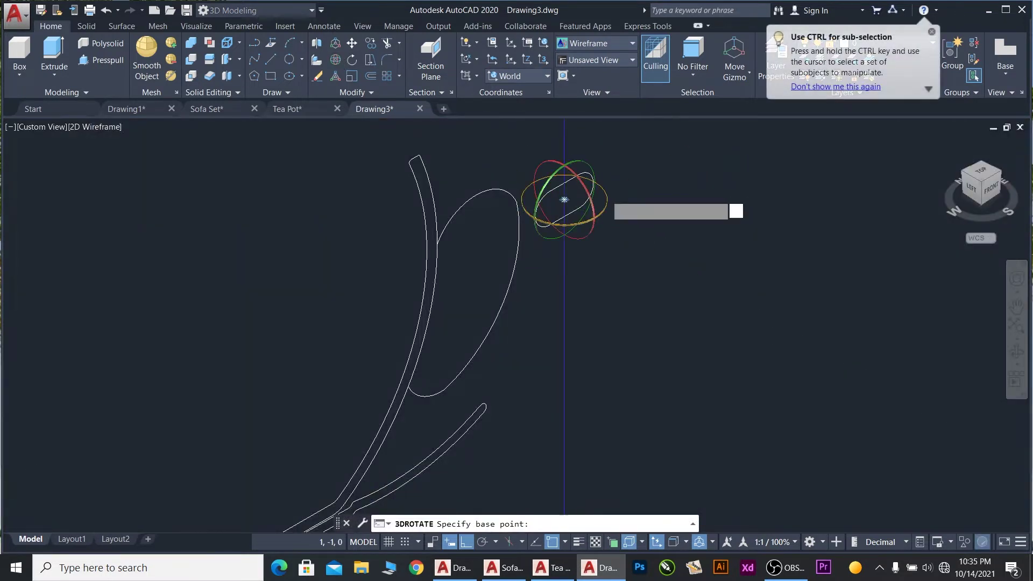
left_click(564, 199)
left_click(618, 253)
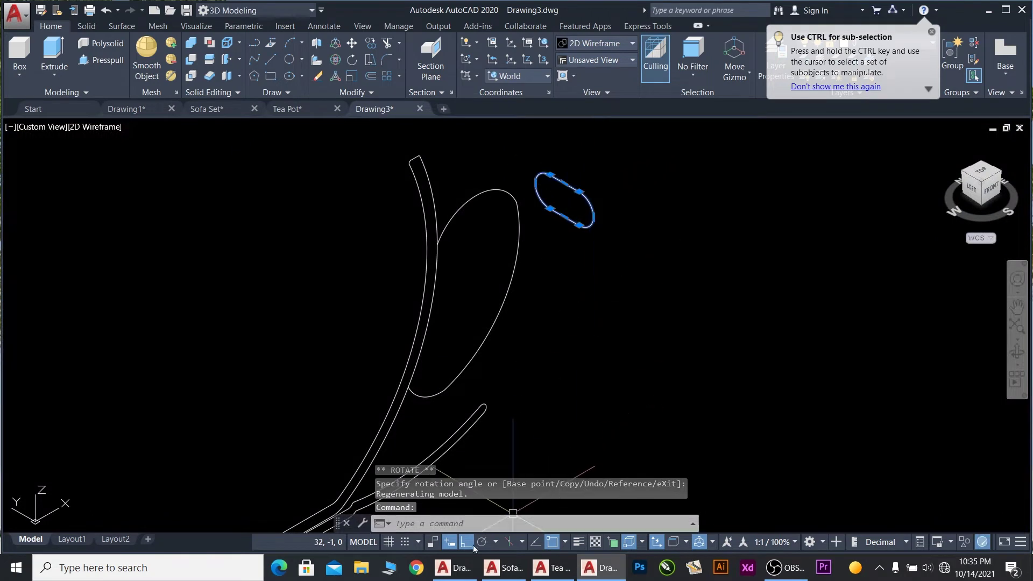
key("F8")
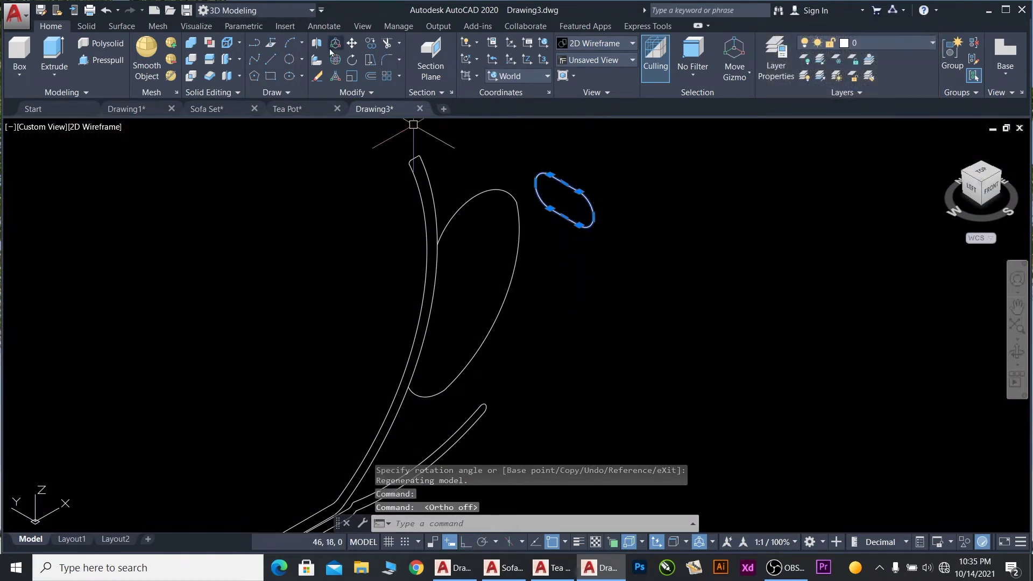
left_click(336, 60)
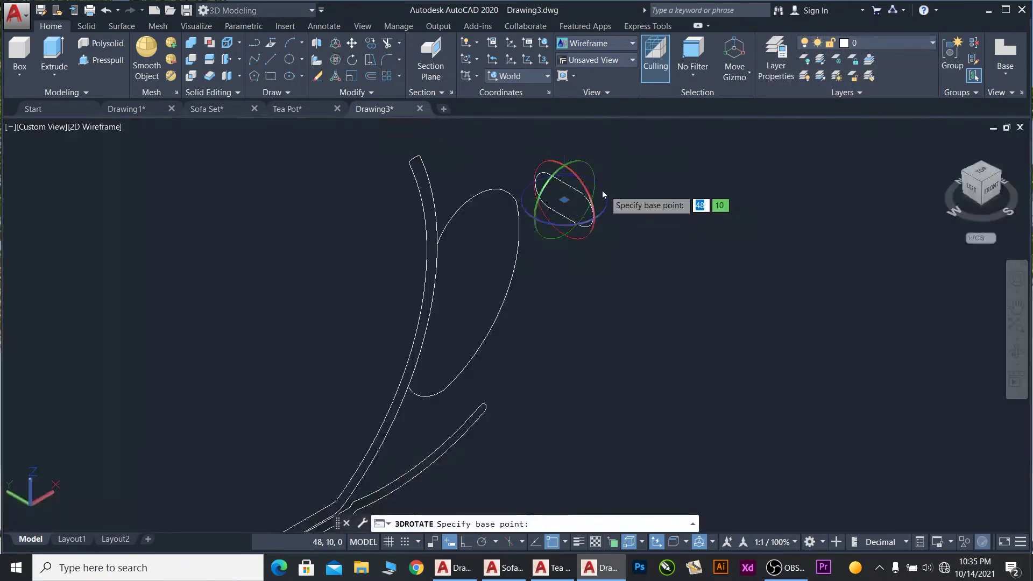
left_click(589, 162)
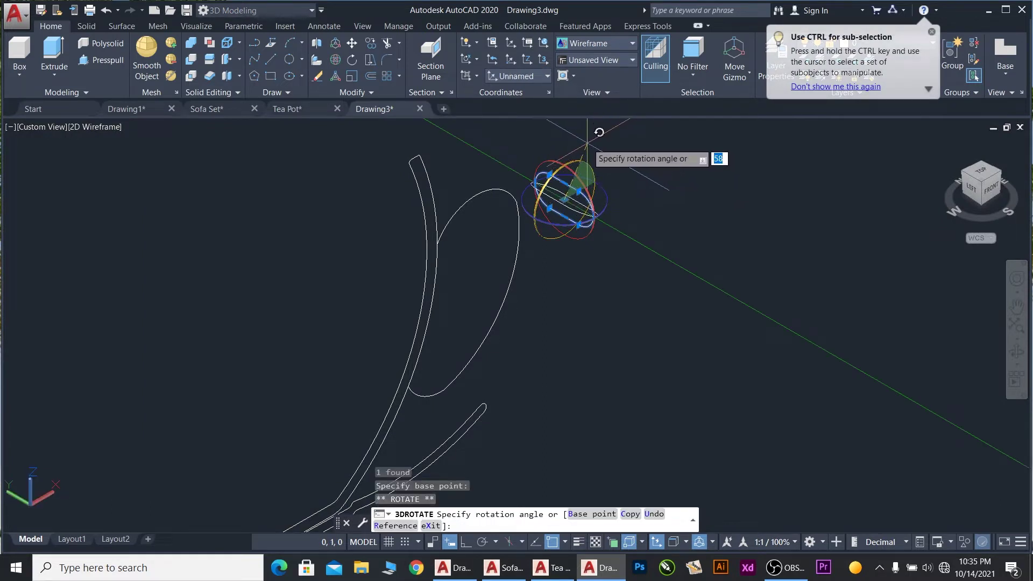
left_click(587, 144)
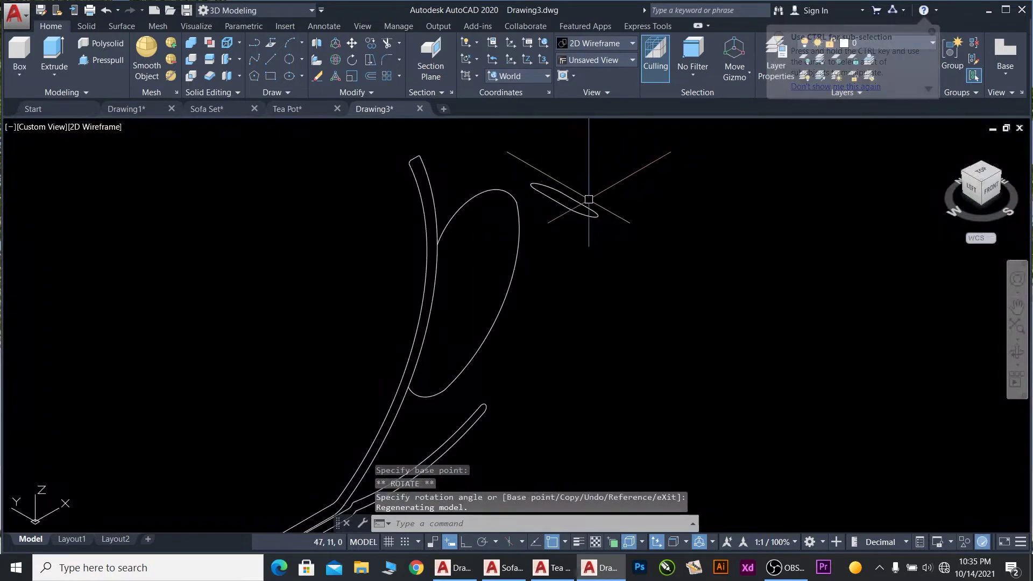
- Move the oval so it crosses the handle curve, then select it
type("m")
key("Return")
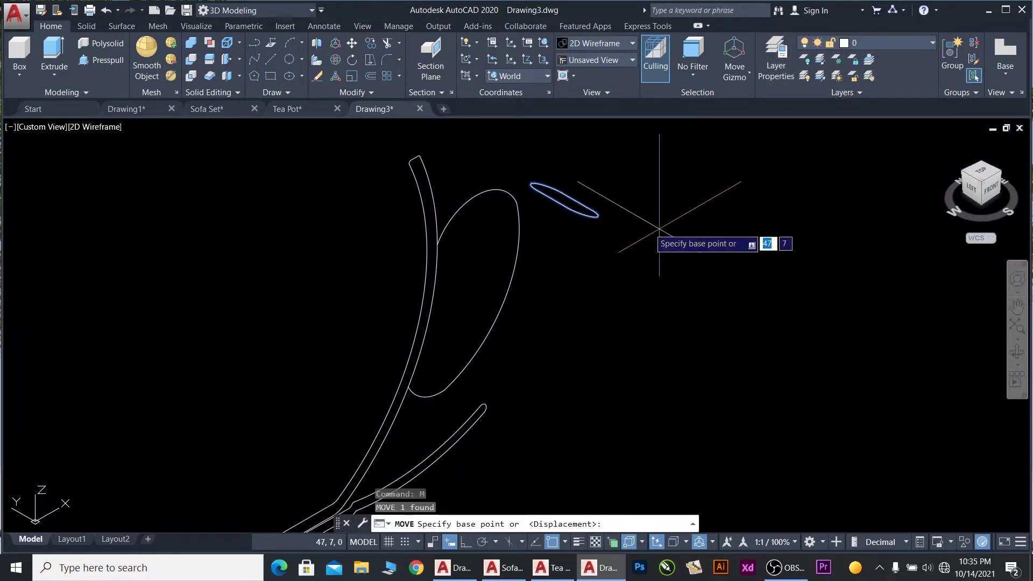
left_click(565, 200)
scroll(452, 231, "up", 8)
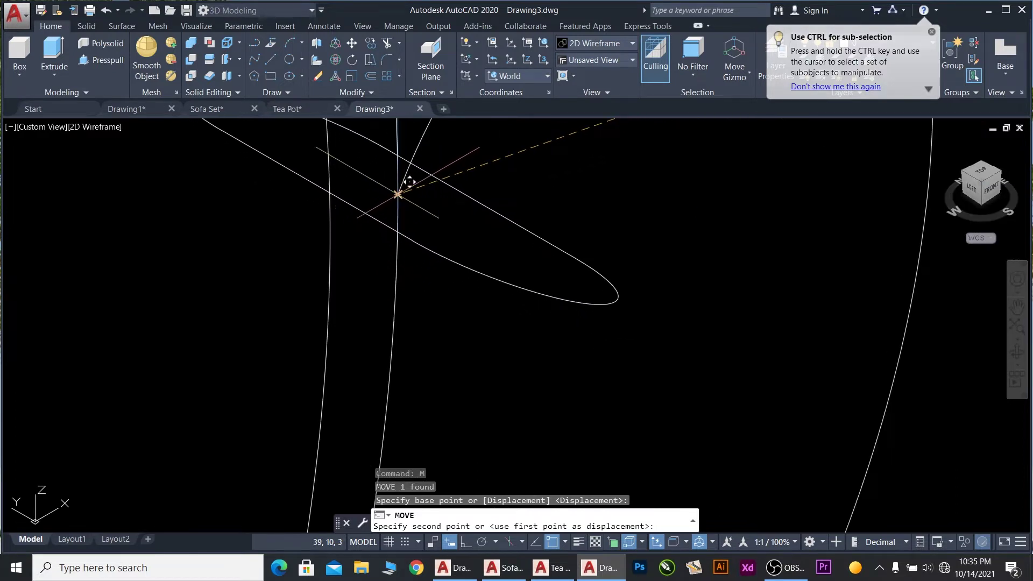
left_click(401, 189)
scroll(462, 323, "down", 5)
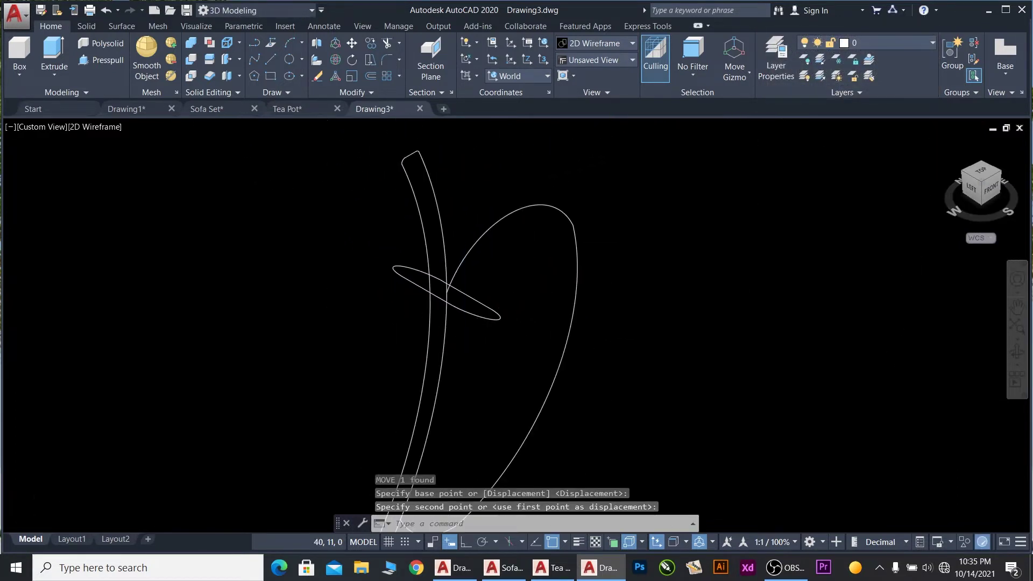
scroll(474, 301, "down", 2)
scroll(486, 333, "up", 1)
scroll(457, 337, "up", 2)
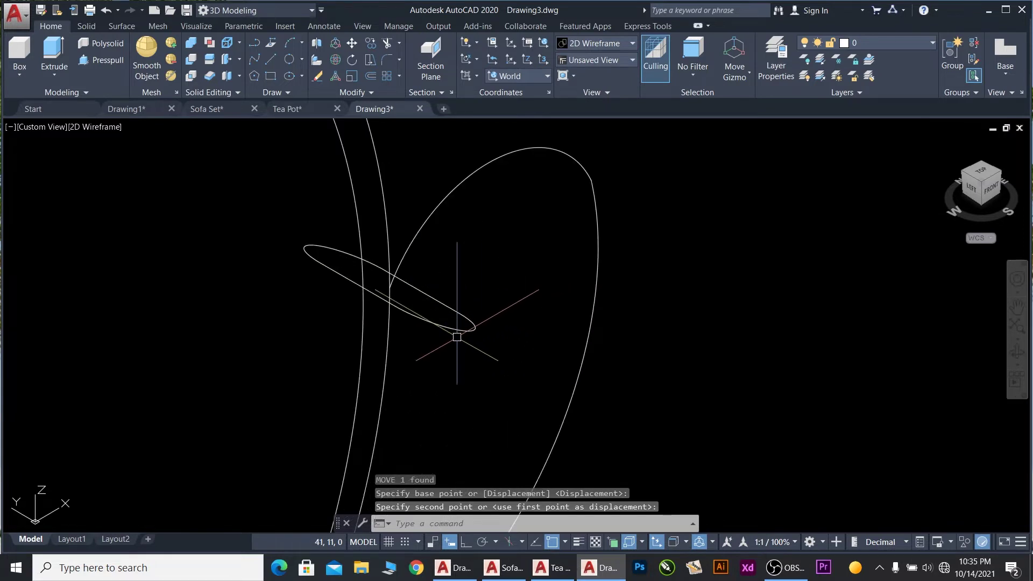
left_click(461, 326)
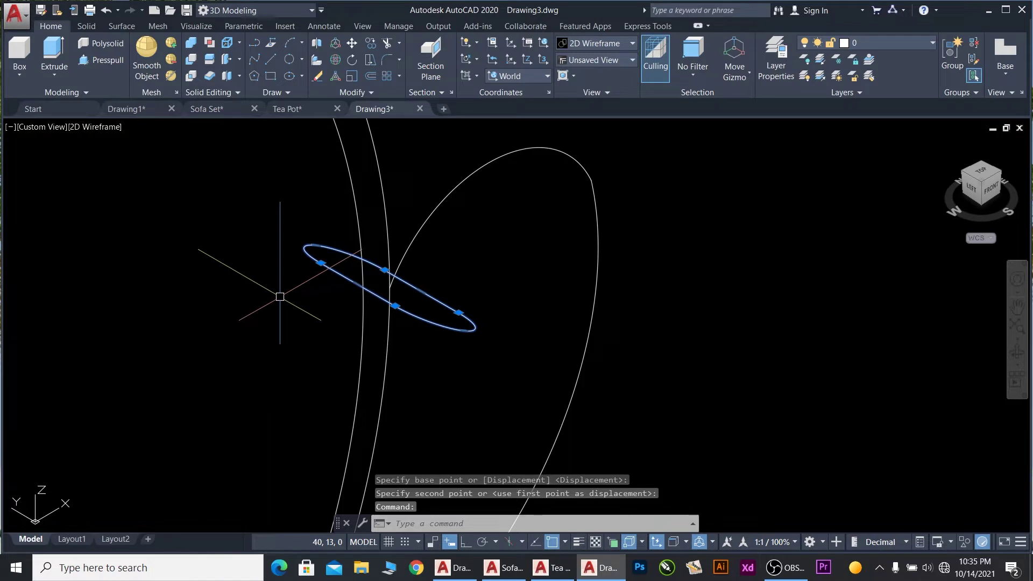
type("sc")
- Scale the tilted oval to 0.5 about its centre, then undo that shrink
key("Return")
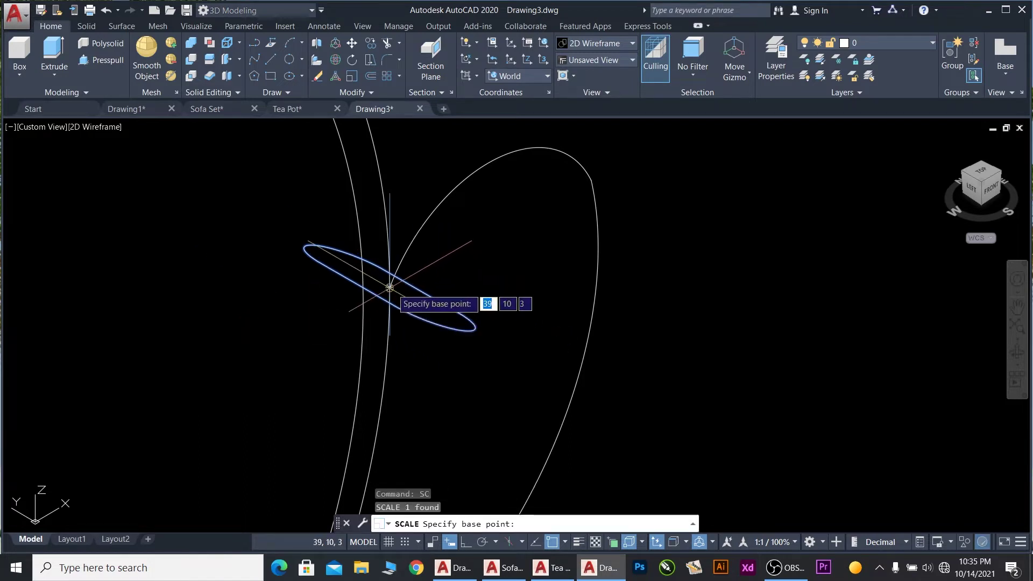
left_click(390, 287)
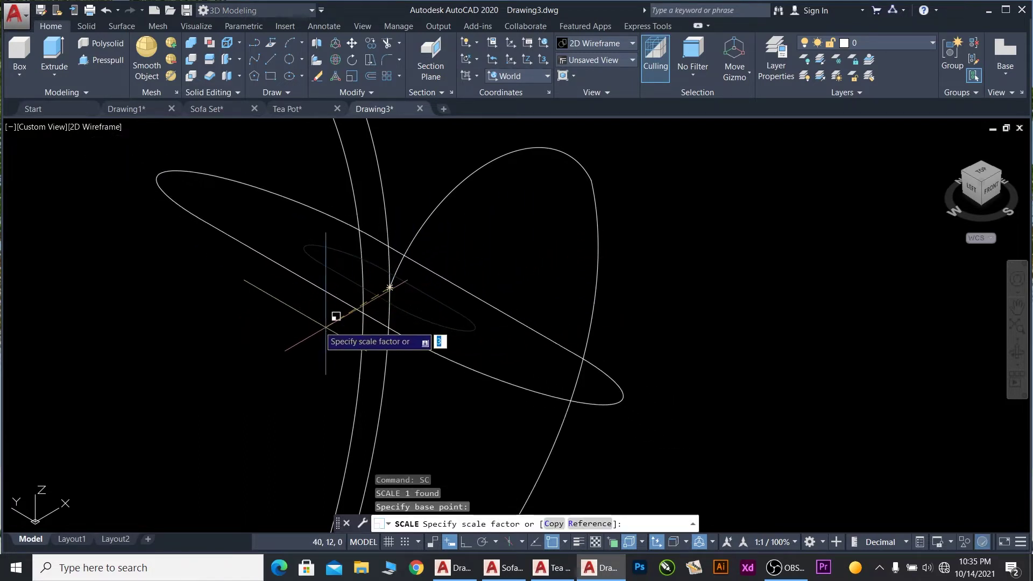
scroll(554, 268, "down", 8)
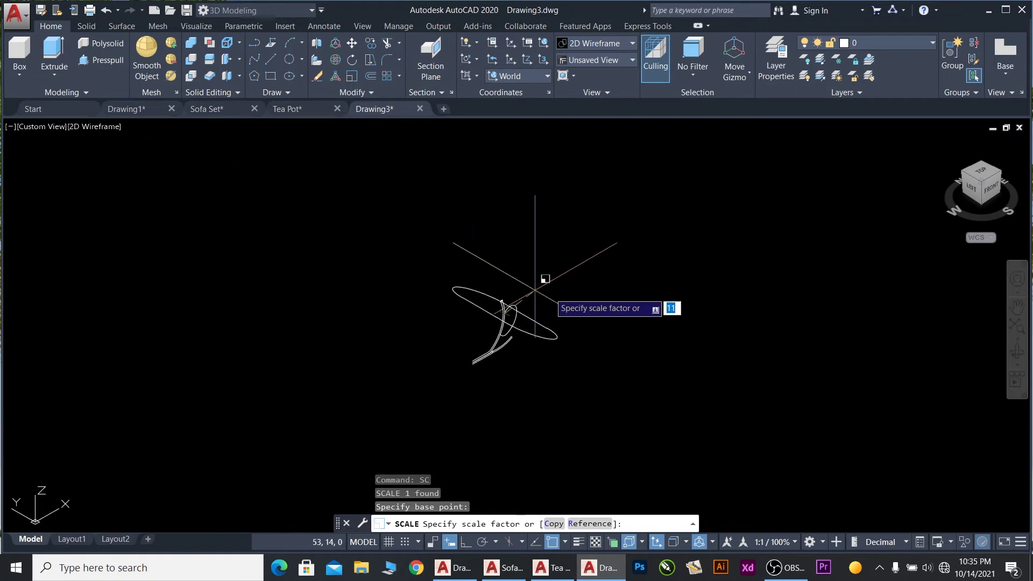
scroll(576, 288, "up", 3)
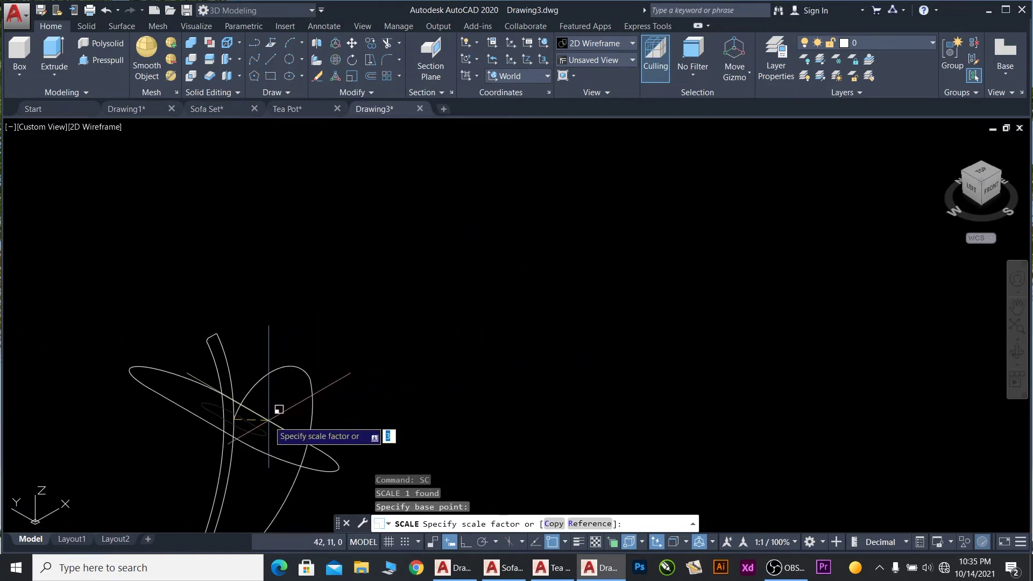
type(".5")
key("Return")
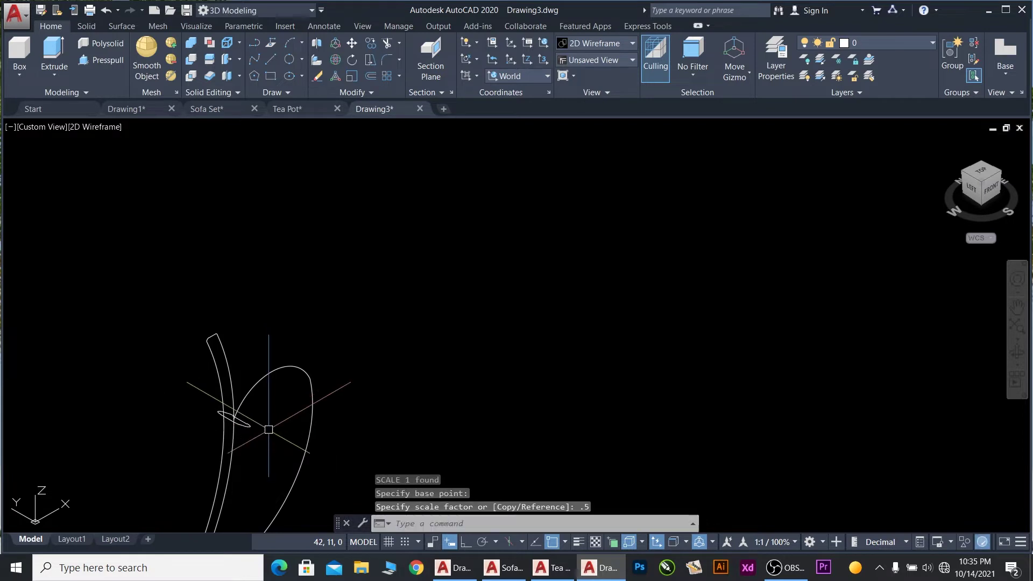
scroll(232, 438, "up", 2)
scroll(231, 438, "up", 3)
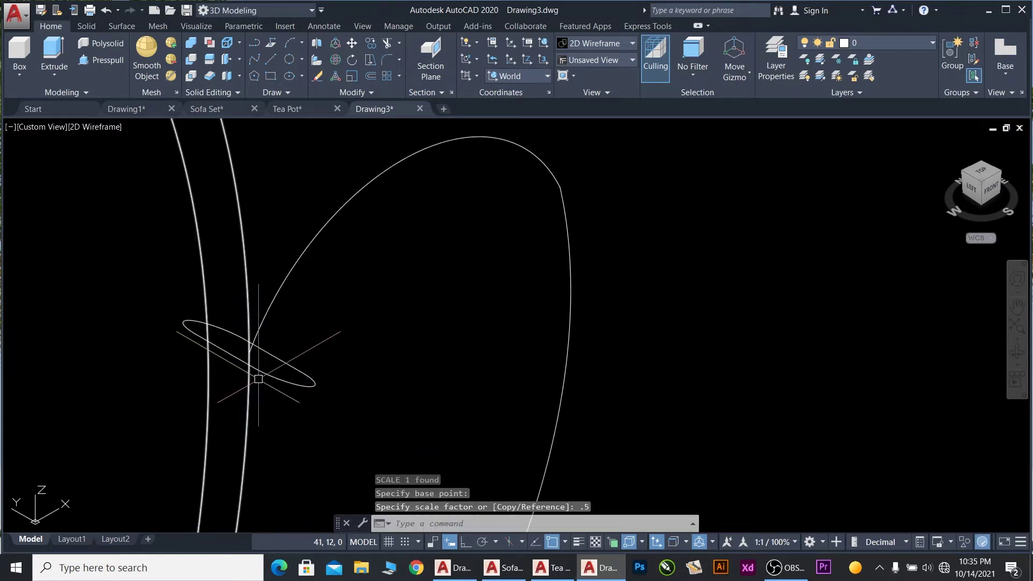
left_click(288, 359)
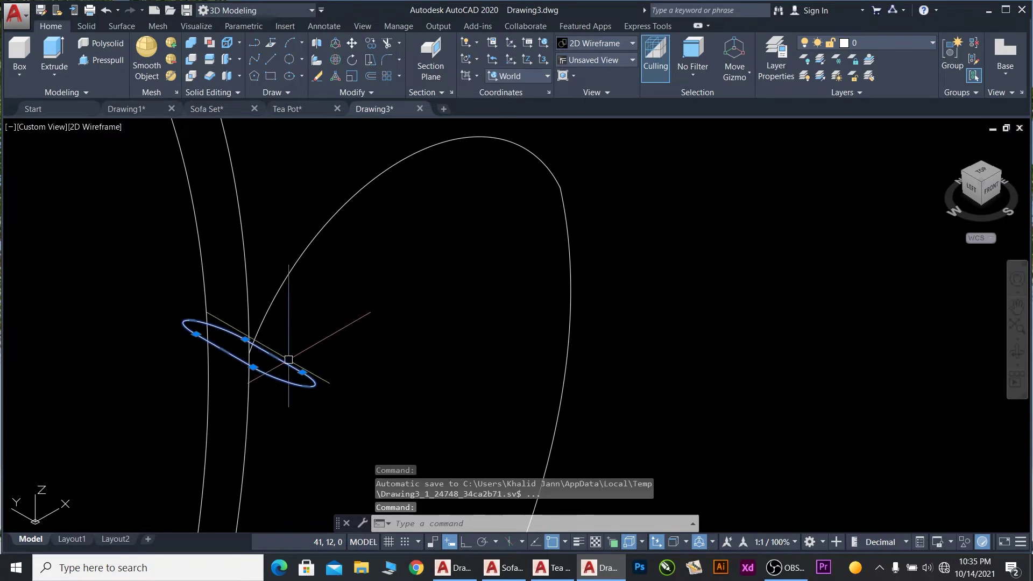
key("ctrl+z")
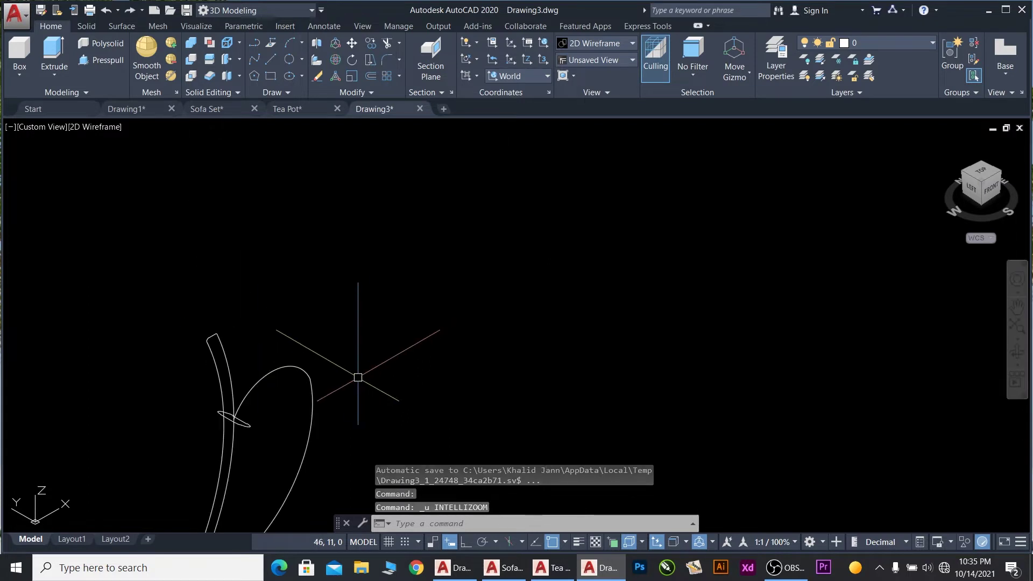
key("ctrl+z")
- Rescale the oval by a factor of 0.6 about its centre
left_click(431, 317)
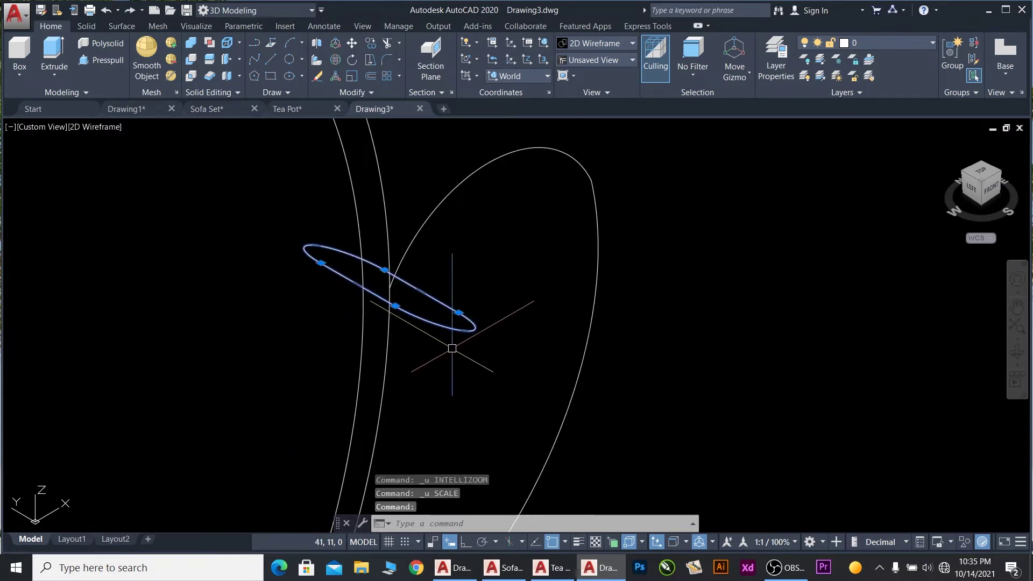
type("sc")
key("Return")
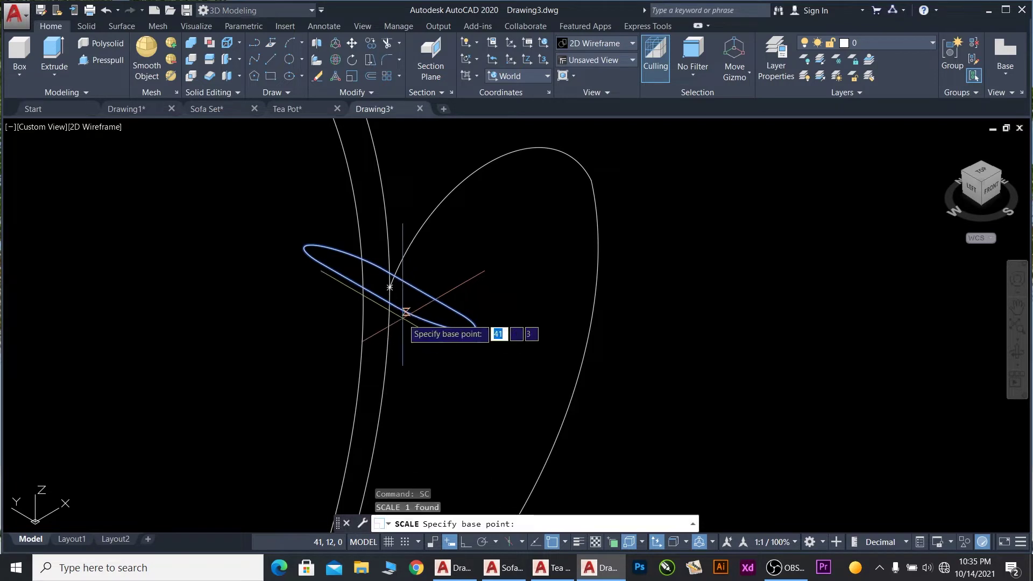
left_click(396, 282)
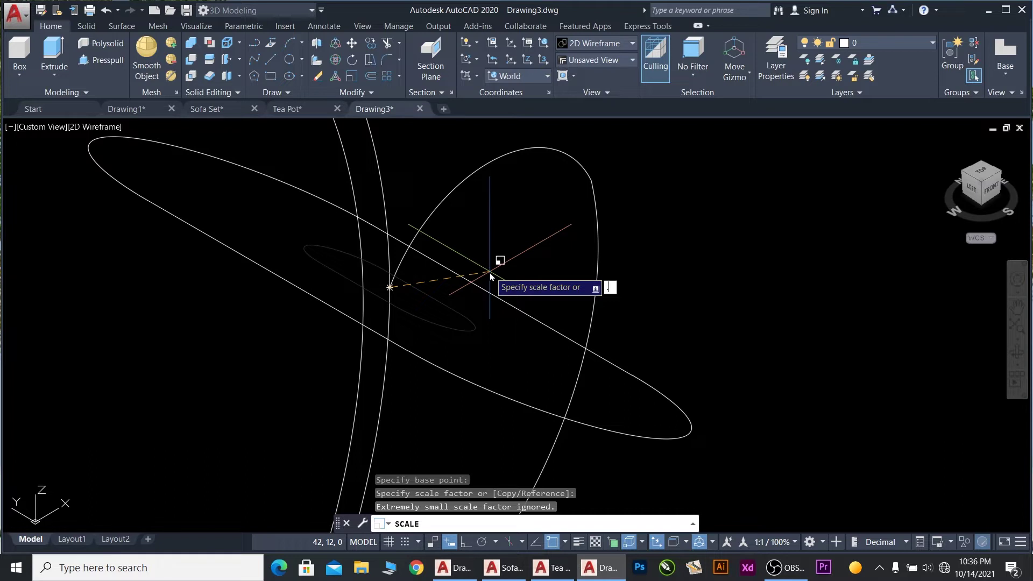
type("6")
key("Return")
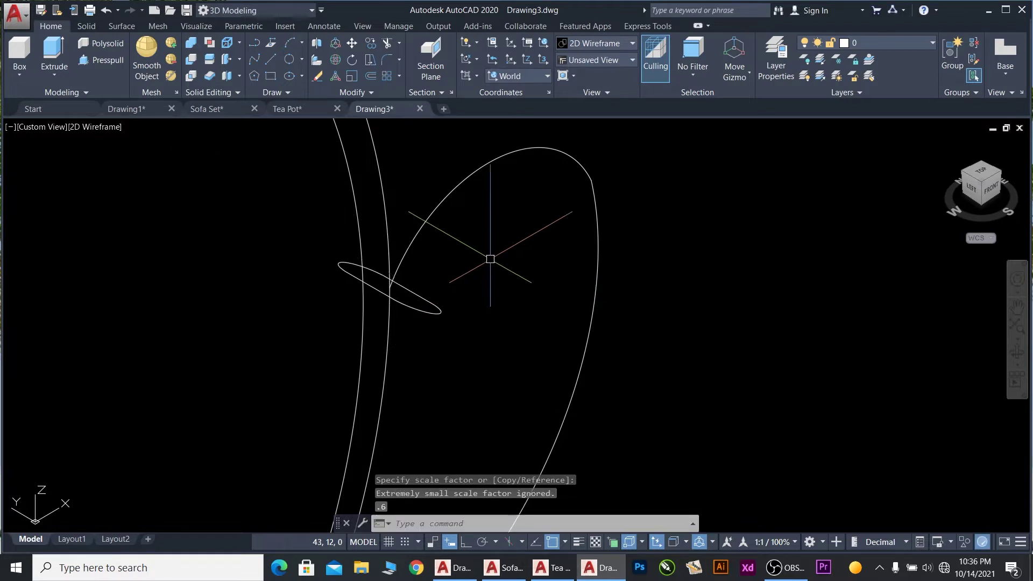
scroll(420, 237, "down", 3)
scroll(398, 253, "up", 2)
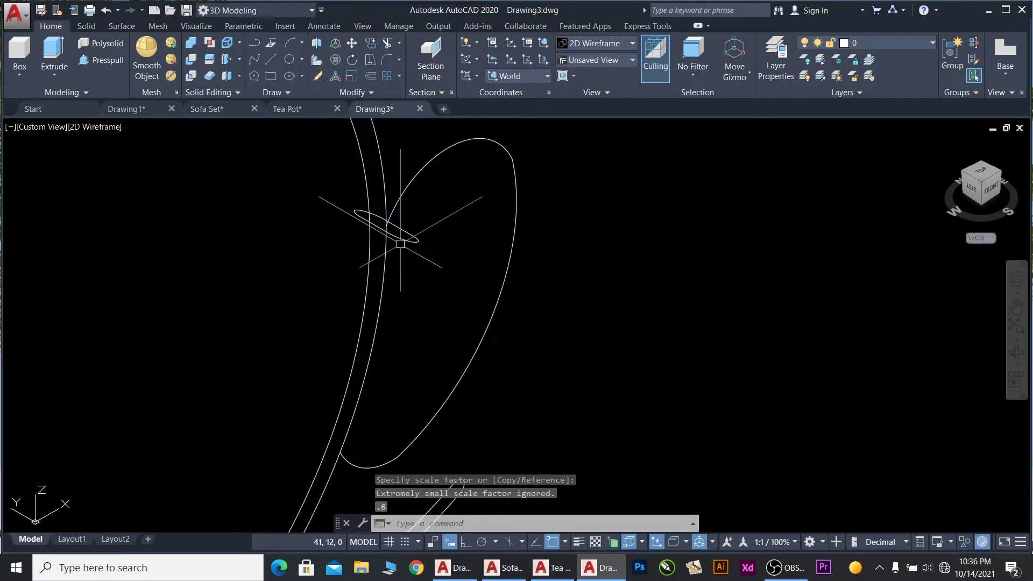
scroll(399, 241, "down", 4)
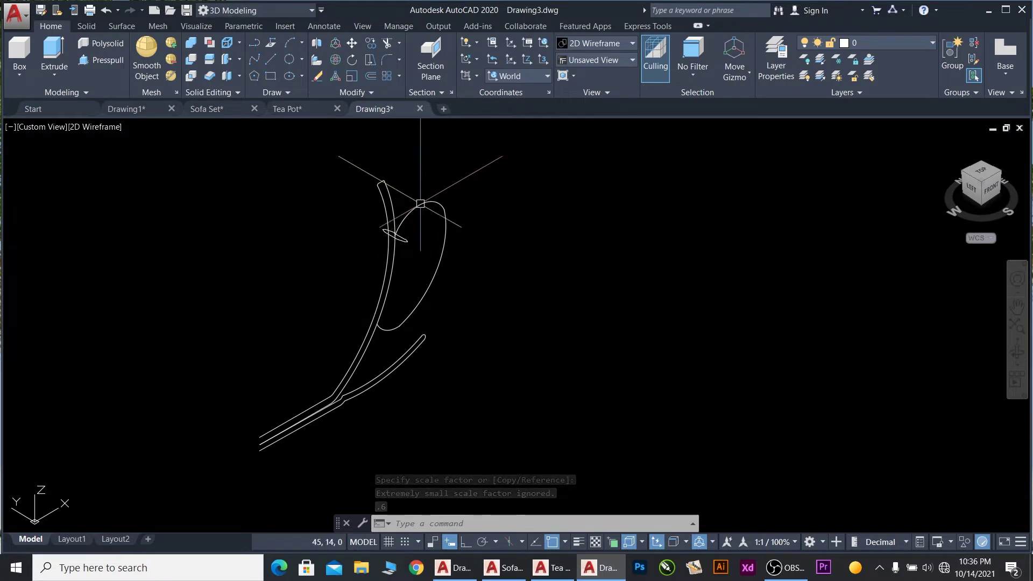
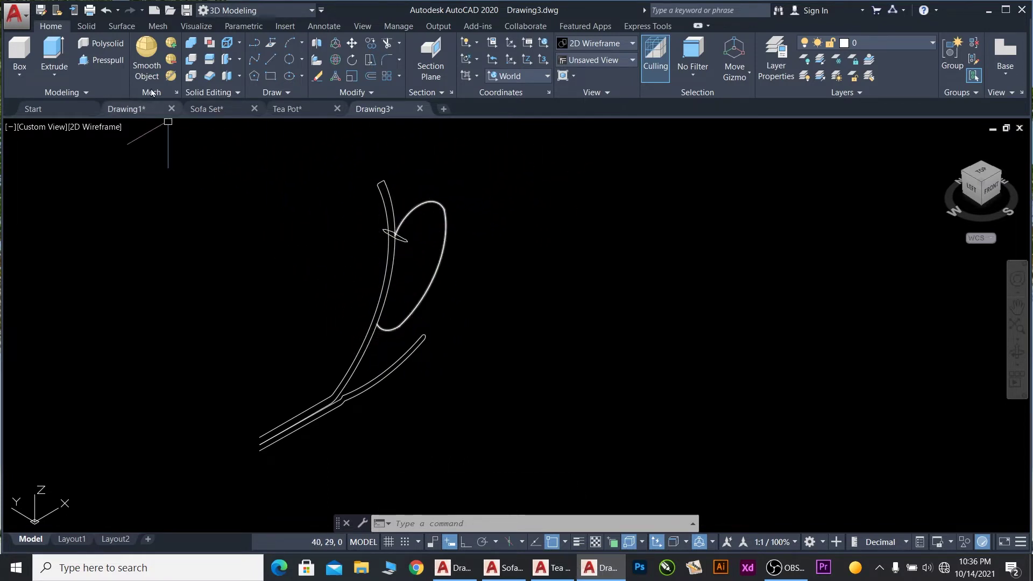
- Extrude the small cross-section along the curved hook line as its path to make the solid handle
left_click(57, 54)
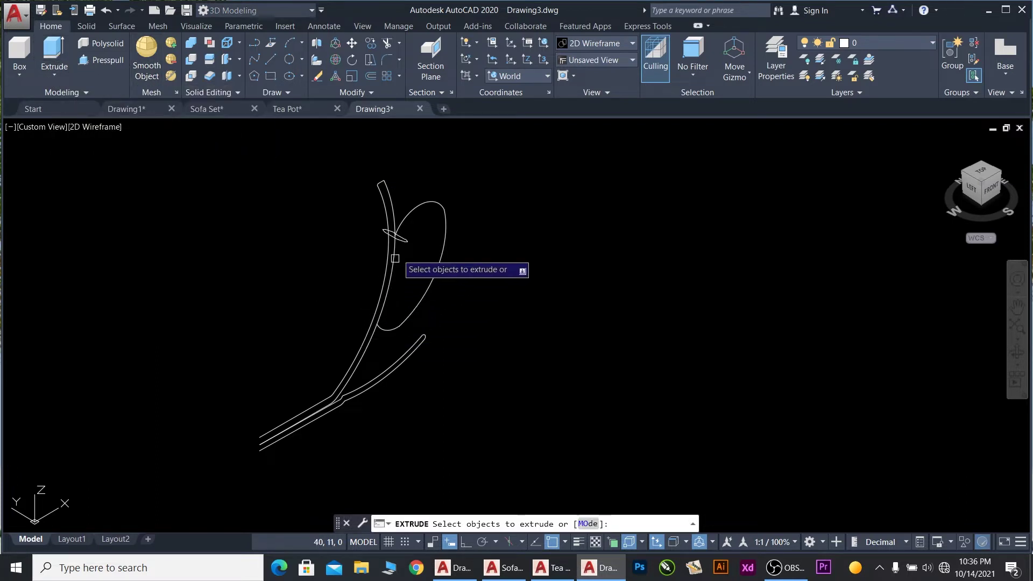
left_click(409, 239)
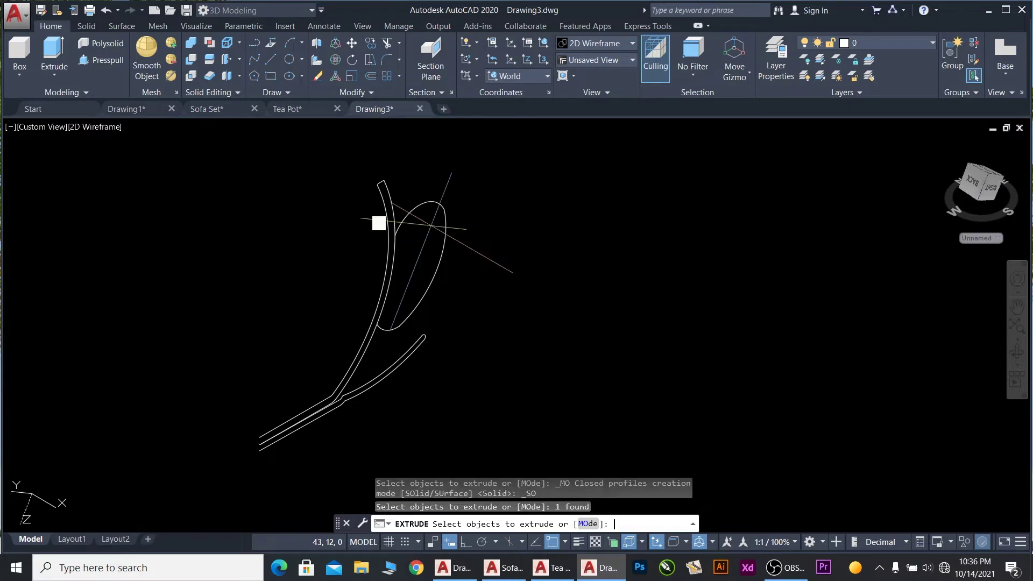
key("Return")
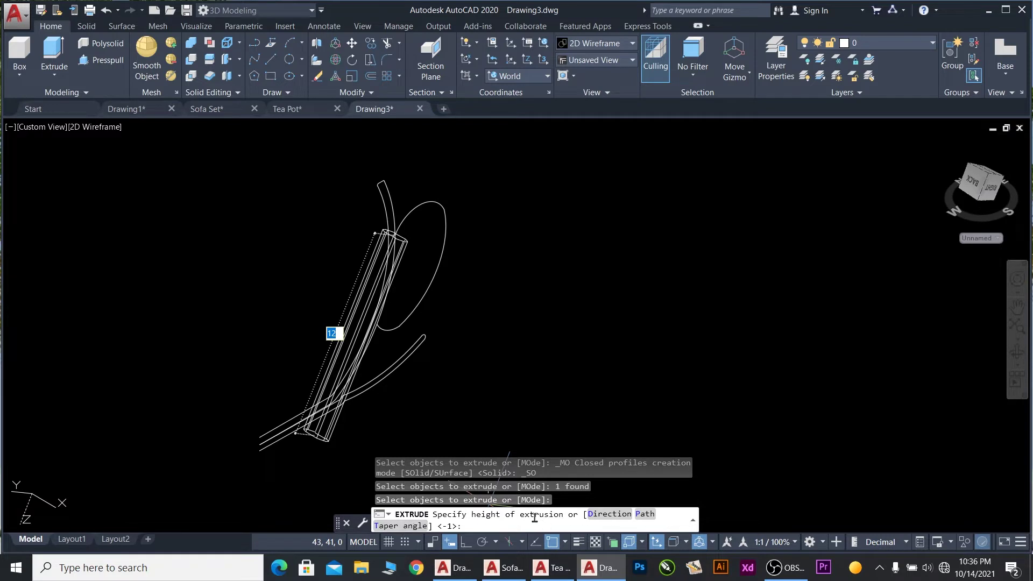
left_click(639, 517)
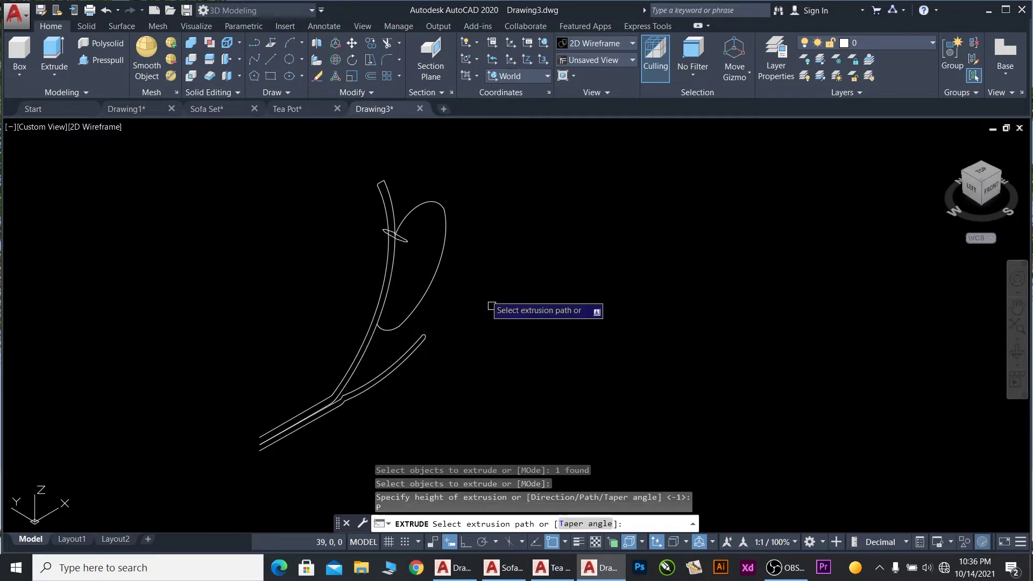
left_click(445, 234)
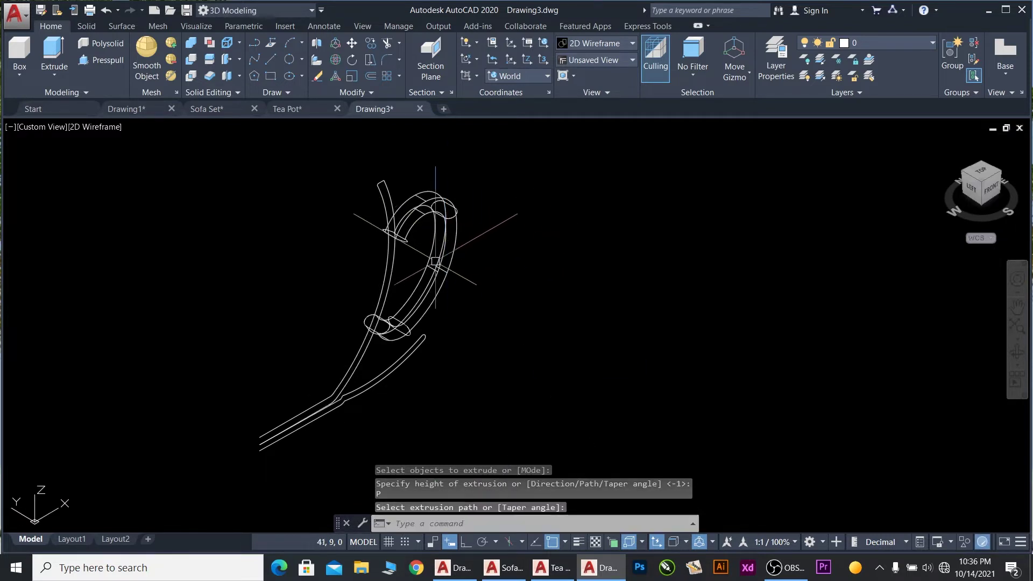
scroll(436, 262, "up", 2)
scroll(436, 263, "up", 2)
scroll(425, 243, "down", 5)
scroll(417, 221, "up", 2)
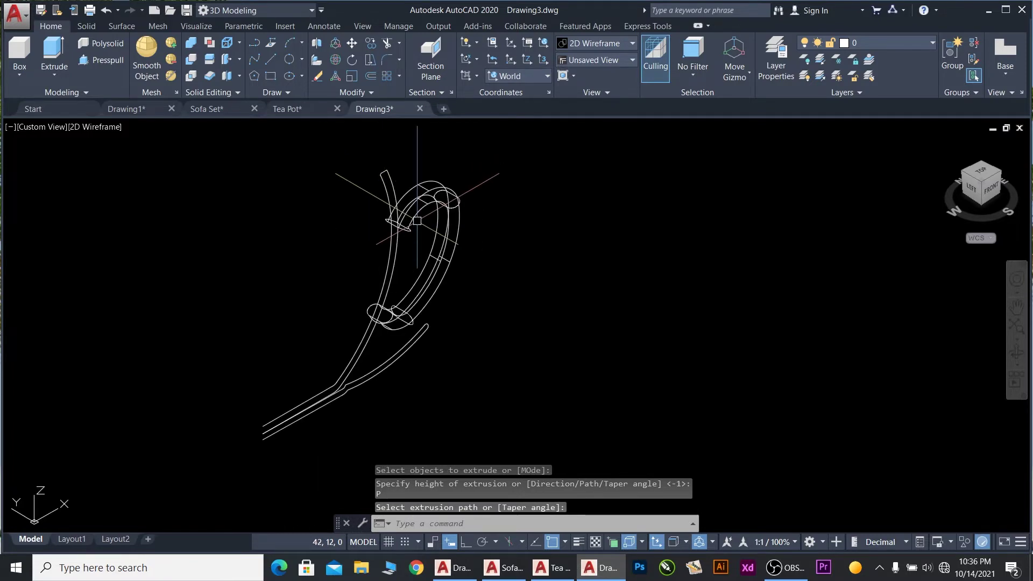
scroll(392, 346, "up", 3)
scroll(380, 336, "down", 3)
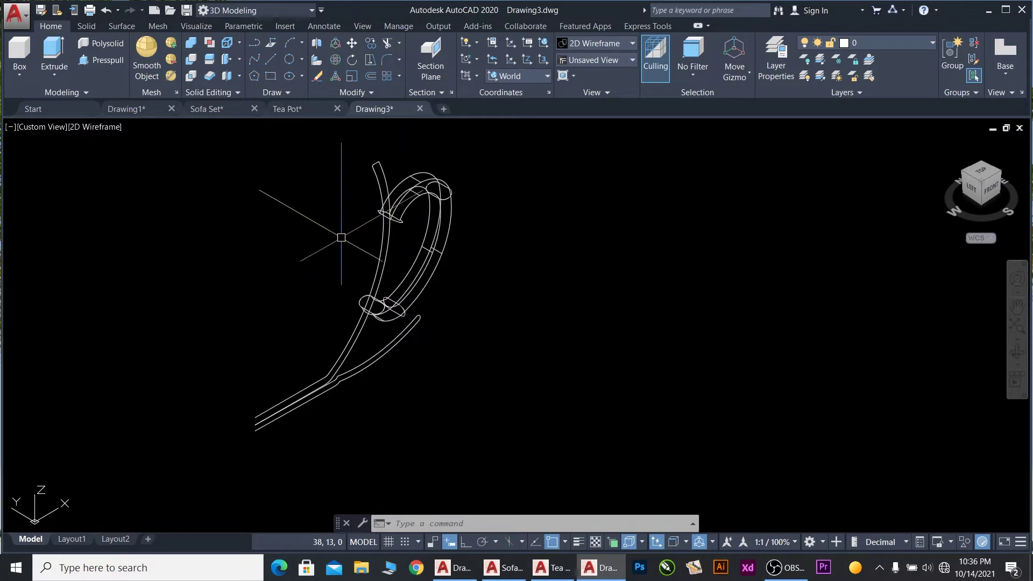
scroll(439, 157, "down", 2)
scroll(380, 231, "up", 2)
scroll(423, 369, "up", 2)
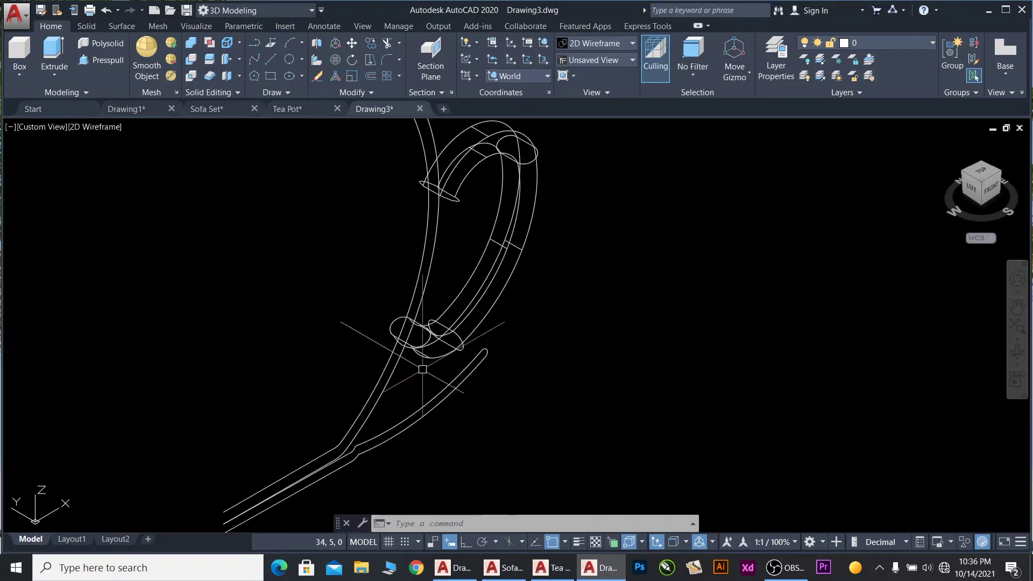
scroll(377, 349, "down", 2)
scroll(369, 409, "up", 2)
scroll(369, 377, "down", 2)
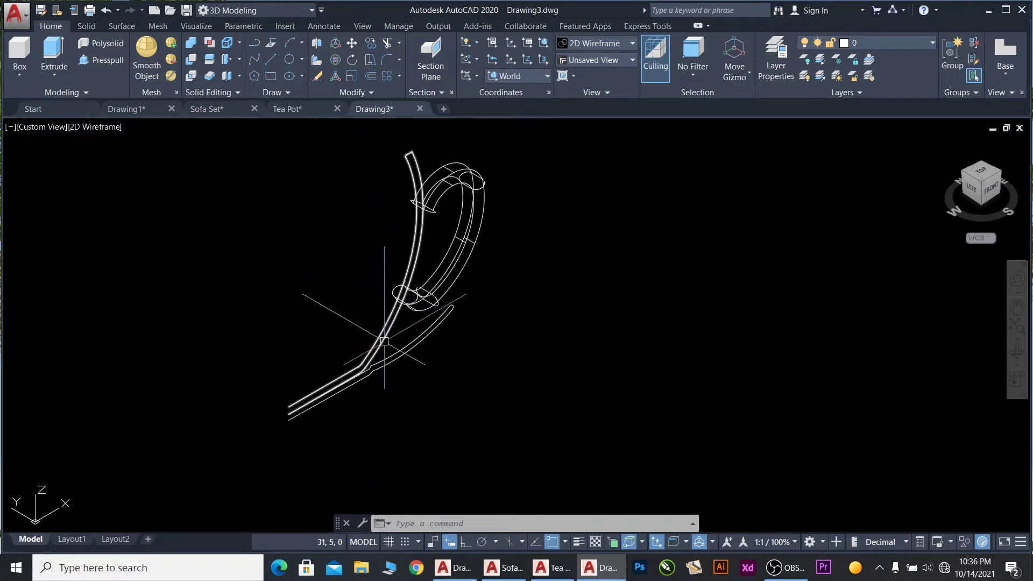
scroll(373, 383, "up", 3)
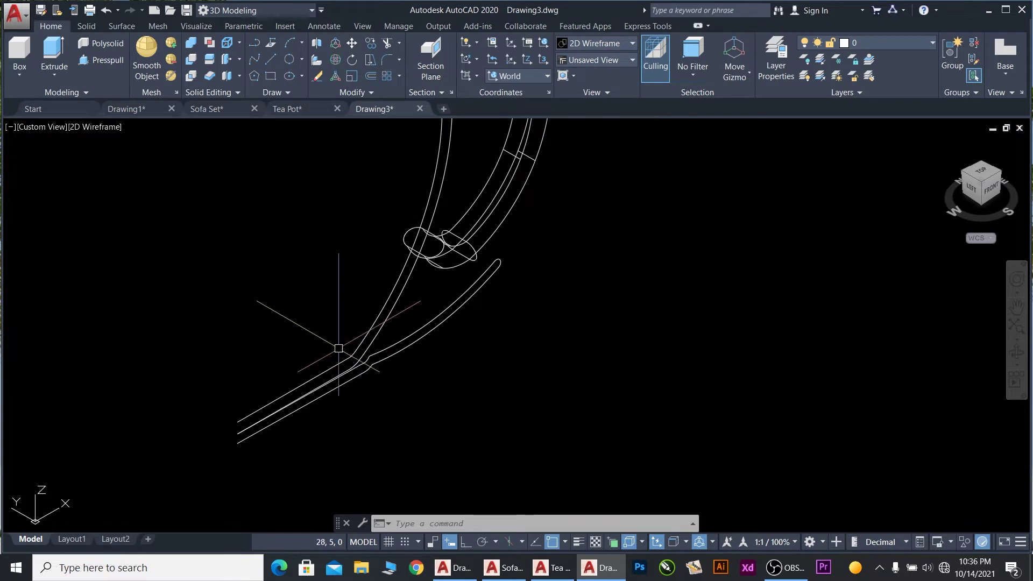
scroll(339, 349, "down", 2)
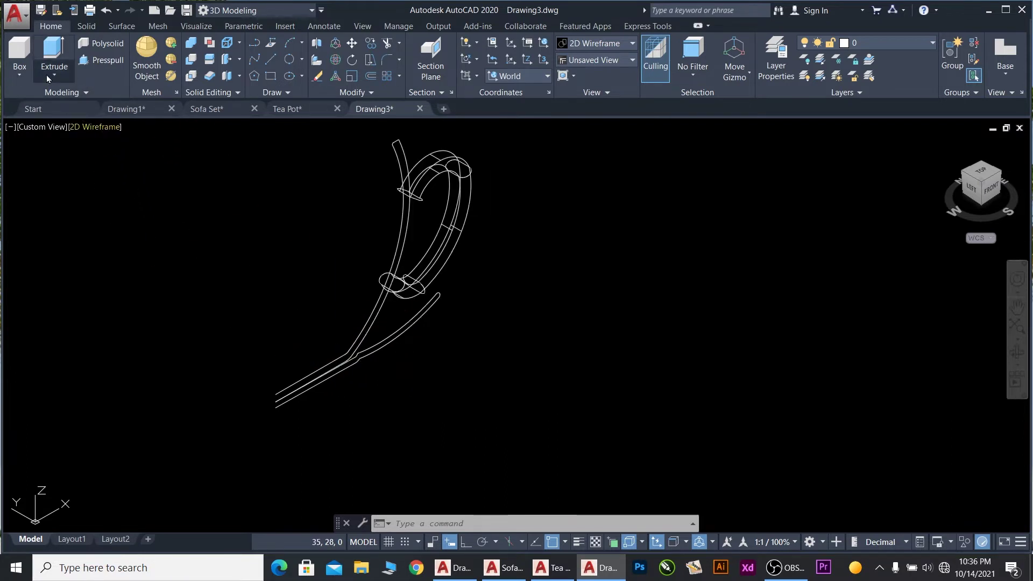
- Revolve both cup profile curves 360 degrees about a vertical axis through the profile's lower endpoint
left_click(47, 78)
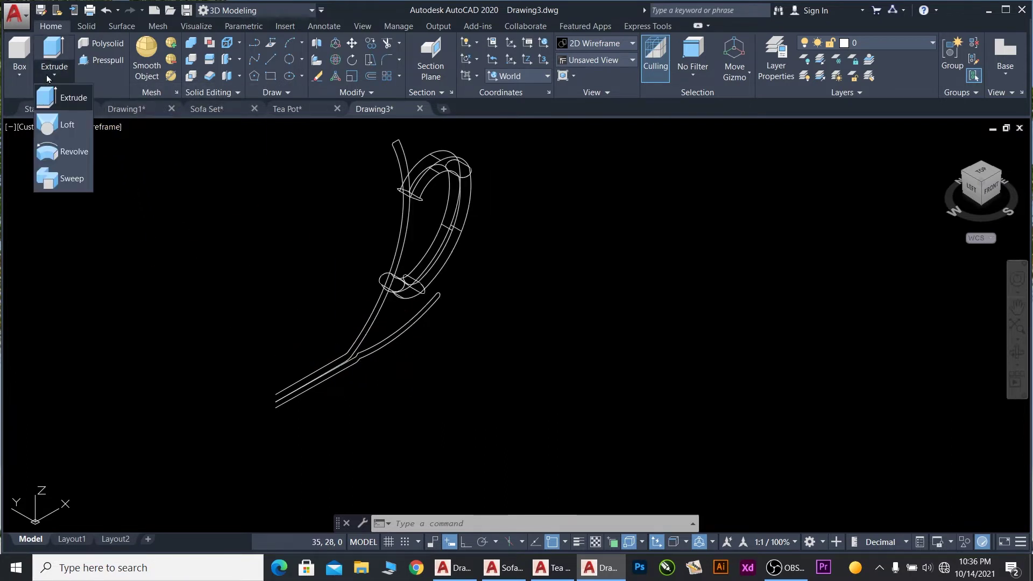
left_click(56, 156)
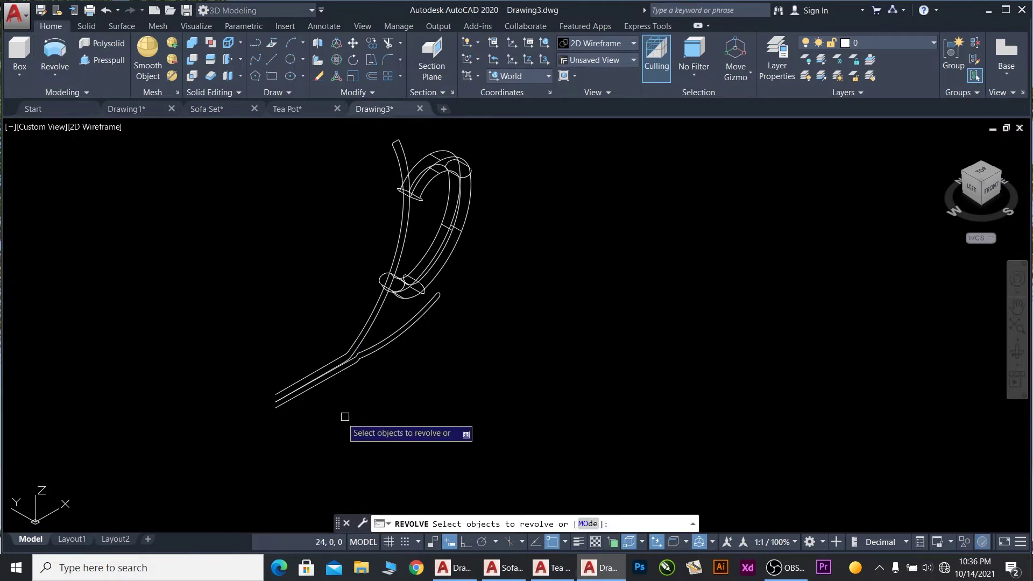
left_click(376, 404)
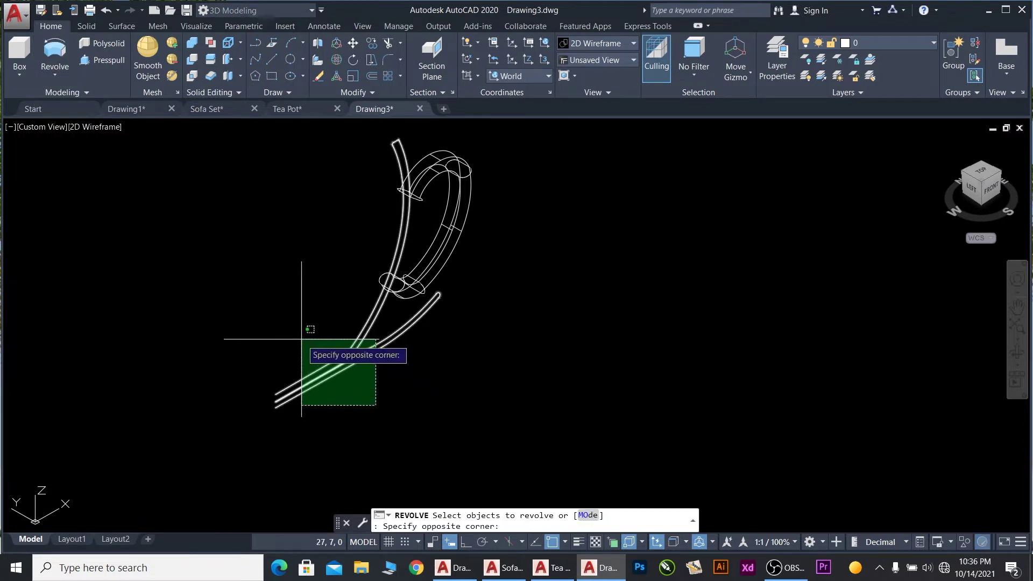
left_click(301, 340)
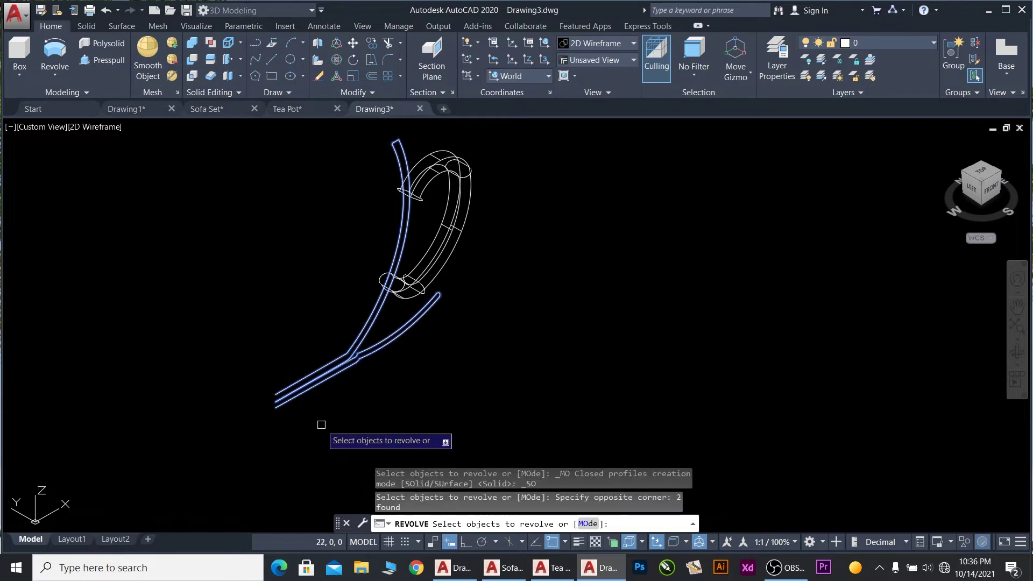
key("Return")
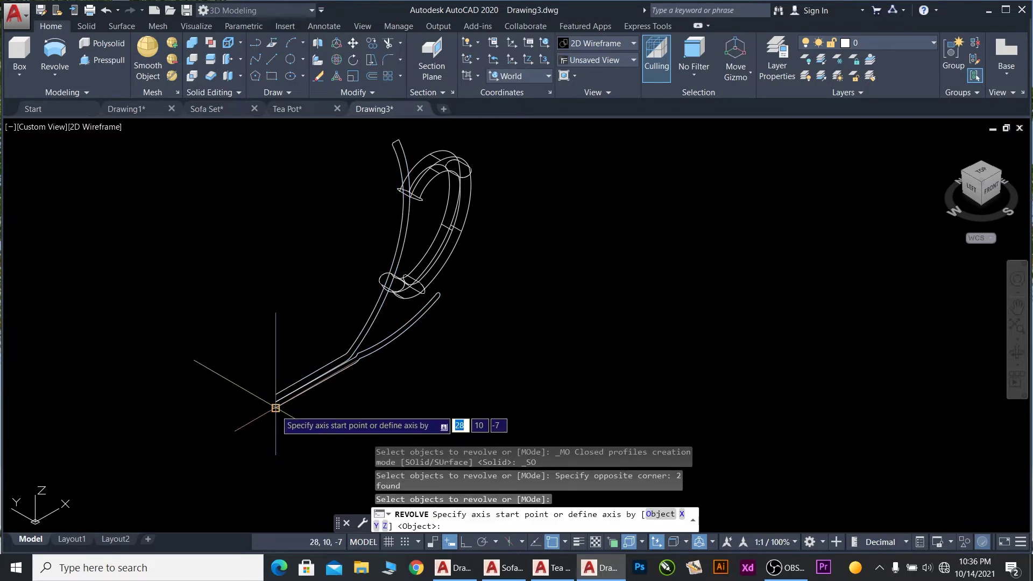
left_click(467, 542)
left_click(276, 408)
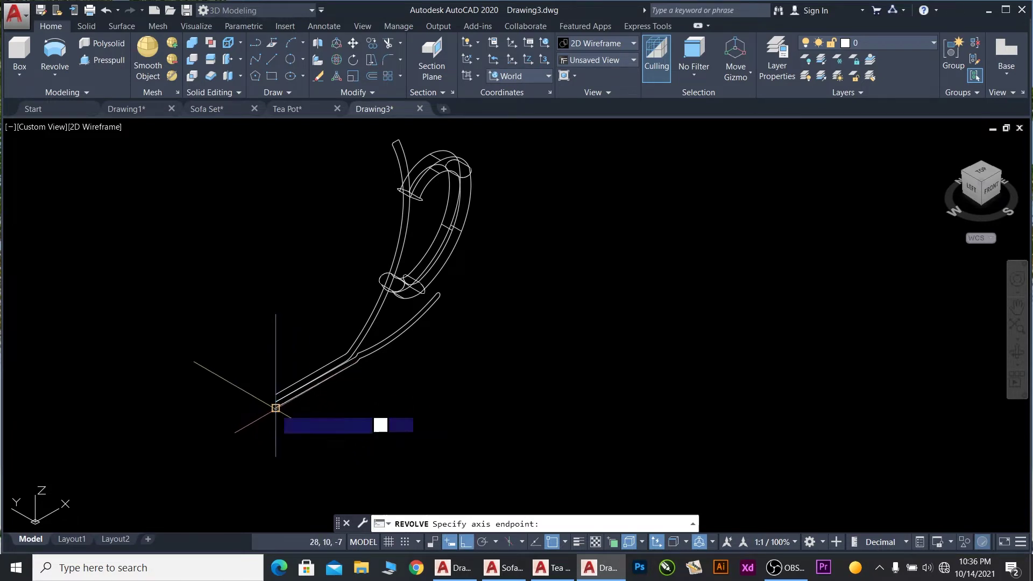
left_click(275, 318)
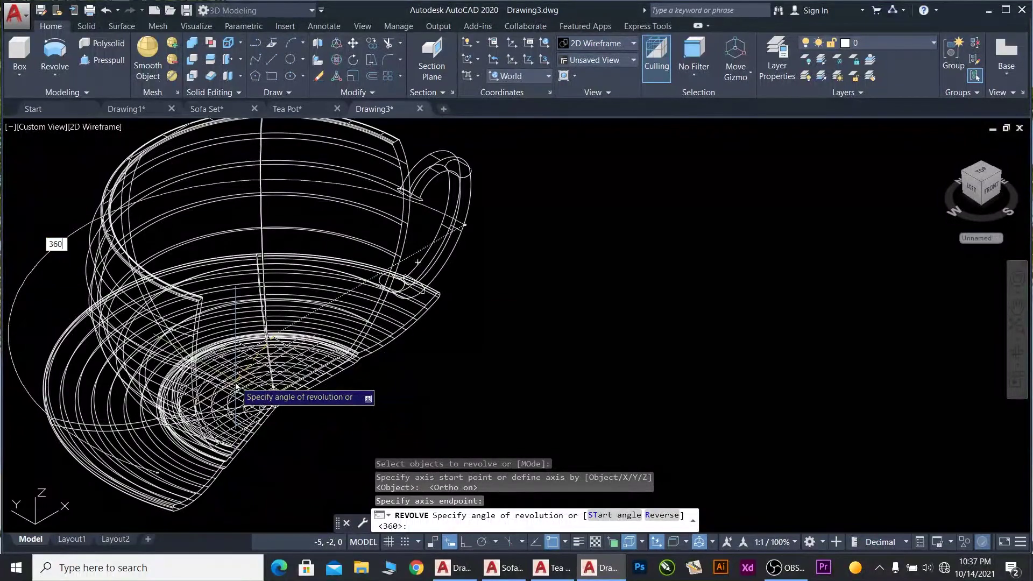
key("Return")
scroll(512, 290, "down", 2)
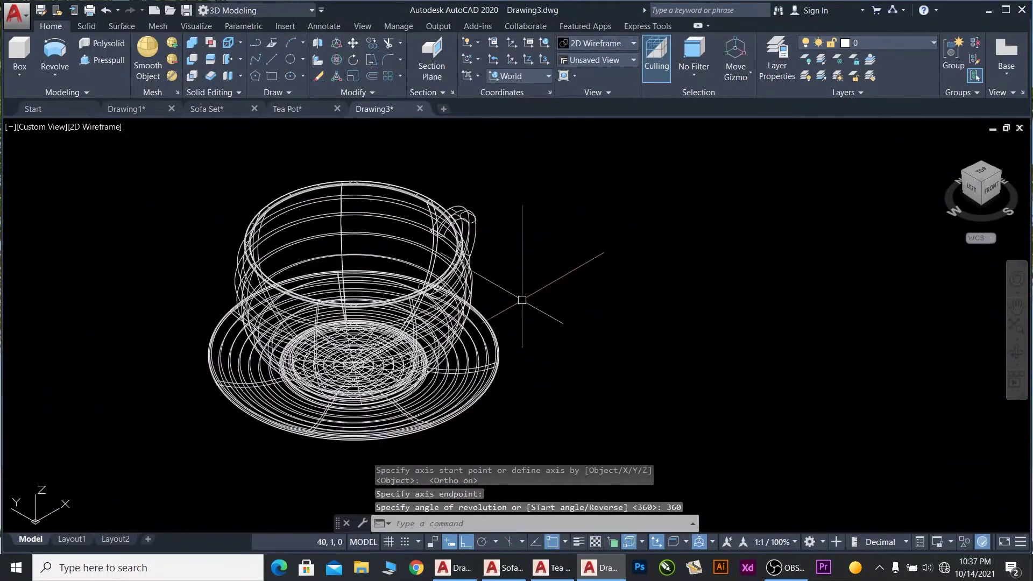
key("Escape")
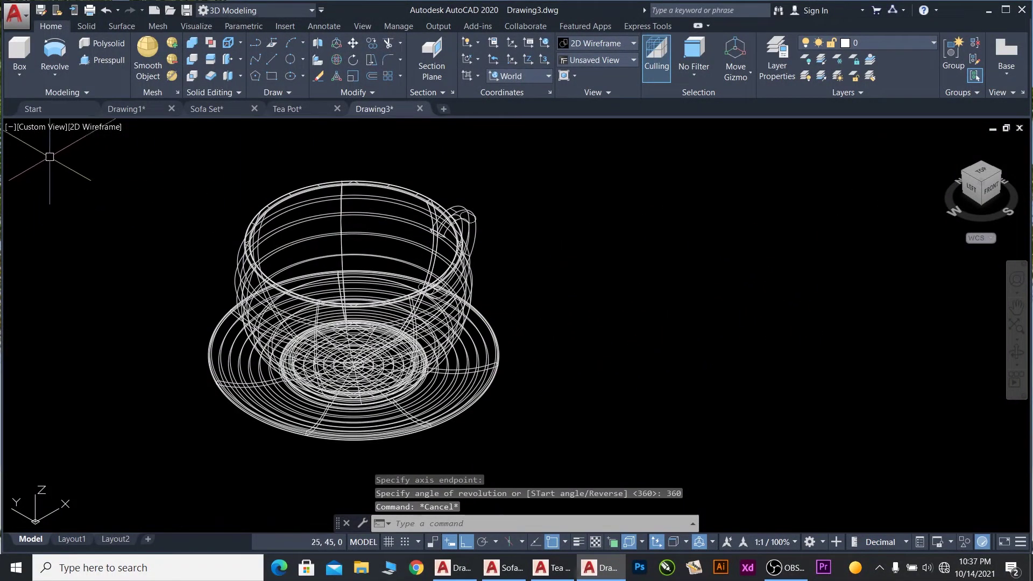
- Switch the viewport to the Realistic visual style and orbit to face the cup's front
left_click(82, 129)
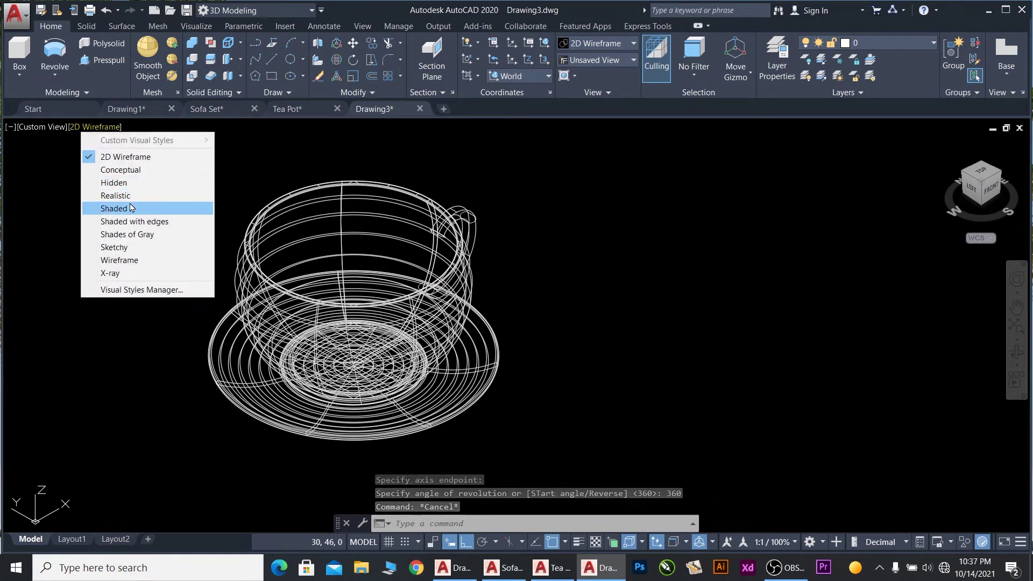
left_click(136, 196)
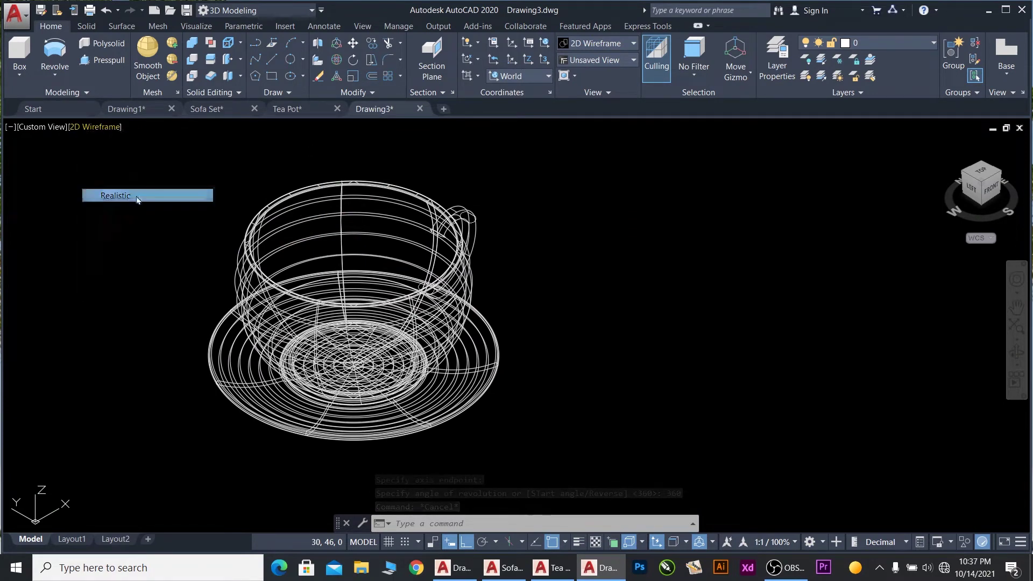
scroll(410, 305, "down", 2)
scroll(410, 305, "down", 2)
scroll(410, 306, "up", 4)
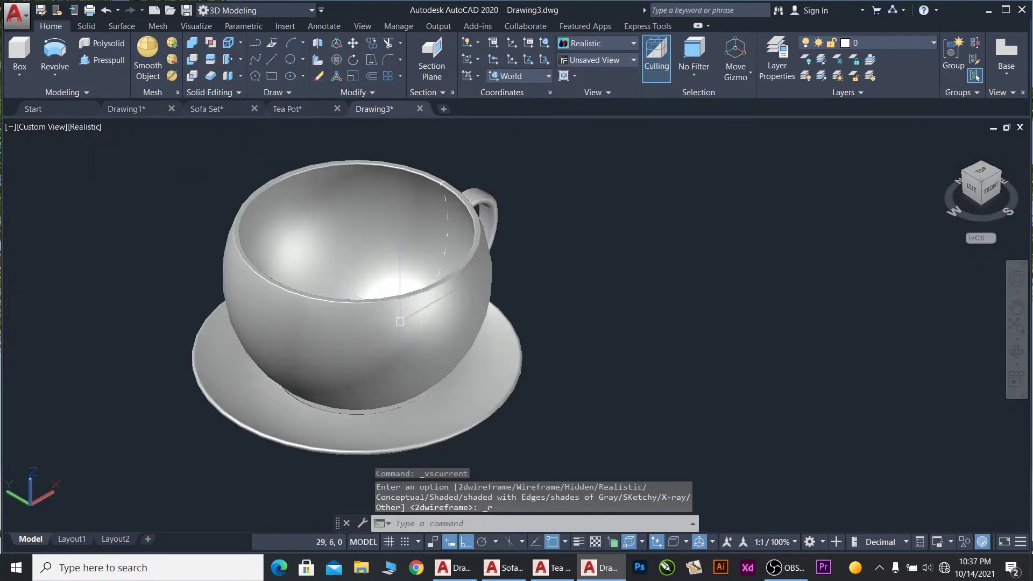
mouse_move(631, 347)
middle_mouse_down("shift")
mouse_move(371, 286)
mouse_move(408, 313)
mouse_move(563, 267)
middle_mouse_up("shift")
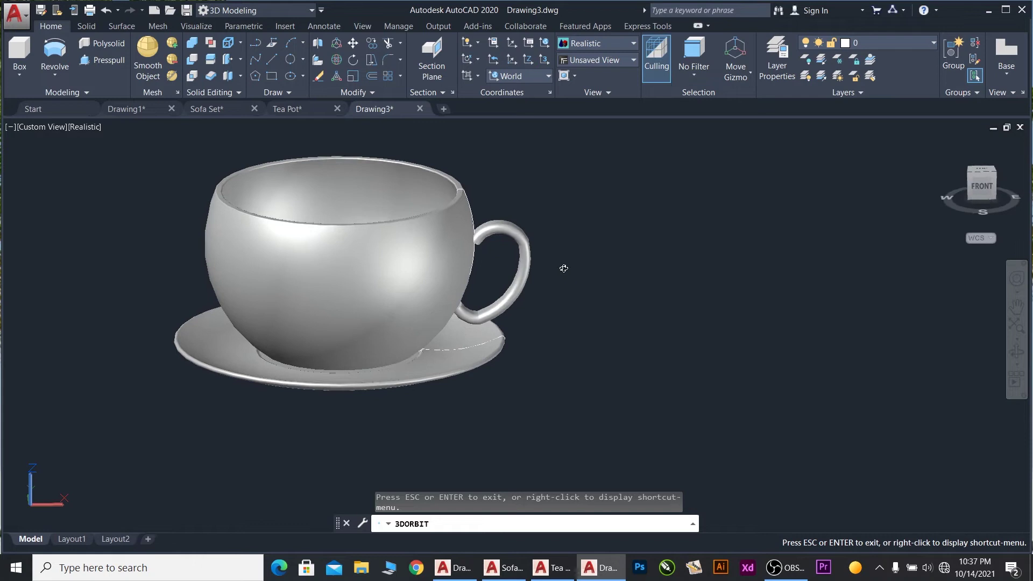
- Move the handle a 0.1 displacement toward the cup body
left_click(528, 254)
type("m")
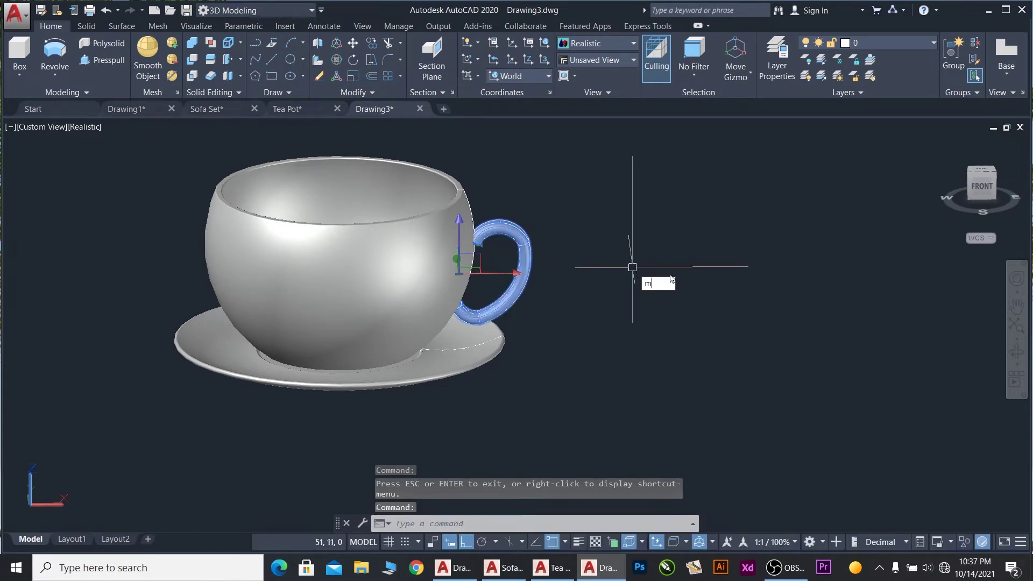
key("Return")
left_click(769, 263)
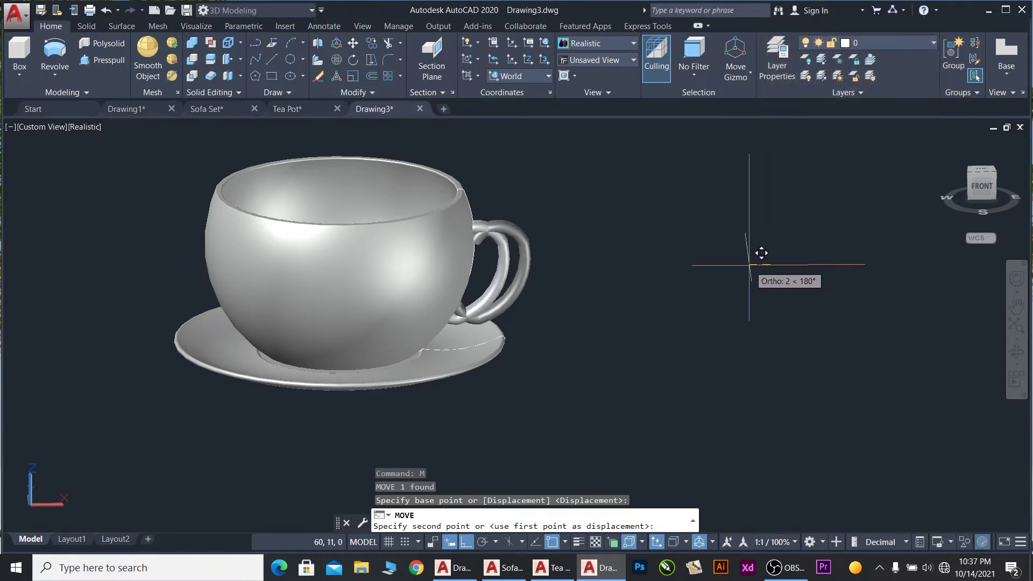
type(".1")
key("Return")
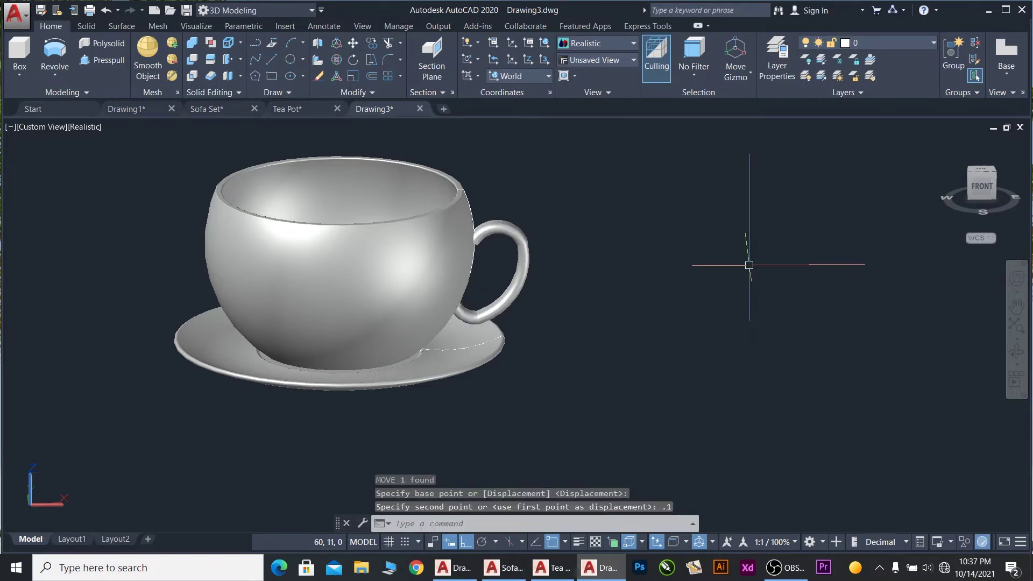
scroll(476, 269, "up", 2)
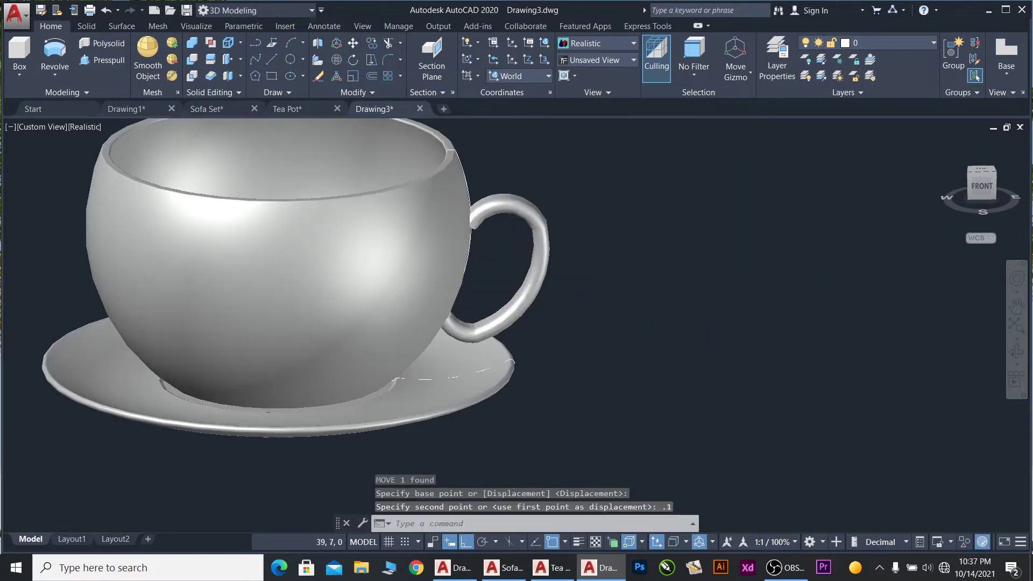
- Move the handle again by a tiny amount to fine-tune its fit against the cup
left_click(543, 283)
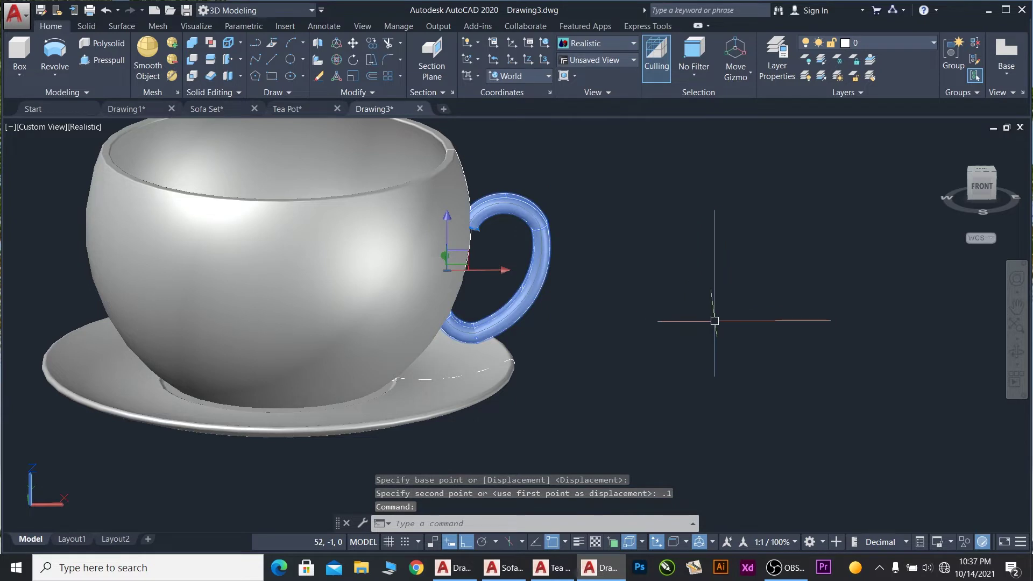
type("m")
key("Return")
left_click(752, 279)
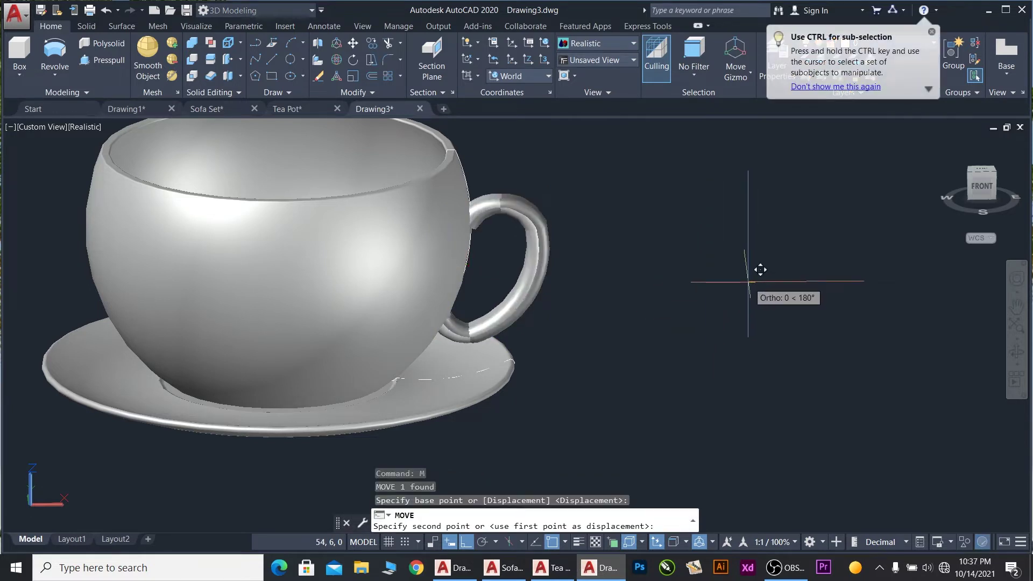
left_click(747, 281)
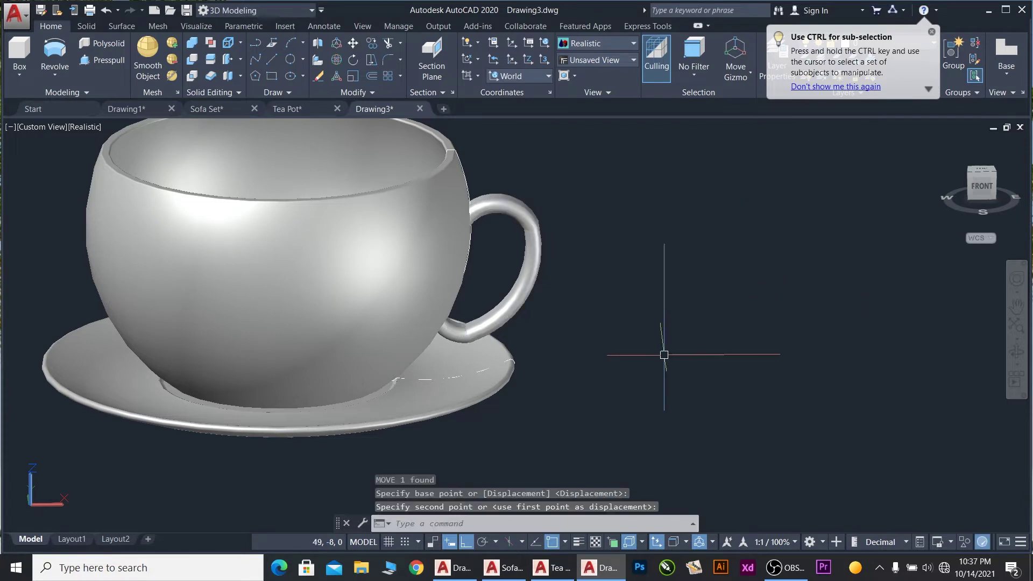
- Orbit and zoom around the shaded cup to check how the handle fits
mouse_move(595, 342)
middle_mouse_down("shift")
mouse_move(418, 317)
mouse_move(414, 291)
mouse_move(445, 212)
middle_mouse_up("shift")
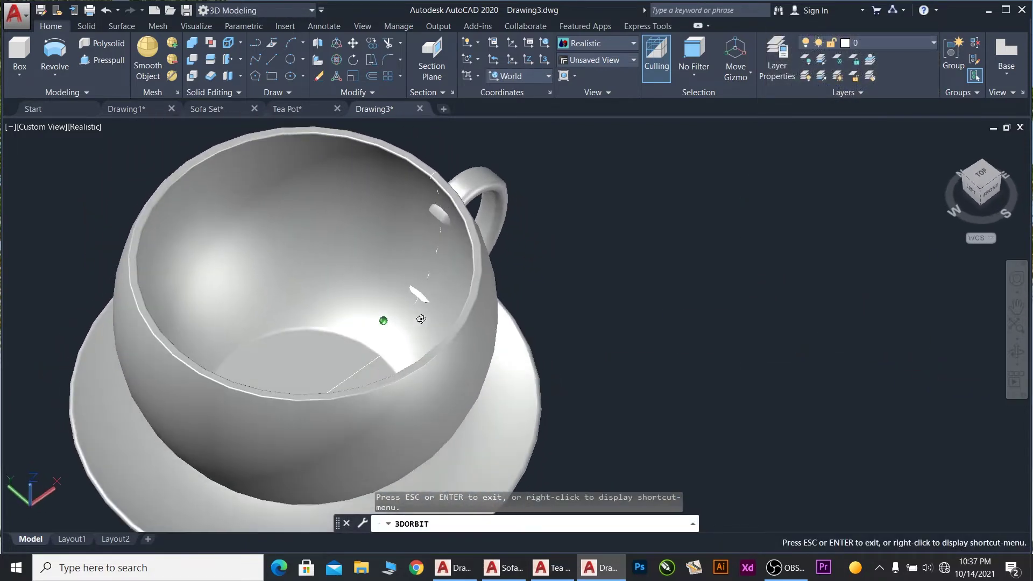
scroll(445, 212, "up", 1)
scroll(447, 216, "up", 1)
scroll(449, 219, "up", 1)
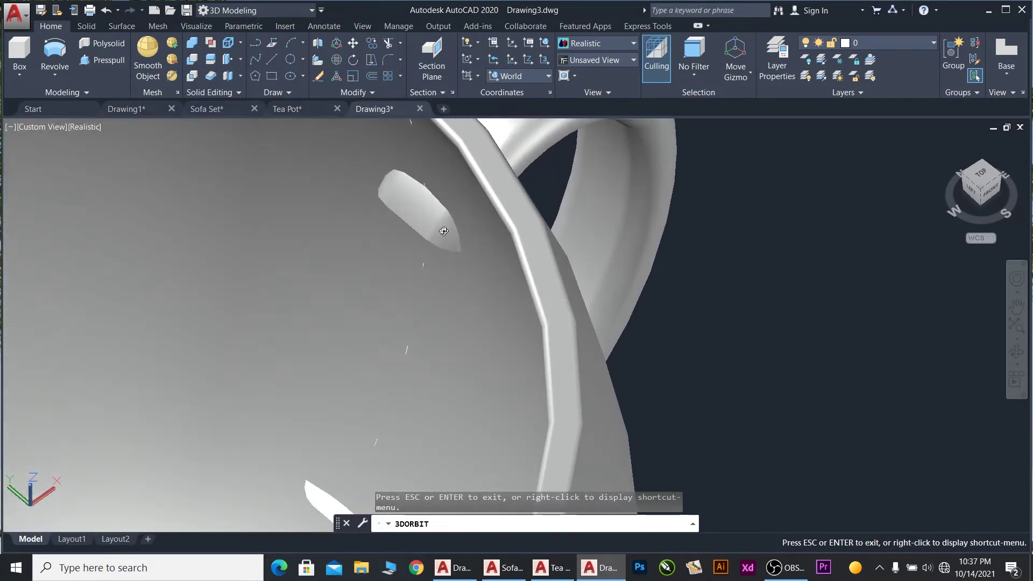
scroll(451, 224, "up", 1)
scroll(484, 253, "down", 5)
mouse_move(526, 277)
middle_mouse_down("shift")
mouse_move(485, 237)
mouse_move(520, 231)
middle_mouse_up("shift")
scroll(478, 227, "up", 2)
scroll(520, 230, "down", 3)
scroll(520, 230, "down", 3)
scroll(521, 232, "down", 1)
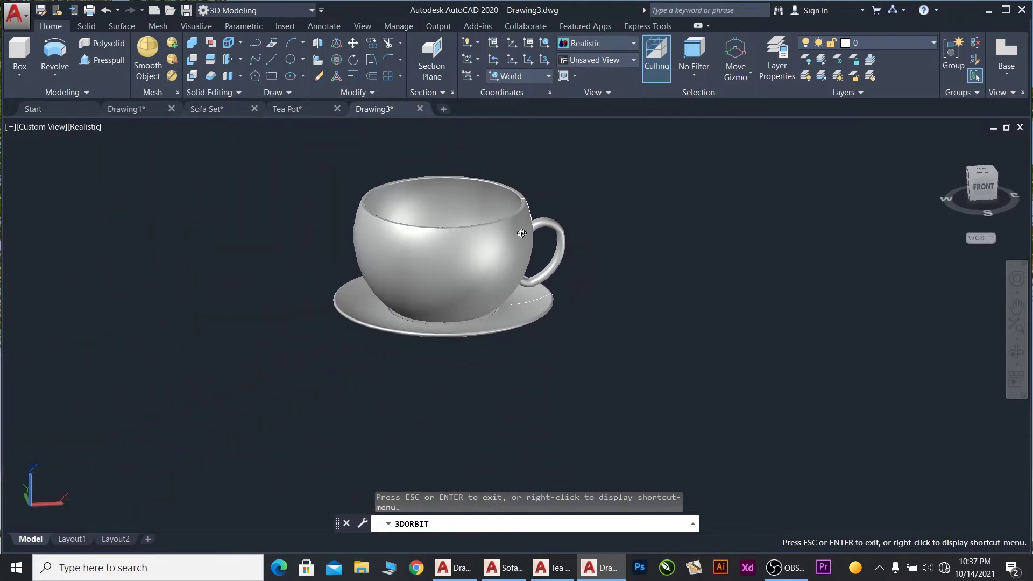
scroll(519, 226, "up", 2)
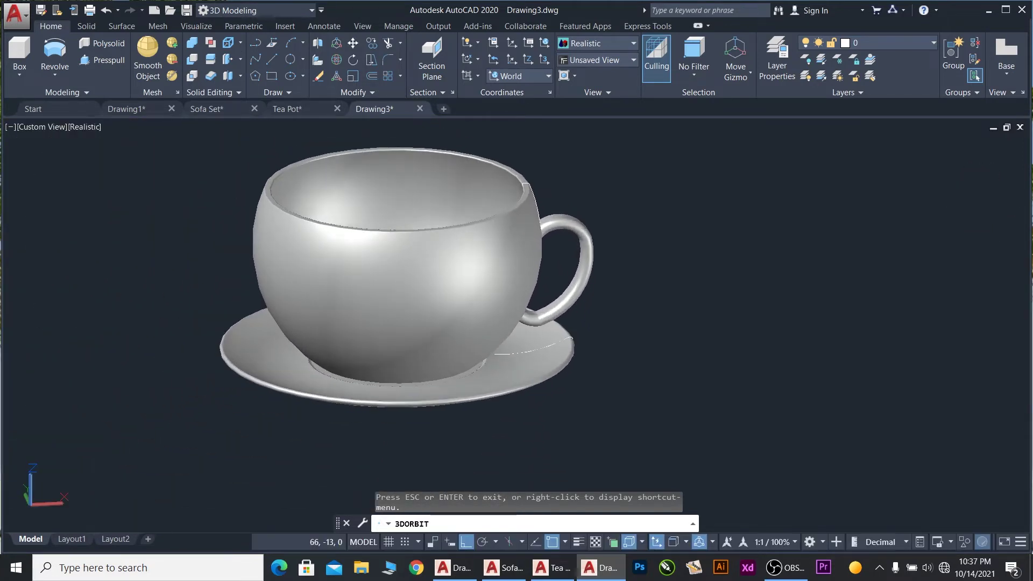
key("Escape")
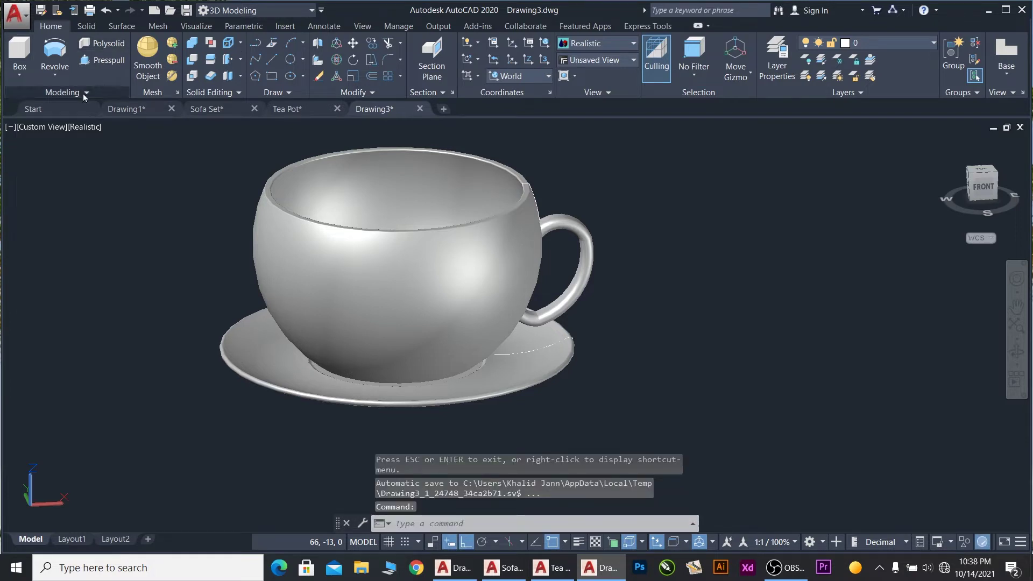
- Select the stray curve lying on the saucer beside the cup base
scroll(434, 291, "up", 2)
scroll(562, 344, "up", 2)
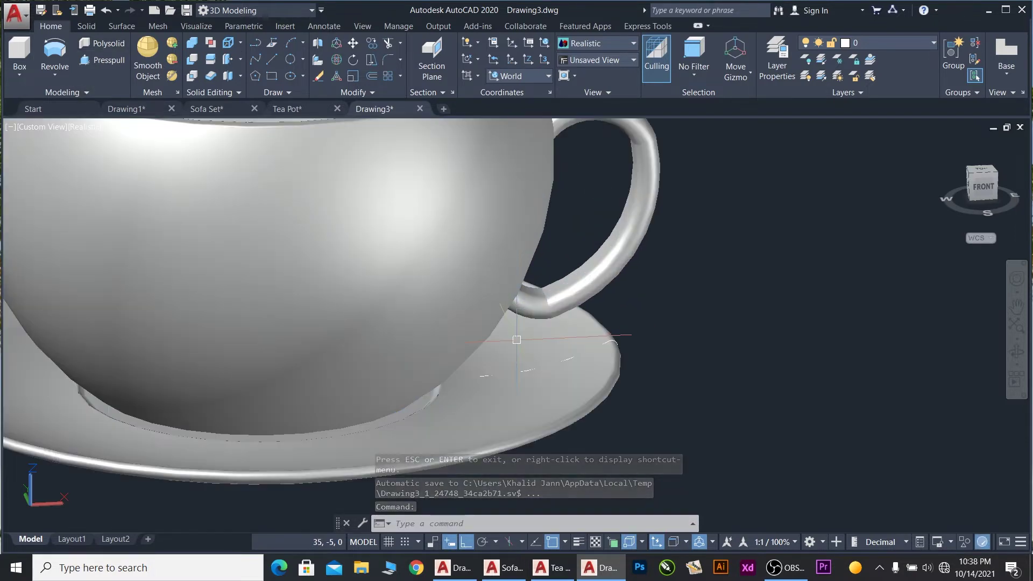
left_click(579, 352, "ctrl")
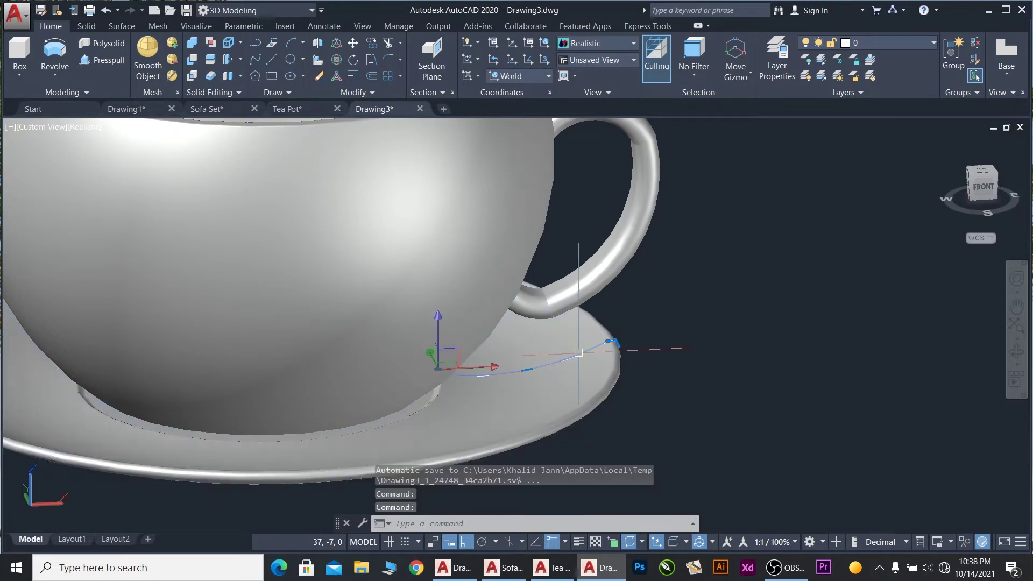
scroll(688, 311, "down", 3)
scroll(700, 285, "down", 2)
- Delete the selected stray curve from the saucer
key("Delete")
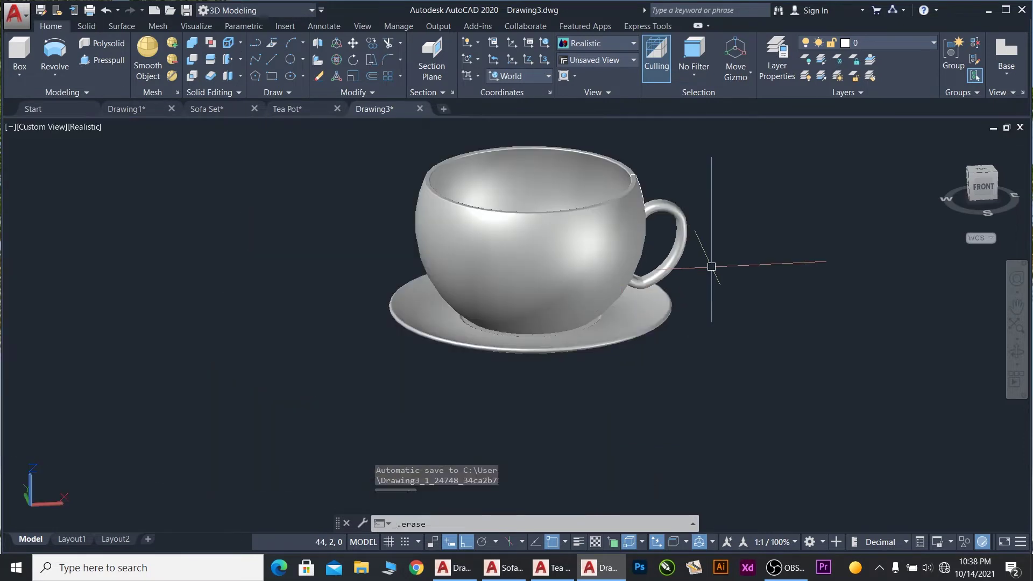
scroll(644, 304, "up", 2)
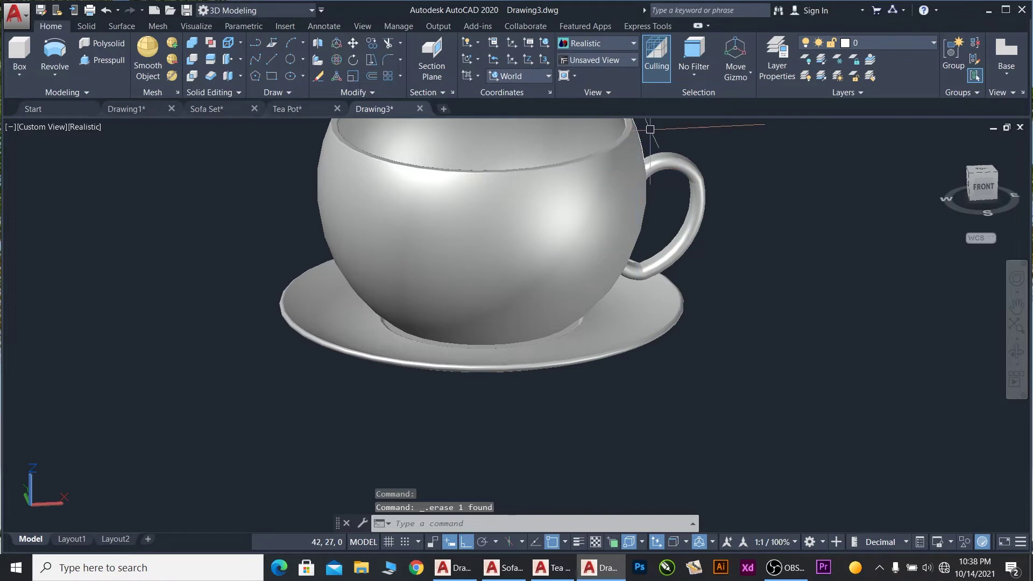
scroll(650, 181, "down", 3)
scroll(568, 123, "down", 2)
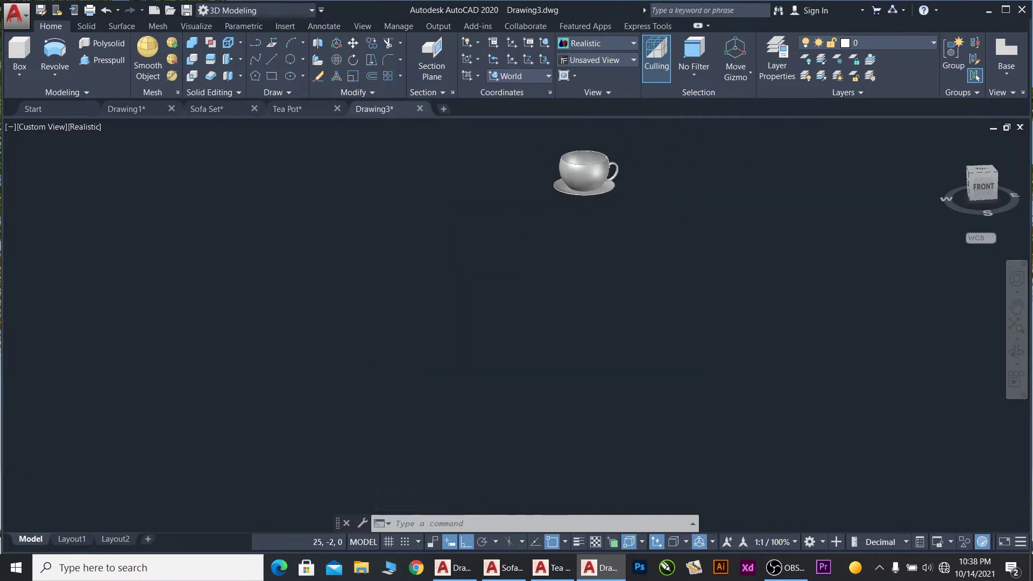
- Window-select the leftover object on the cup's right side and erase it
middle_click_drag(577, 121, 589, 237)
scroll(592, 231, "up", 2)
scroll(592, 231, "up", 3)
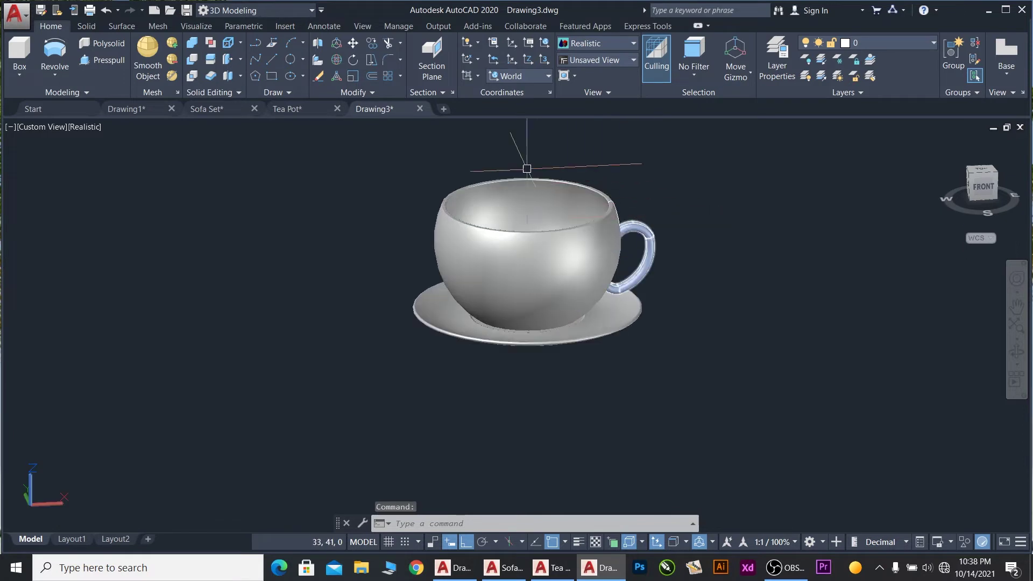
left_click(522, 153)
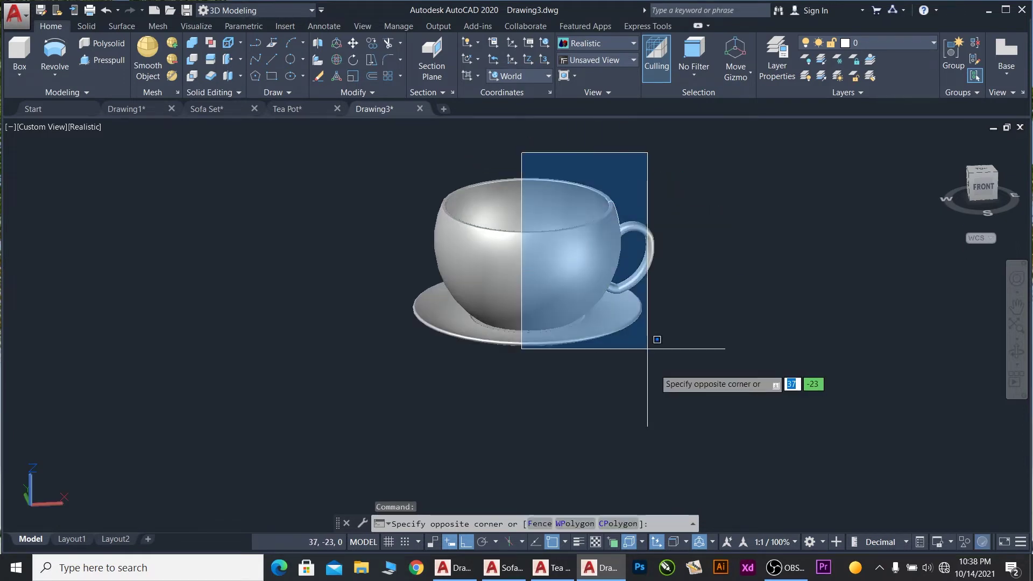
left_click(655, 385)
key("Delete")
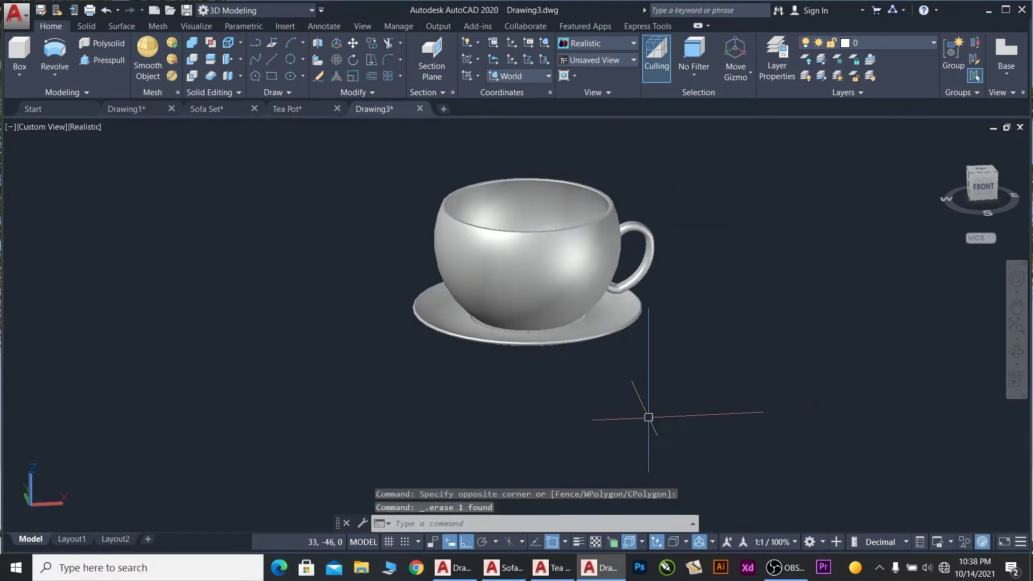
scroll(619, 283, "up", 2)
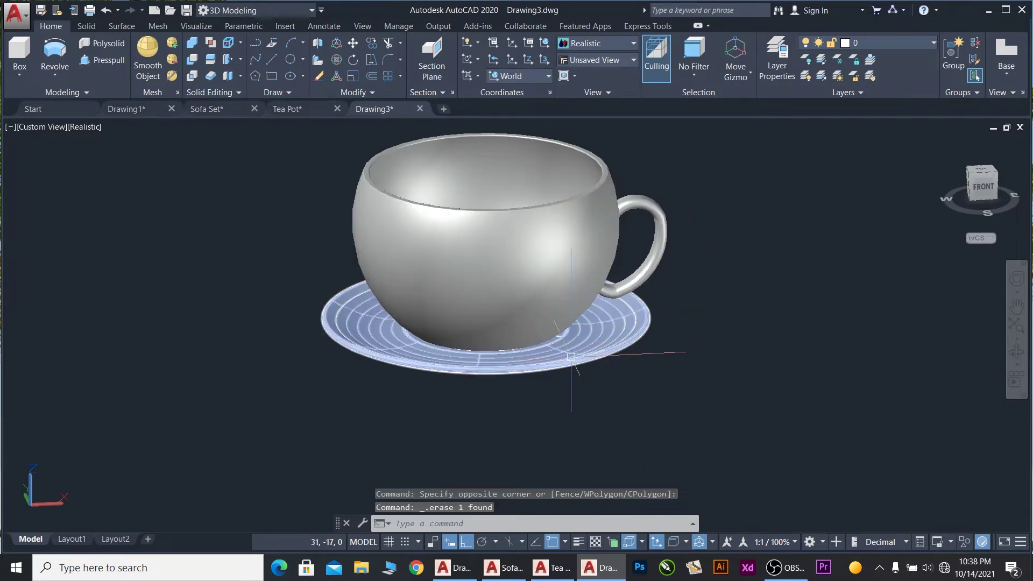
scroll(571, 357, "down", 2)
scroll(663, 269, "up", 2)
scroll(592, 323, "up", 2)
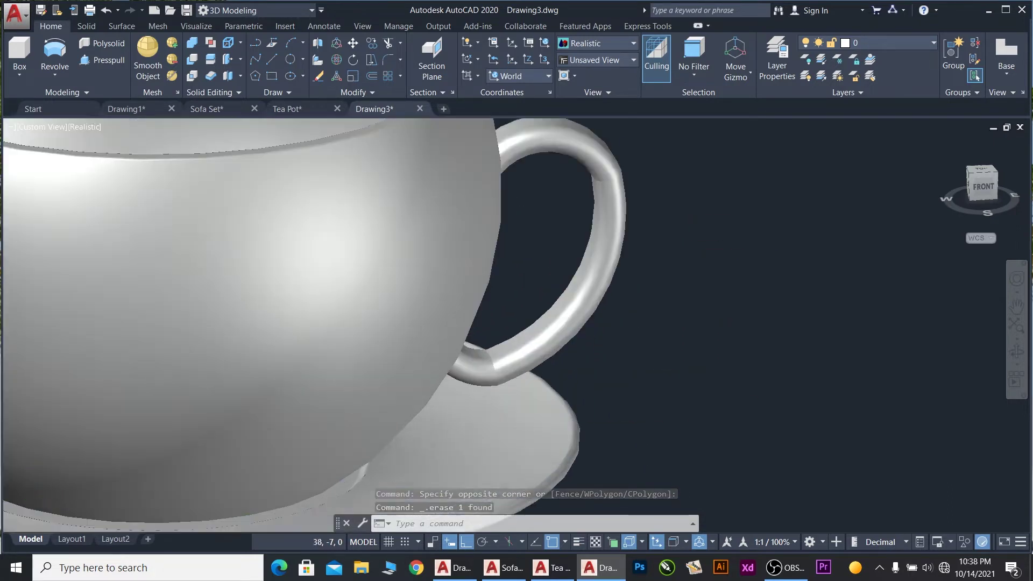
scroll(538, 370, "down", 1)
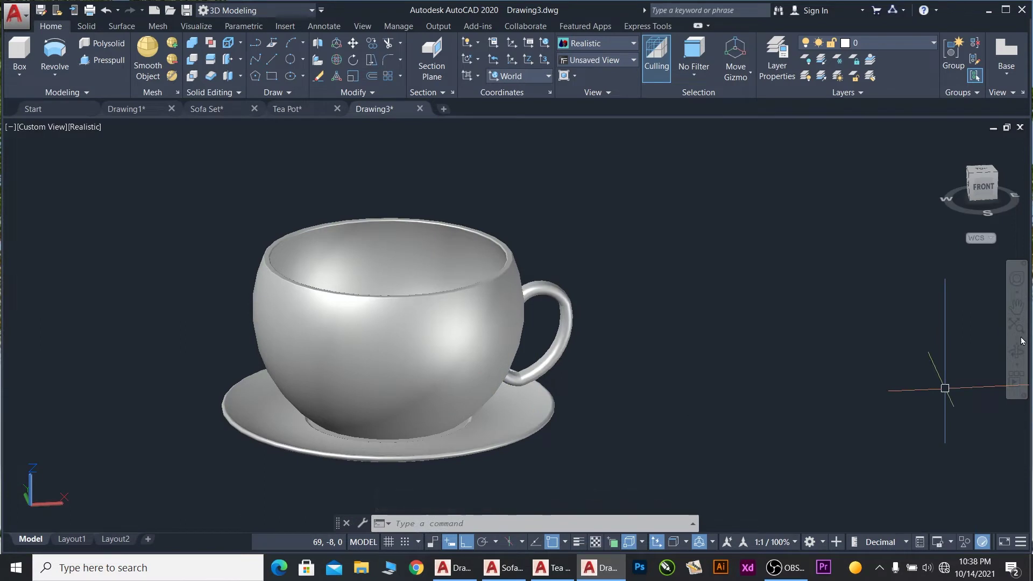
- Set the viewport to the preset Front view so the cup and saucer appear in profile
left_click(1018, 354)
mouse_move(538, 344)
left_mouse_down()
mouse_move(315, 325)
mouse_move(226, 339)
mouse_move(212, 380)
mouse_move(269, 427)
mouse_move(514, 416)
mouse_move(546, 388)
mouse_move(533, 389)
left_mouse_up()
key("Escape")
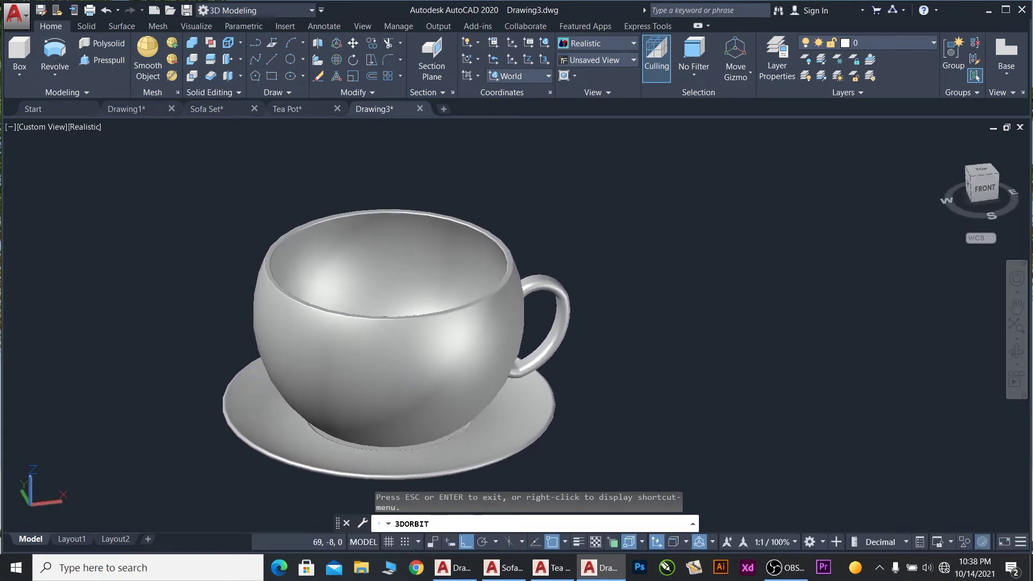
left_click(40, 128)
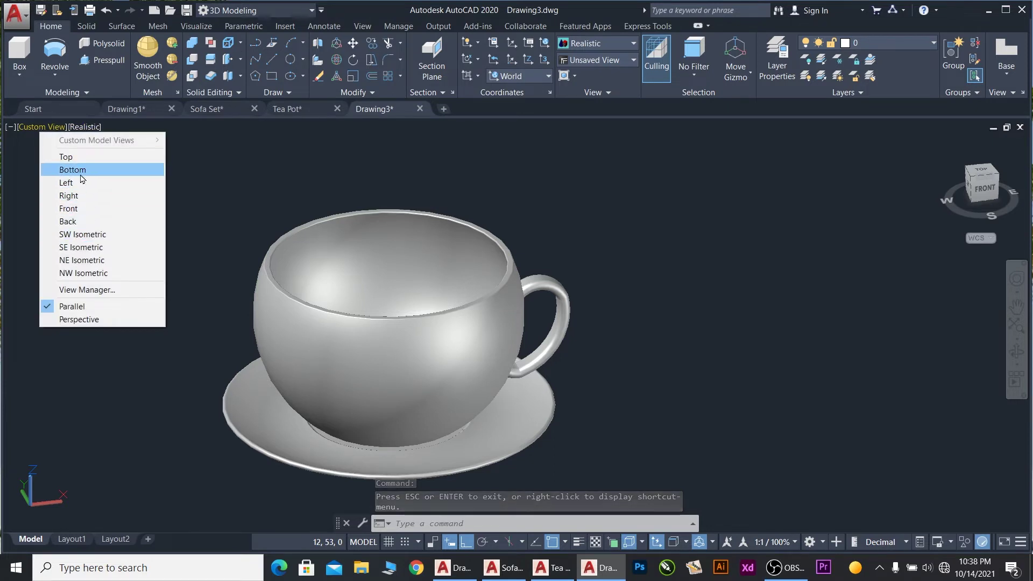
left_click(86, 209)
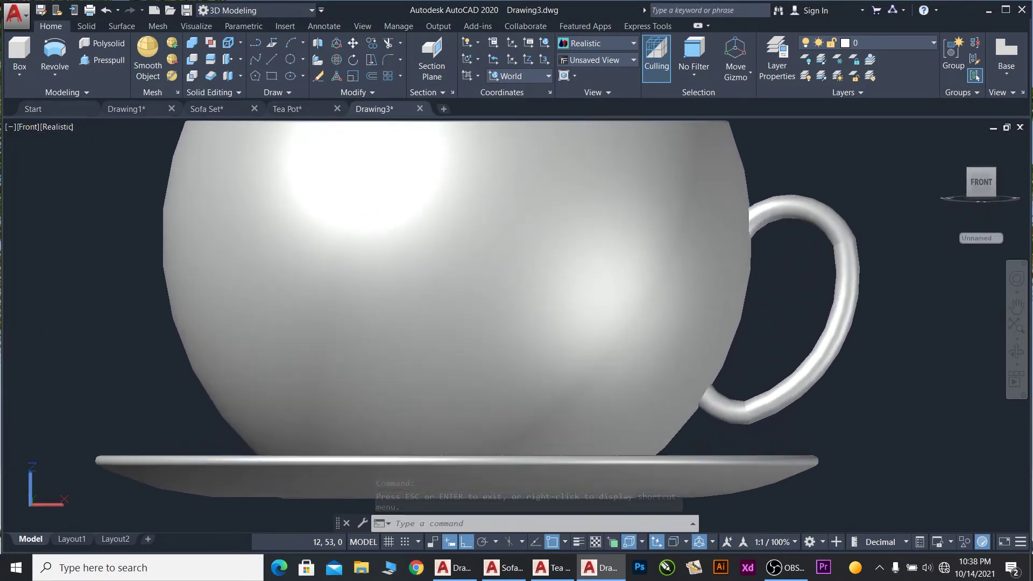
scroll(624, 249, "up", 2)
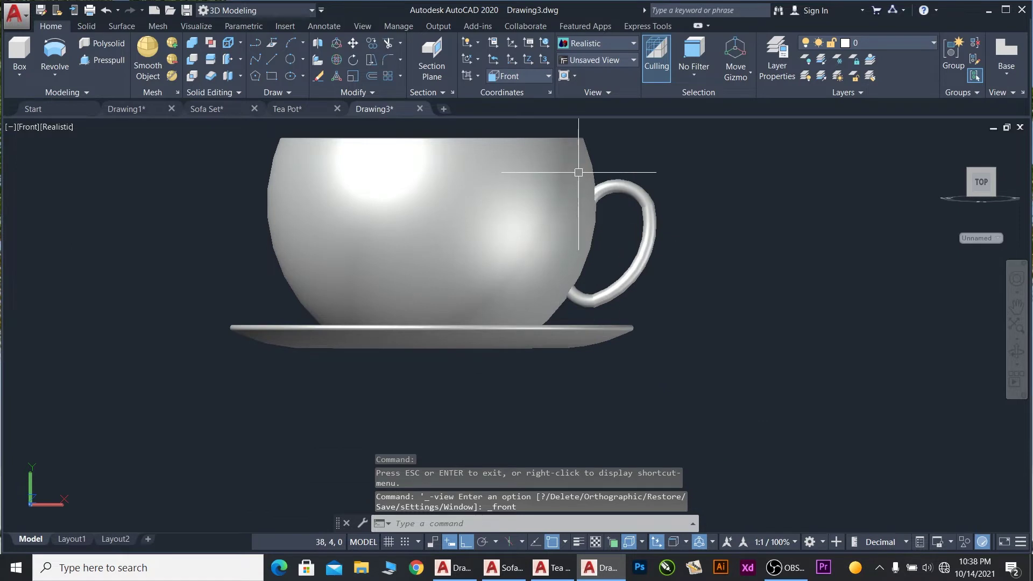
scroll(579, 172, "up", 2)
scroll(597, 273, "down", 4)
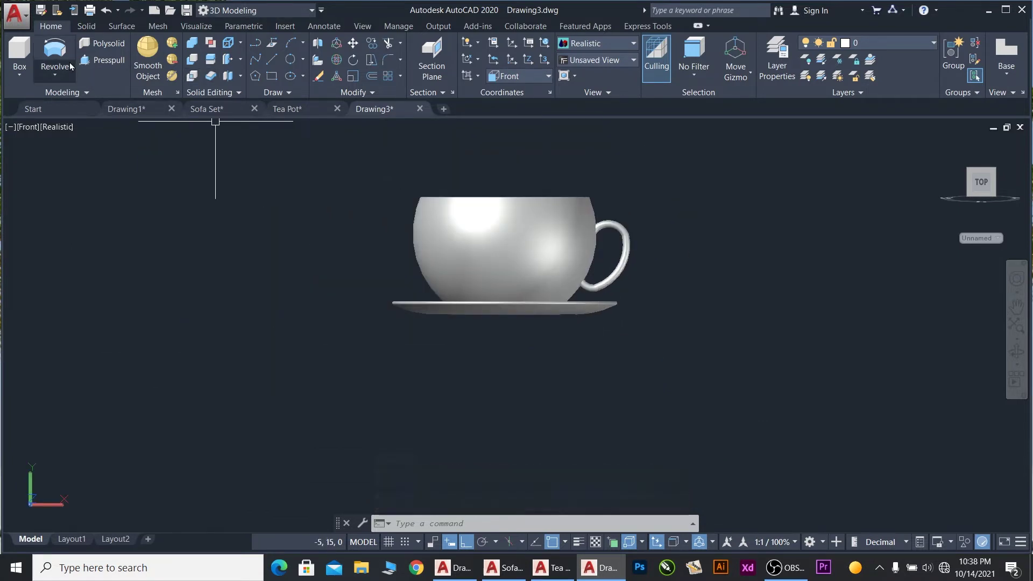
- Draw a radius-11 centre-radius circle on the cup's centre, enclosing the cup body
left_click(302, 60)
left_click(322, 81)
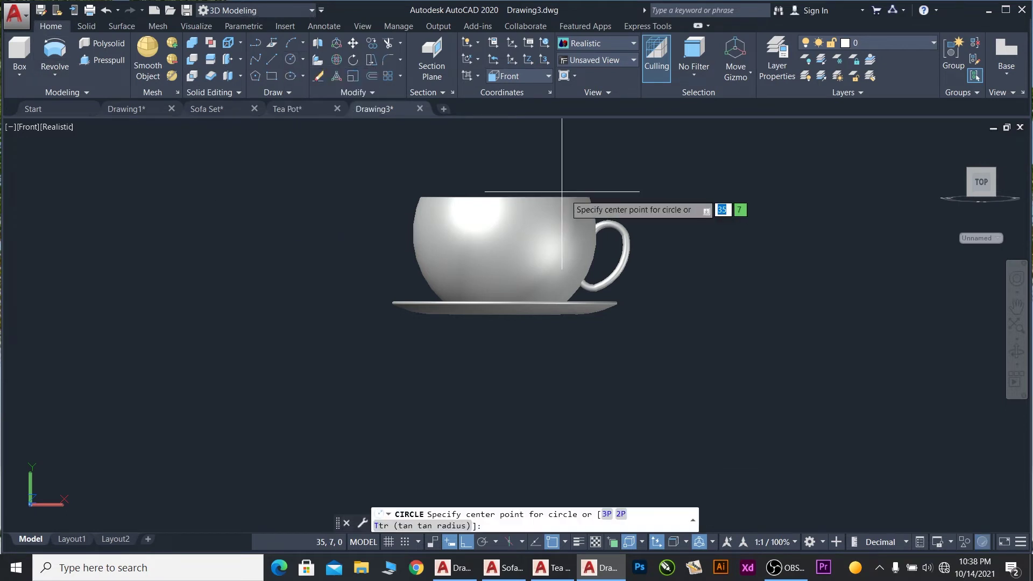
left_click(504, 233)
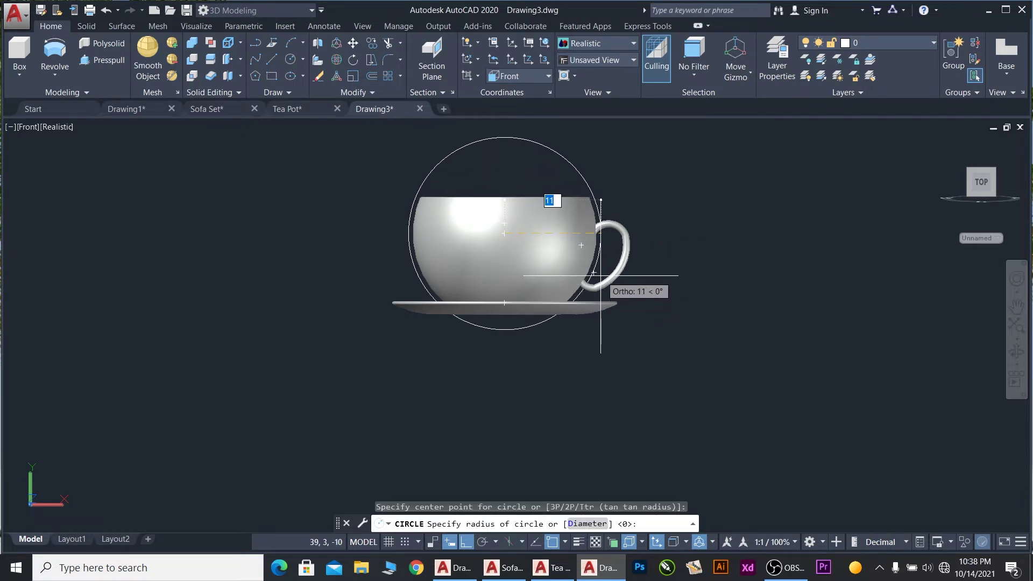
left_click(596, 244)
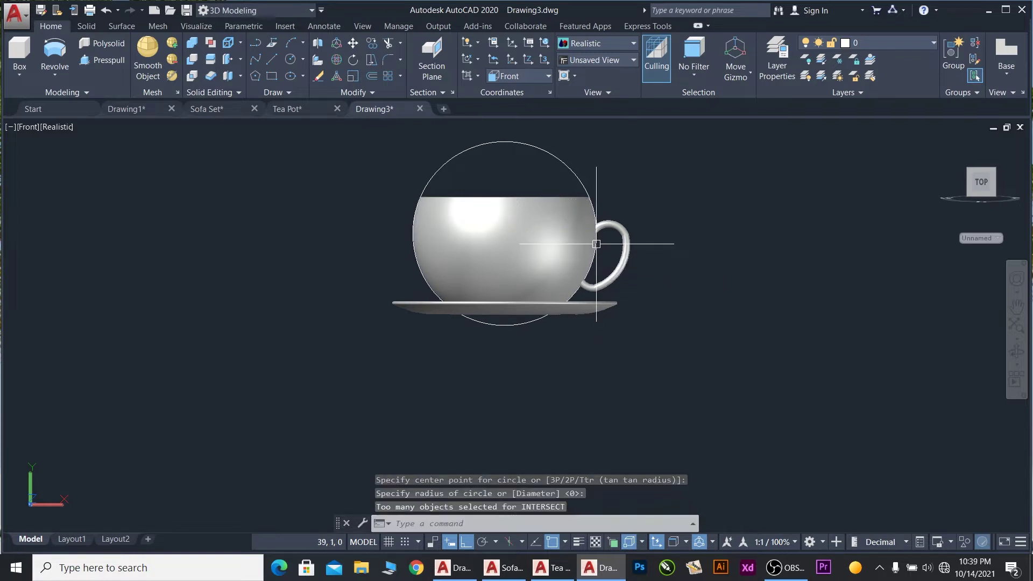
scroll(634, 219, "up", 3)
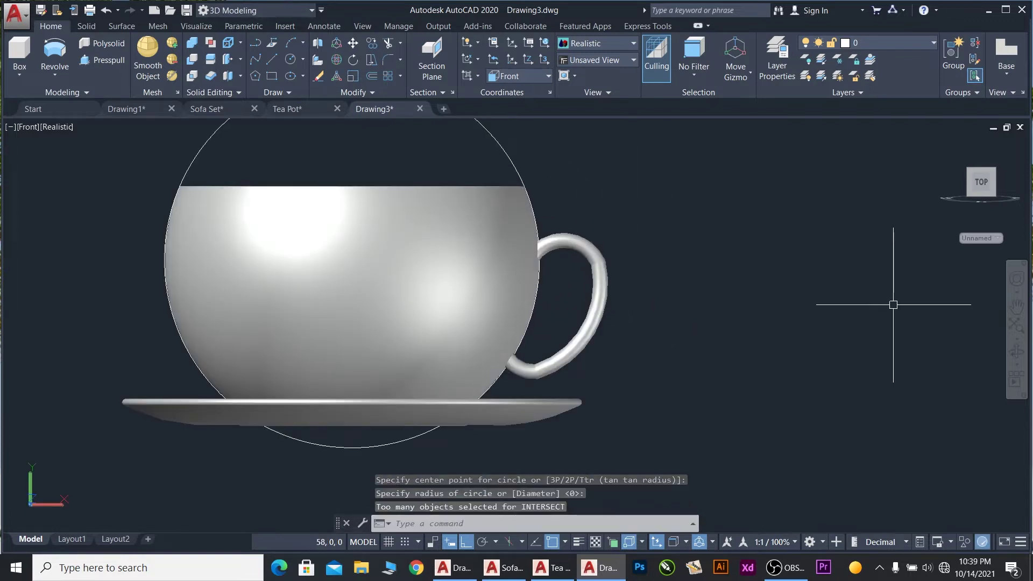
scroll(894, 304, "down", 4)
mouse_move(981, 182)
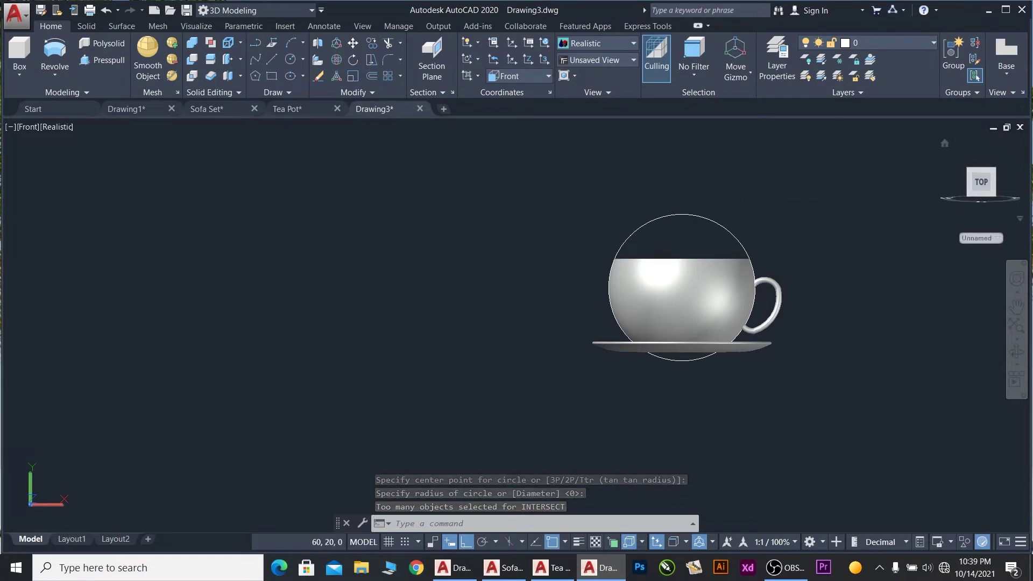
left_click_drag(981, 183, 442, 229)
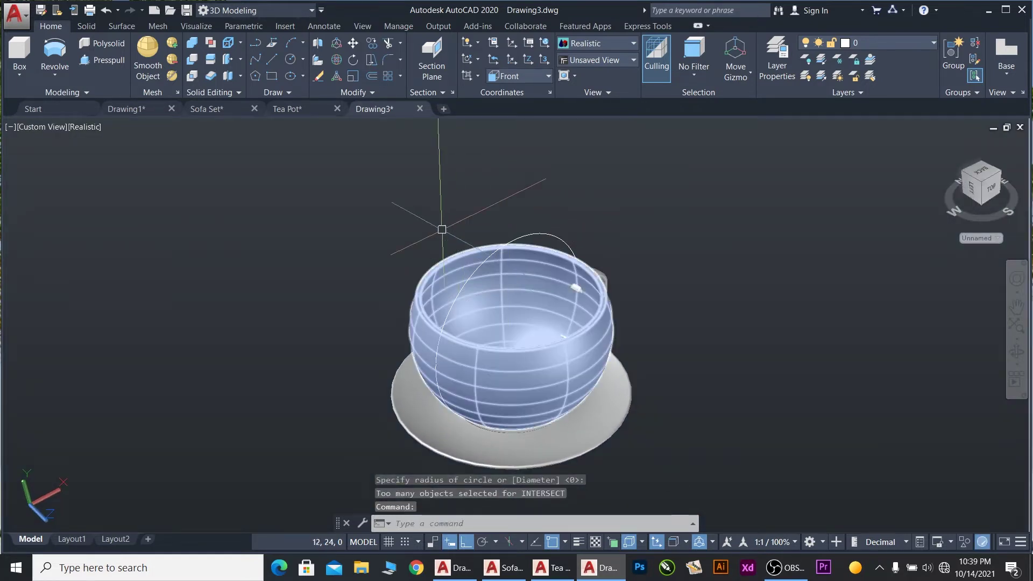
- Orbit to look down into the cup and inspect the circle crossing the rim
left_click(1017, 352)
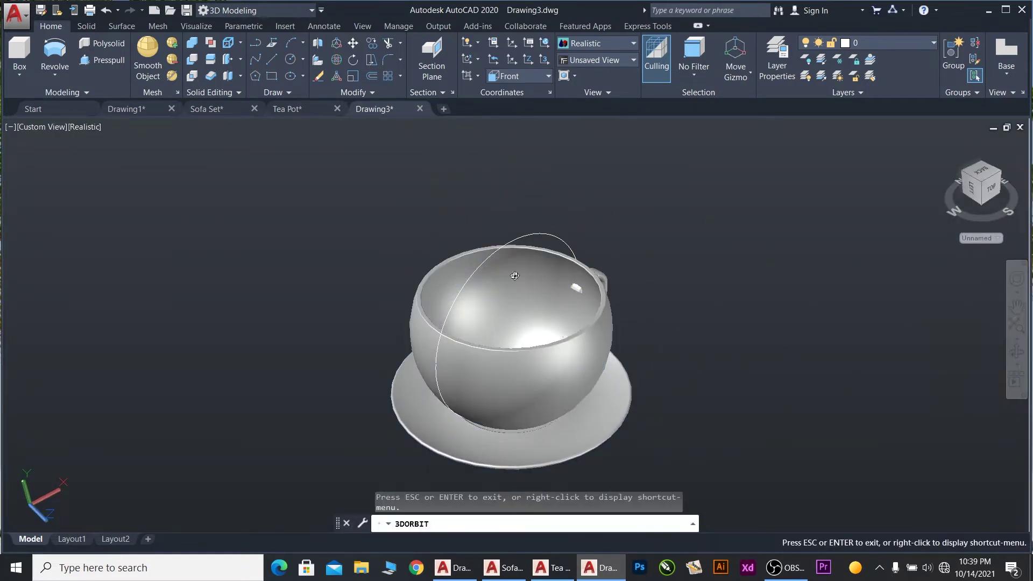
mouse_move(515, 276)
left_mouse_down()
mouse_move(407, 348)
mouse_move(498, 345)
left_mouse_up()
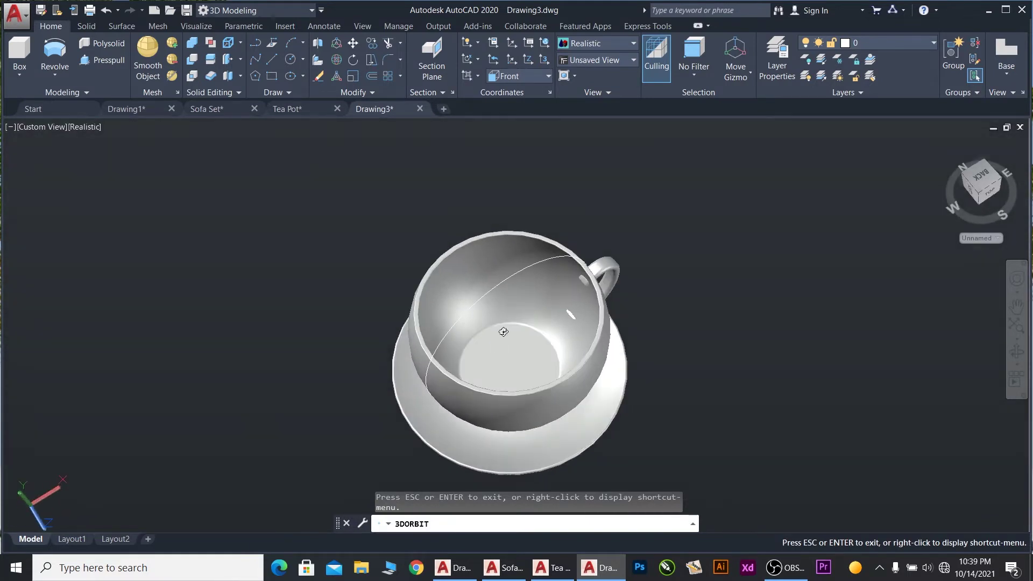
key("Escape")
left_click(529, 266)
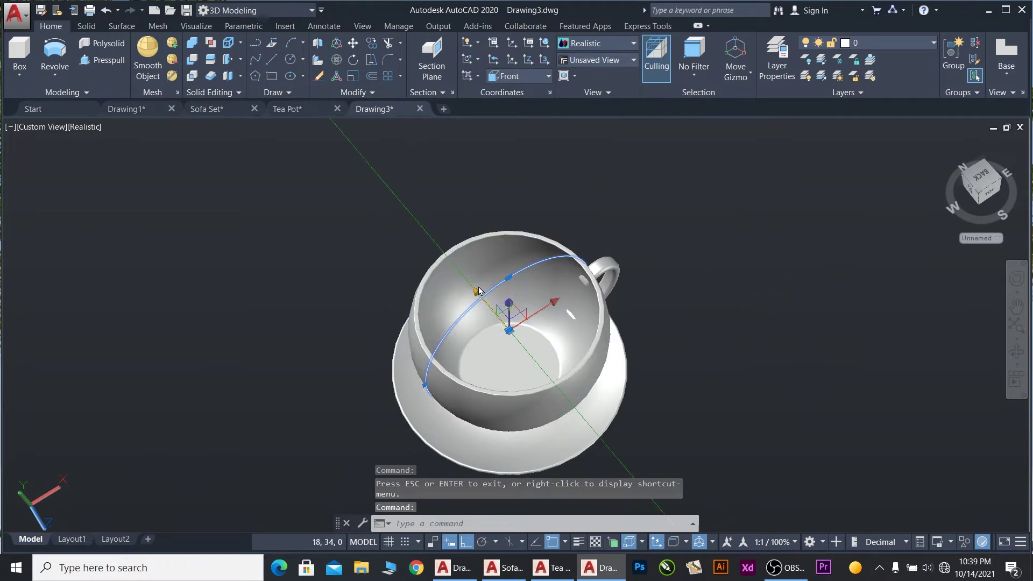
left_click(508, 330)
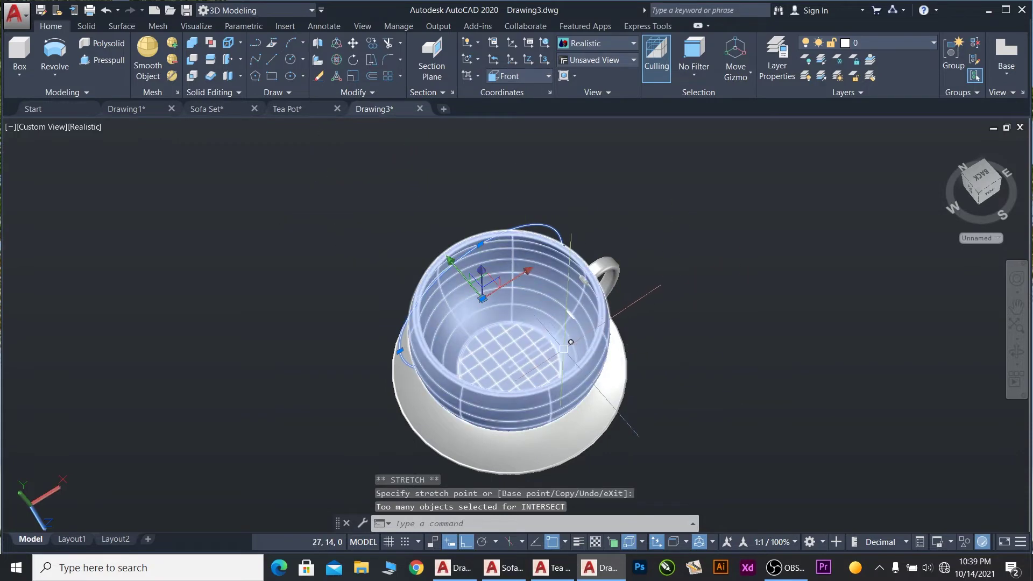
key("Escape")
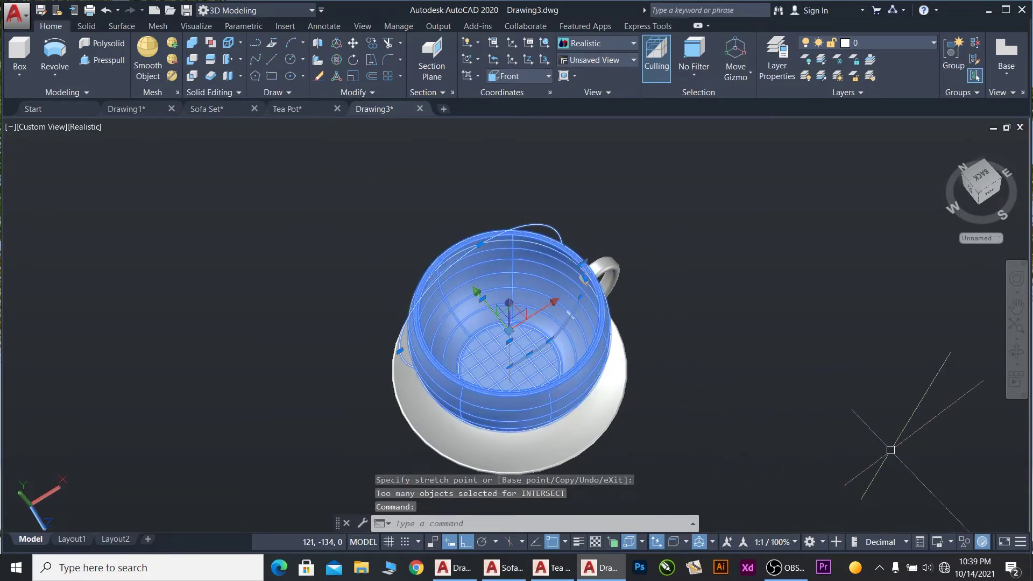
key("Escape")
- Select the cup body and hide it with Hide Objects
left_click(578, 370)
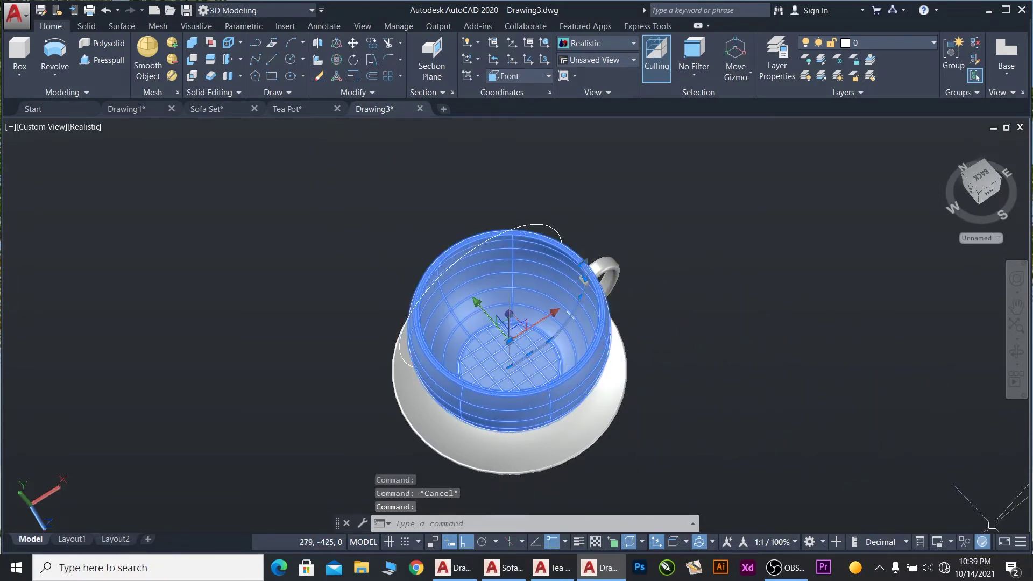
left_click(964, 544)
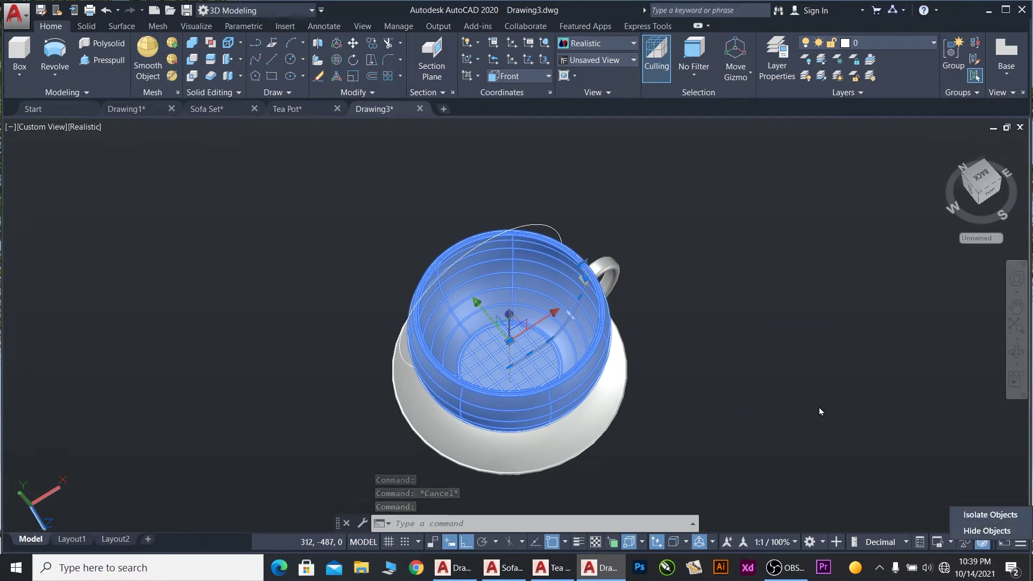
left_click(987, 530)
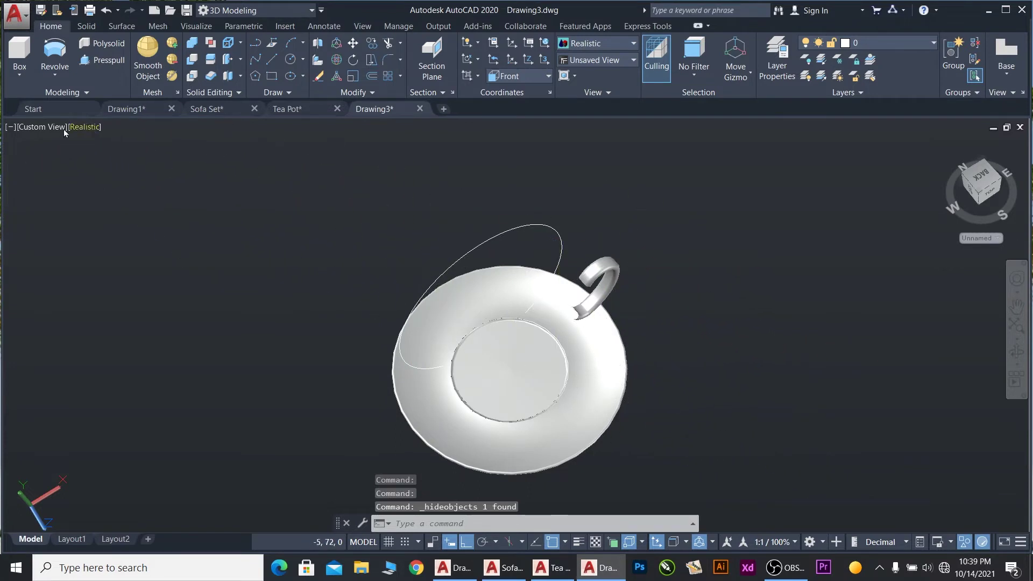
- Presspull the ellipse region up into a cylinder
left_click(102, 60)
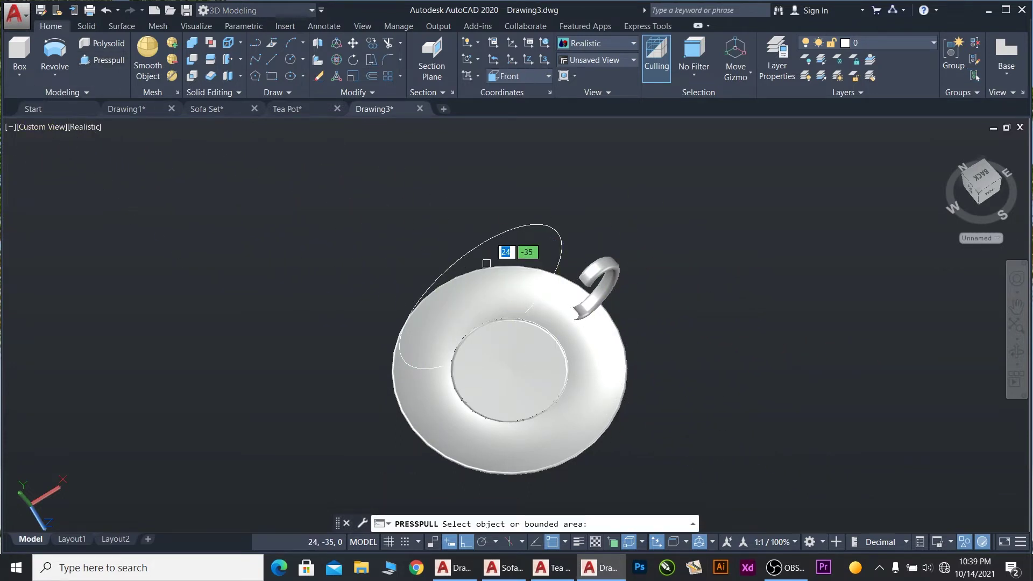
left_click(512, 232)
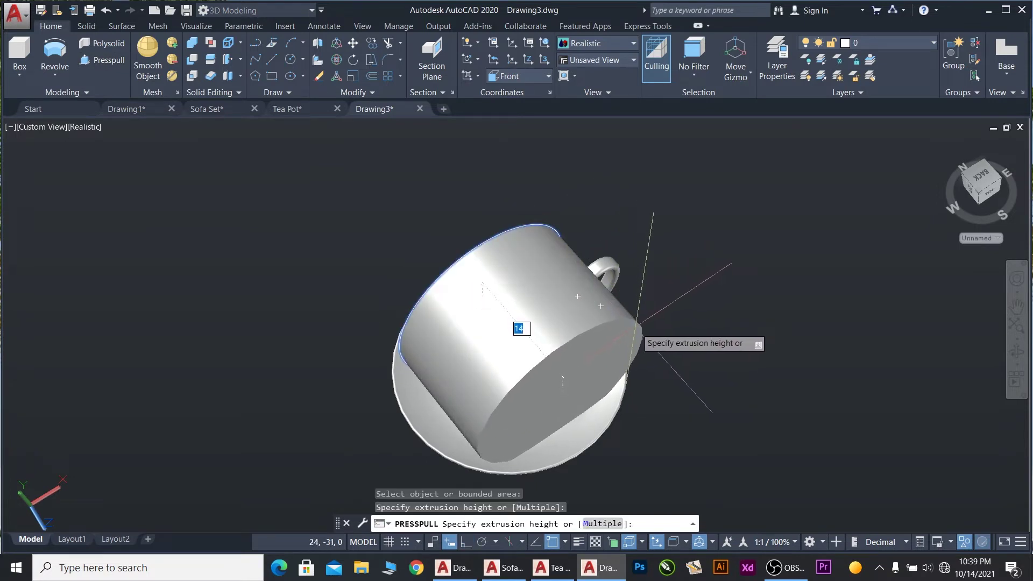
left_click(634, 321)
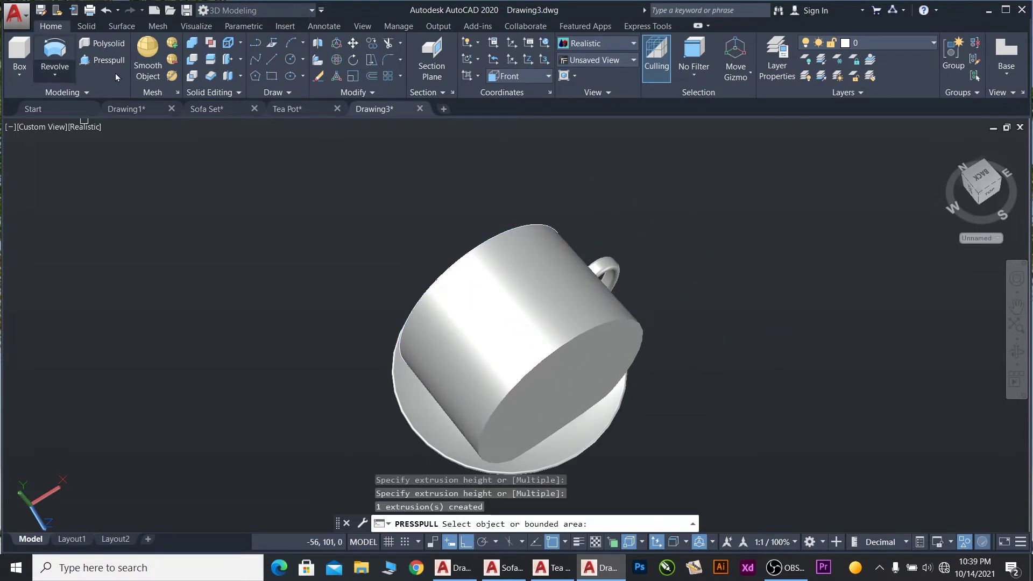
key("Return")
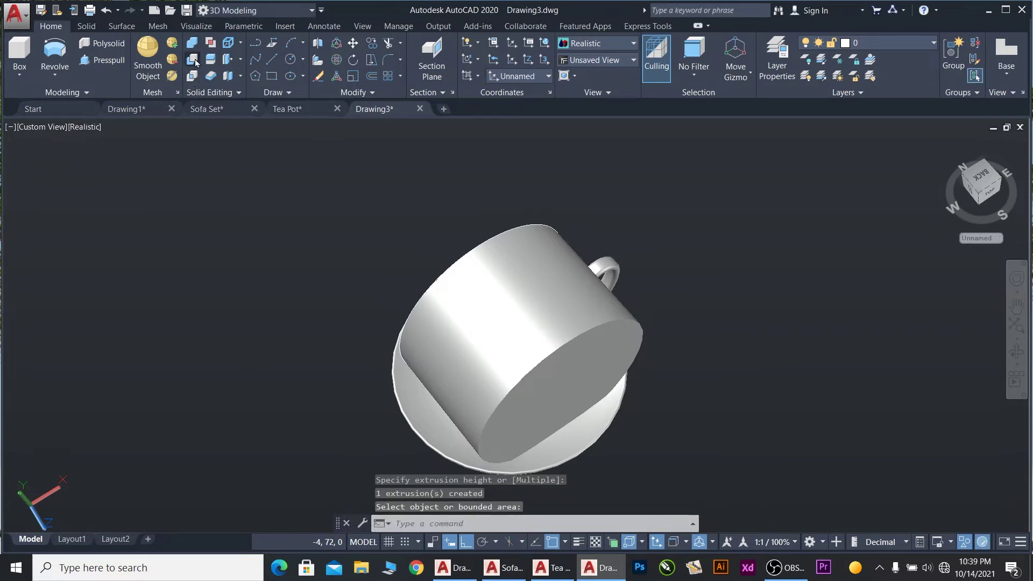
- Subtract the cylinder from the handle to trim its end
left_click(195, 63)
left_click(618, 265)
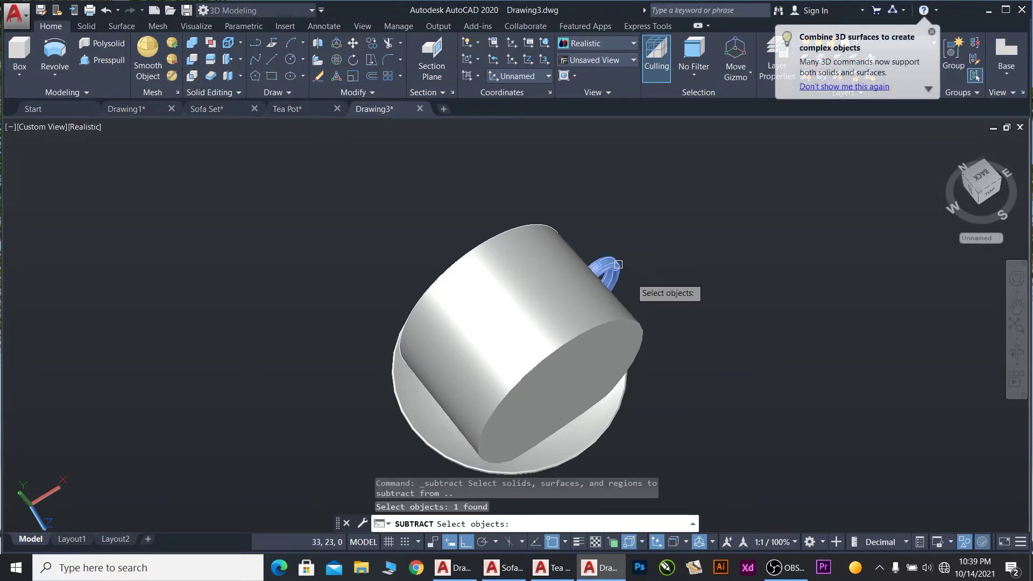
key("Return")
left_click(611, 317)
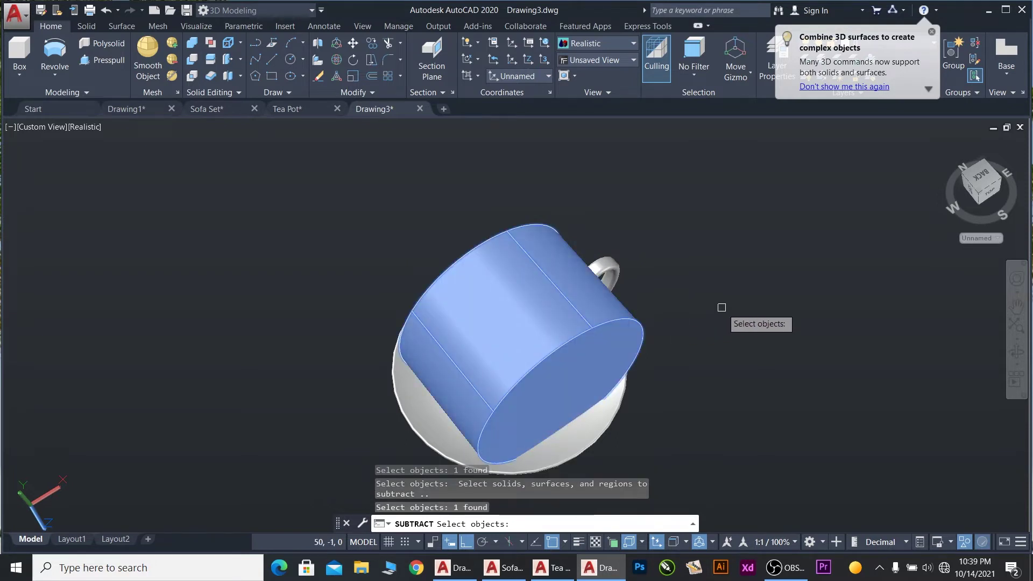
key("Return")
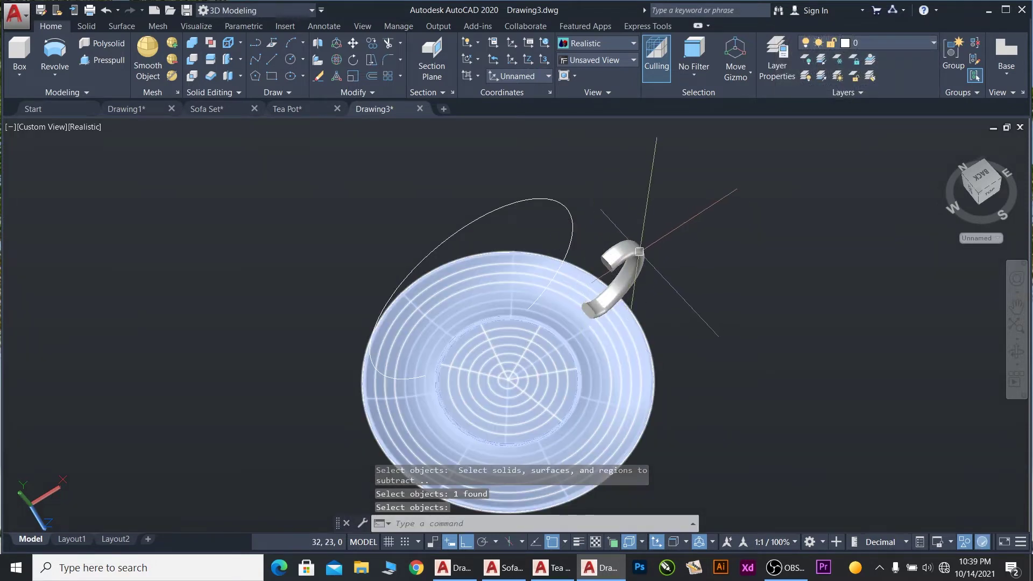
- Erase the leftover ellipse path
key("Escape")
left_click(562, 206)
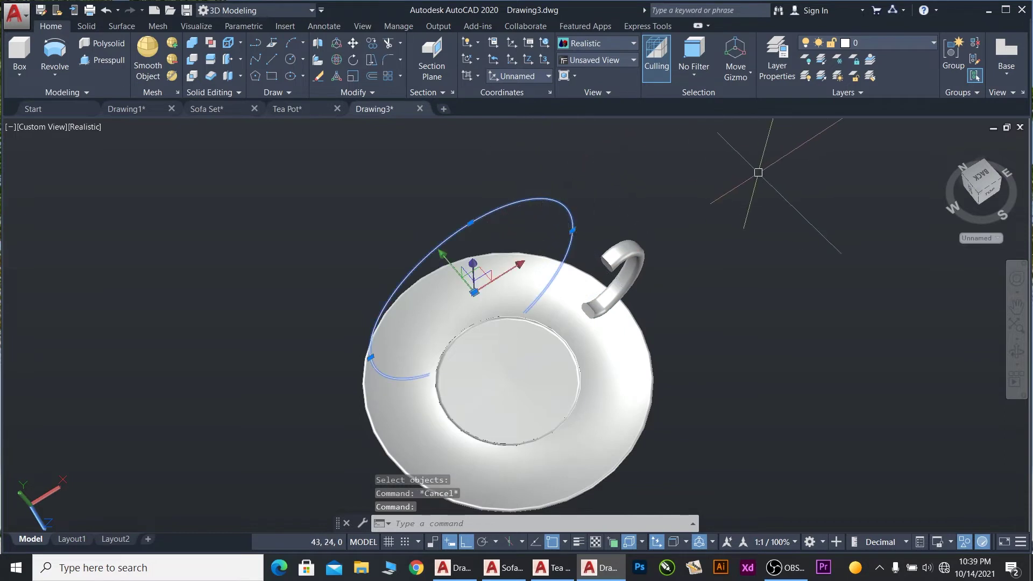
key("Delete")
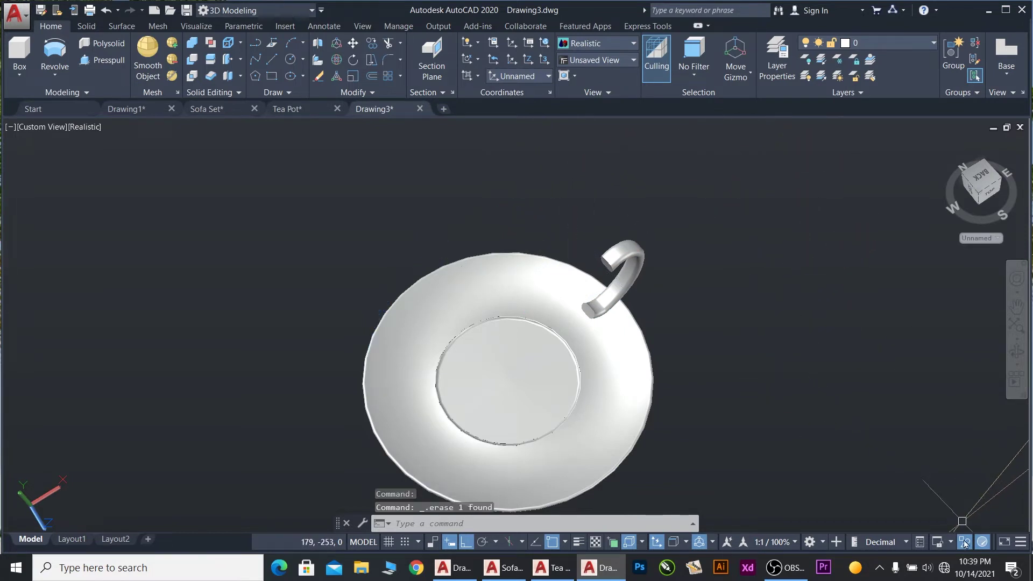
left_click(965, 544)
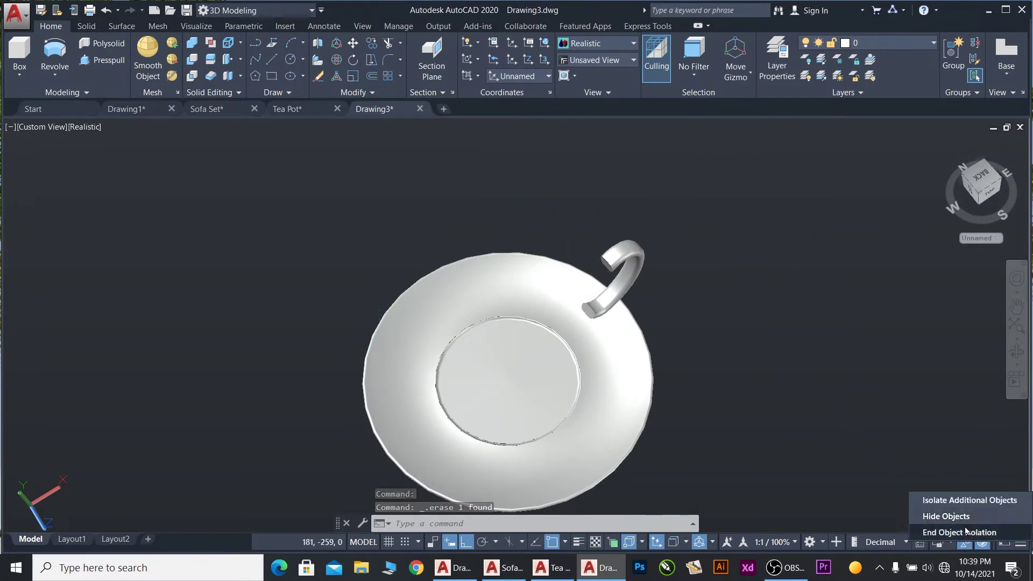
- End object isolation to reveal the cup body, then orbit to a side view
left_click(959, 533)
scroll(591, 277, "up", 2)
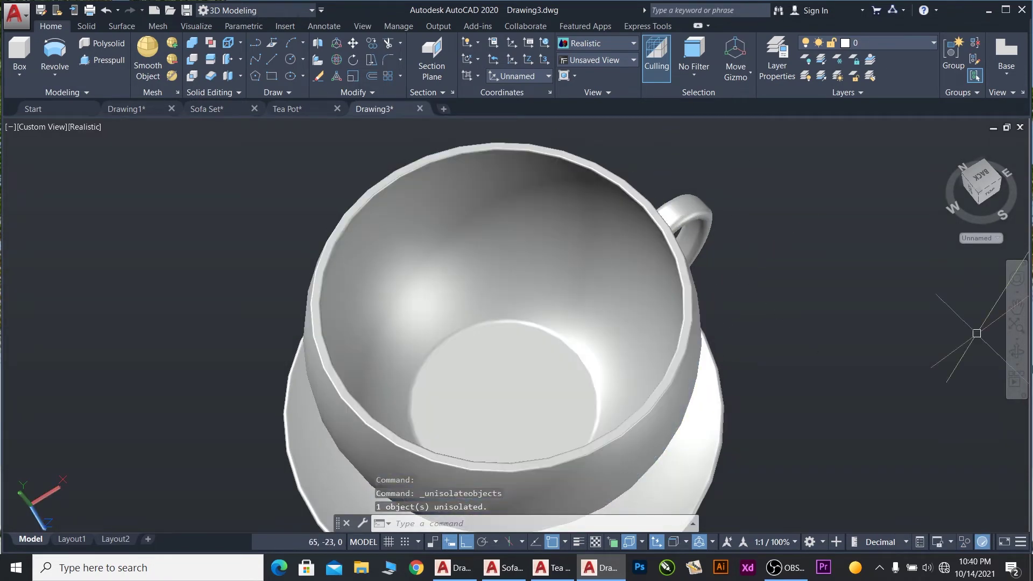
left_click(1015, 355)
mouse_move(745, 323)
left_mouse_down()
mouse_move(712, 242)
mouse_move(705, 295)
mouse_move(689, 247)
left_mouse_up()
key("Escape")
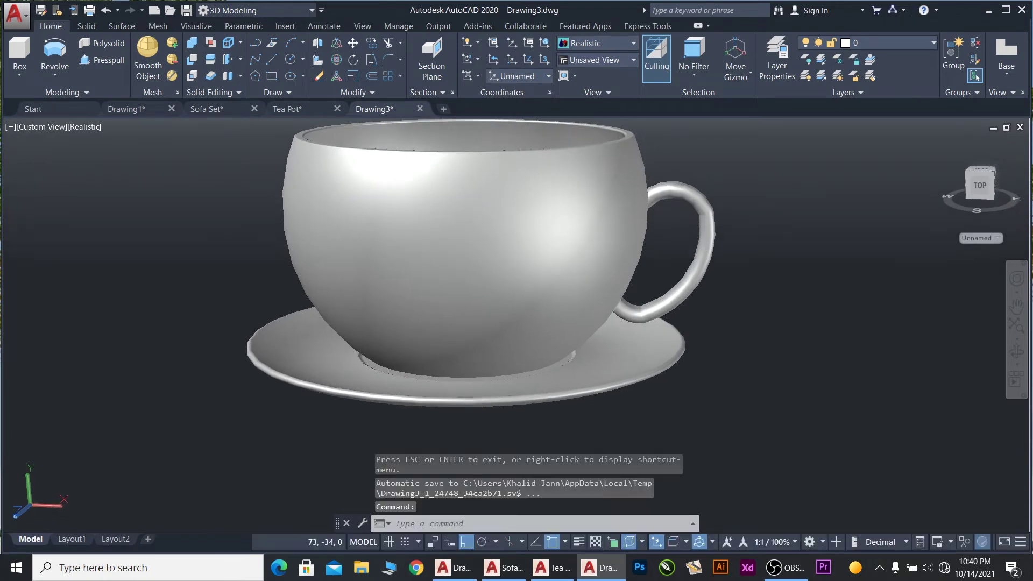
- Select the cup and attempt a Union of the handle and cup body, then cancel
left_click(771, 225)
left_click(582, 195)
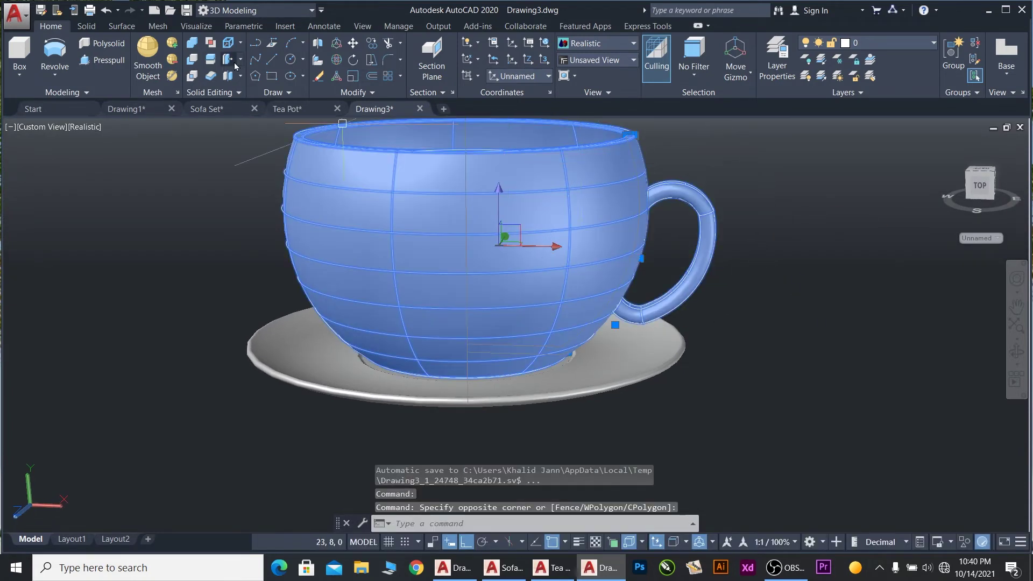
left_click(192, 42)
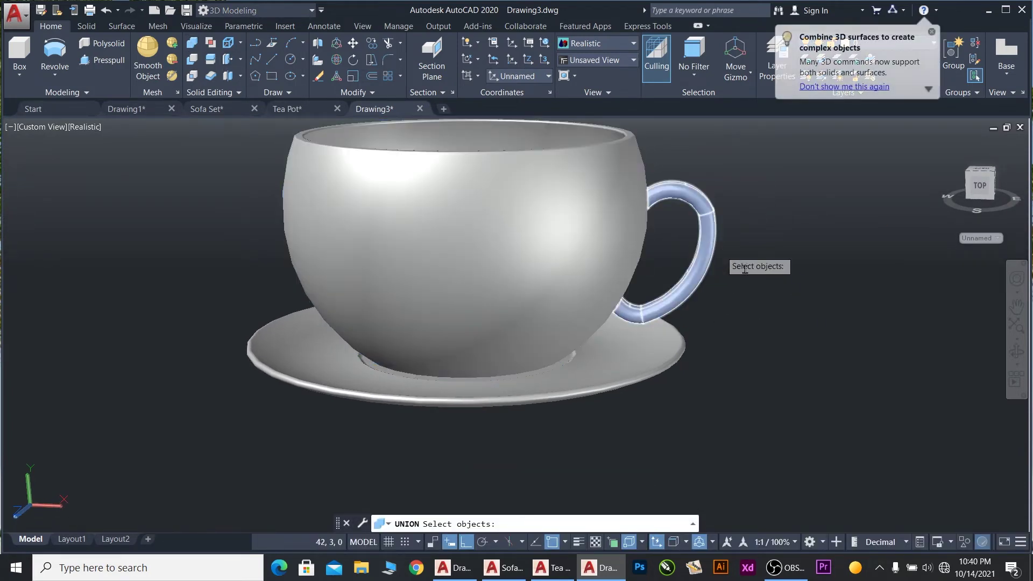
left_click(696, 199)
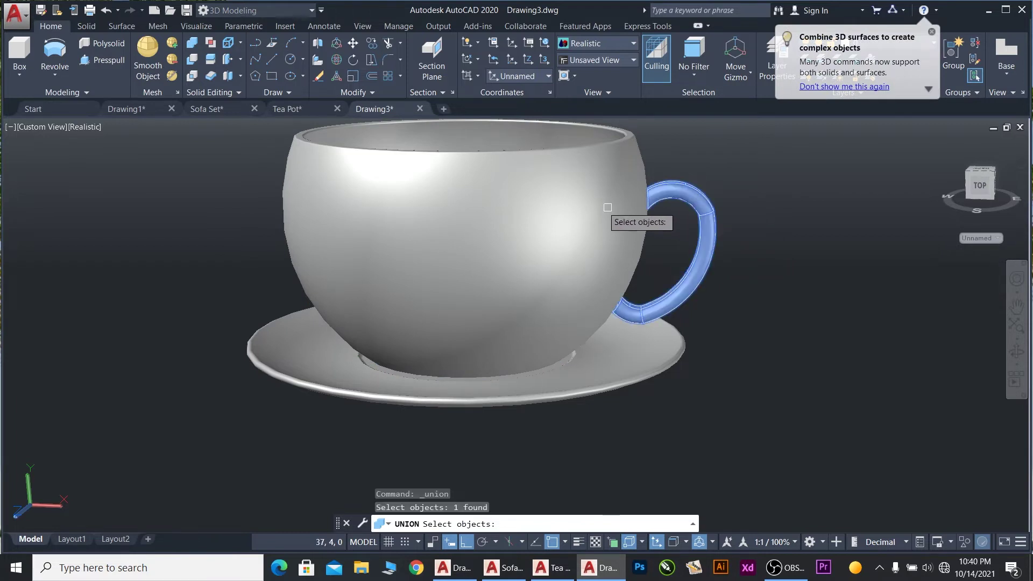
left_click(603, 211)
key("Return")
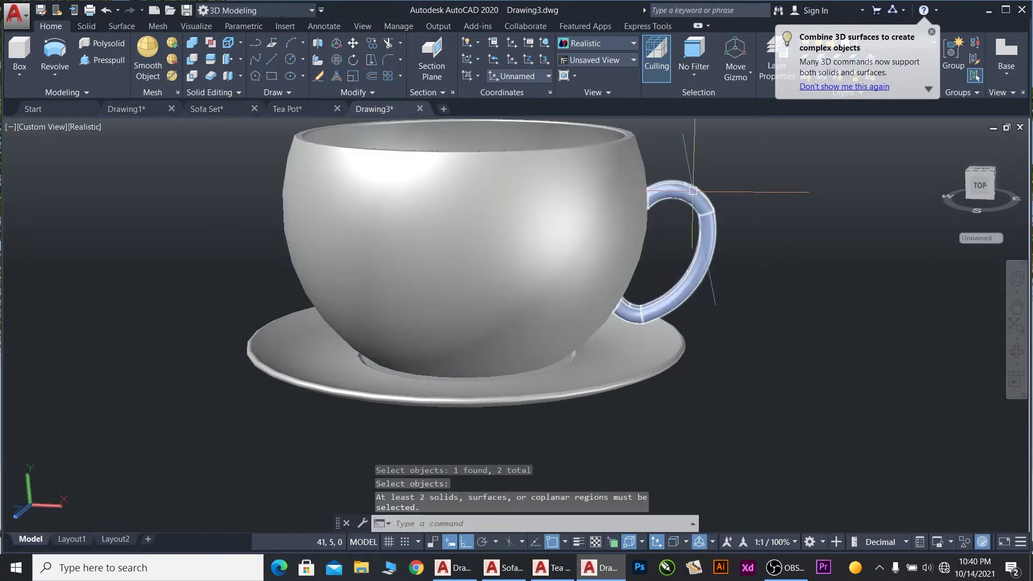
left_click(592, 226)
key("Escape")
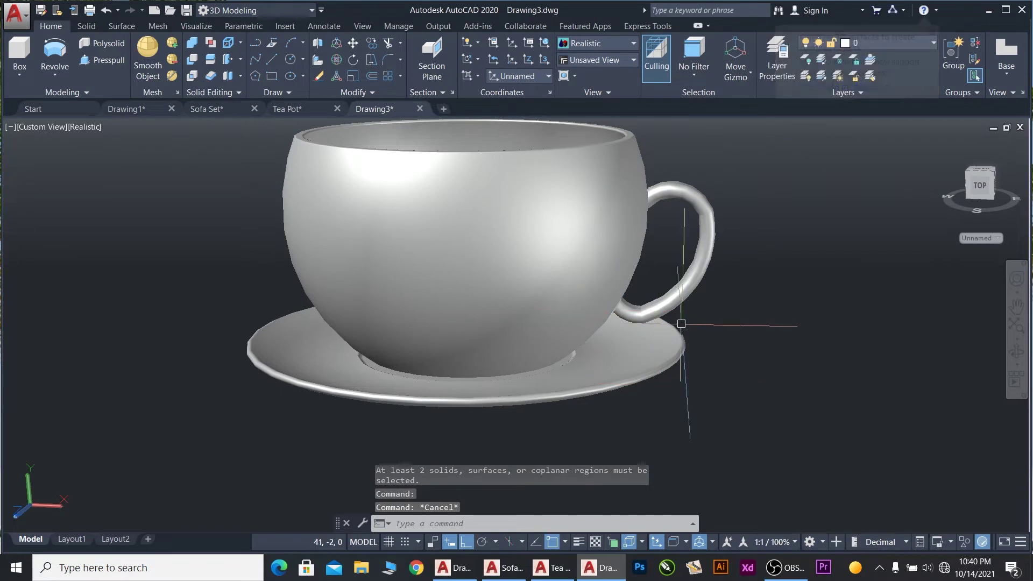
- Move the selected cup body and handle to a new position with M
left_click(783, 235)
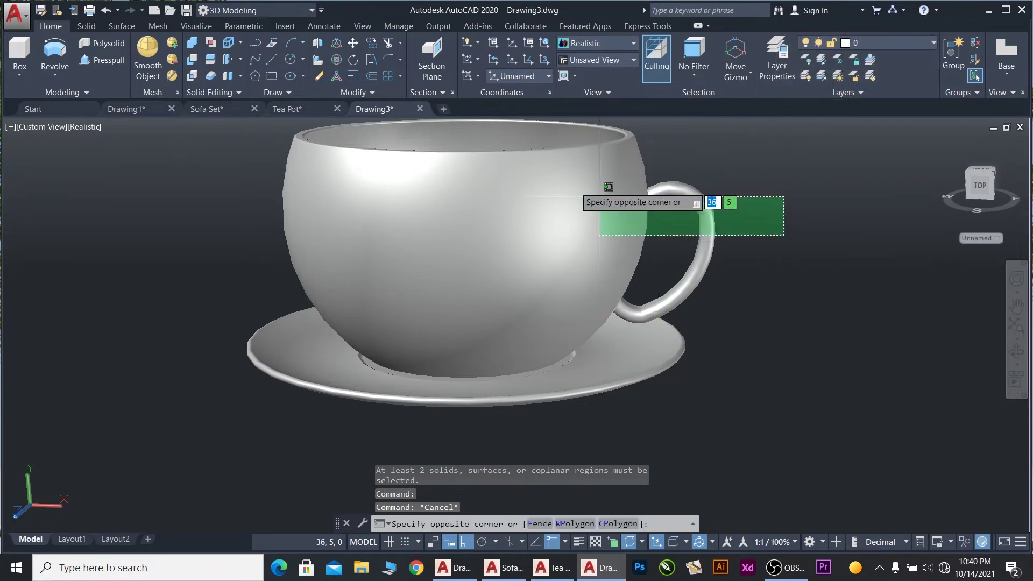
left_click(586, 196)
type("m")
key("Return")
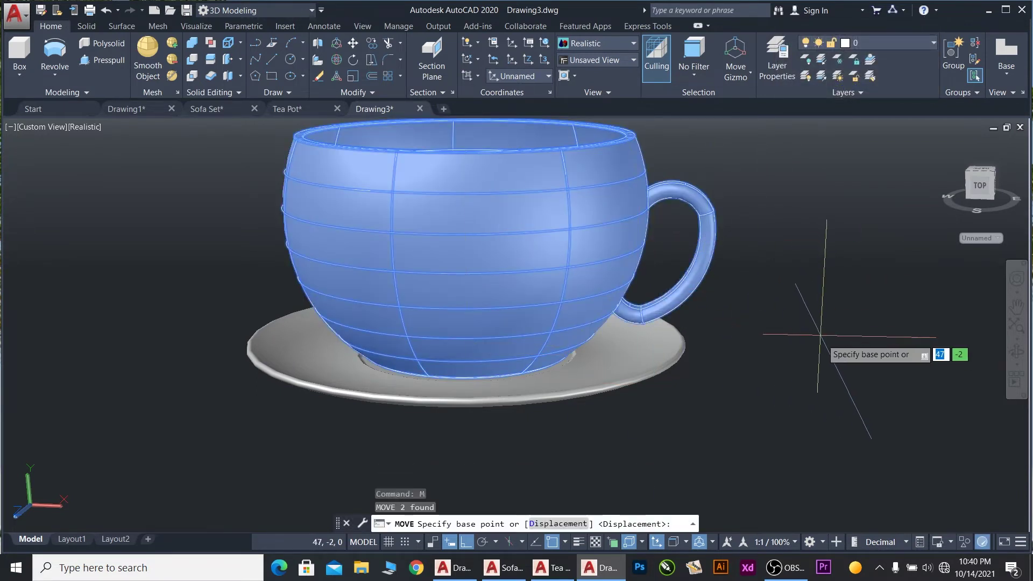
left_click(819, 339)
left_click(822, 312)
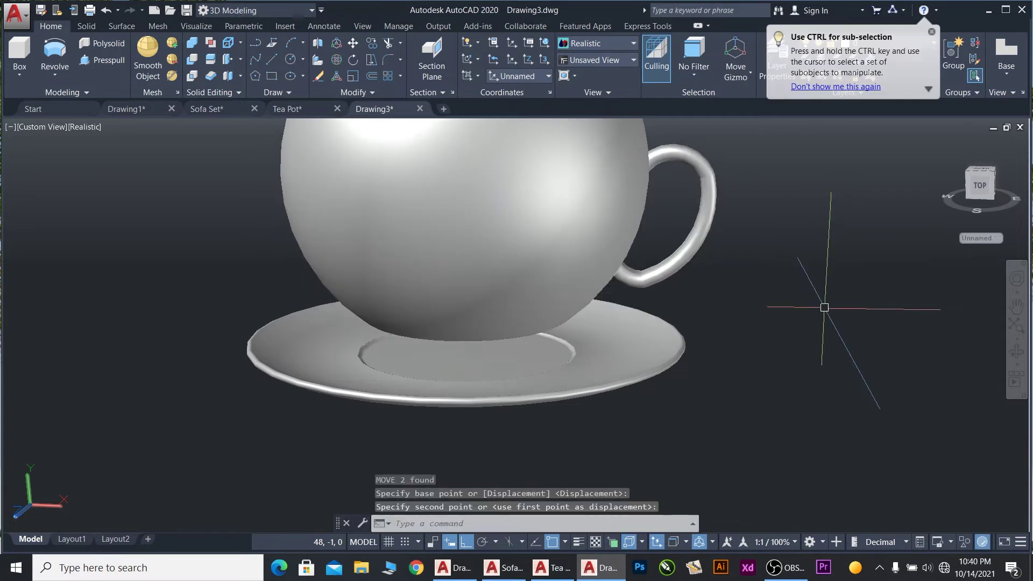
- Zoom and orbit to look into the cup, then undo the view change and the move
scroll(560, 359, "up", 3)
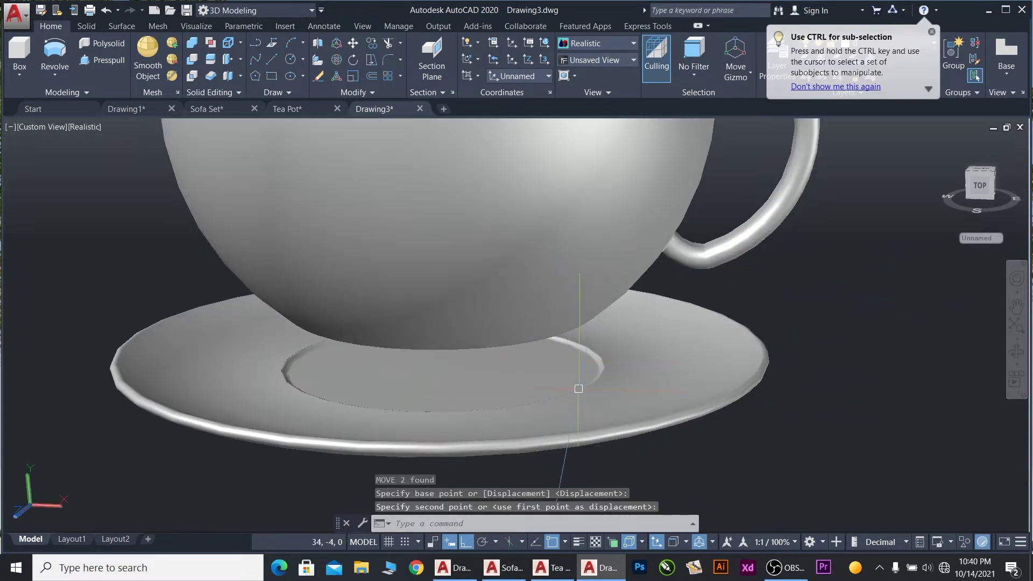
middle_click(883, 355)
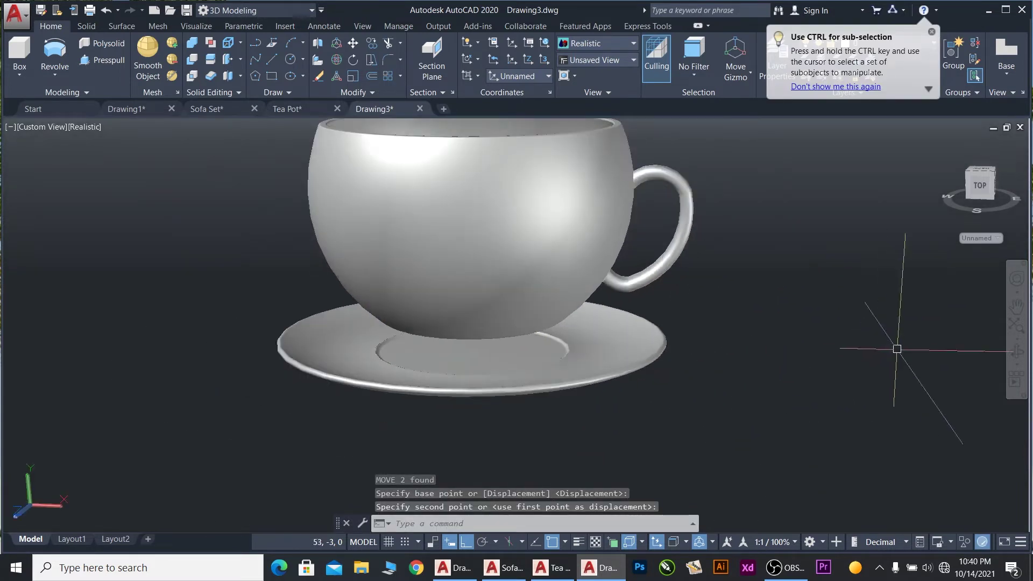
left_click(1016, 352)
left_click_drag(558, 286, 560, 289)
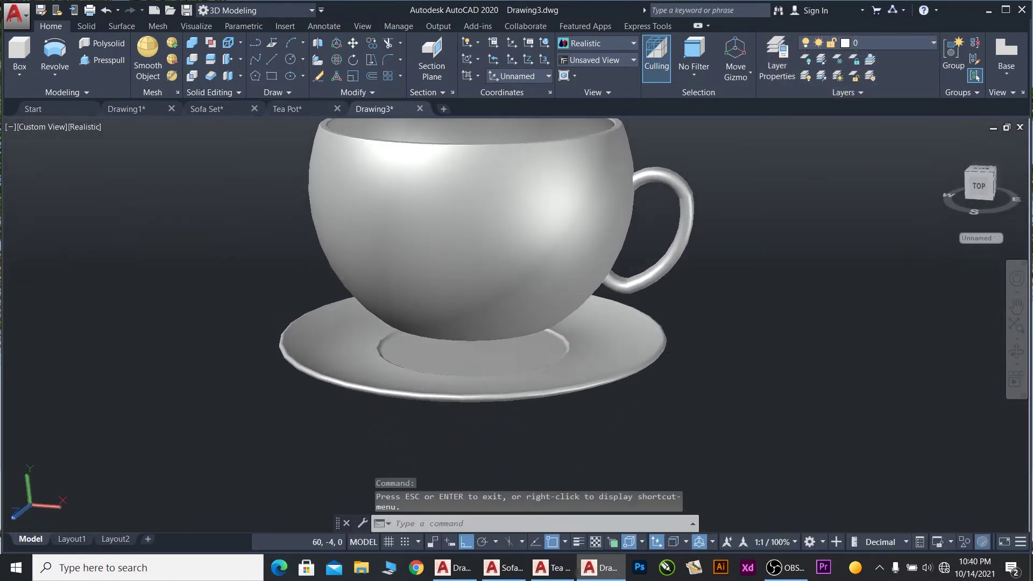
key("Escape")
key("ctrl+z")
key("ctrl+z")
key("ctrl+z")
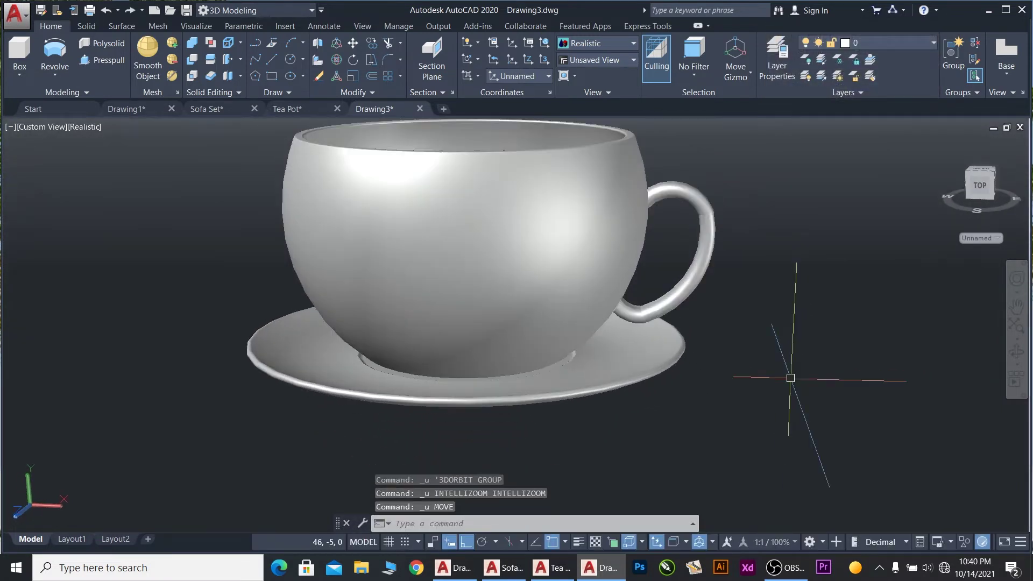
- Zoom the view and switch to the Visualize ribbon tab
scroll(770, 342, "down", 2)
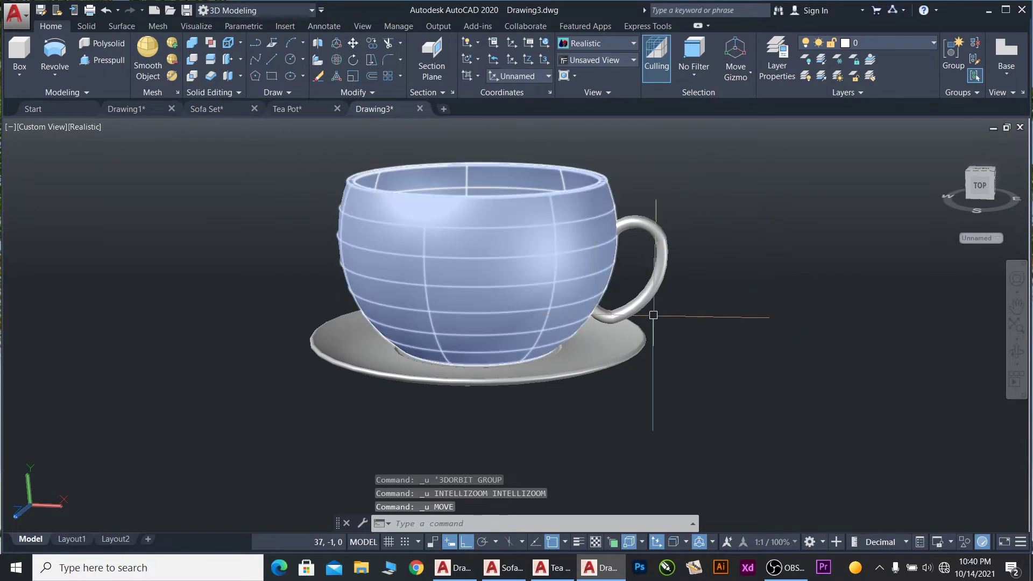
scroll(760, 309, "down", 1)
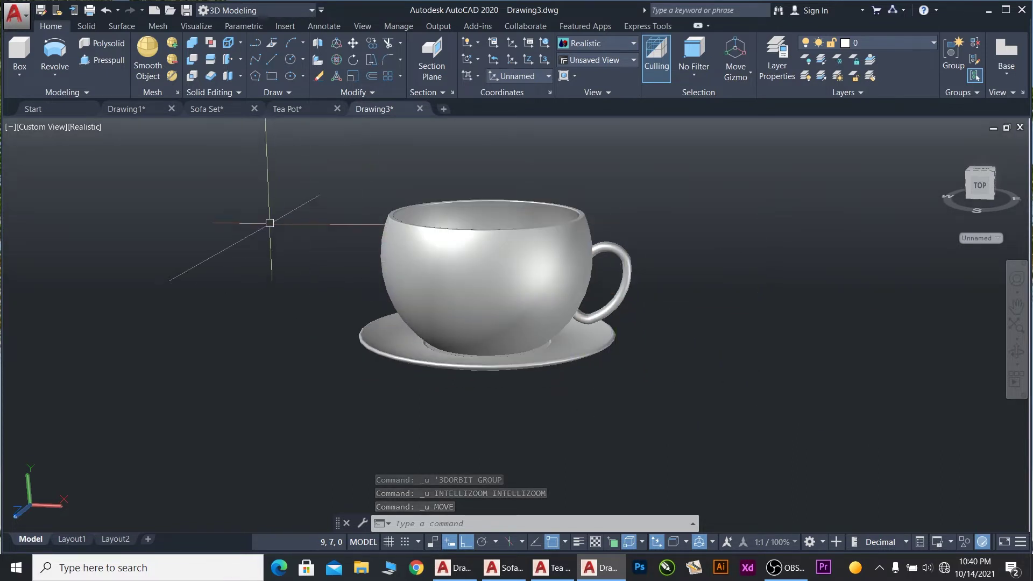
scroll(270, 223, "up", 1)
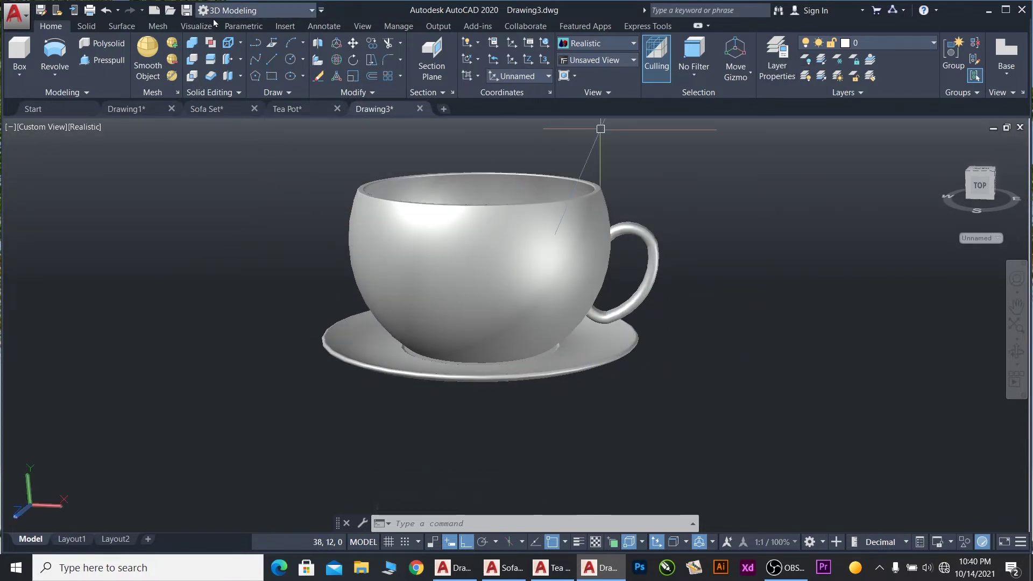
left_click(196, 26)
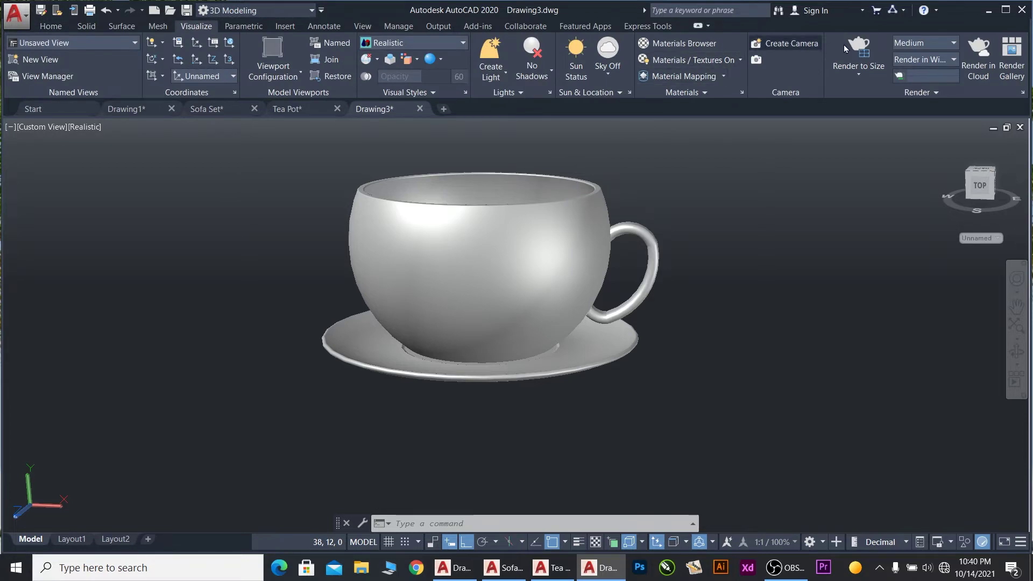
- Render the current view of the white teacup, inspect the preview, and close the Render window
left_click(848, 47)
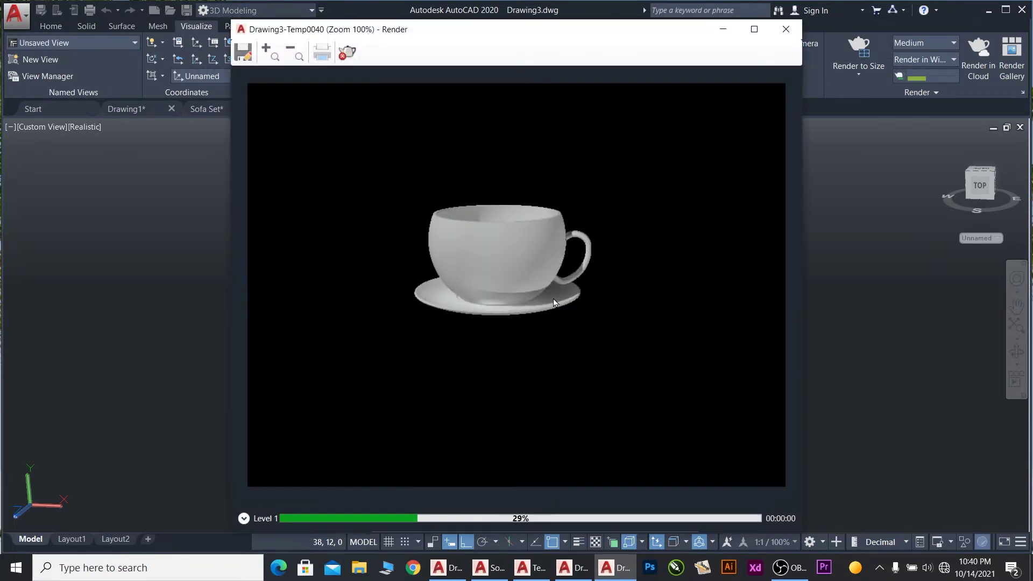
scroll(491, 239, "up", 2)
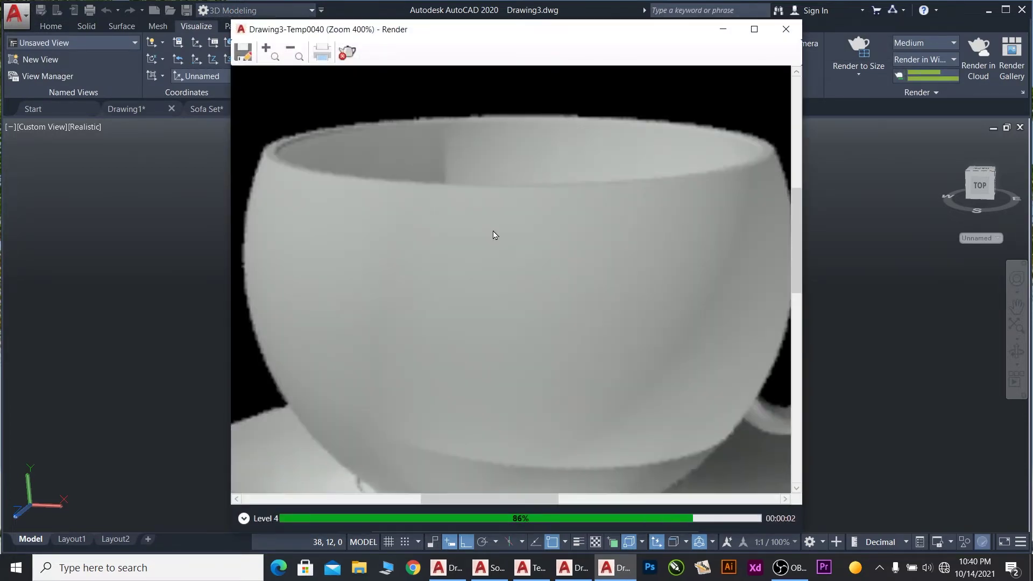
scroll(492, 240, "down", 2)
scroll(491, 240, "up", 2)
scroll(496, 236, "down", 1)
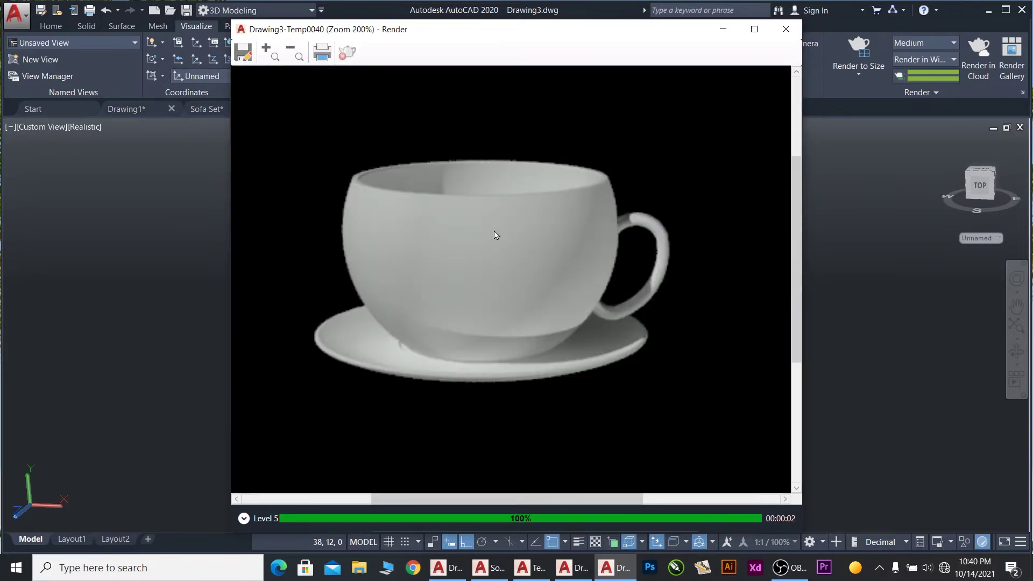
left_click(785, 30)
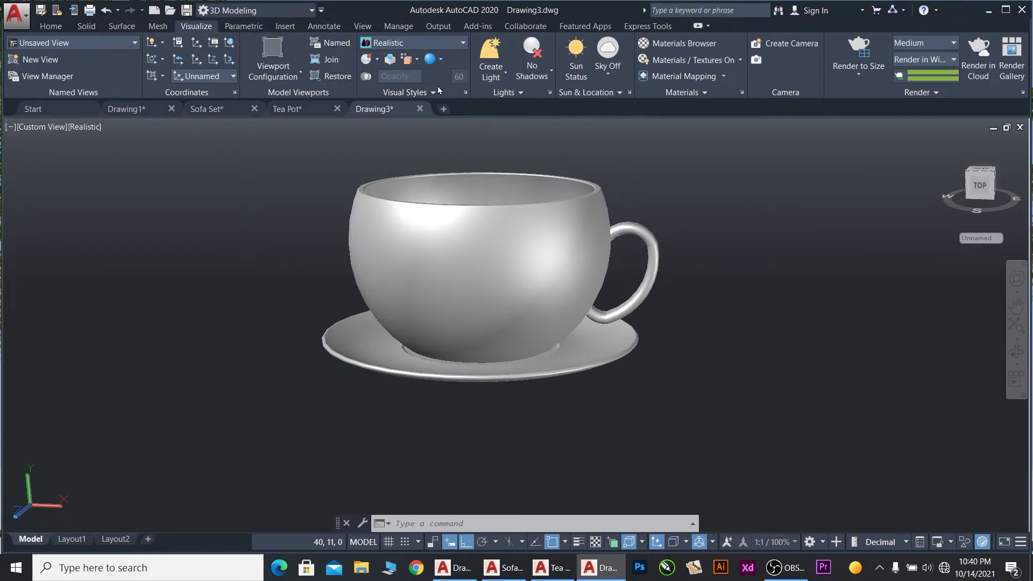
- Open the Materials Browser and scroll through the material library
left_click(706, 45)
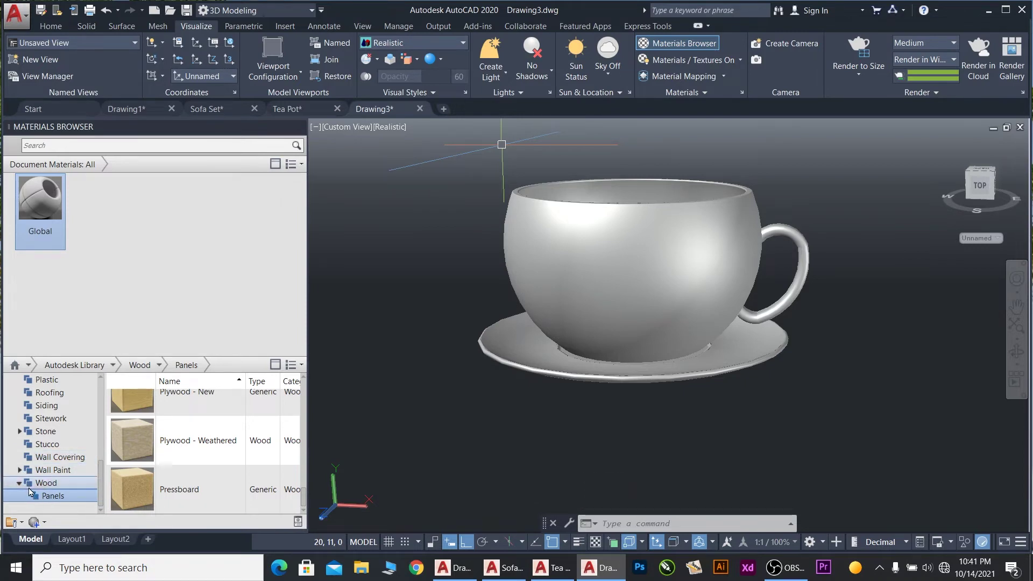
scroll(51, 463, "up", 2)
scroll(54, 452, "up", 1)
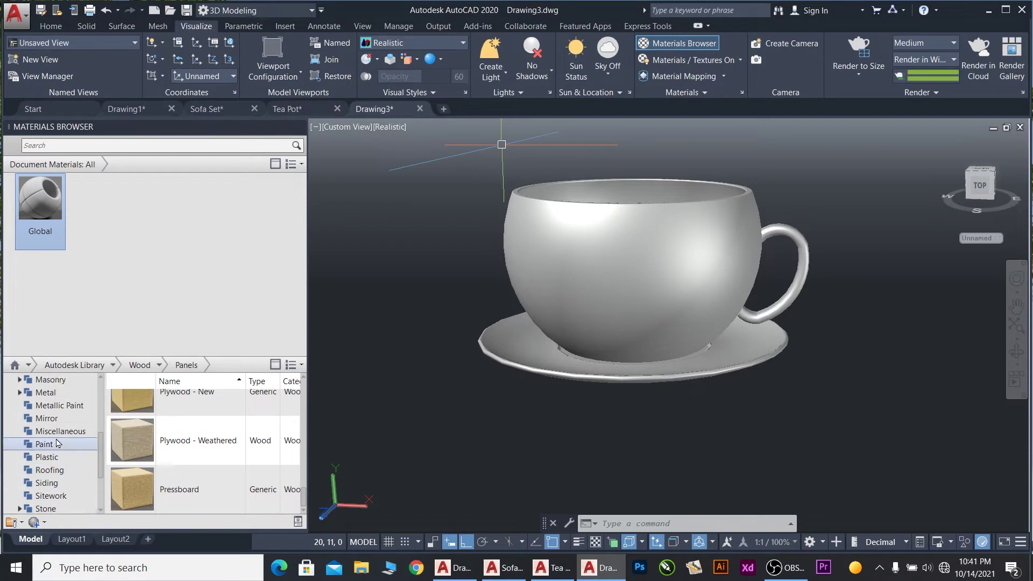
scroll(58, 443, "up", 1)
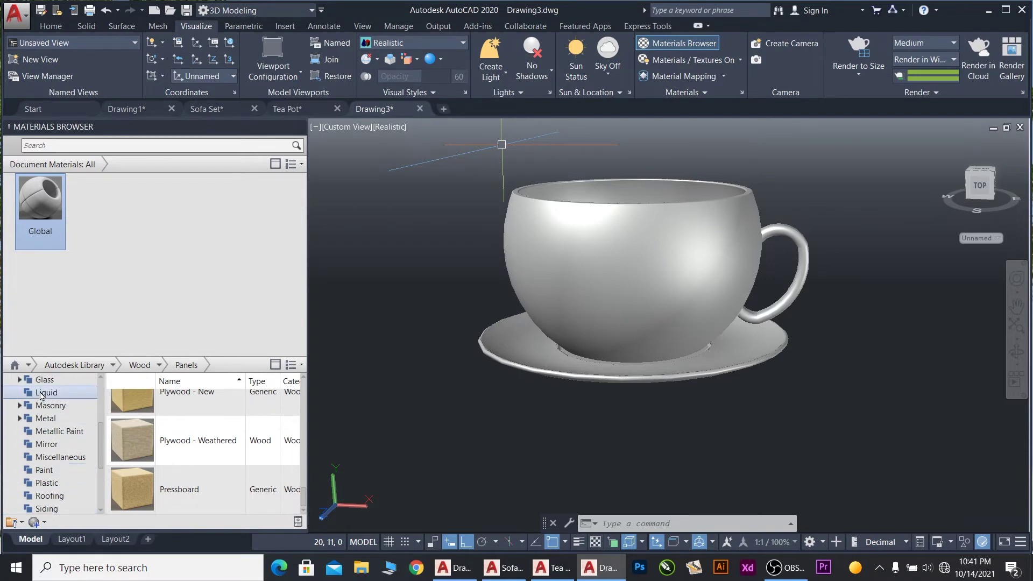
scroll(52, 456, "up", 2)
scroll(54, 452, "up", 2)
scroll(62, 417, "up", 2)
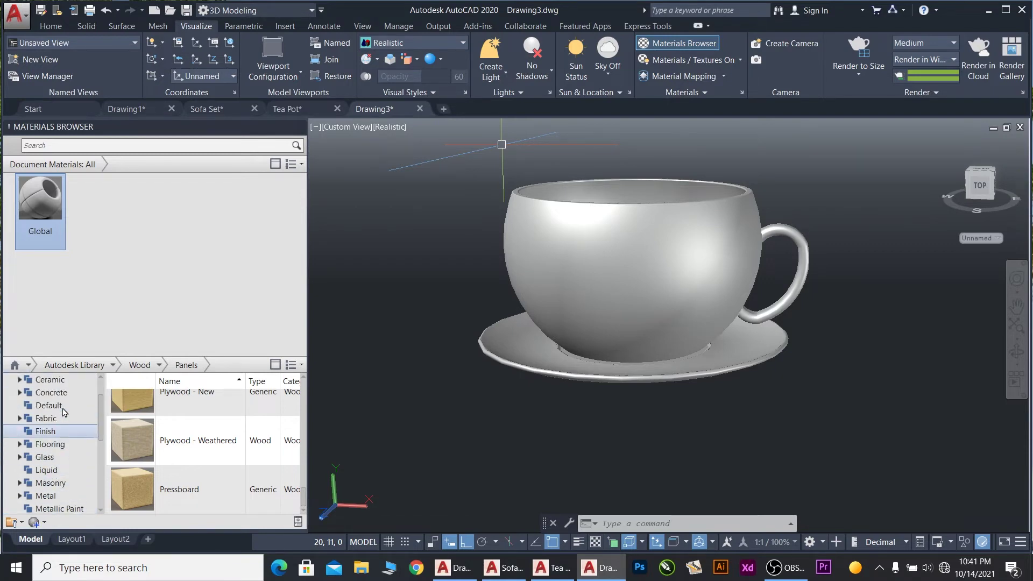
scroll(62, 415, "up", 1)
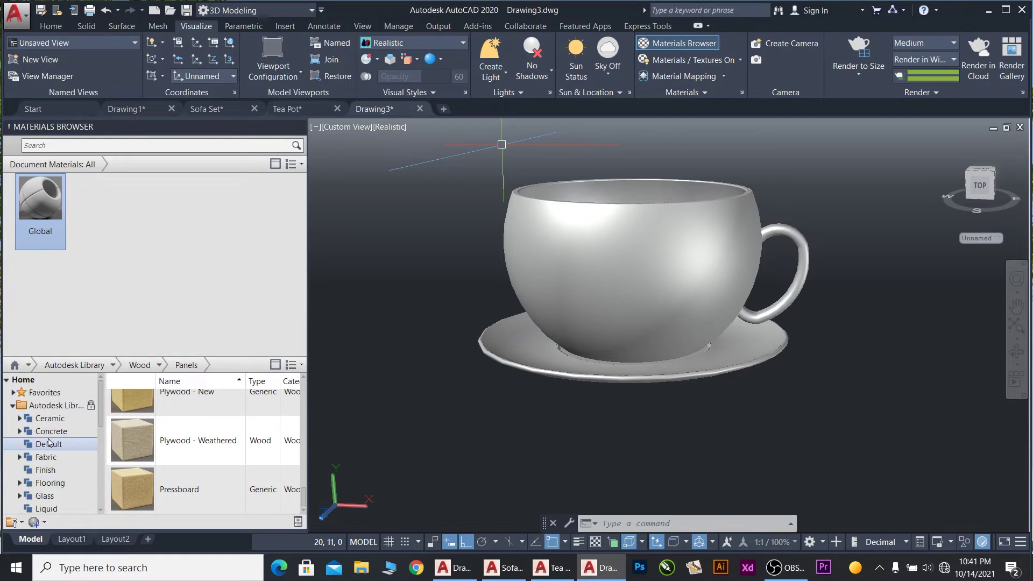
scroll(50, 442, "down", 3)
scroll(49, 442, "down", 1)
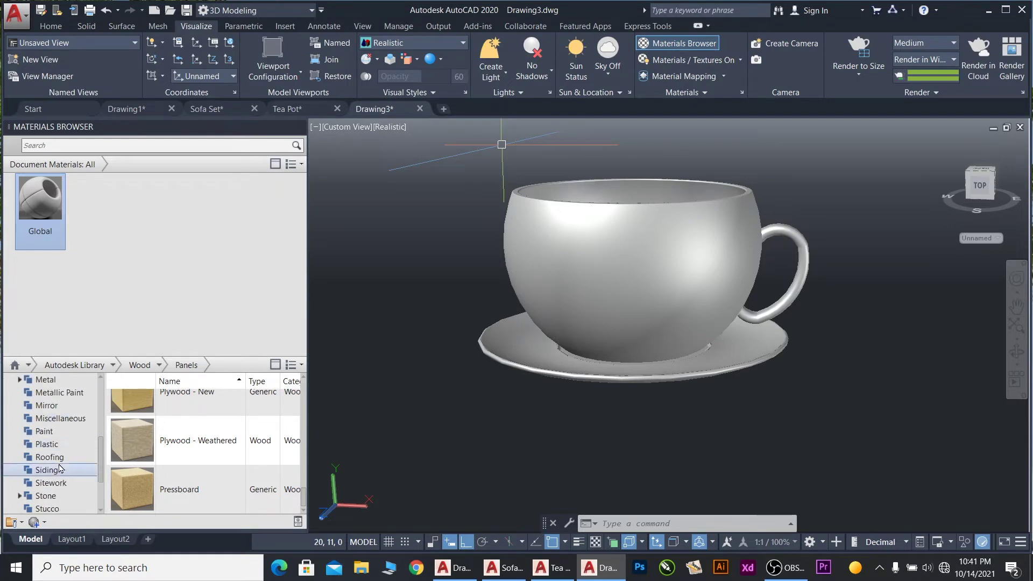
scroll(51, 442, "down", 1)
- Apply Black from the Paint category to the cup, saucer and handle
left_click(29, 434)
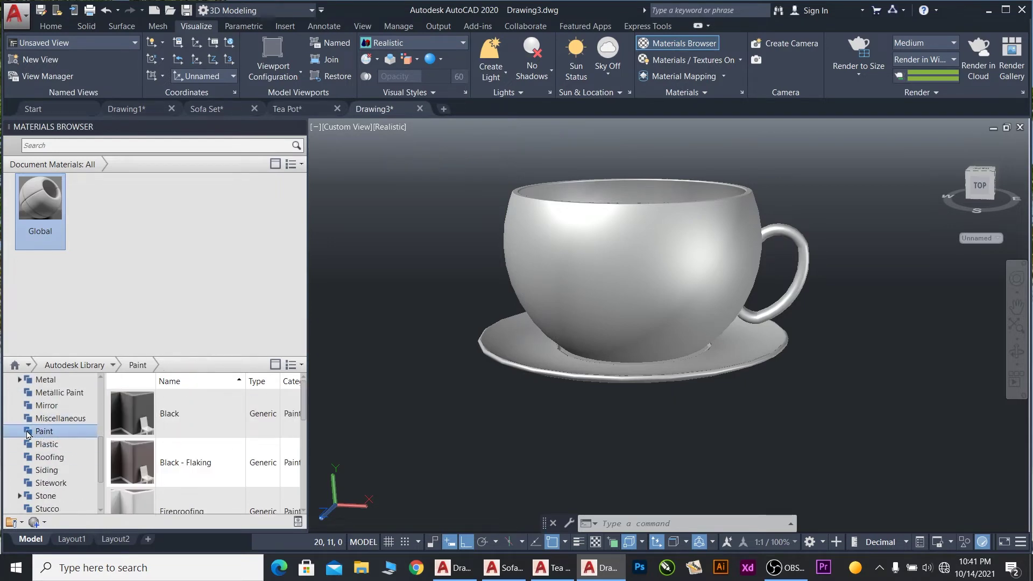
scroll(161, 468, "down", 5)
scroll(161, 471, "down", 1)
scroll(160, 471, "up", 2)
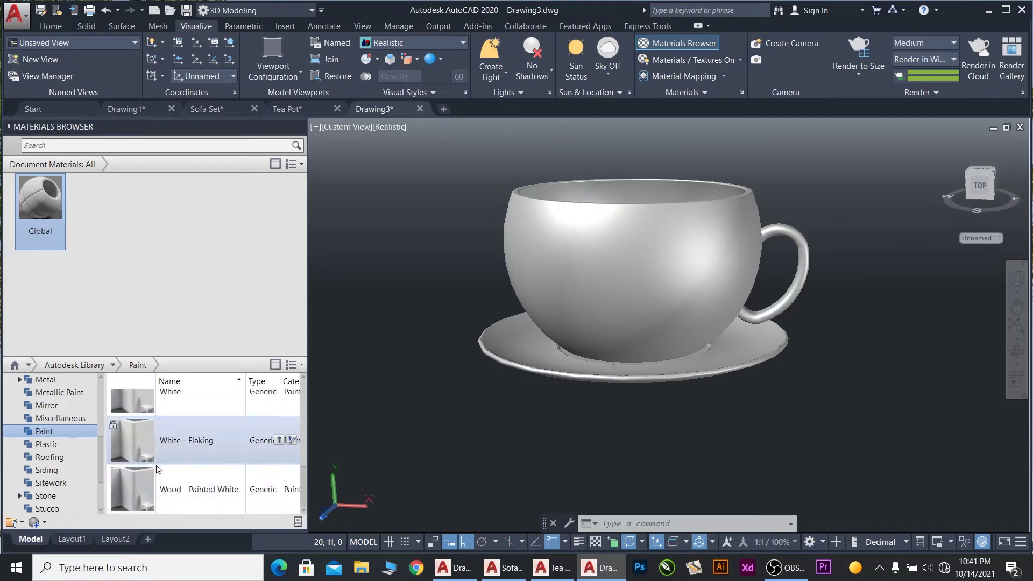
scroll(161, 471, "up", 2)
scroll(160, 469, "up", 1)
scroll(142, 425, "up", 1)
mouse_move(202, 414)
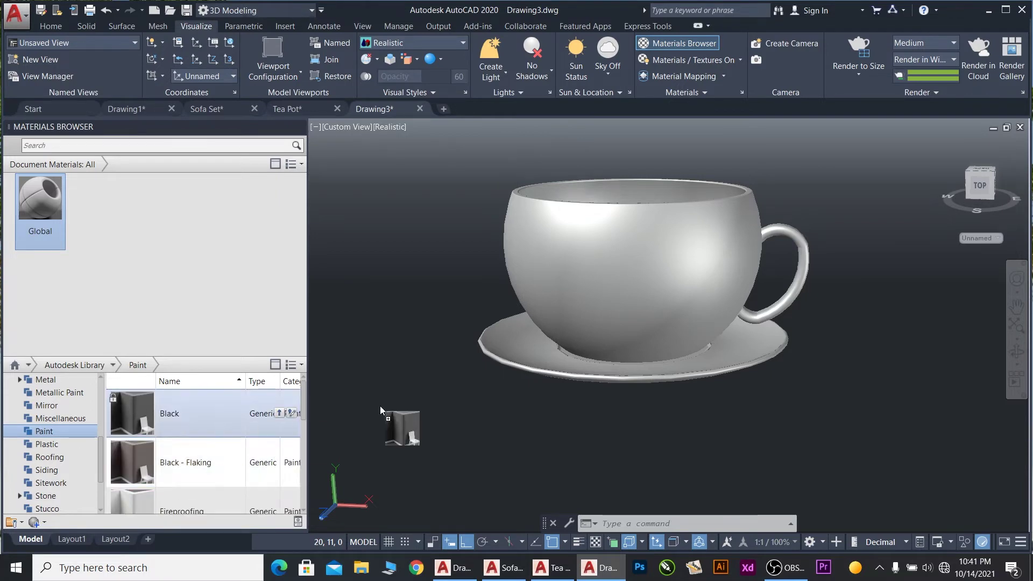
left_click_drag(380, 410, 619, 296)
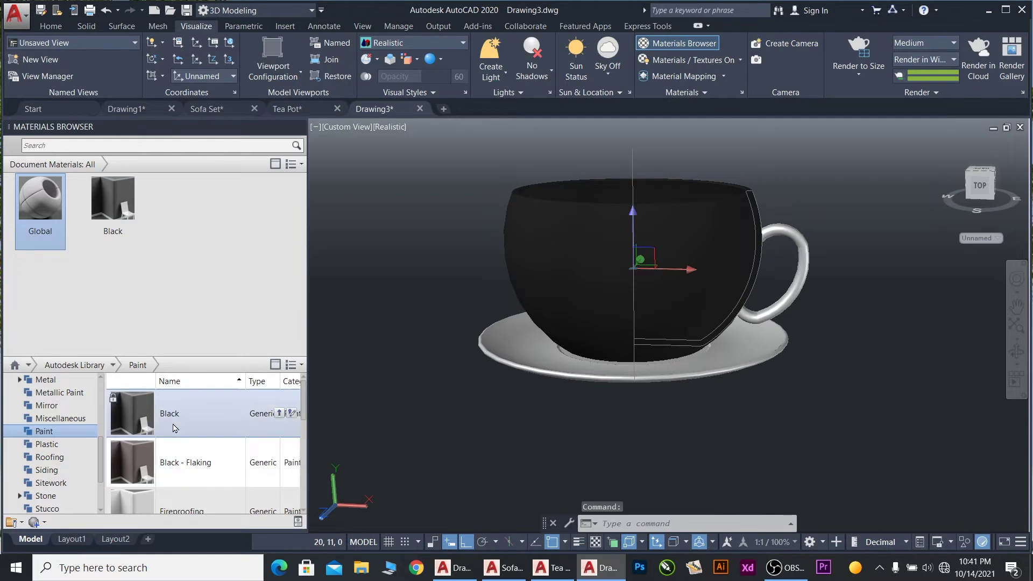
left_click_drag(142, 417, 517, 366)
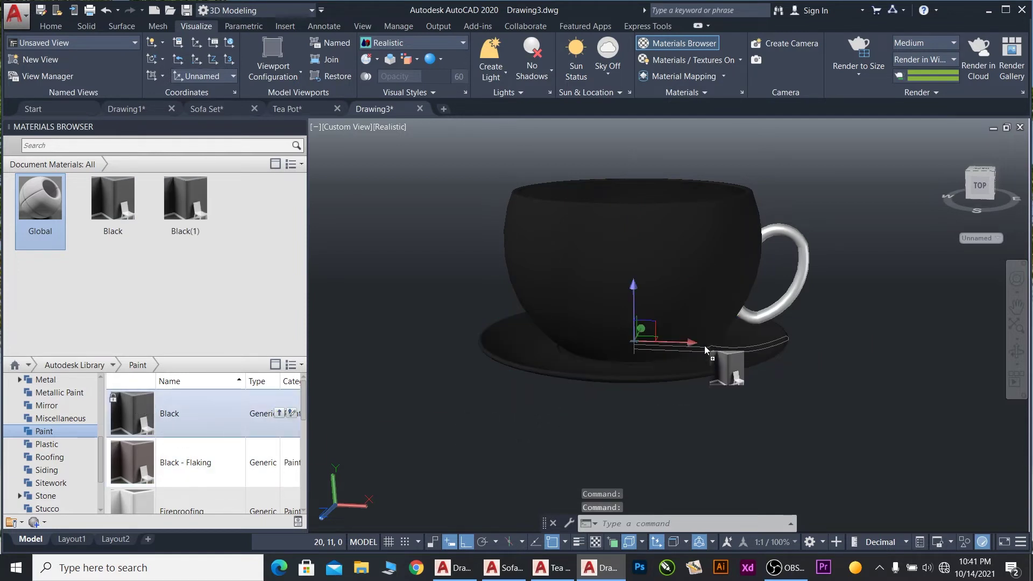
left_click_drag(705, 349, 783, 308)
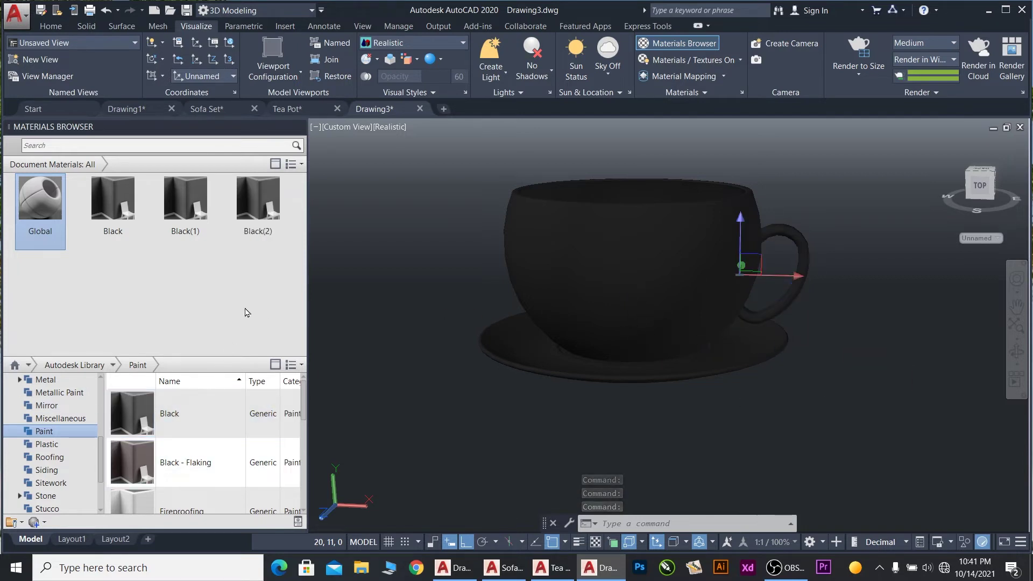
- Deselect the parts and undo the Black paint assignments twice
left_click(430, 323)
key("ctrl+z")
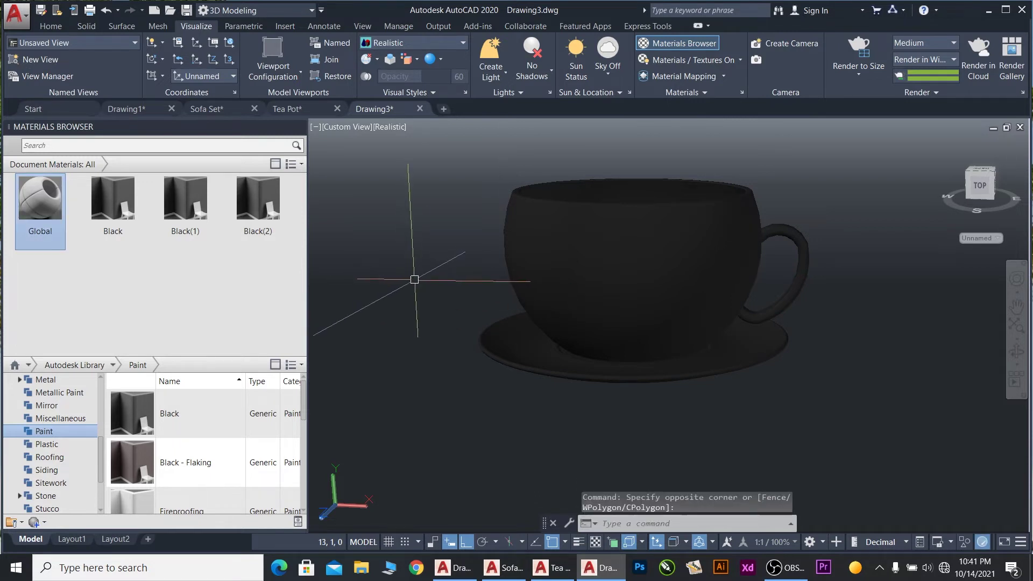
key("ctrl+z")
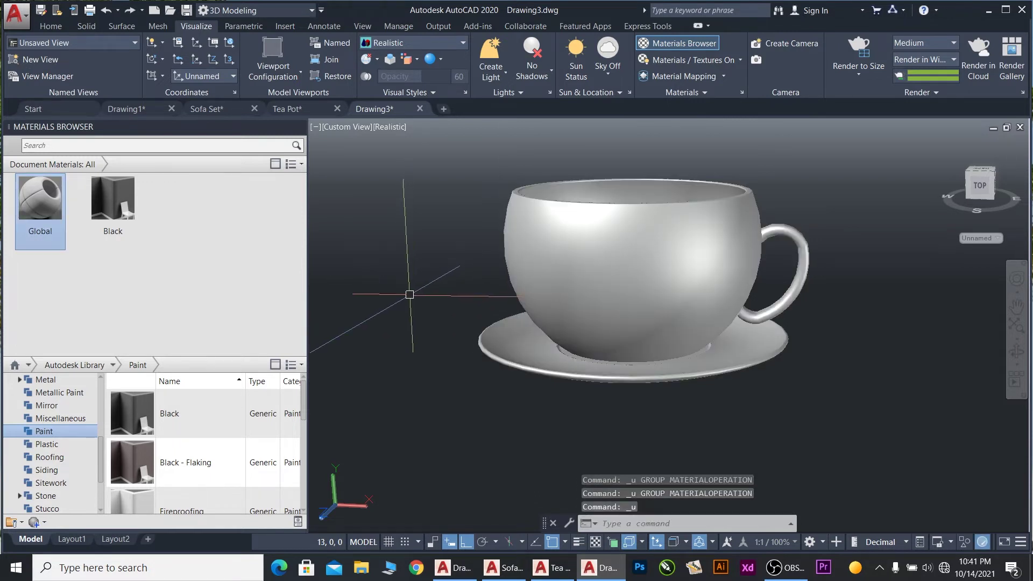
- Try Smooth - Amber plastic from the Plastic category on the cup and saucer
left_click(29, 449)
scroll(154, 448, "down", 3)
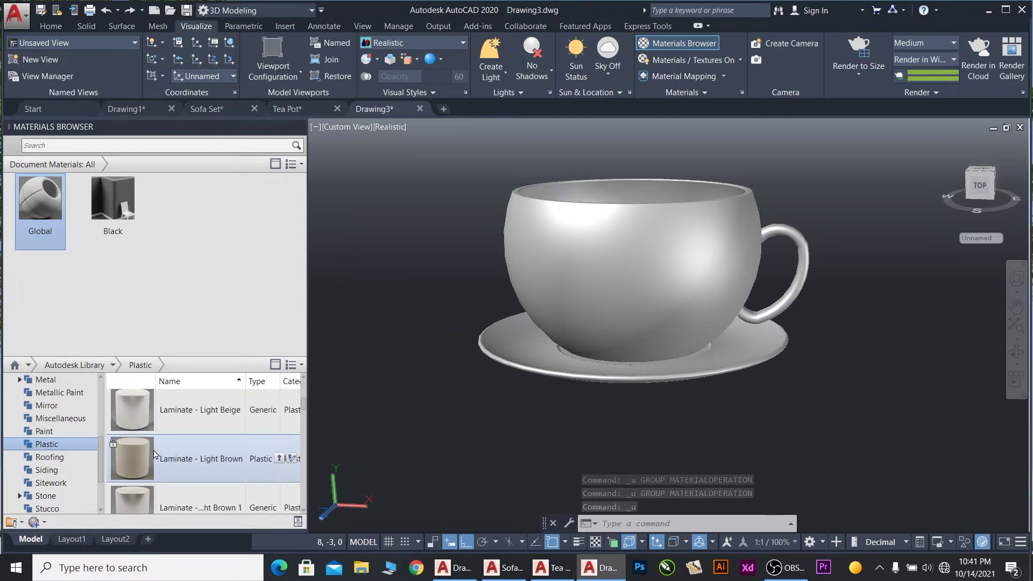
scroll(154, 448, "down", 2)
scroll(151, 455, "down", 2)
scroll(149, 460, "down", 1)
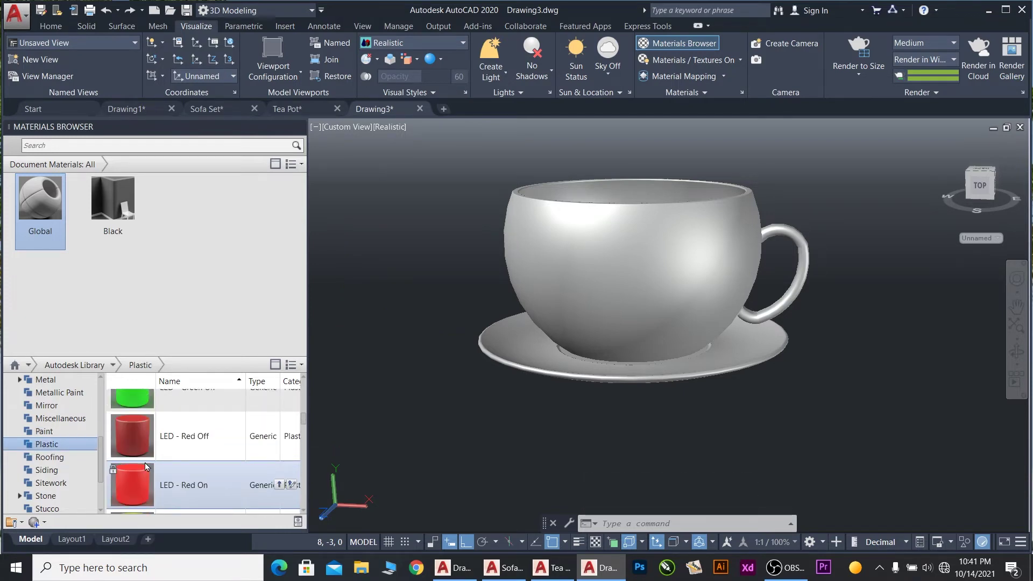
scroll(146, 466, "down", 1)
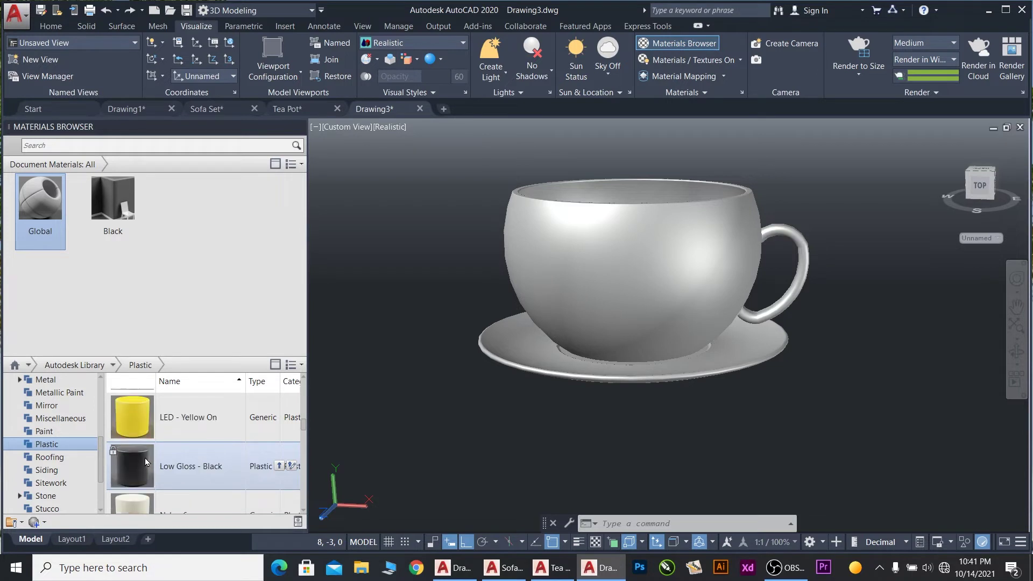
scroll(147, 461, "down", 2)
scroll(147, 462, "down", 2)
mouse_move(144, 437)
left_mouse_down()
mouse_move(430, 412)
mouse_move(610, 285)
left_mouse_up()
scroll(141, 463, "up", 1)
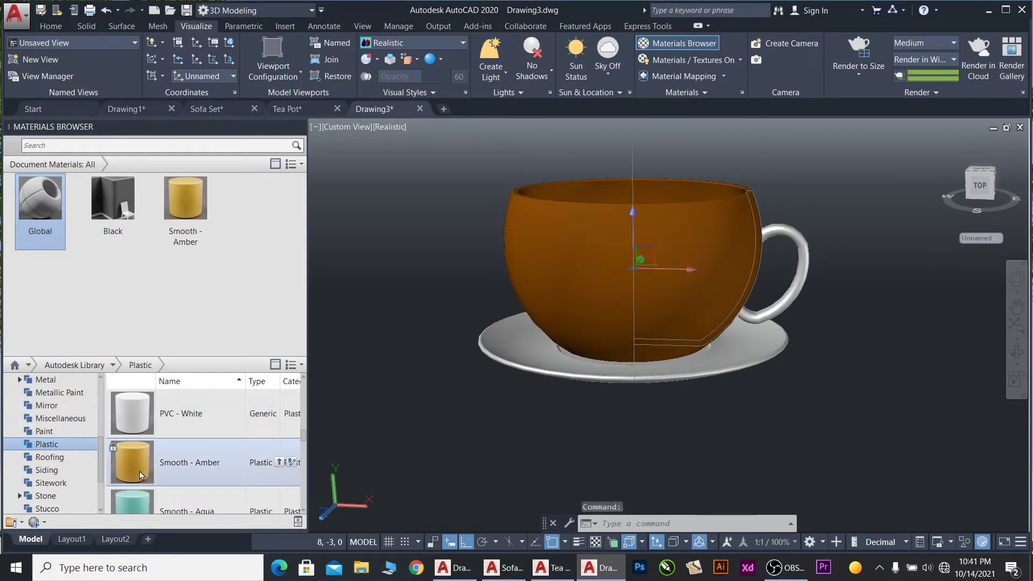
left_click_drag(467, 431, 531, 371)
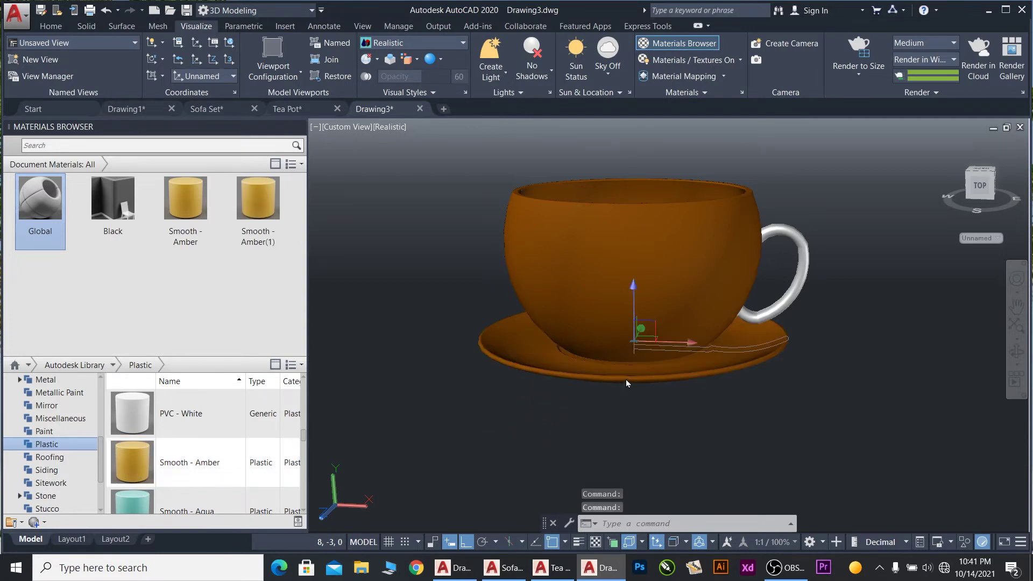
- Apply Smooth - Off-White plastic to the saucer, cup and handle
scroll(148, 463, "down", 2)
scroll(148, 469, "down", 1)
scroll(148, 474, "down", 1)
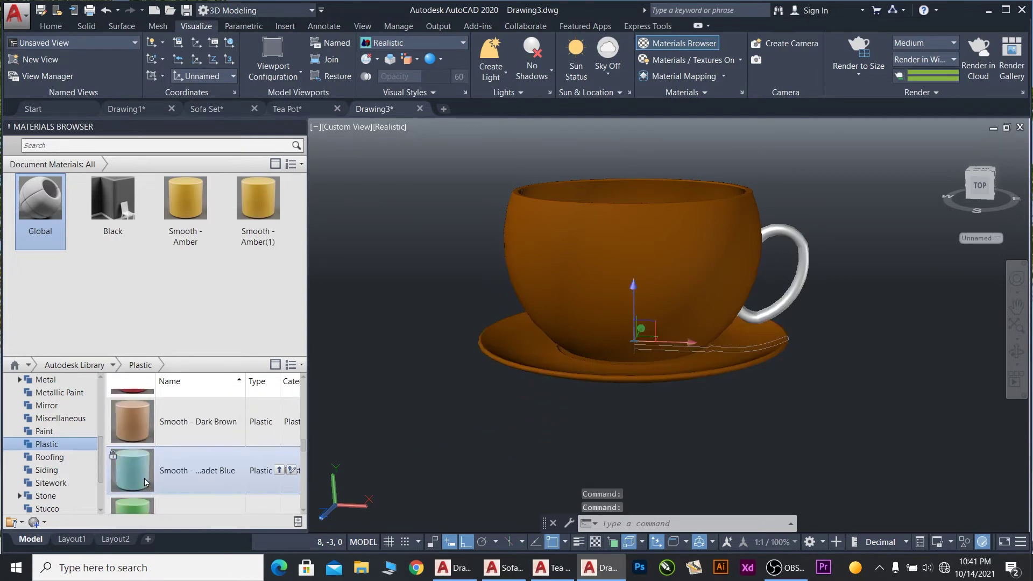
scroll(146, 479, "down", 1)
scroll(141, 490, "down", 1)
scroll(143, 484, "down", 1)
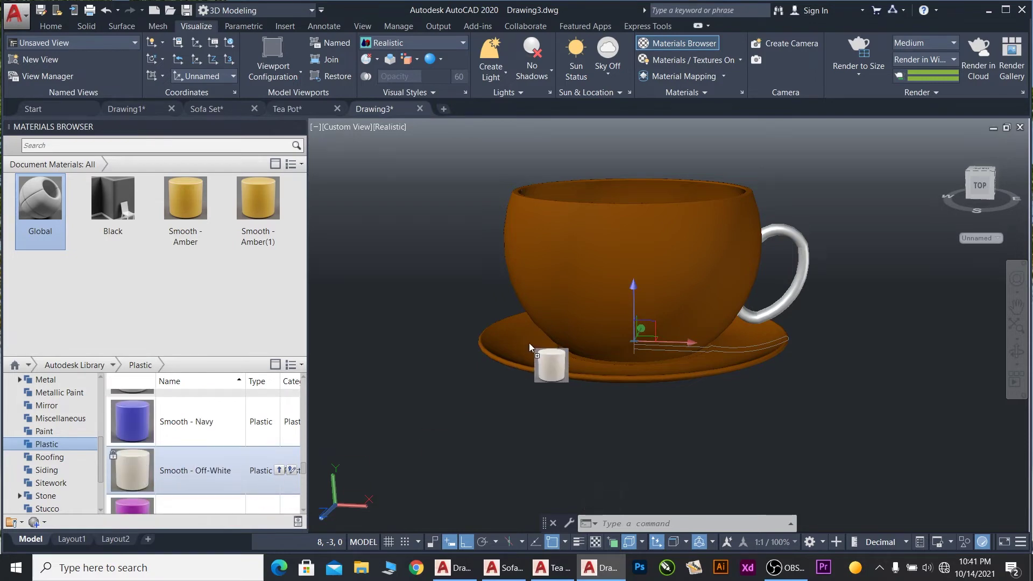
left_click_drag(142, 463, 554, 366)
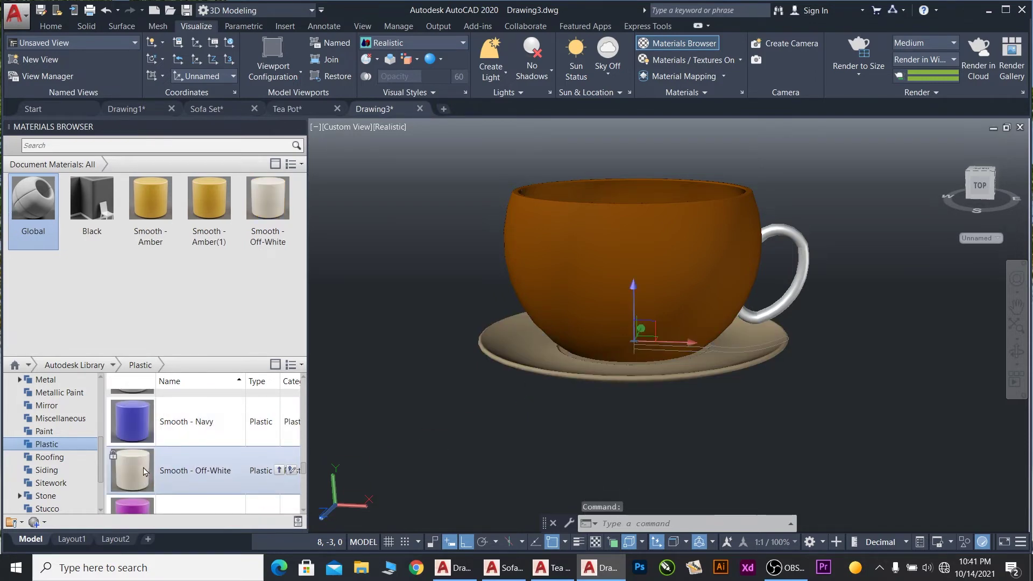
left_click_drag(143, 472, 641, 291)
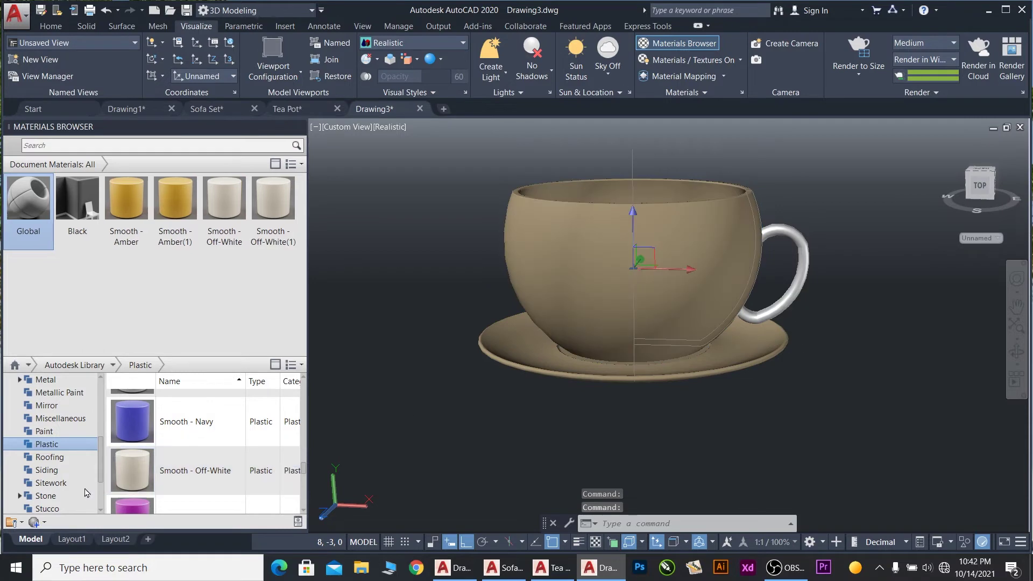
mouse_move(194, 470)
left_click_drag(159, 472, 800, 290)
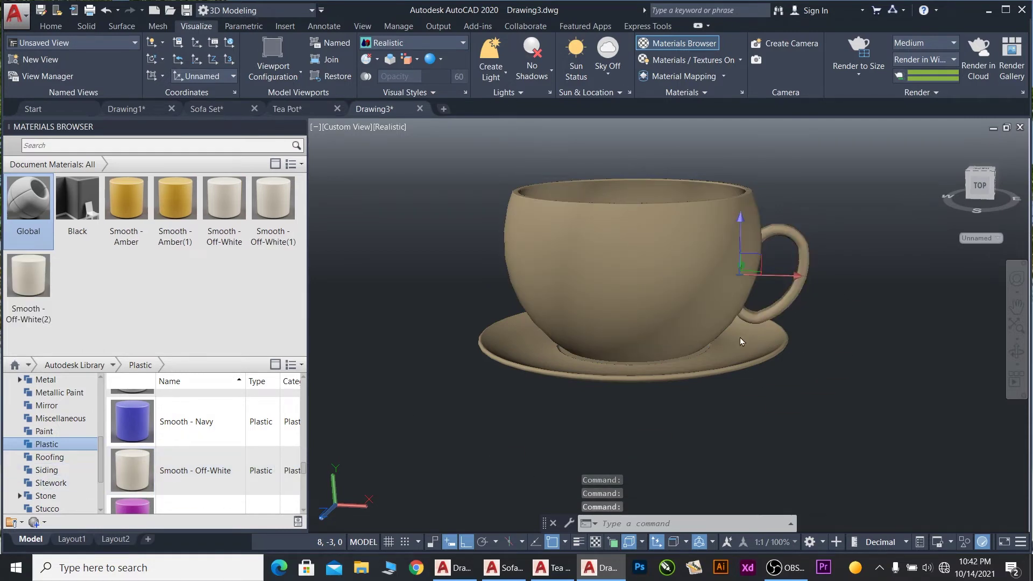
- Orbit the teacup to view it from higher up
left_click(1016, 353)
mouse_move(631, 286)
left_mouse_down()
mouse_move(528, 323)
mouse_move(463, 279)
mouse_move(648, 330)
mouse_move(641, 266)
mouse_move(651, 297)
mouse_move(624, 296)
mouse_move(631, 317)
left_mouse_up()
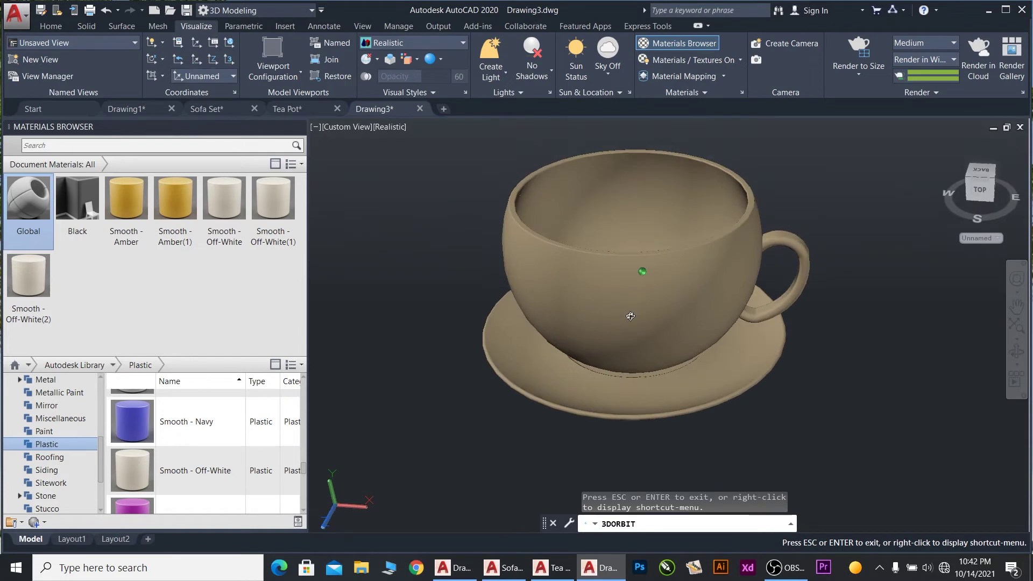
key("Escape")
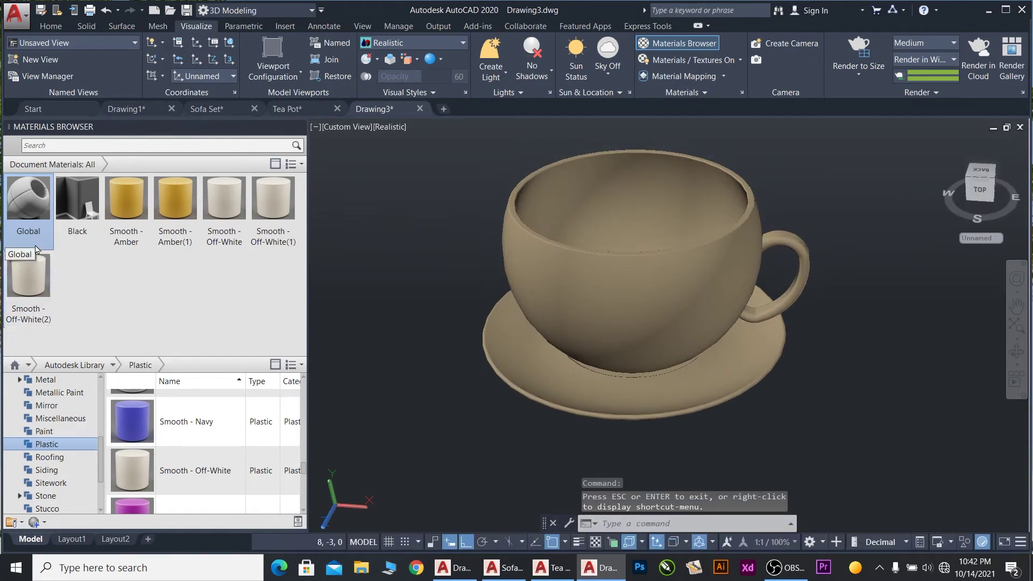
- Duplicate the Global material as LOGO ON CUP and open it for editing
right_click(34, 204)
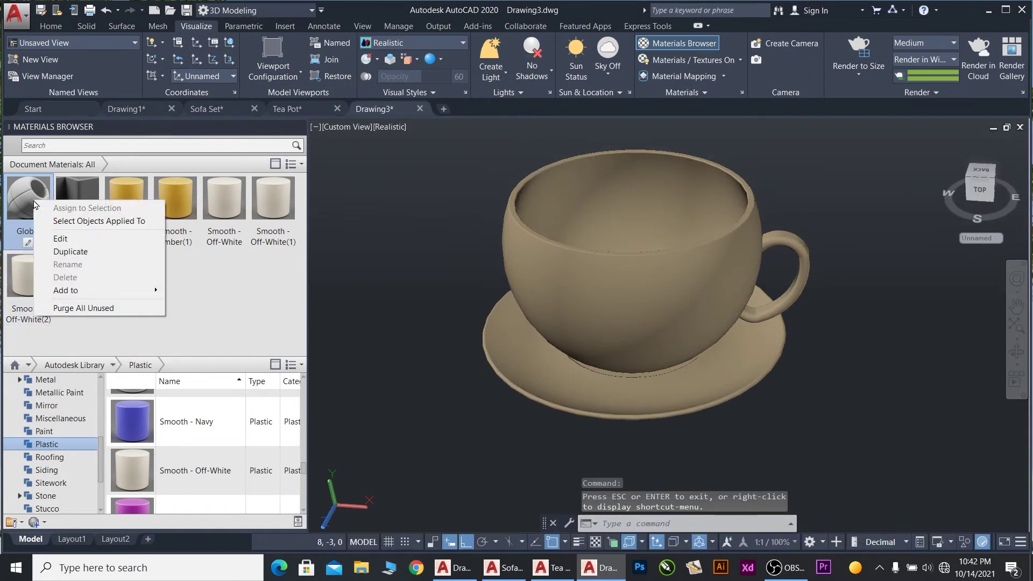
left_click(89, 252)
type("LOGO ON CUP")
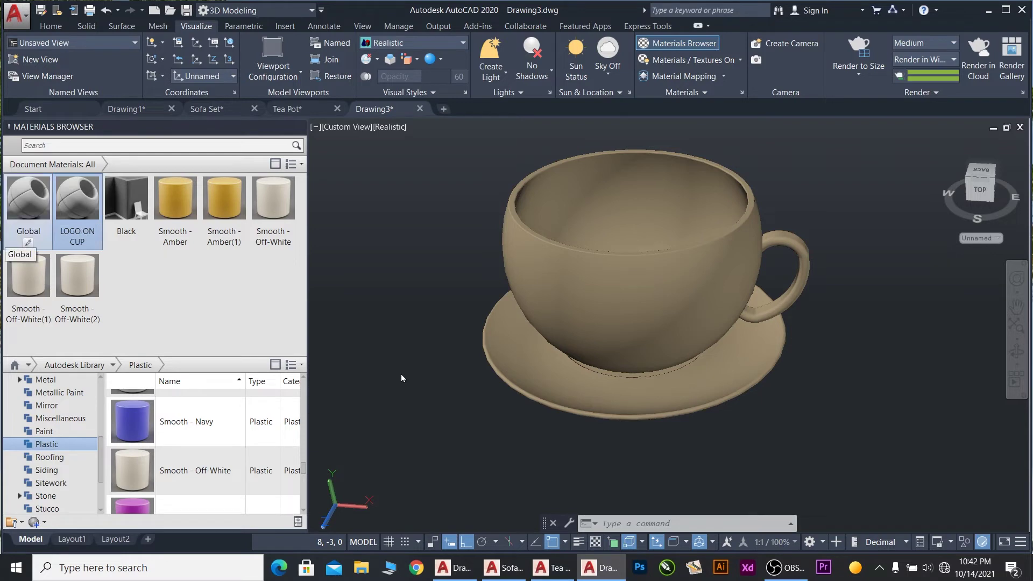
right_click(77, 199)
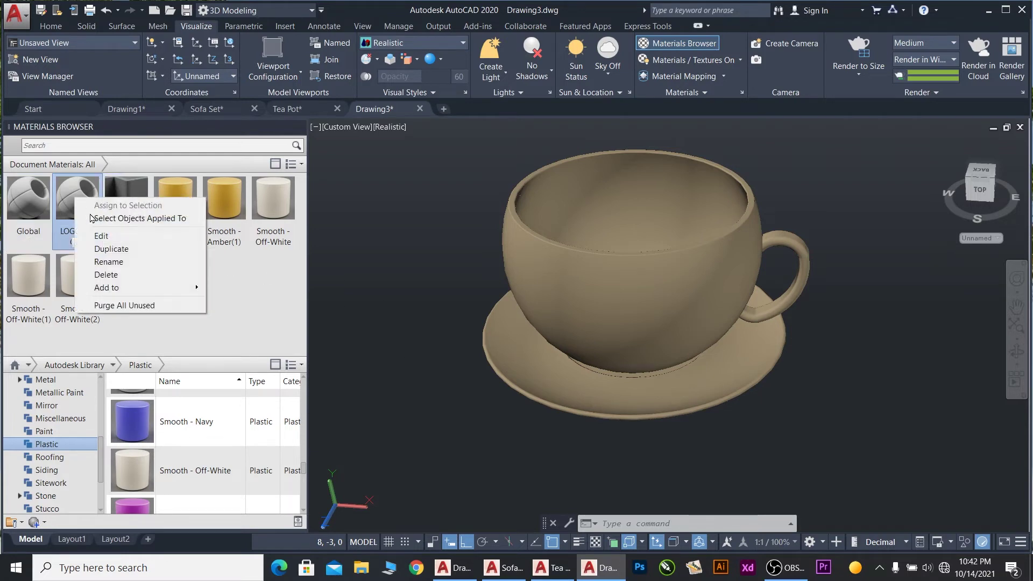
left_click(111, 236)
- Load Pati copy.jpg as the LOGO ON CUP material's image
left_click(499, 306)
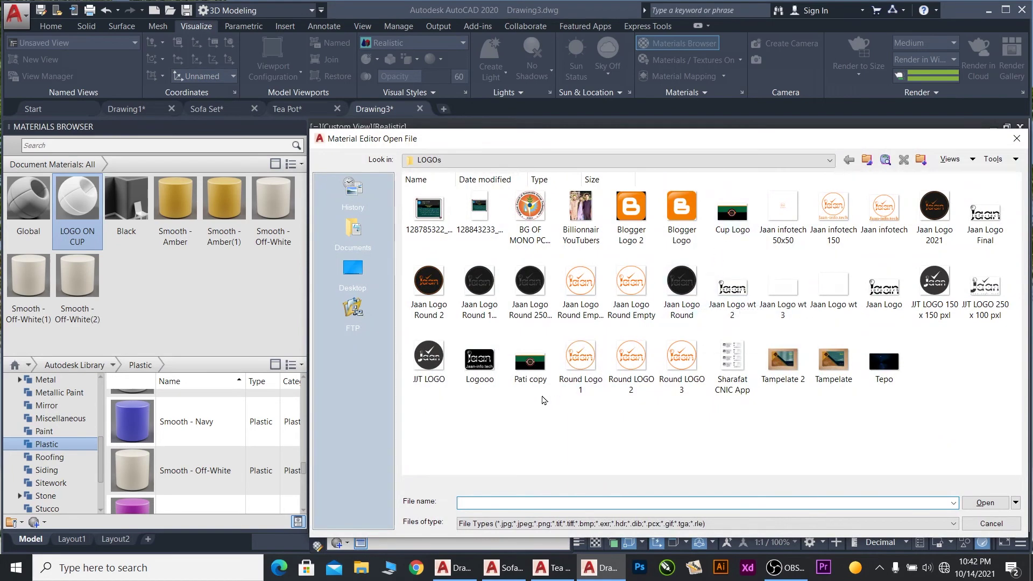
left_click(531, 367)
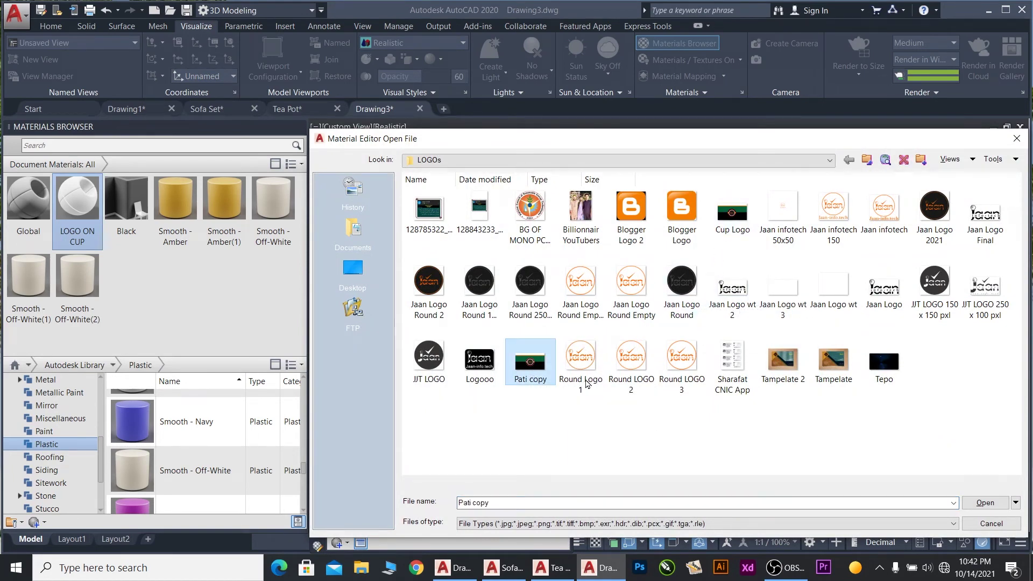
left_click(987, 506)
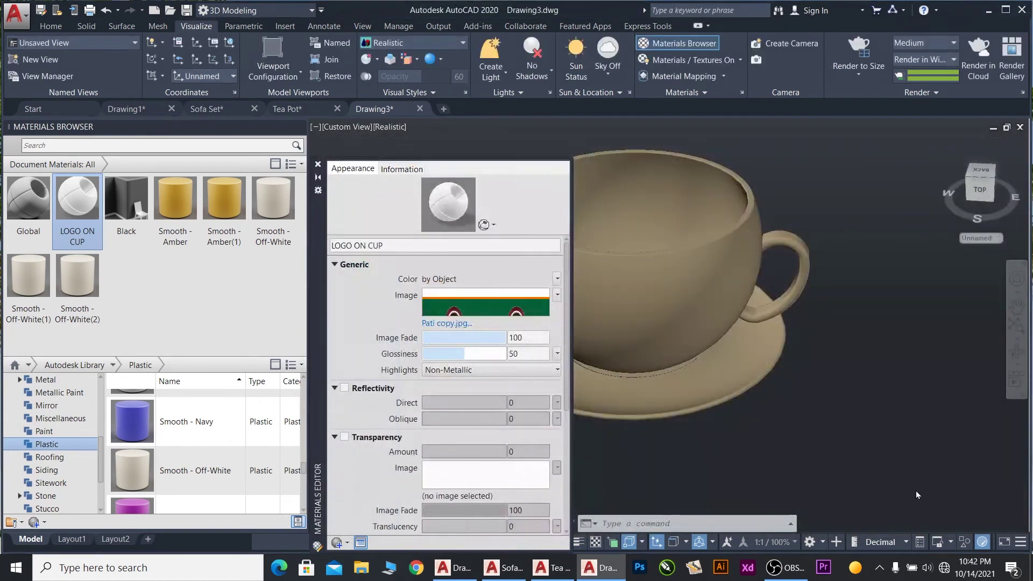
- Set the texture sample width to 20 and close the Texture Editor
left_click(472, 304)
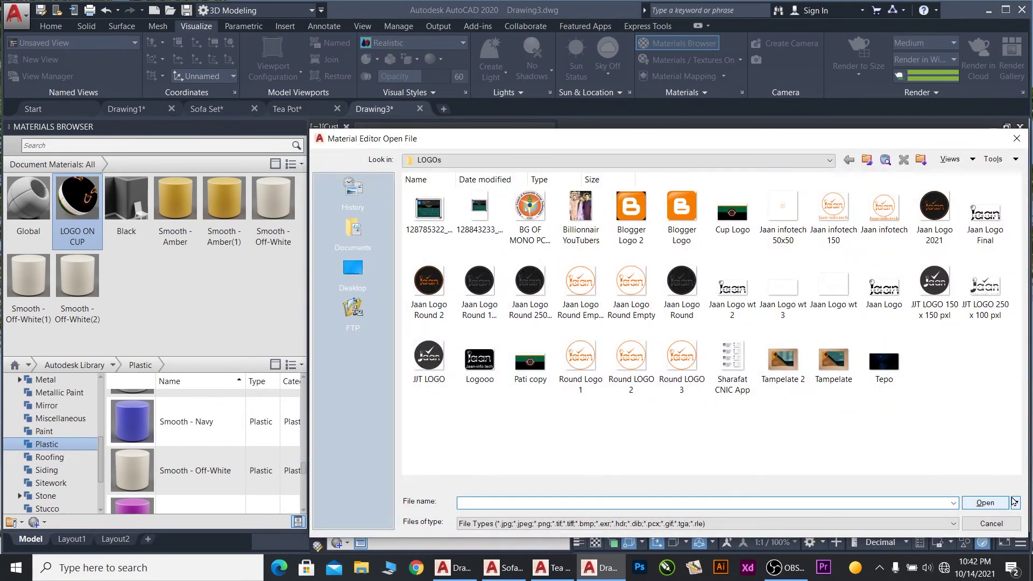
left_click(981, 522)
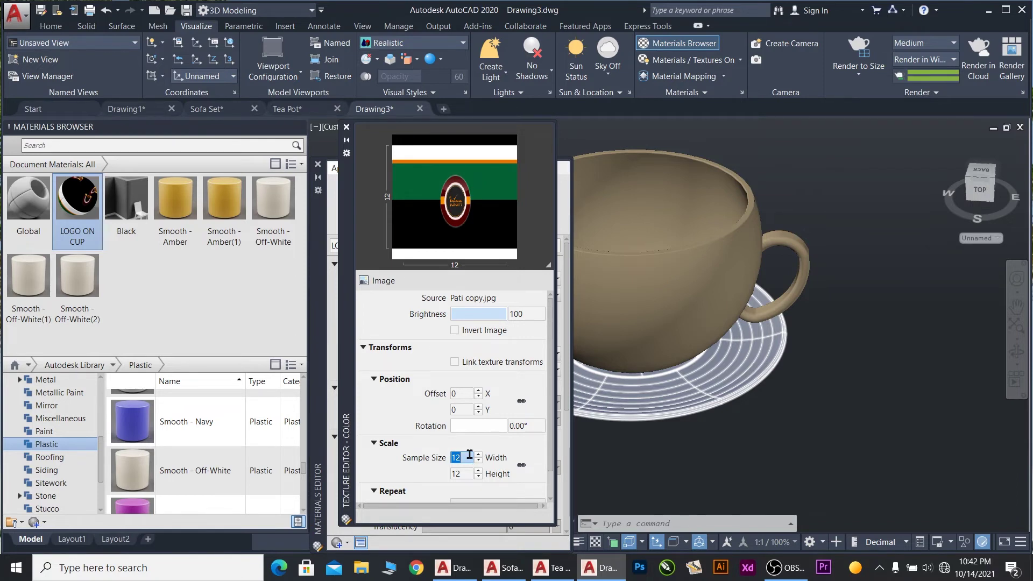
type("20")
key("Return")
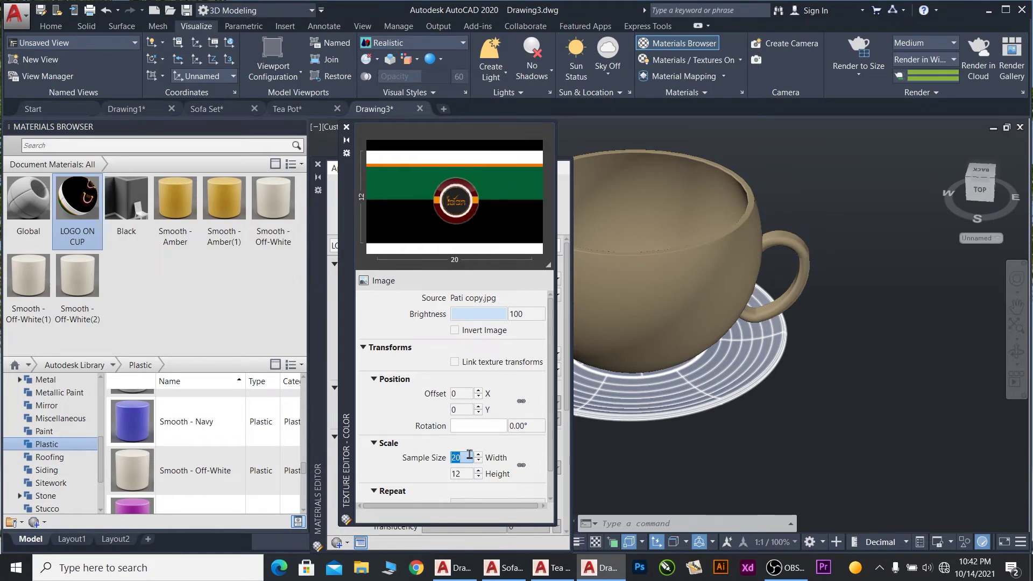
left_click(347, 127)
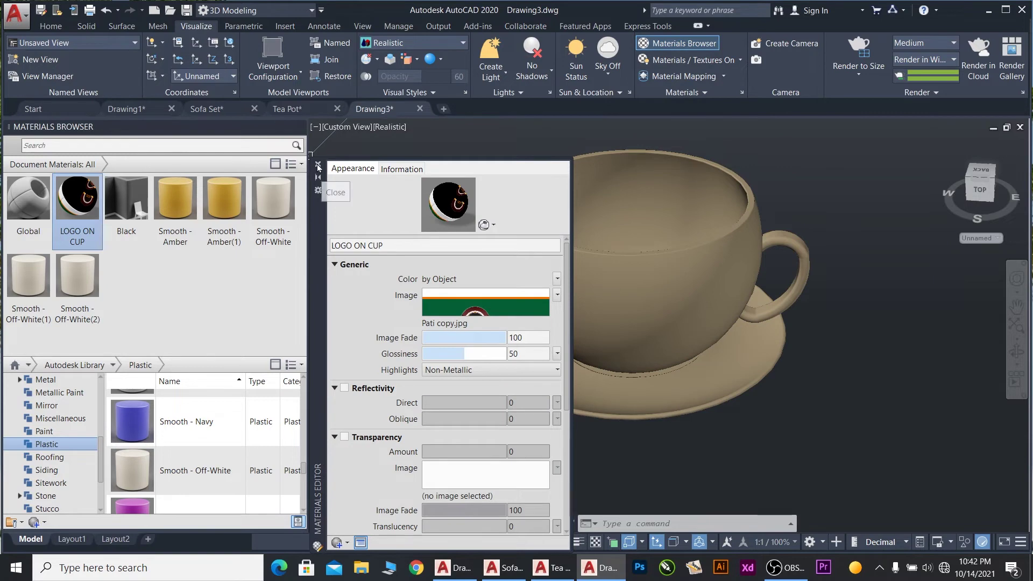
- Close the Material Editor and assign LOGO ON CUP to the selected cup body
left_click(319, 167)
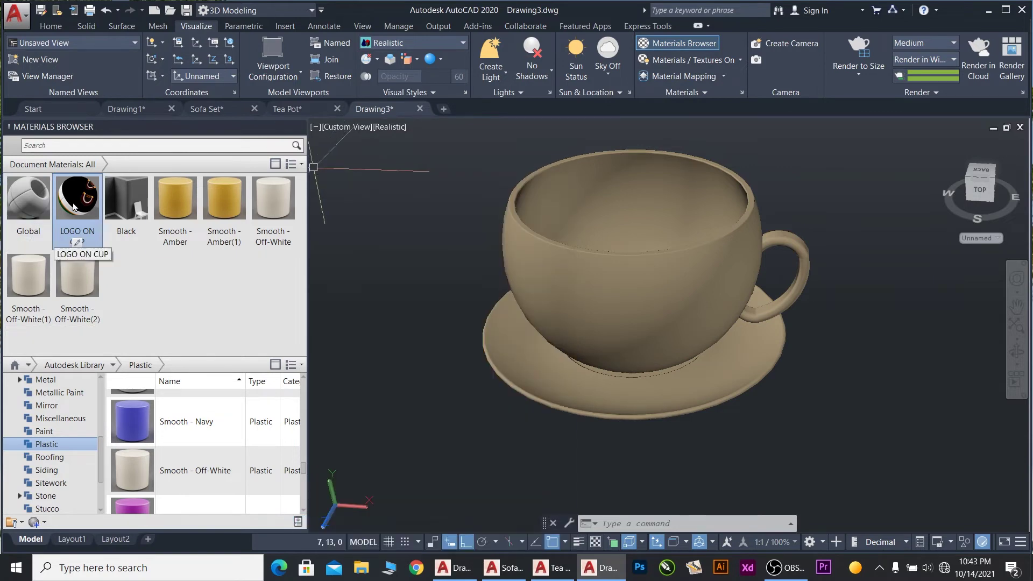
left_click(659, 296)
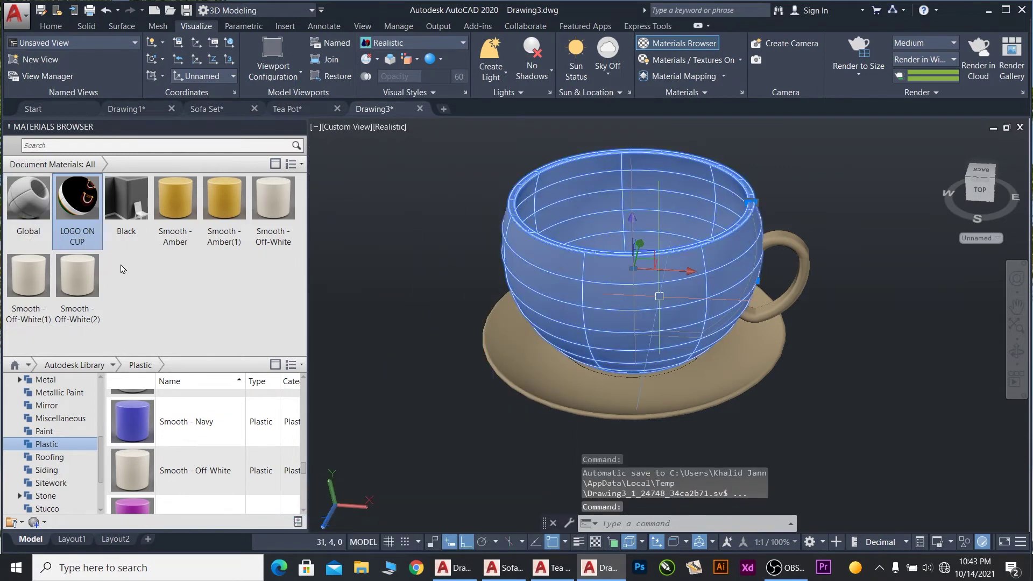
right_click(77, 210)
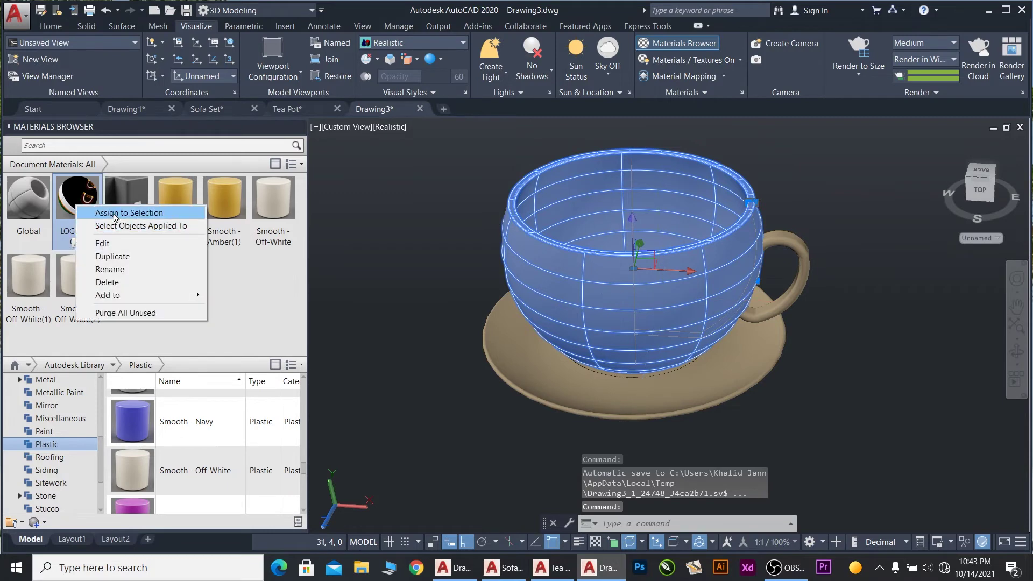
left_click(116, 211)
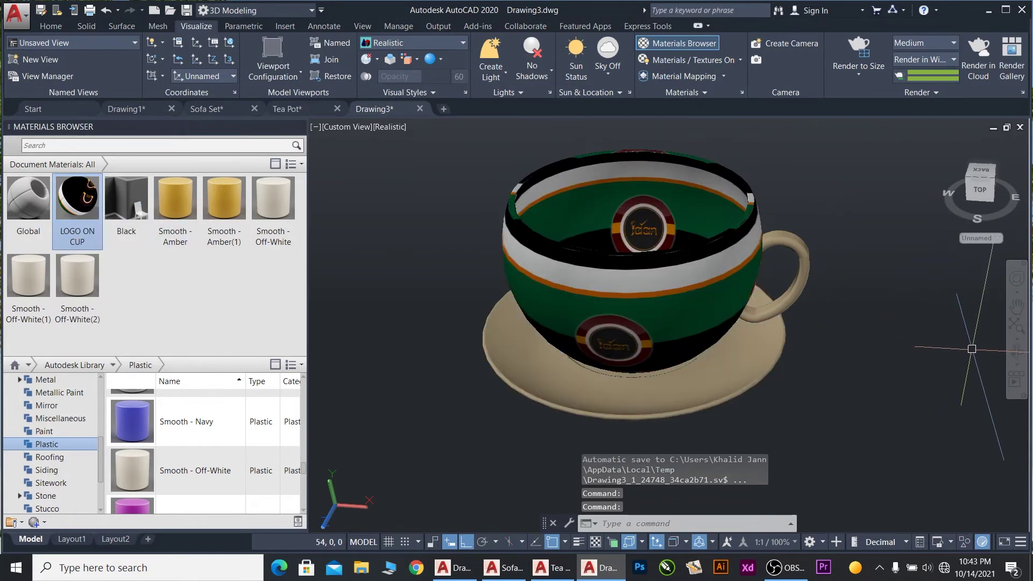
mouse_move(694, 345)
middle_mouse_down("shift")
mouse_move(690, 286)
mouse_move(360, 273)
mouse_move(731, 325)
middle_mouse_up("shift")
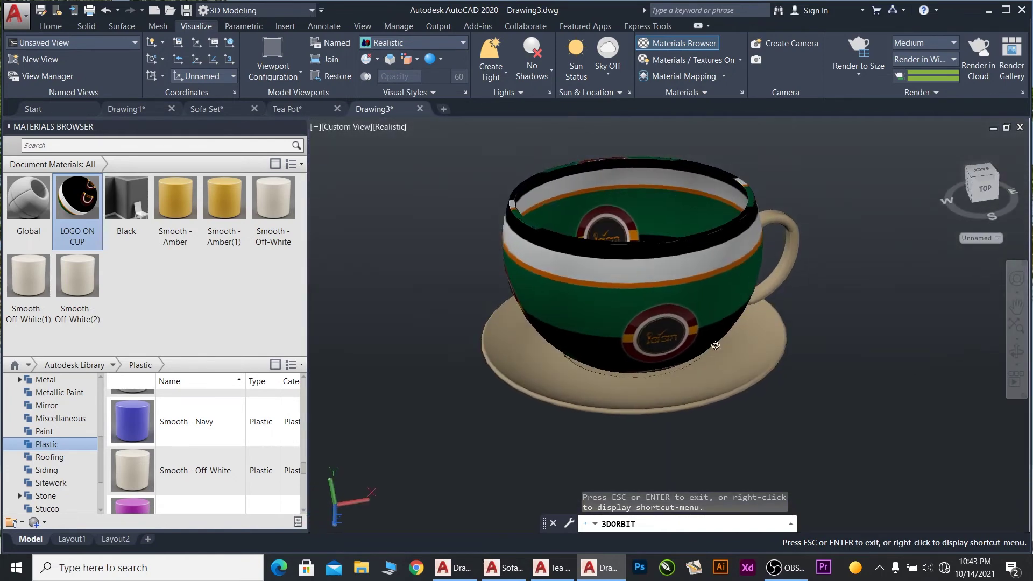
- Trial-assign LOGO ON CUP to the saucer and the handle
left_click(617, 396)
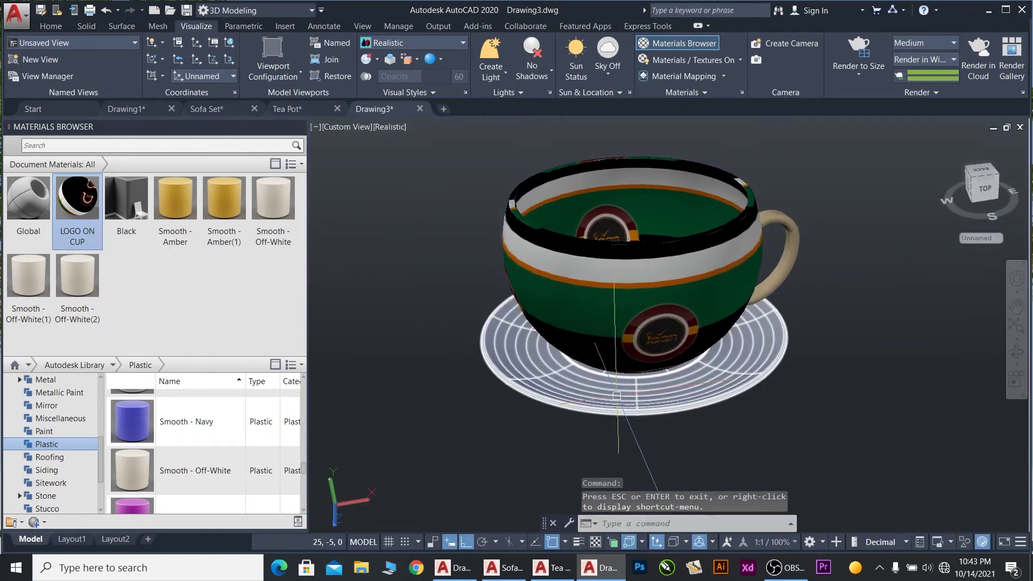
right_click(73, 217)
left_click(107, 209)
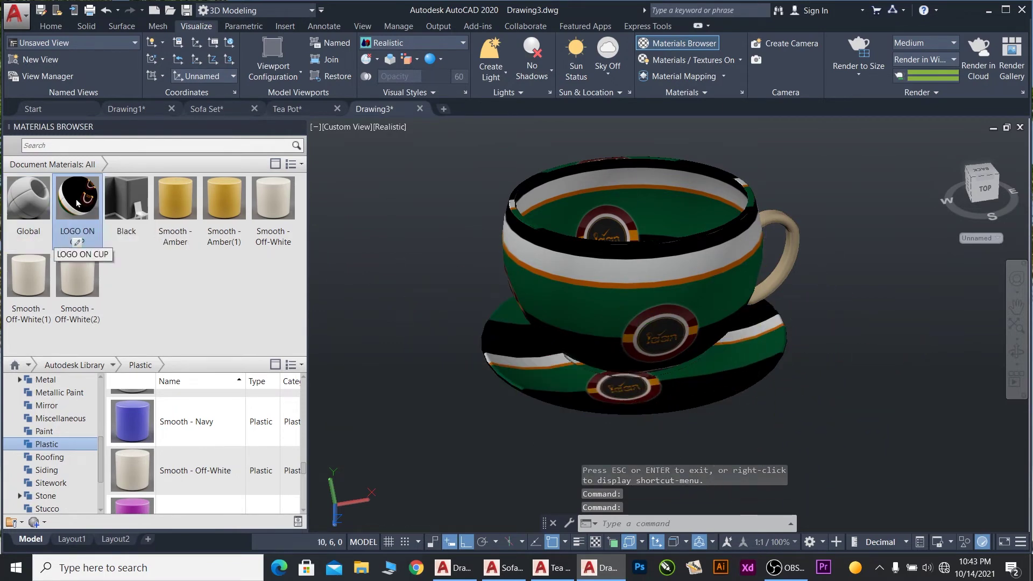
left_click(797, 261)
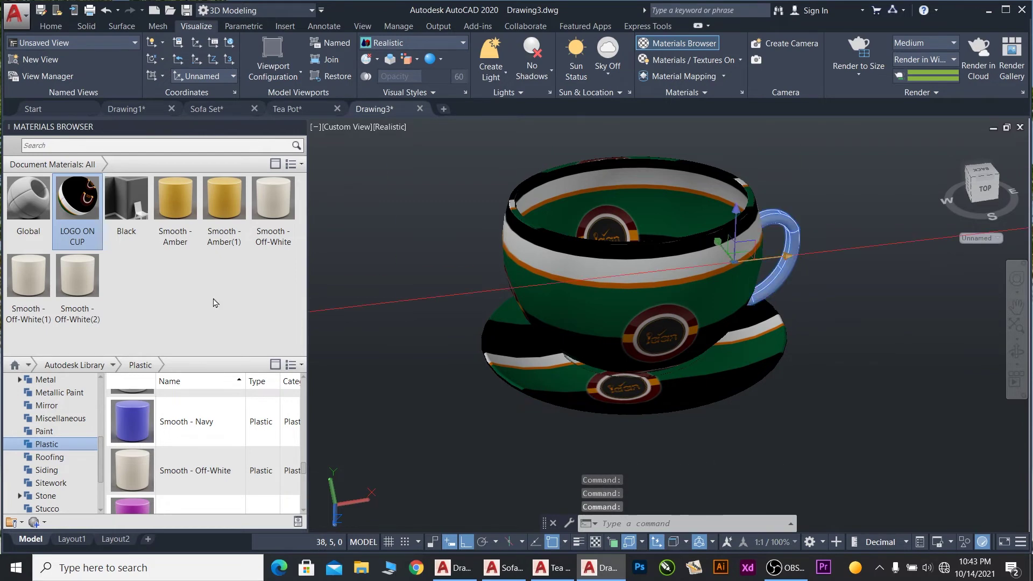
right_click(71, 198)
left_click(112, 205)
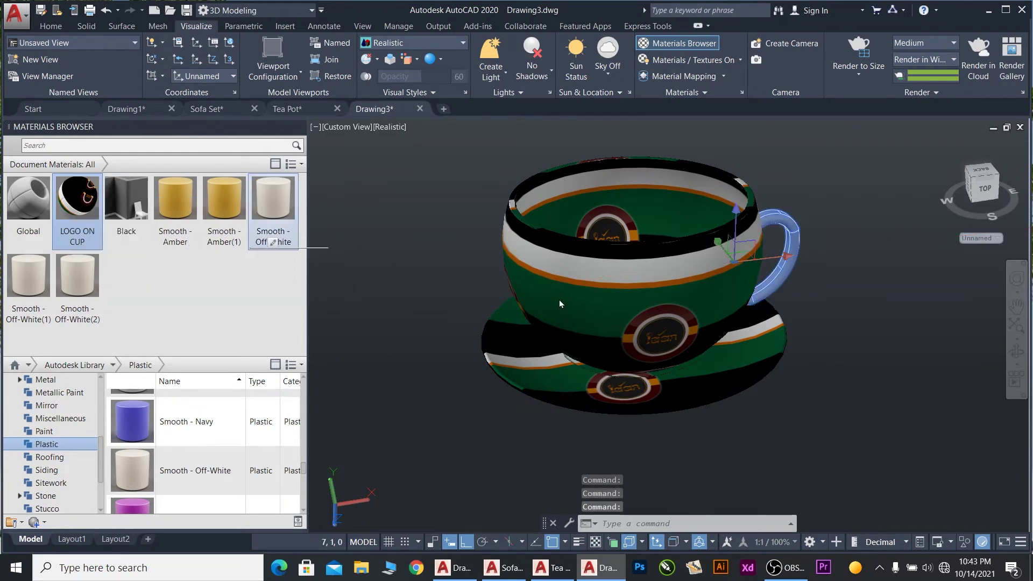
- Orbit to a lower side angle, then undo the handle and saucer logo assignments
left_click(1019, 353)
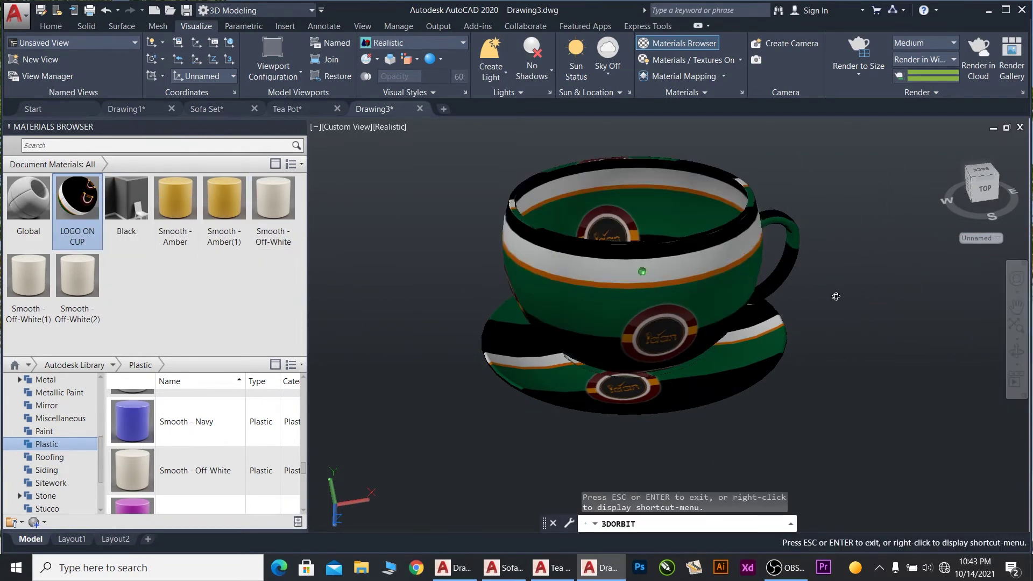
mouse_move(619, 226)
left_mouse_down()
mouse_move(581, 282)
mouse_move(796, 323)
left_mouse_up()
key("Escape")
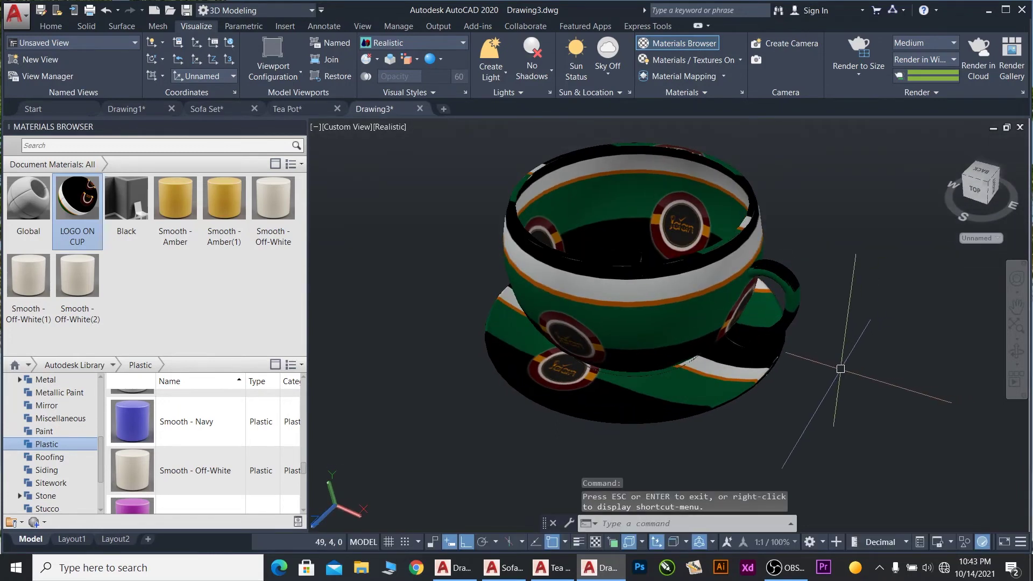
key("ctrl+z")
key("ctrl+z")
key("ctrl+z")
key("ctrl+z")
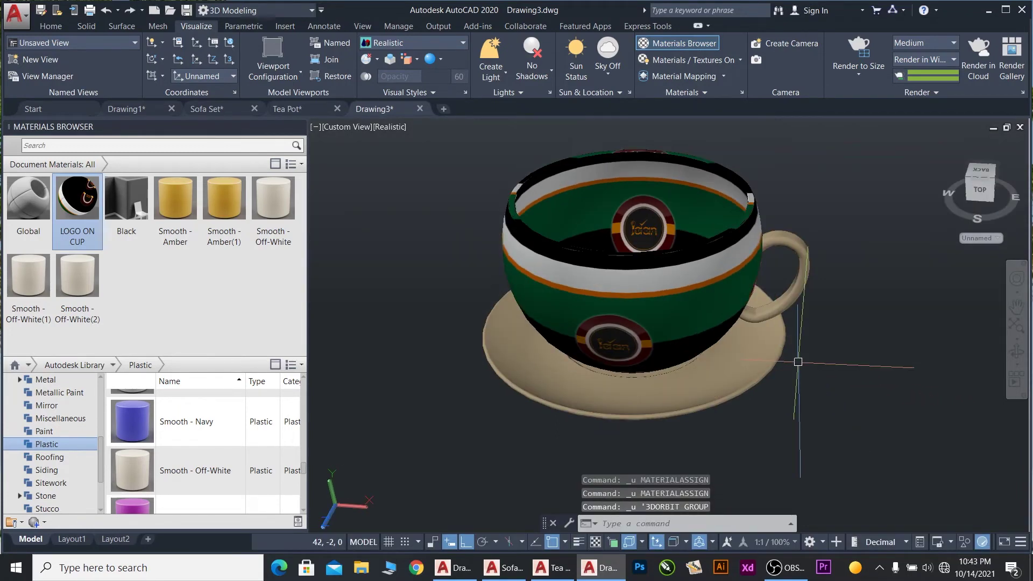
key("ctrl+z")
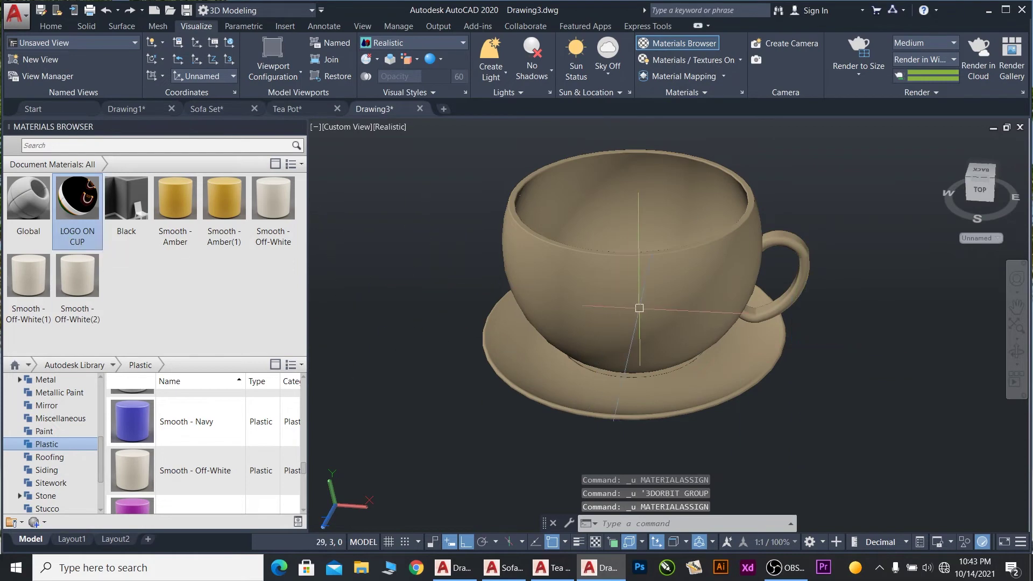
- Copy the cup, handle and saucer to the left of the original with CO, then view both
scroll(662, 317, "down", 2)
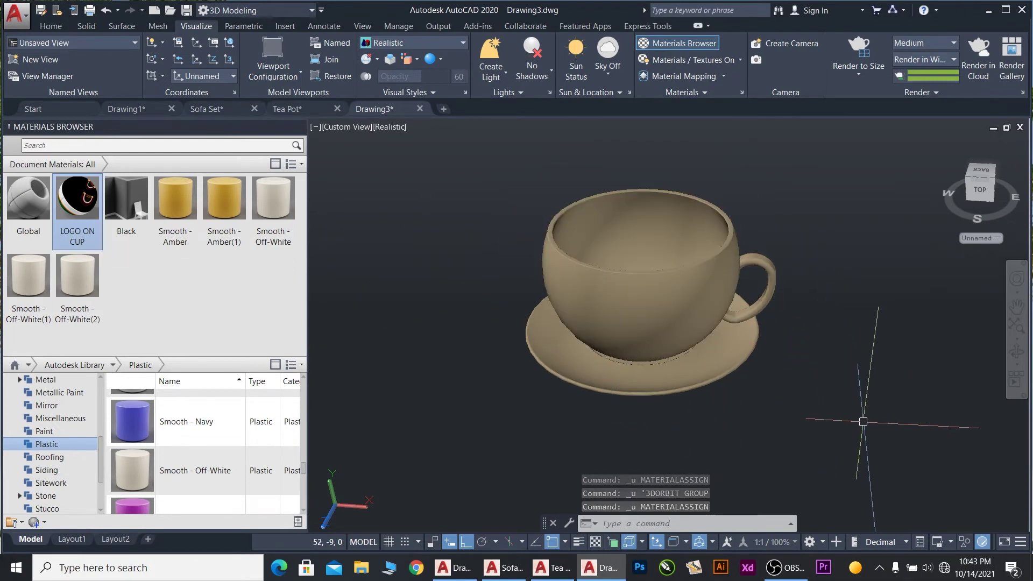
left_click(883, 426)
left_click(414, 121)
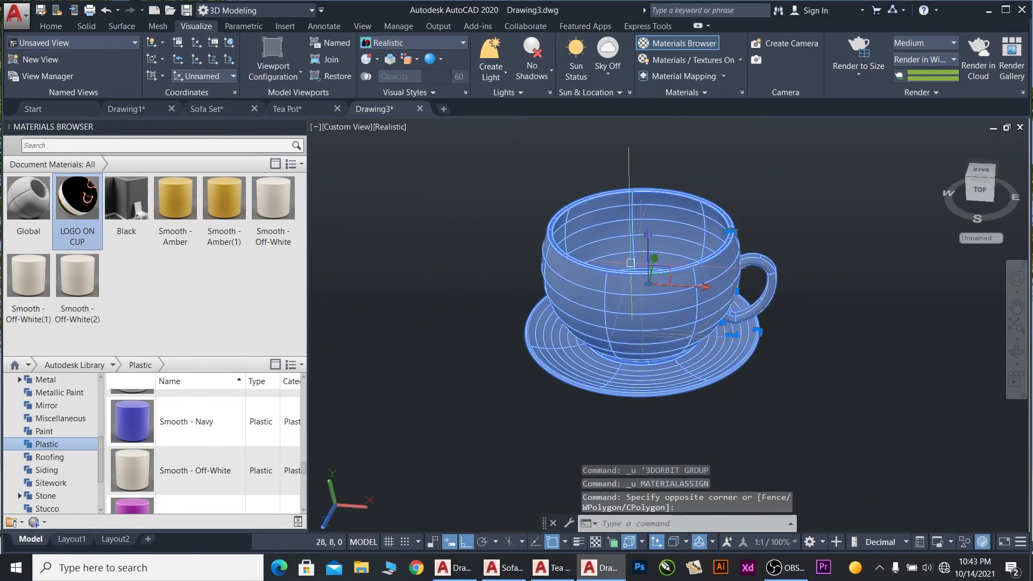
scroll(676, 321, "down", 3)
type("co")
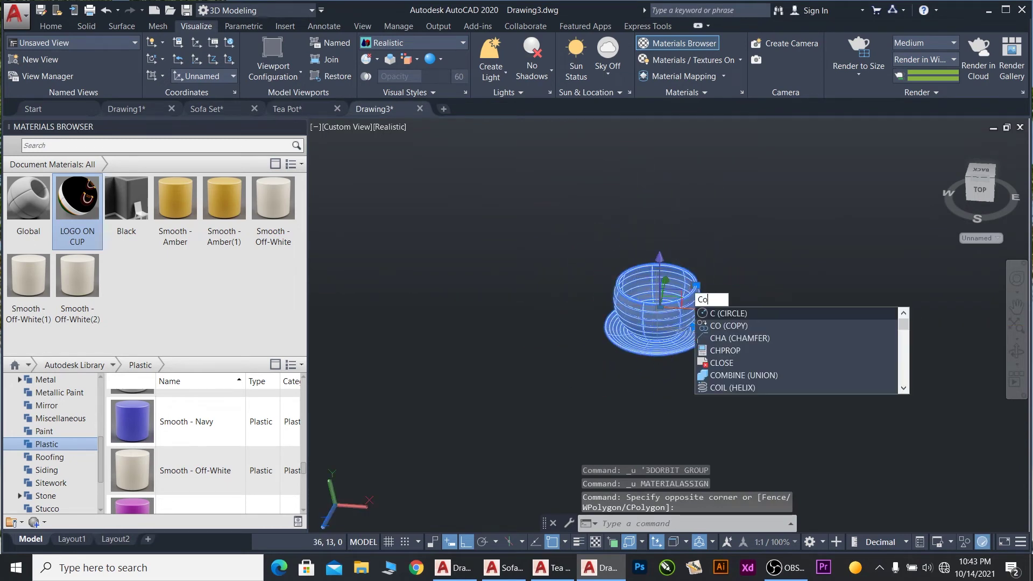
key("Return")
left_click(823, 370)
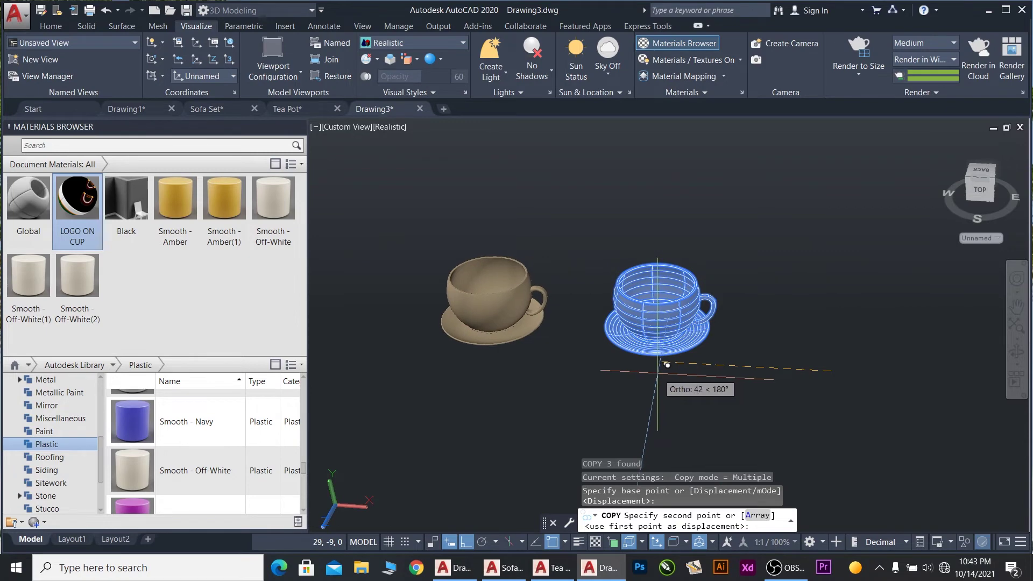
left_click(654, 371)
key("Return")
middle_click_drag(811, 384, 425, 302, "shift")
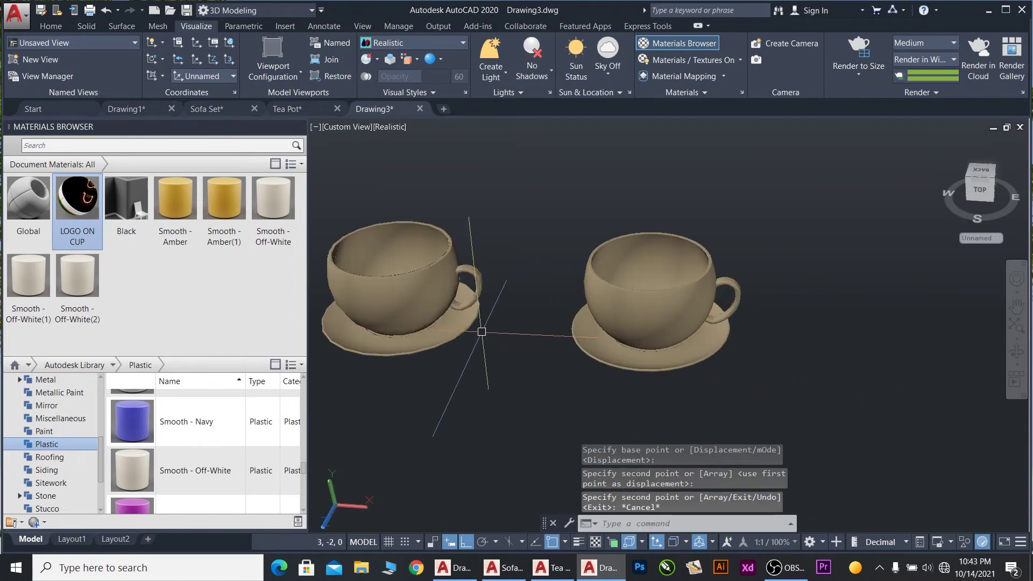
scroll(670, 323, "up", 1)
scroll(670, 323, "up", 3)
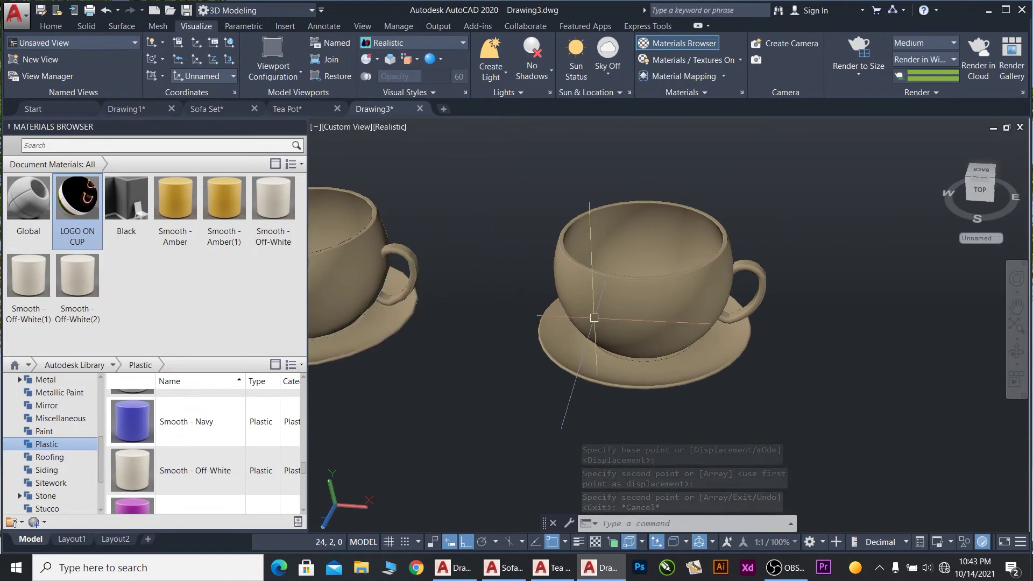
- Explode the right-hand cup body into separate surfaces with X
left_click(657, 334)
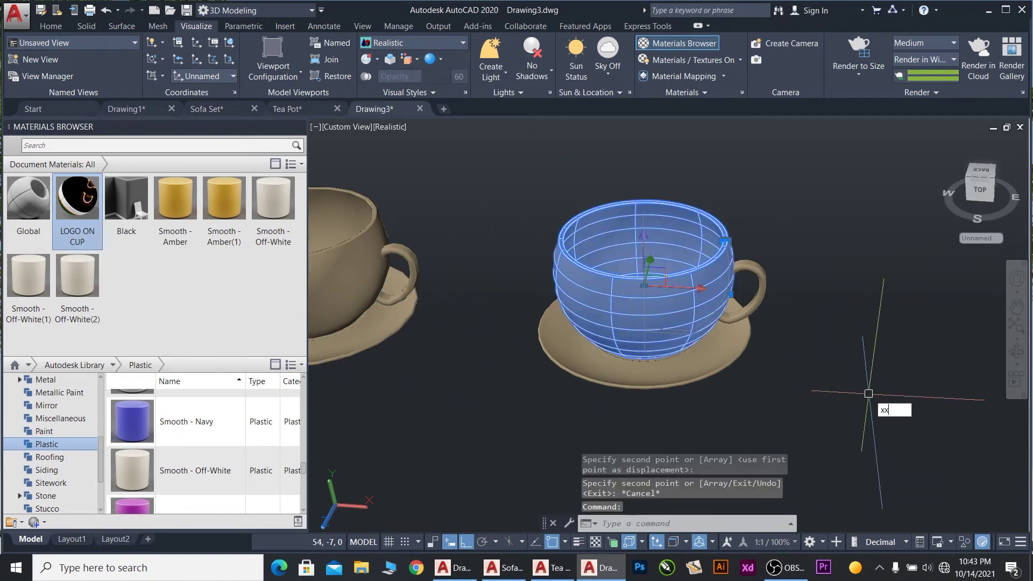
type("xxxxxxxxxxx")
key("Return")
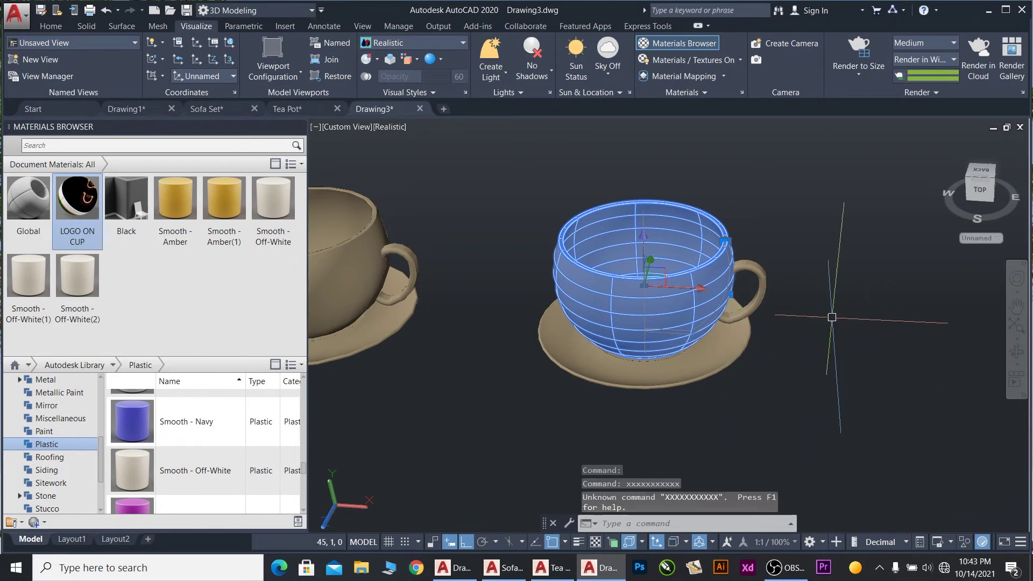
key("Escape")
left_click(716, 317)
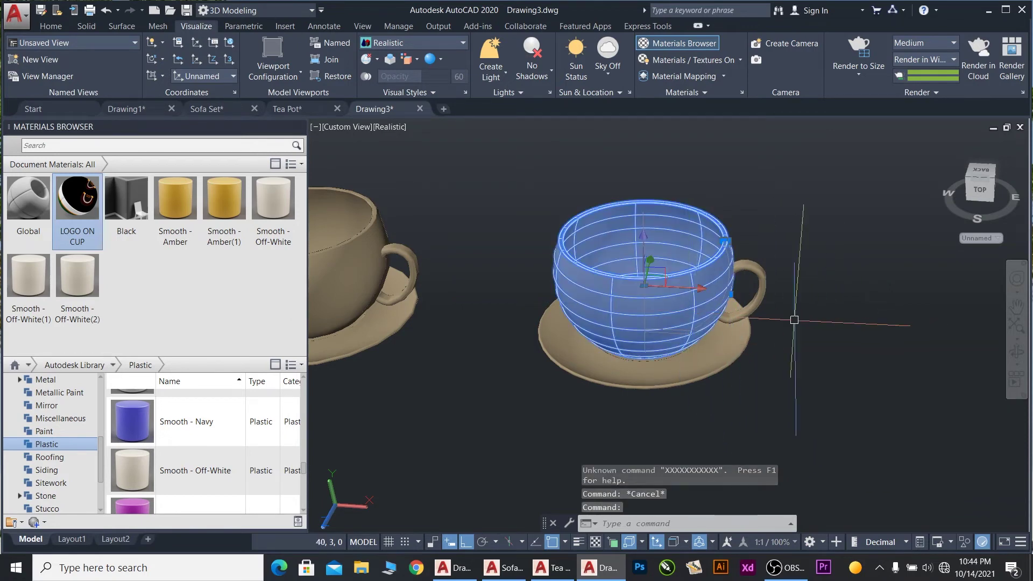
type("x")
key("Return")
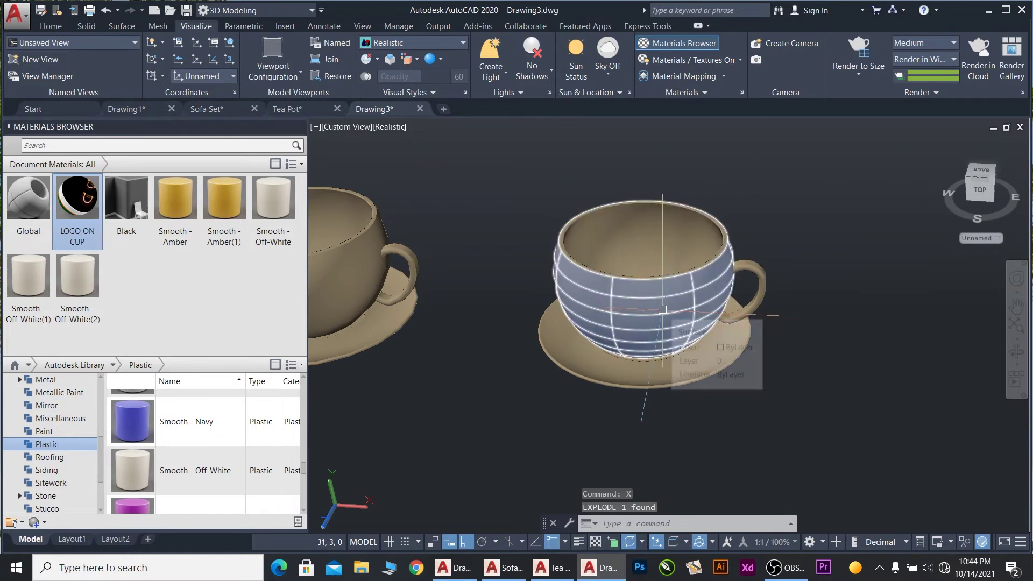
- Assign LOGO ON CUP to the right cup's outer surface
left_click(640, 328)
right_click(75, 206)
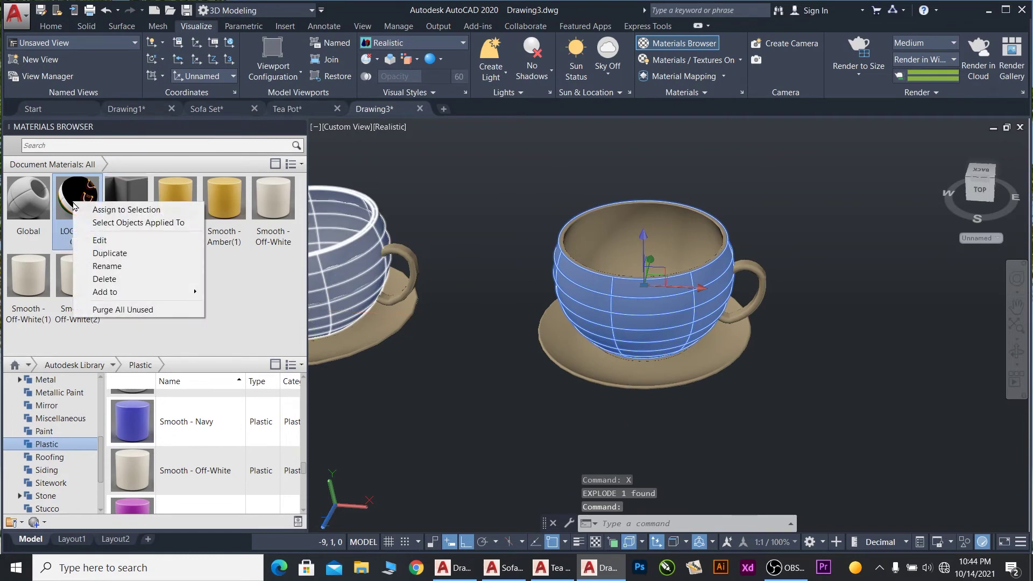
left_click(126, 209)
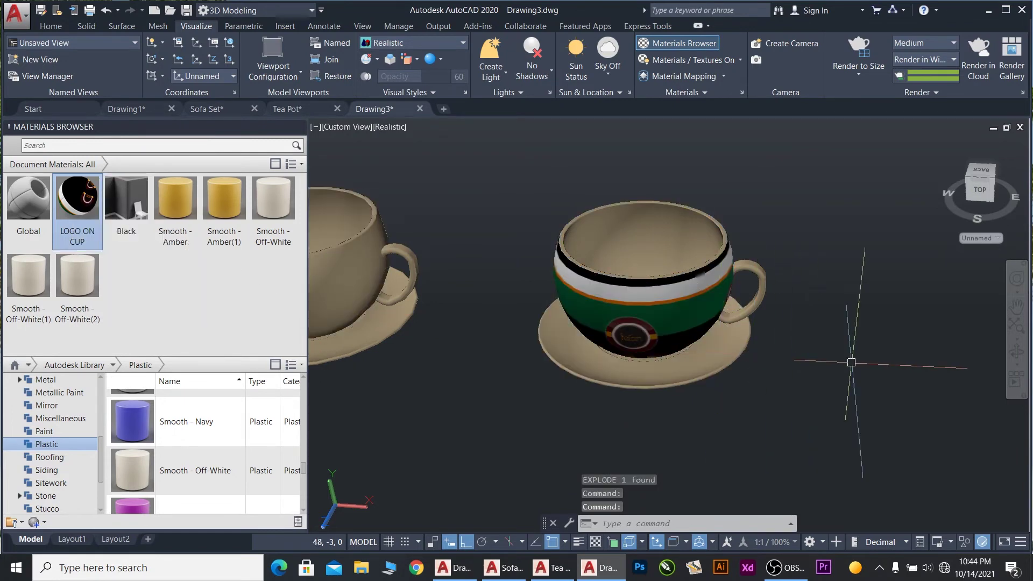
key("Escape")
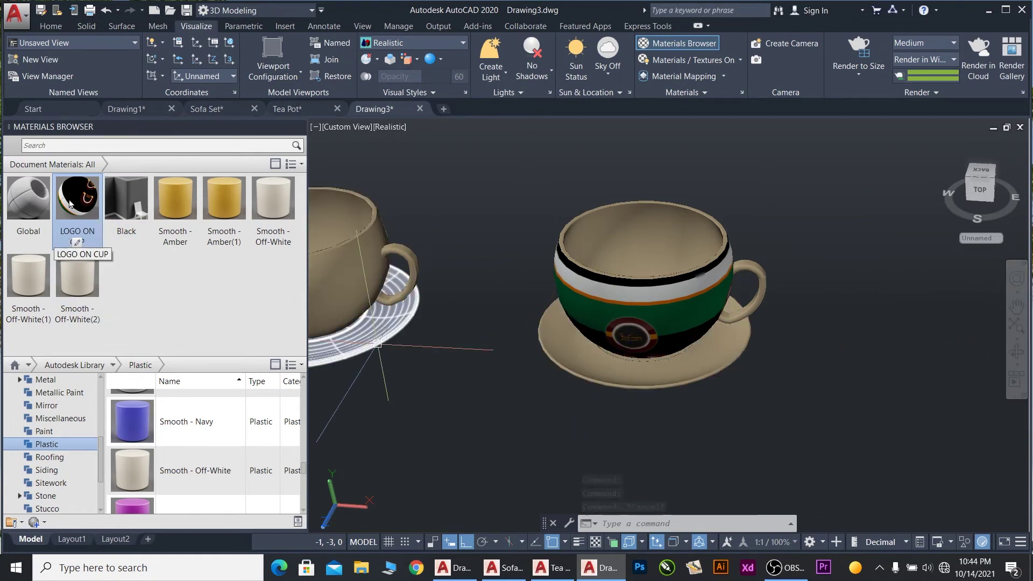
- Apply the LOGO ON CUP material to the right-hand saucer and the cup handle
left_click(550, 360)
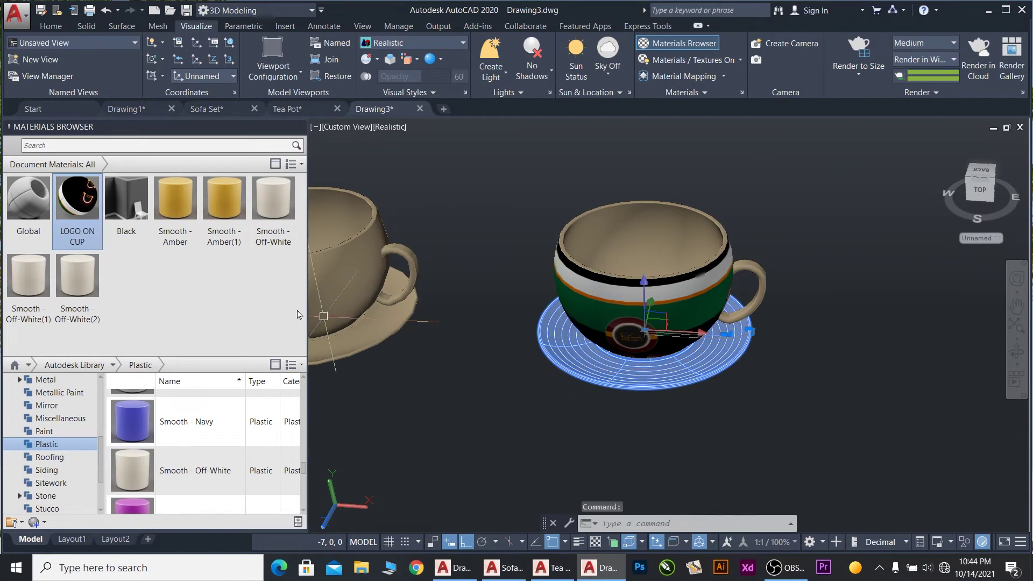
right_click(73, 199)
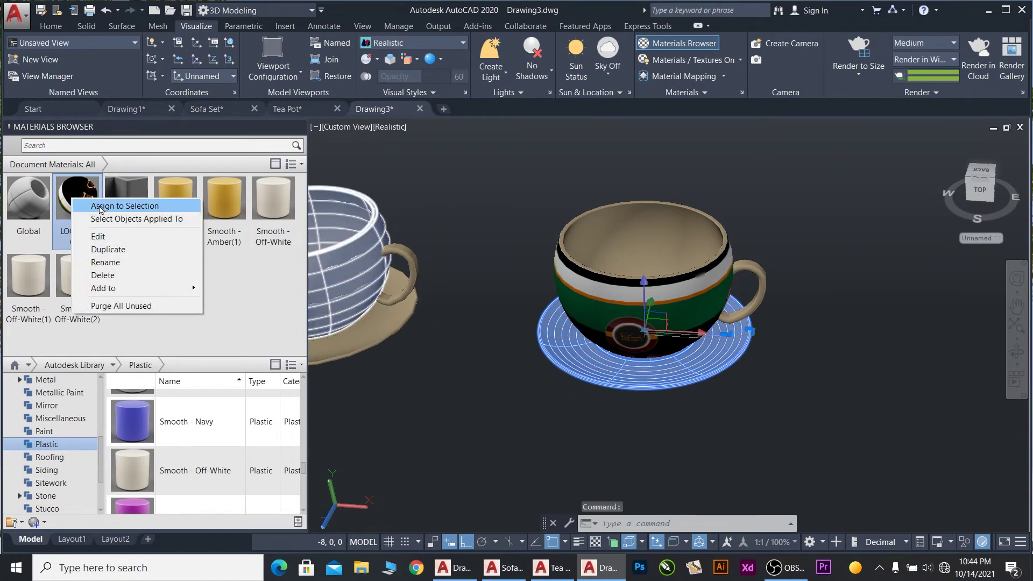
left_click(99, 205)
key("Escape")
scroll(696, 360, "up", 1)
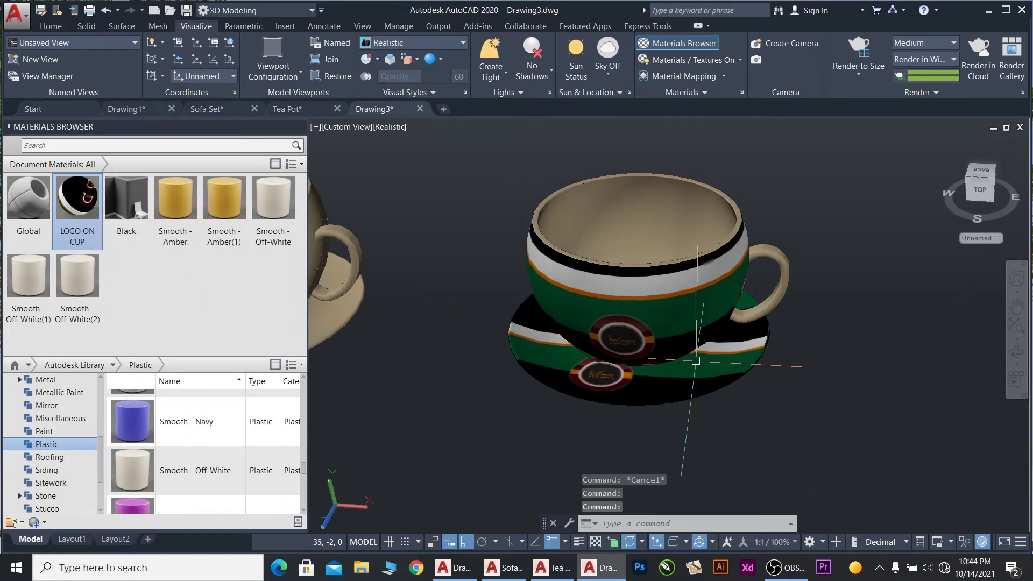
left_click_drag(89, 210, 789, 322)
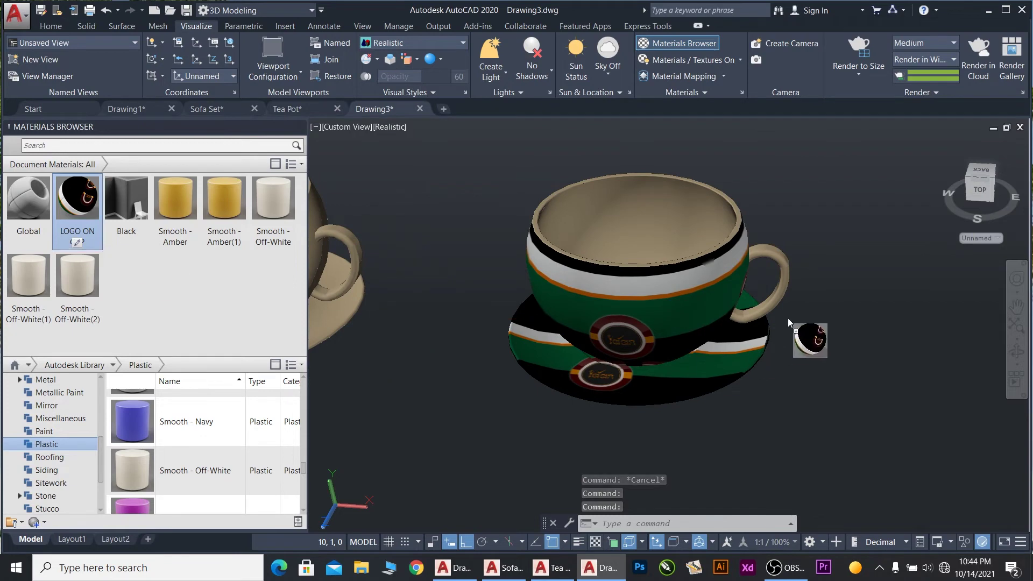
left_click_drag(783, 269, 783, 269)
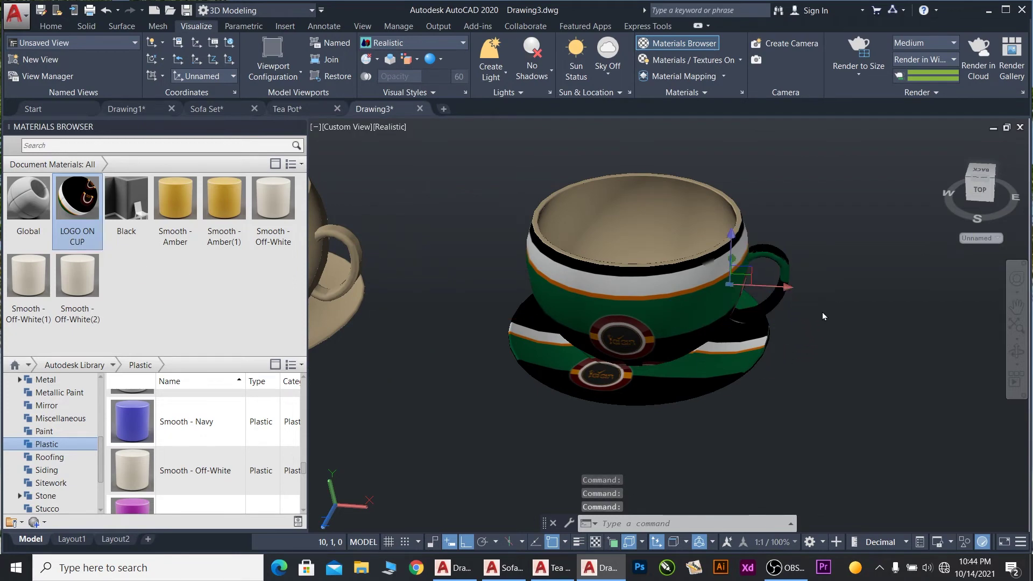
- Orbit the model to view the cups from another angle
left_click(1017, 353)
mouse_move(699, 291)
left_mouse_down()
mouse_move(470, 290)
mouse_move(712, 329)
left_mouse_up()
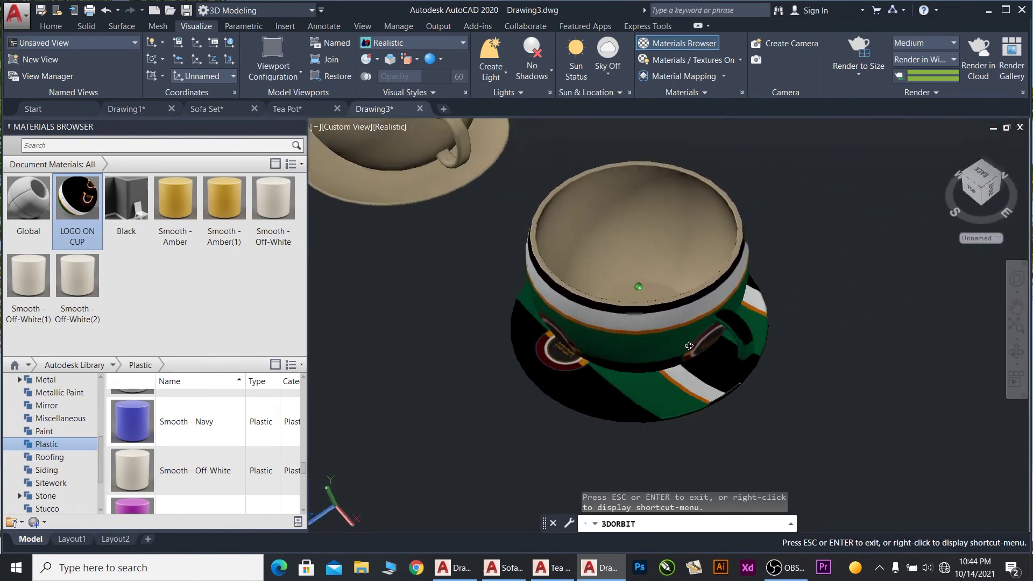
scroll(712, 329, "down", 3)
scroll(724, 319, "down", 3)
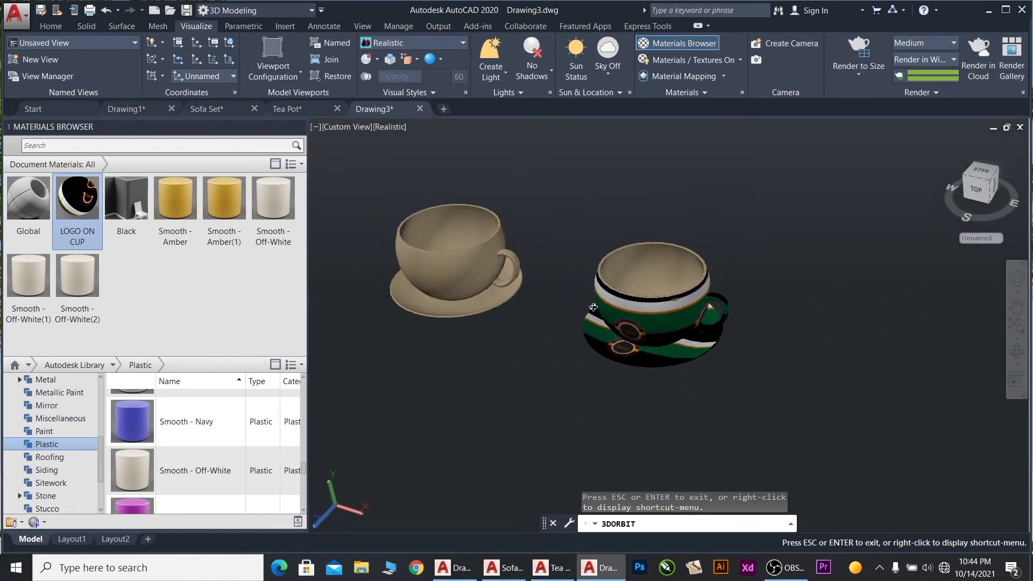
key("Escape")
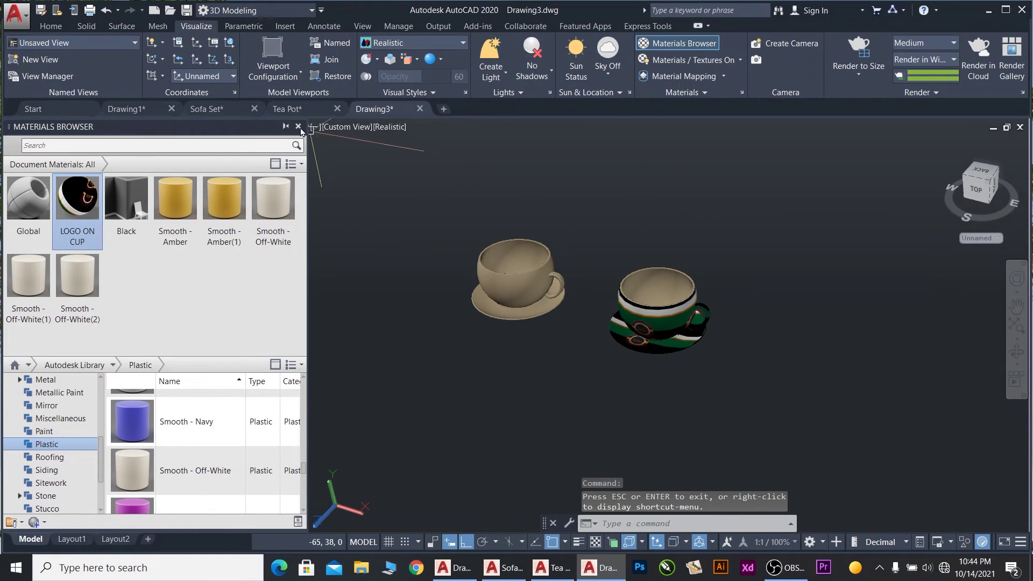
- Close the Materials Browser and switch to a parallel-projection Top view
left_click(299, 127)
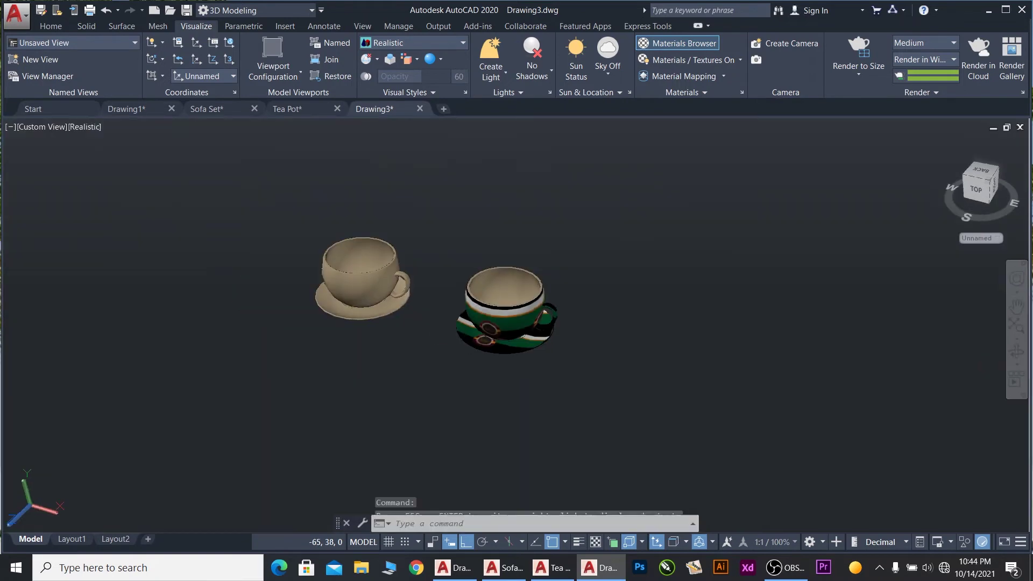
left_click(38, 128)
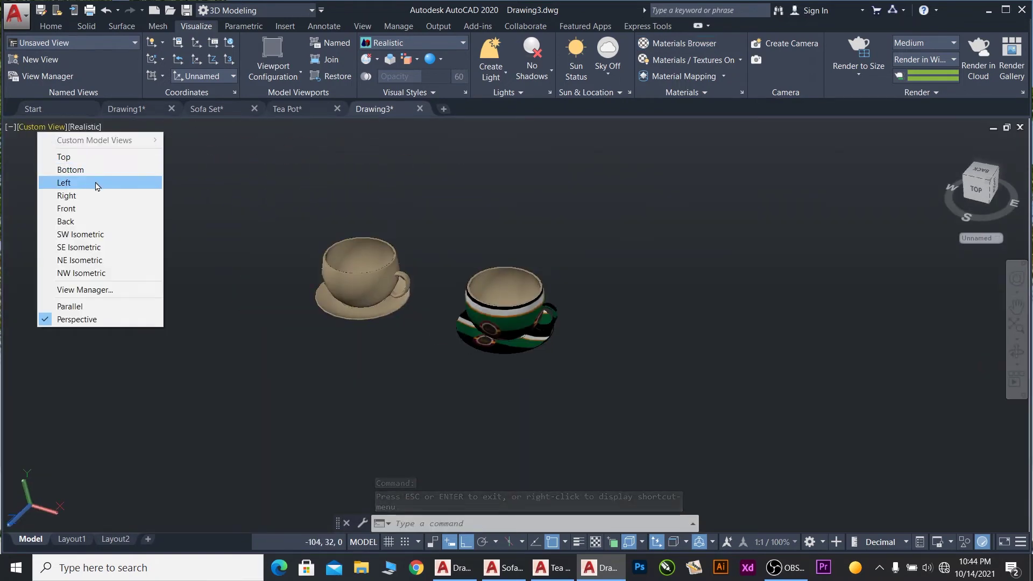
left_click(81, 156)
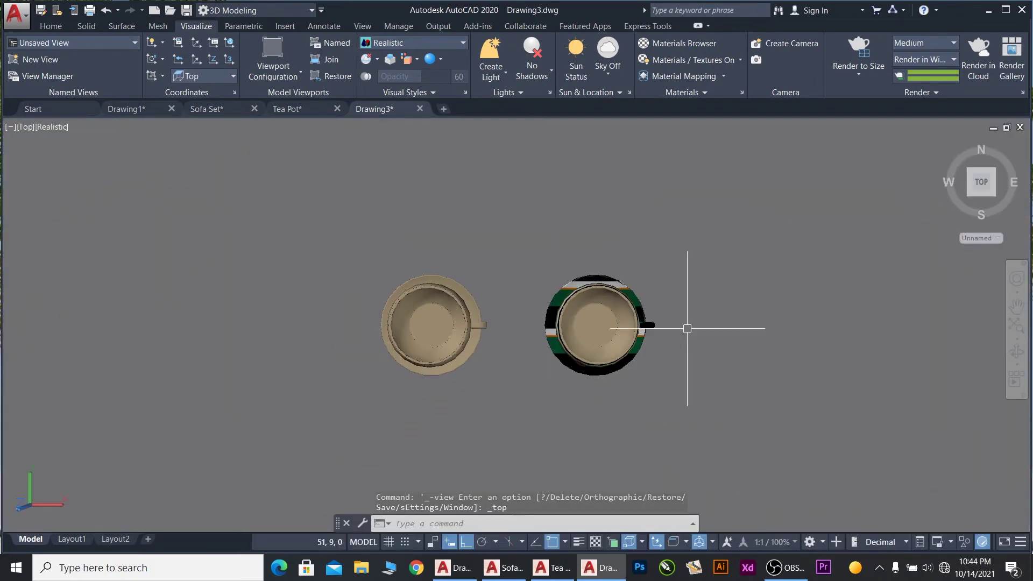
right_click(988, 181)
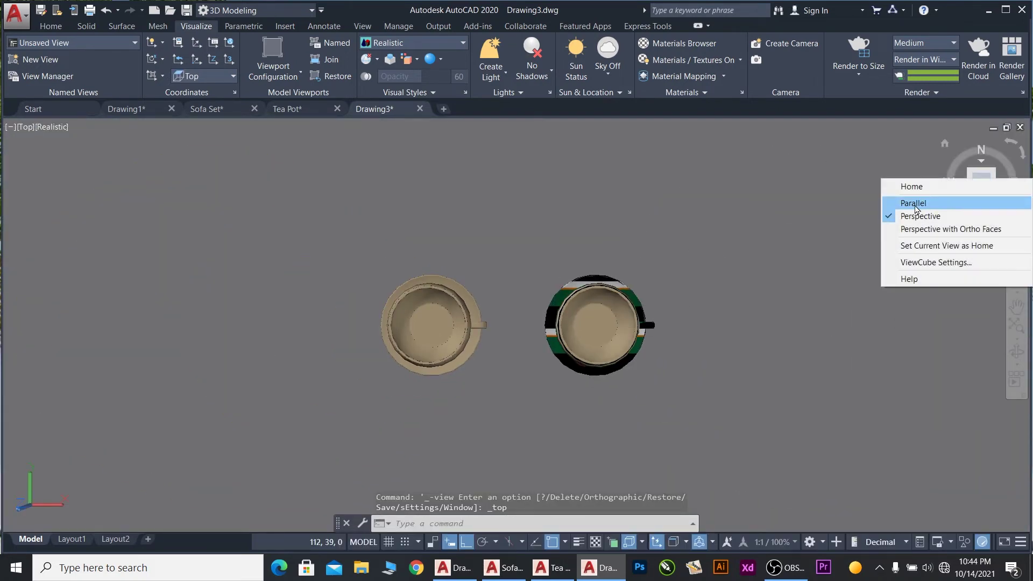
left_click(915, 204)
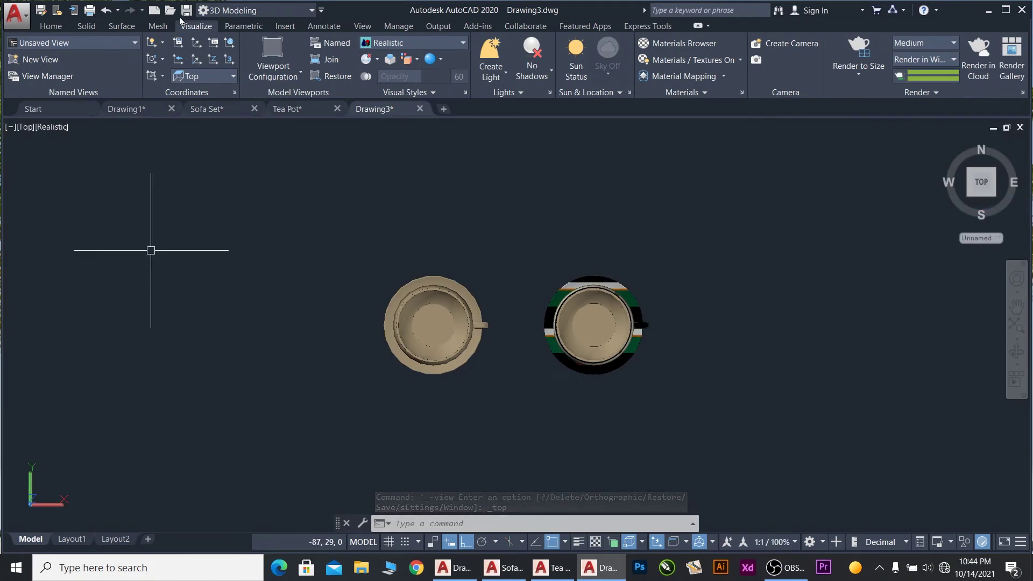
- Draw a rectangle around both cups, then return to the angled Home view
left_click(51, 28)
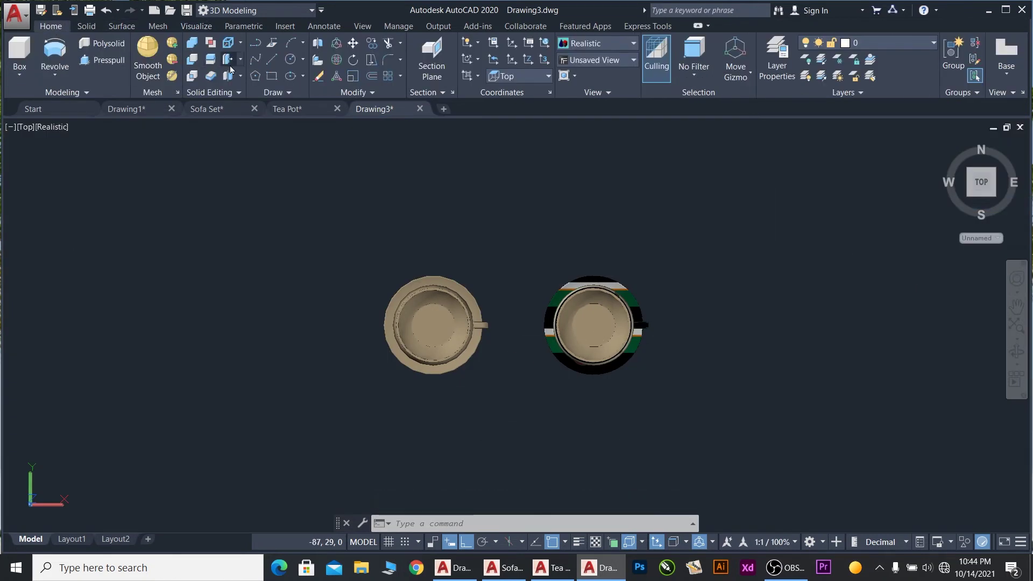
left_click(272, 76)
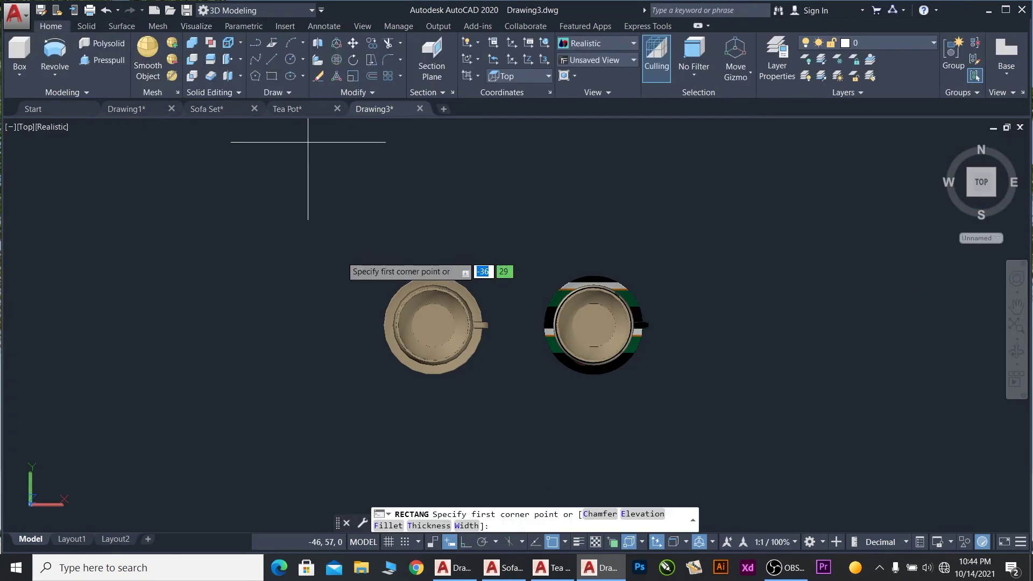
left_click(293, 455)
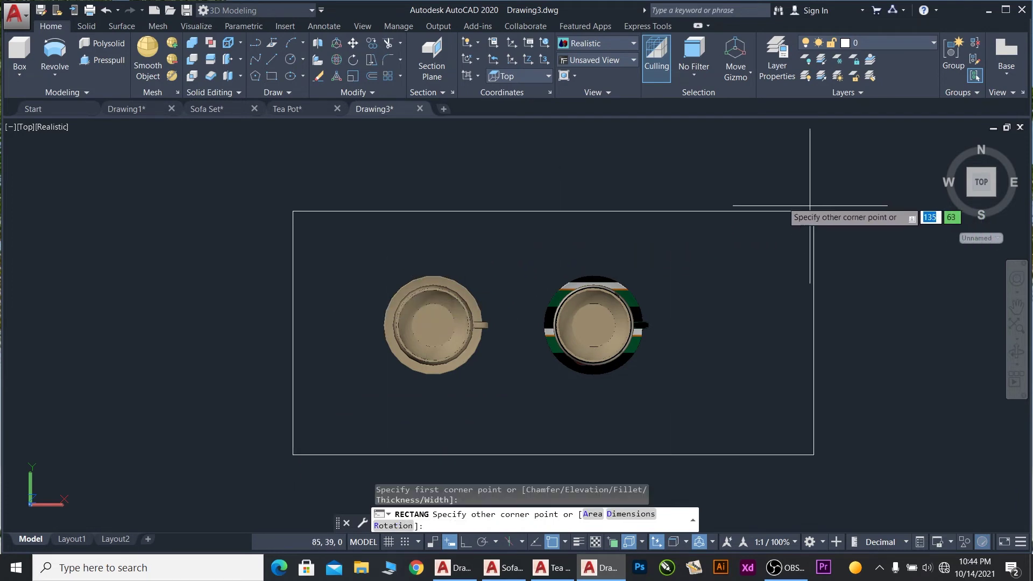
left_click(740, 201)
key("Escape")
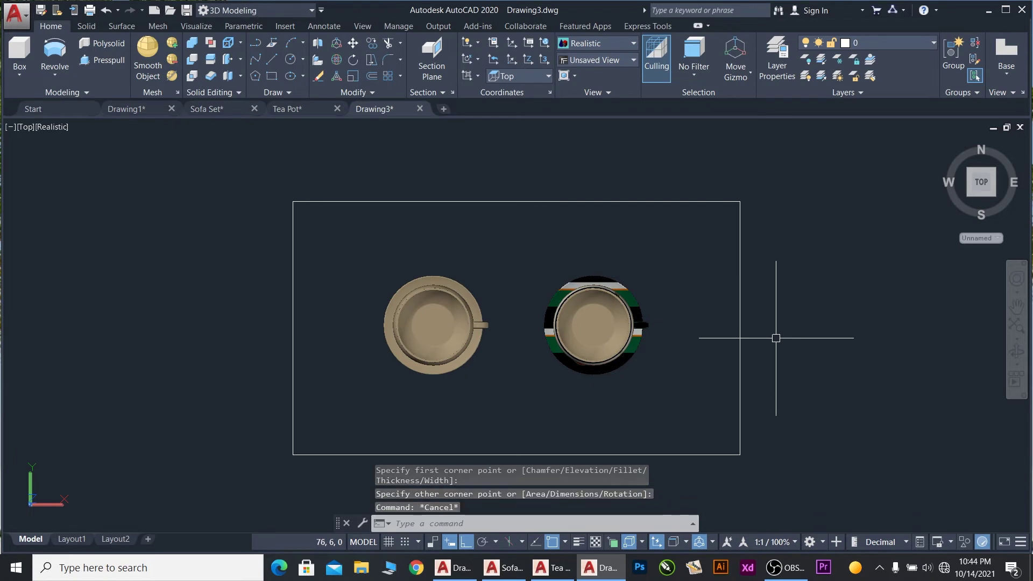
scroll(775, 253, "down", 2)
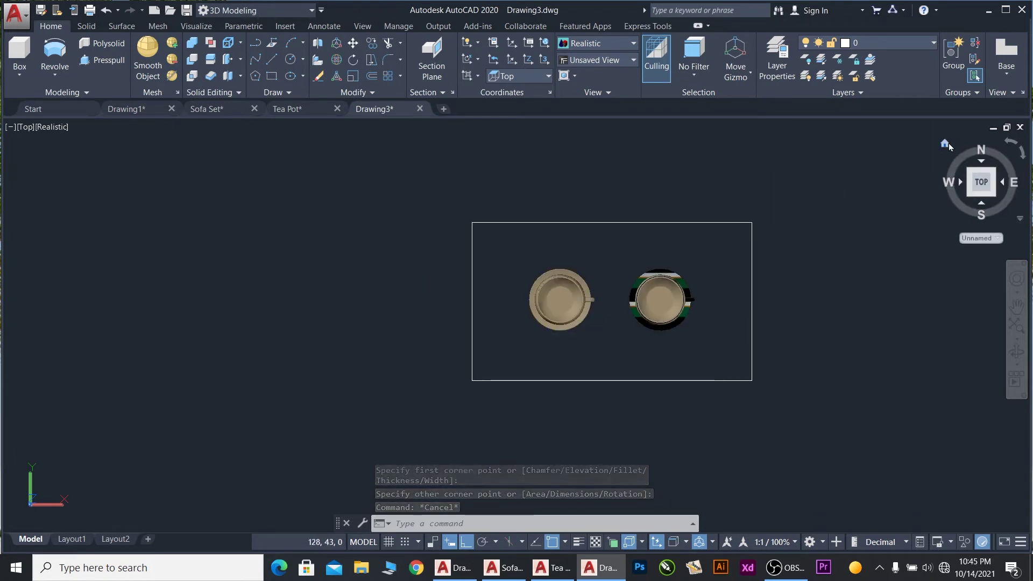
left_click(947, 143)
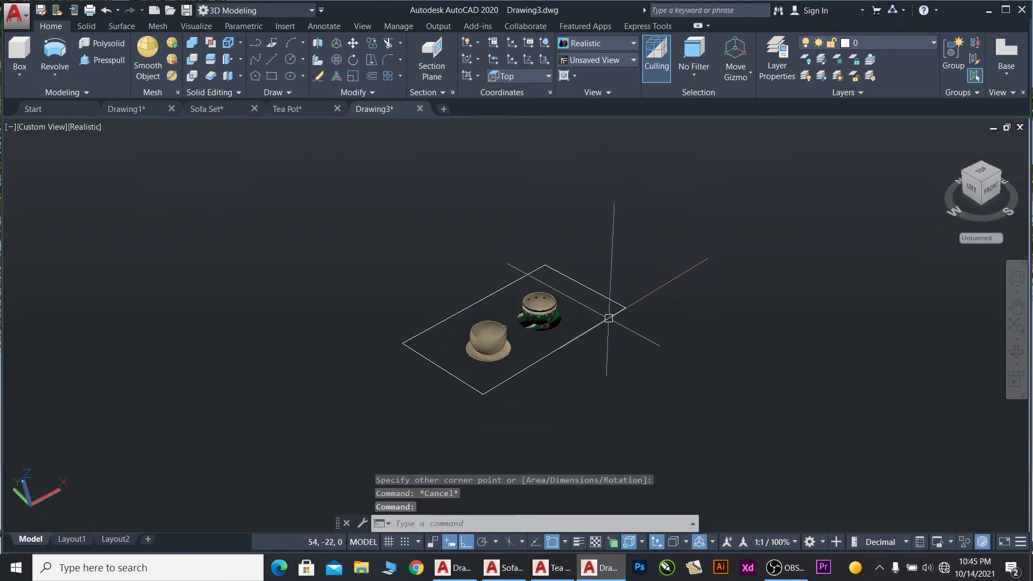
- Press-pull the rectangle 5 units into a solid slab and select it
left_click(95, 63)
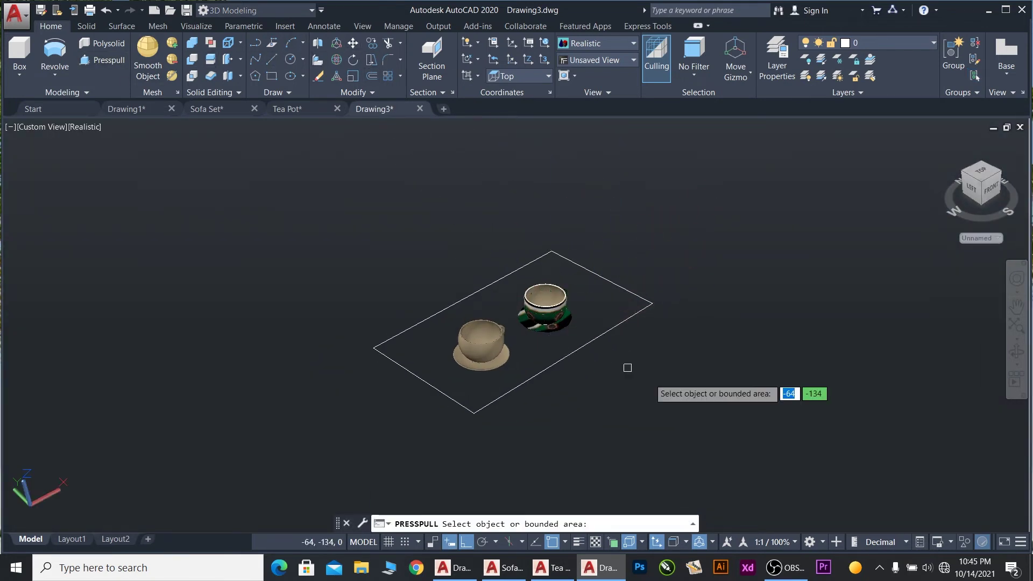
left_click(637, 295)
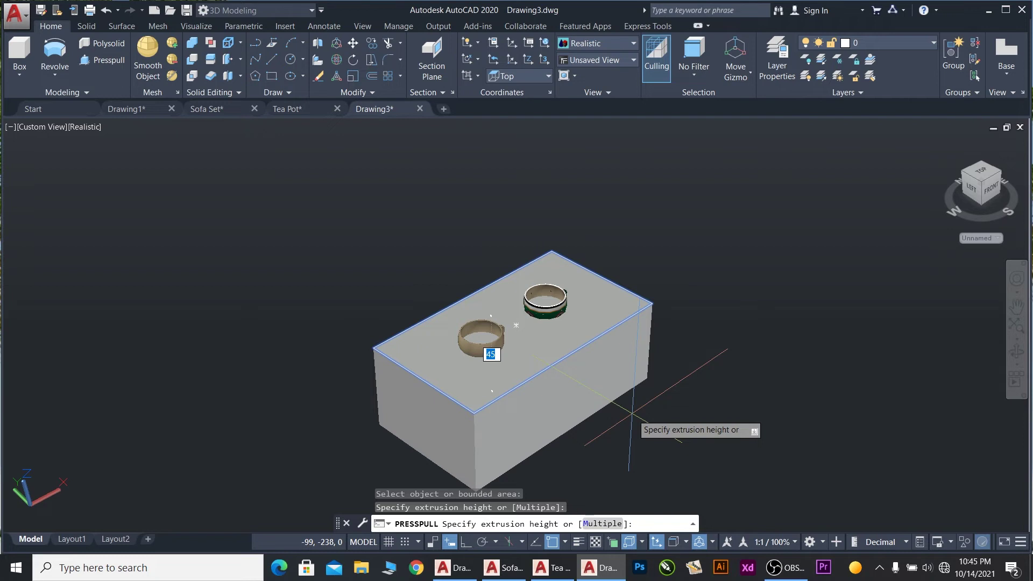
type("5")
key("Return")
scroll(608, 310, "up", 2)
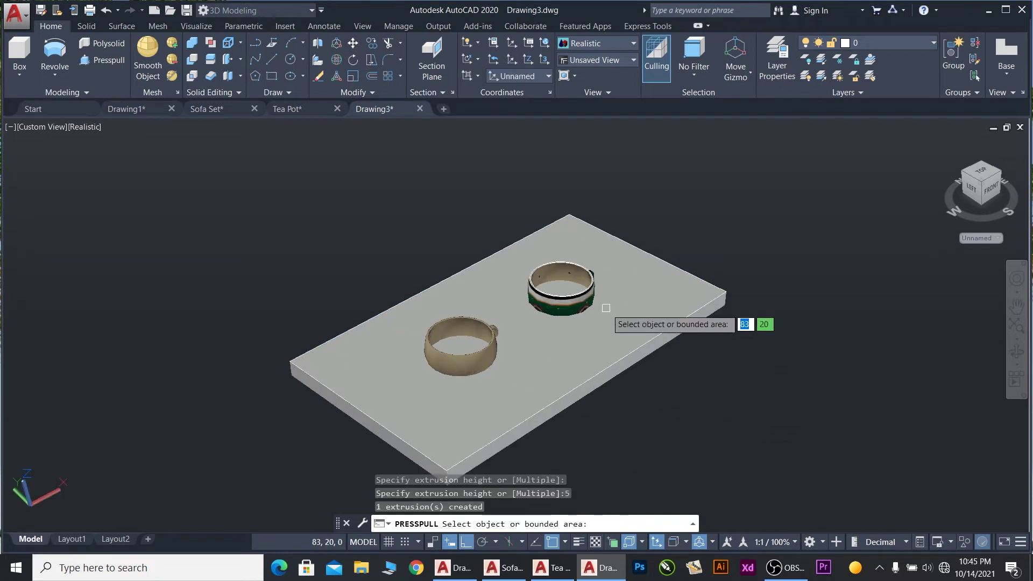
key("Return")
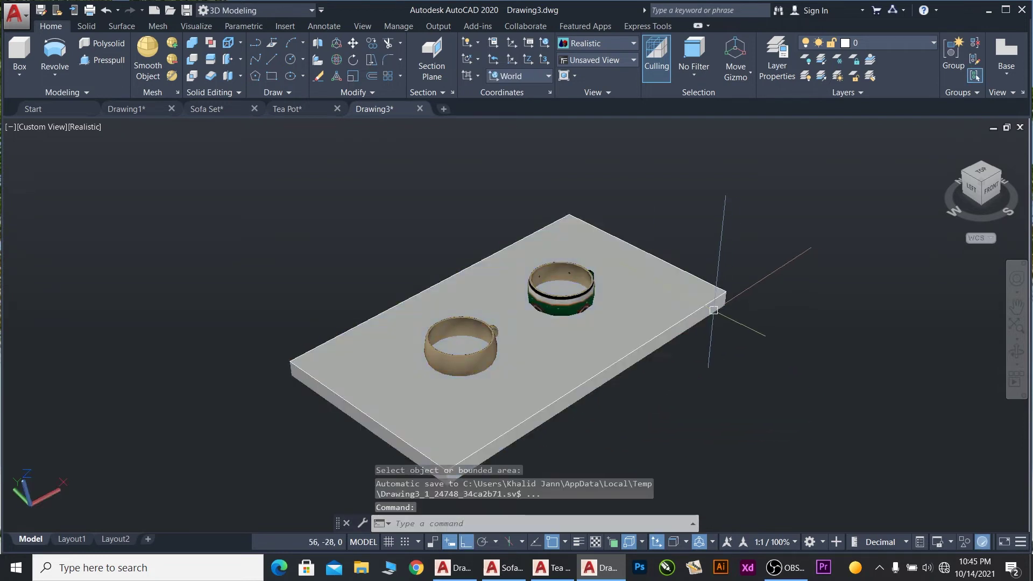
left_click(713, 310)
- Switch to the Front view of the cups and slab
key("Return")
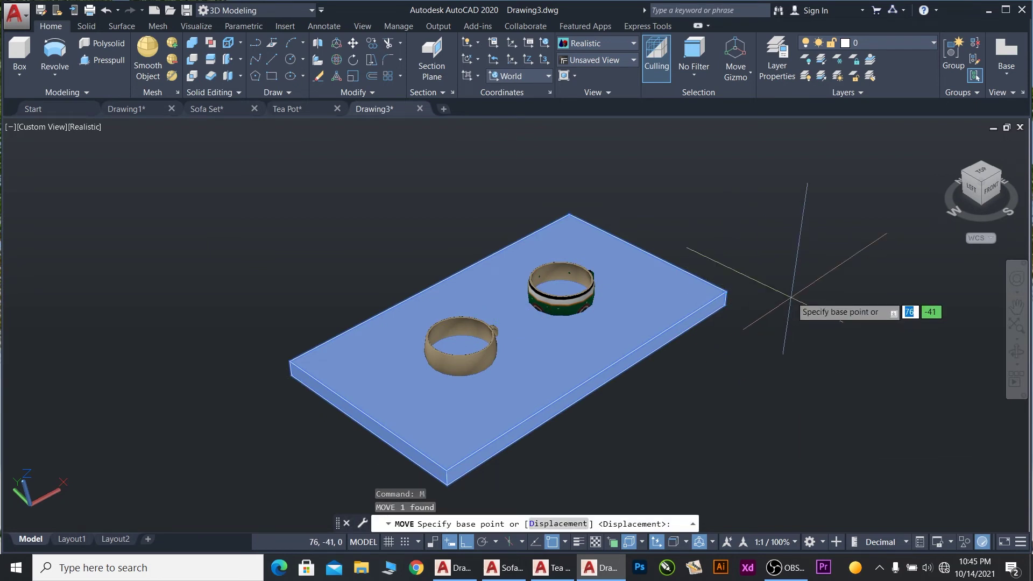
left_click(801, 298)
key("Escape")
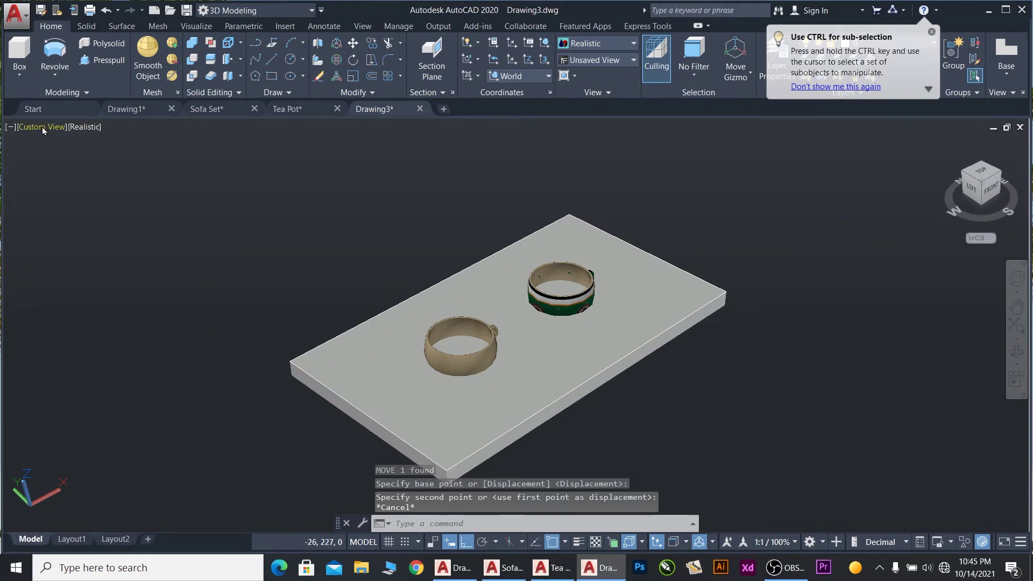
left_click(43, 130)
left_click(84, 213)
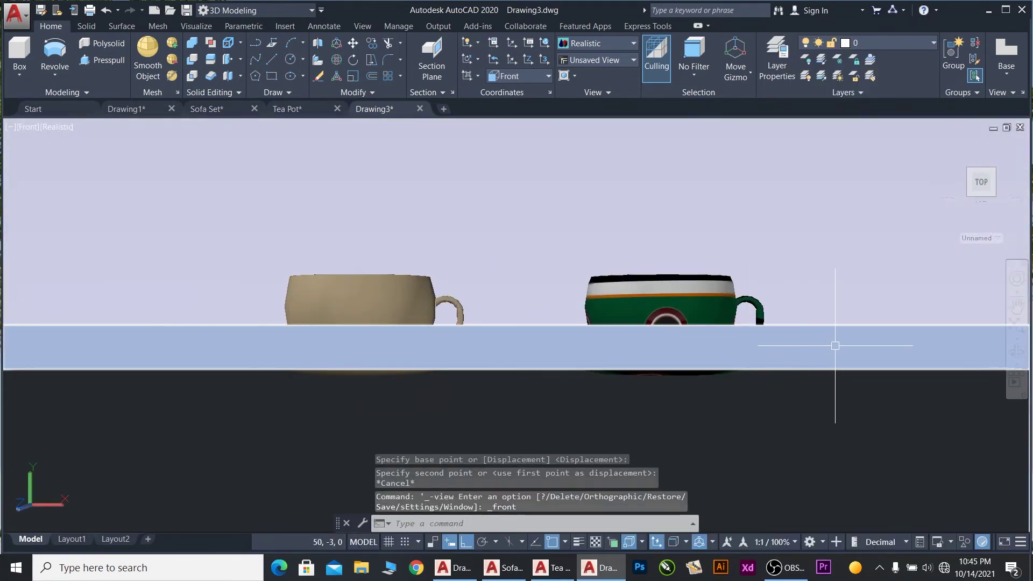
- Move the slab twice with MOVE to reposition it beneath the cups
left_click(835, 346)
type("m")
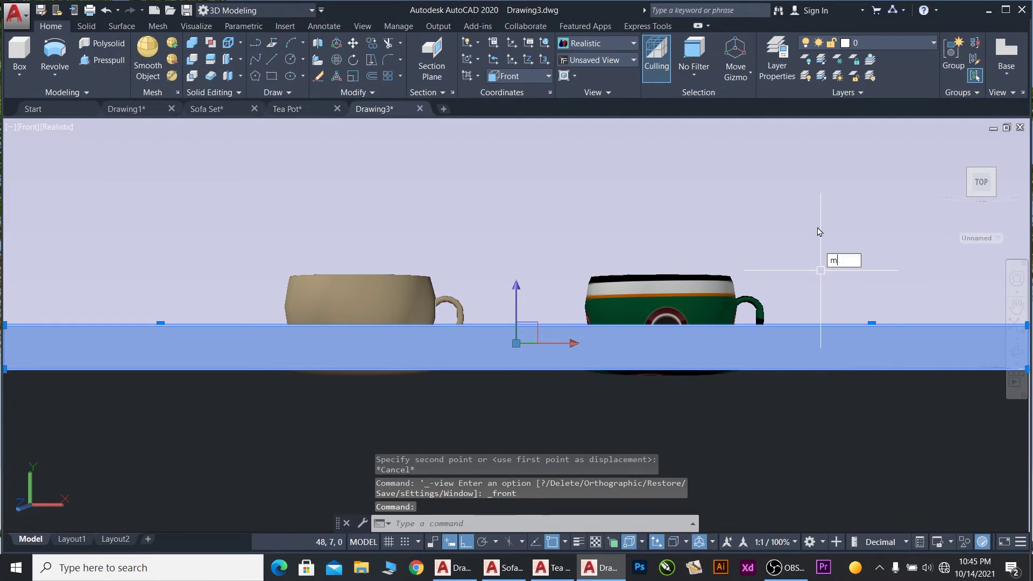
key("Return")
left_click(834, 185)
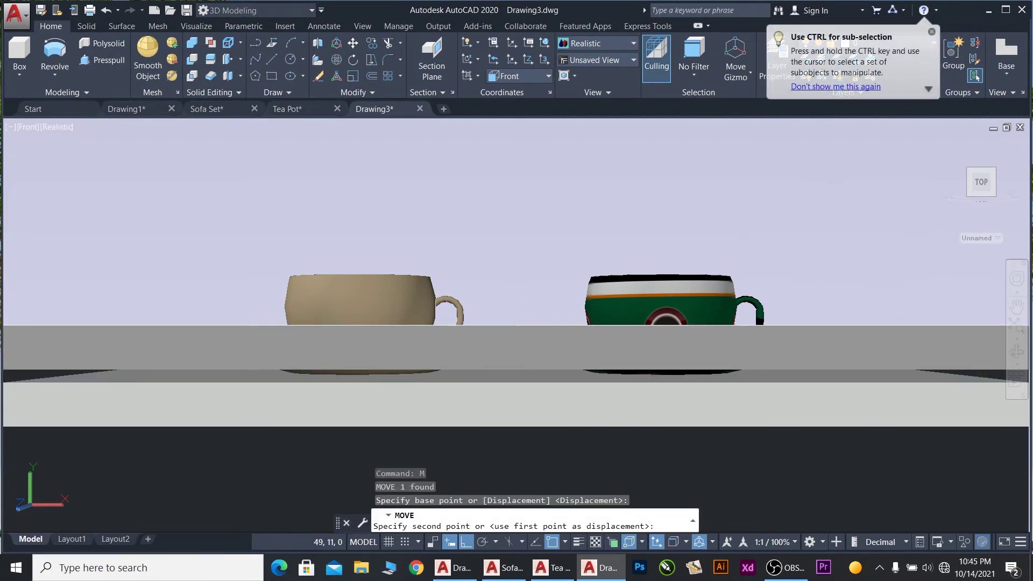
left_click(821, 277)
left_click(787, 429)
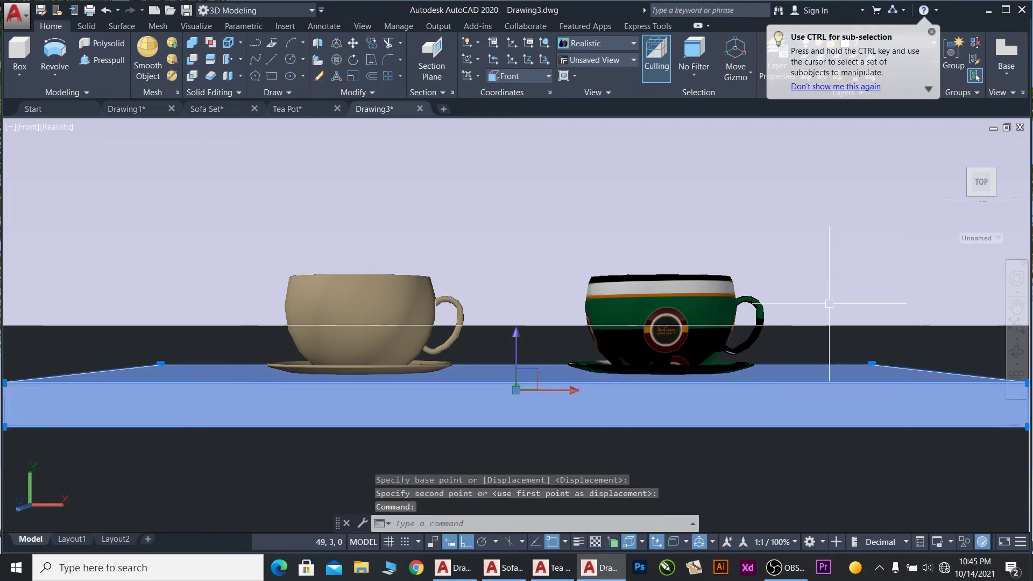
type("m")
key("Return")
left_click(812, 173)
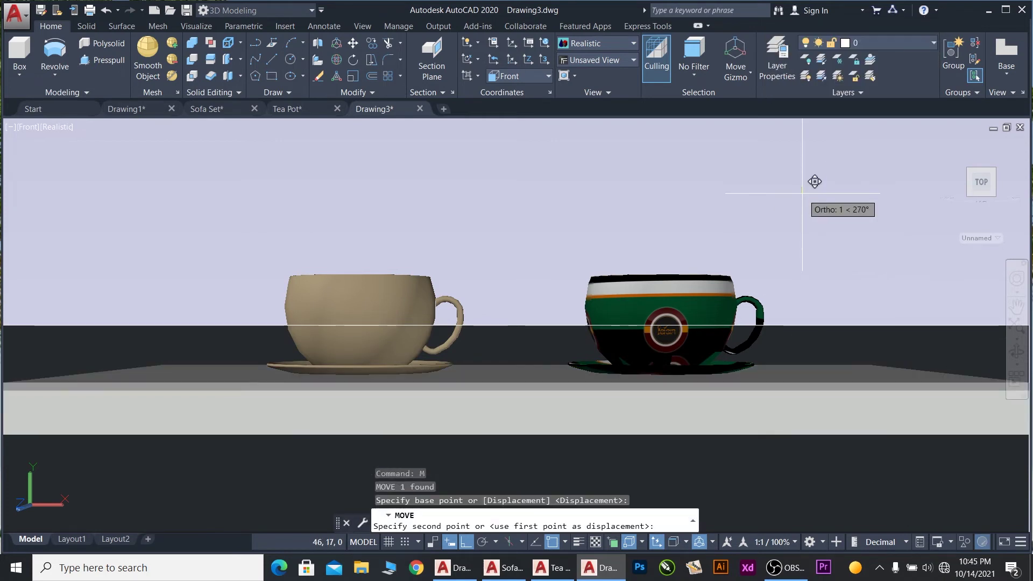
left_click(803, 194)
mouse_move(989, 170)
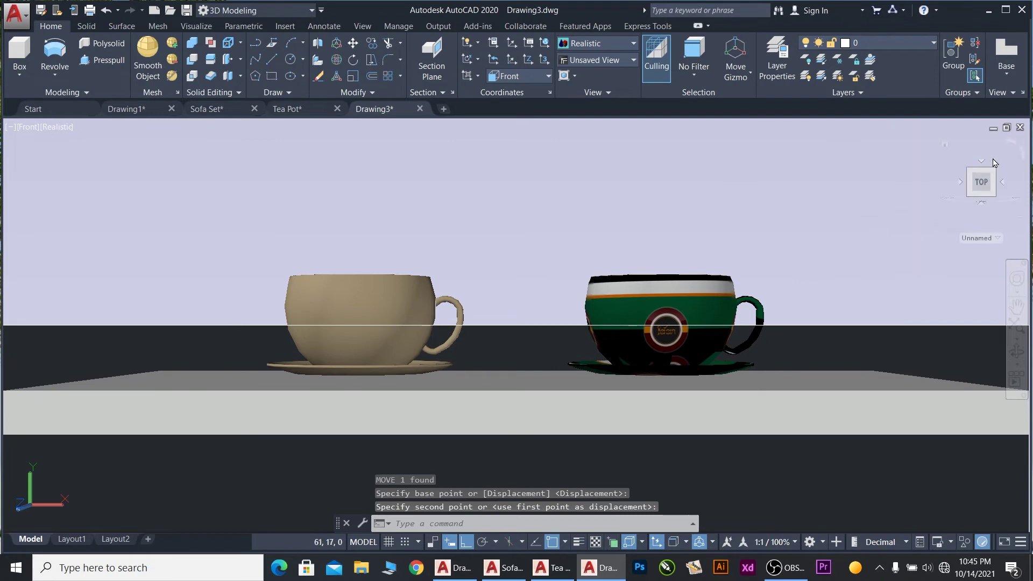
- In parallel projection, move the slab up so both saucers rest on it
right_click(983, 191)
left_click(915, 212)
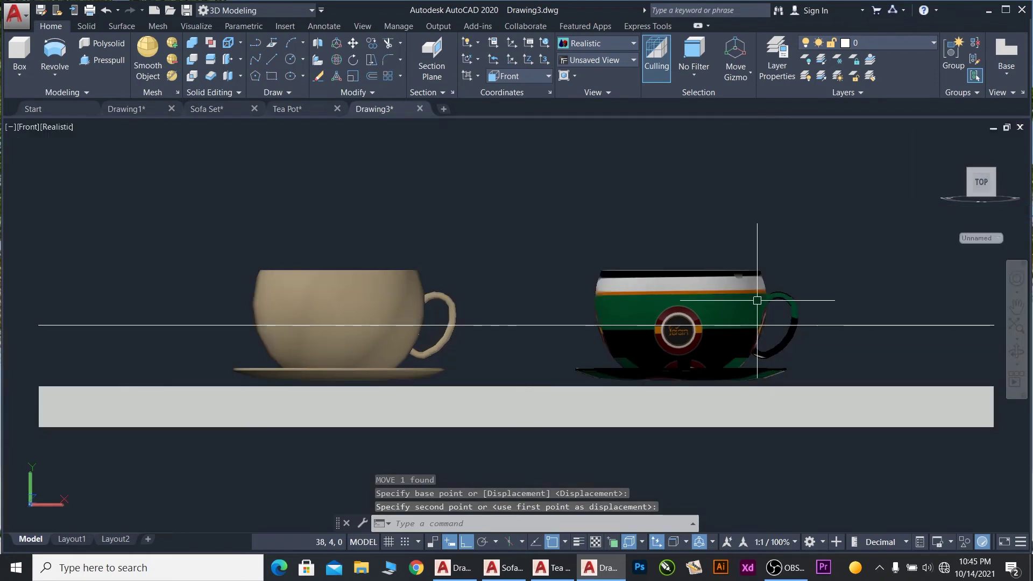
left_click(754, 396)
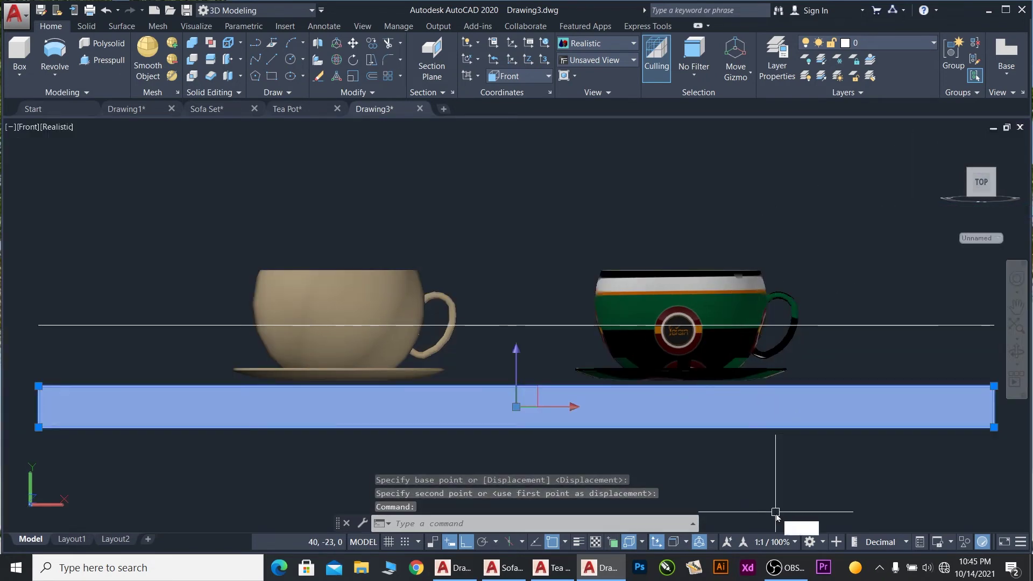
type("m")
key("Return")
left_click(845, 492)
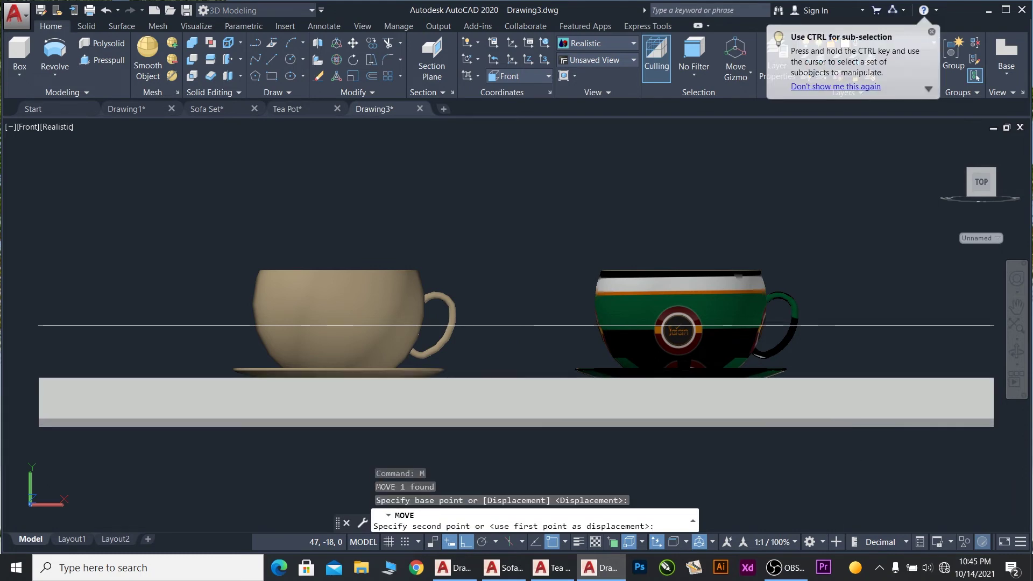
left_click(775, 434)
- Delete the horizontal guide line
left_click(991, 291)
left_click(786, 345)
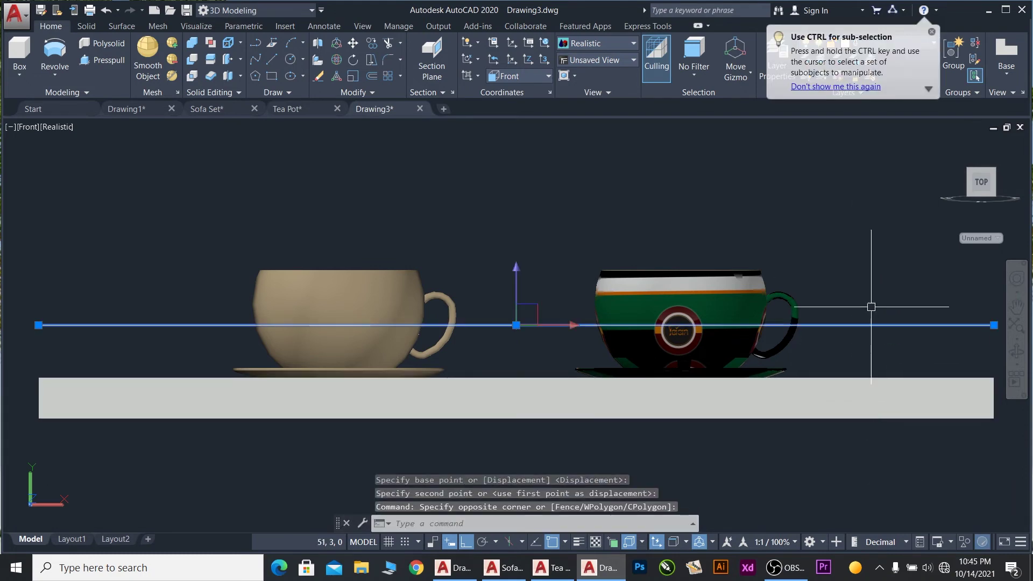
key("Delete")
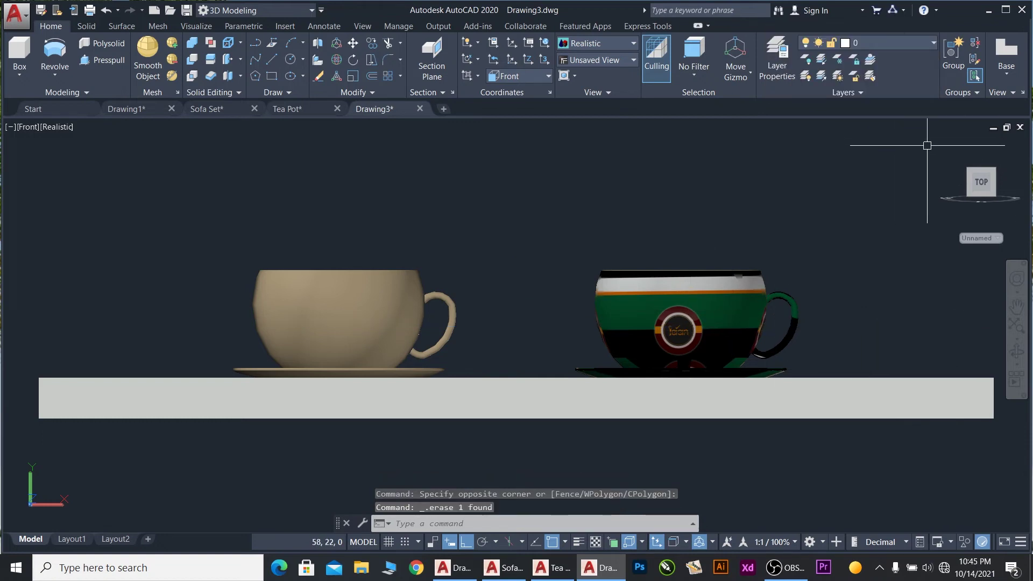
- Switch to an isometric view and start, then cancel, a 3D rotation of the plain cup
left_click(958, 177)
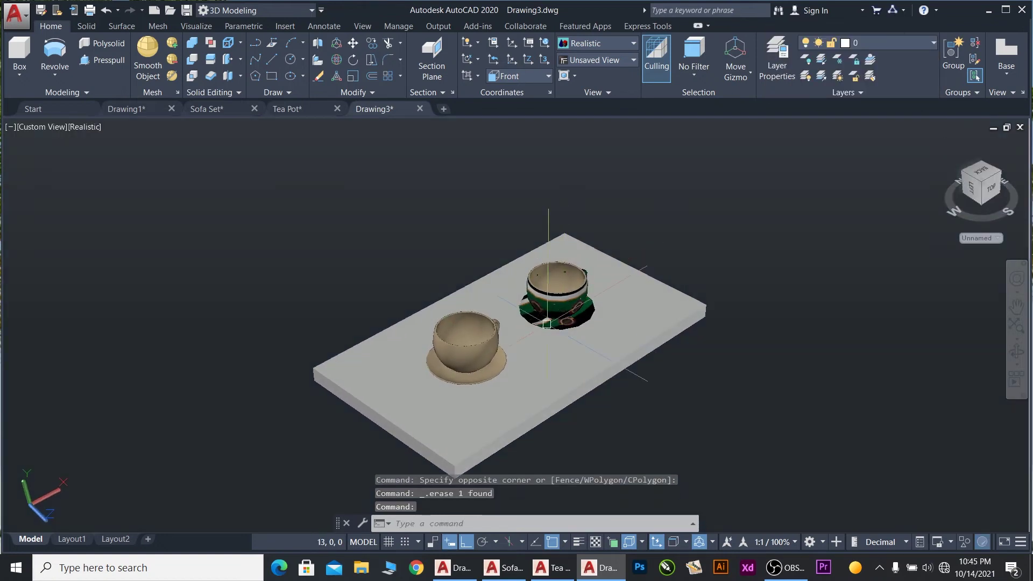
left_click(329, 273)
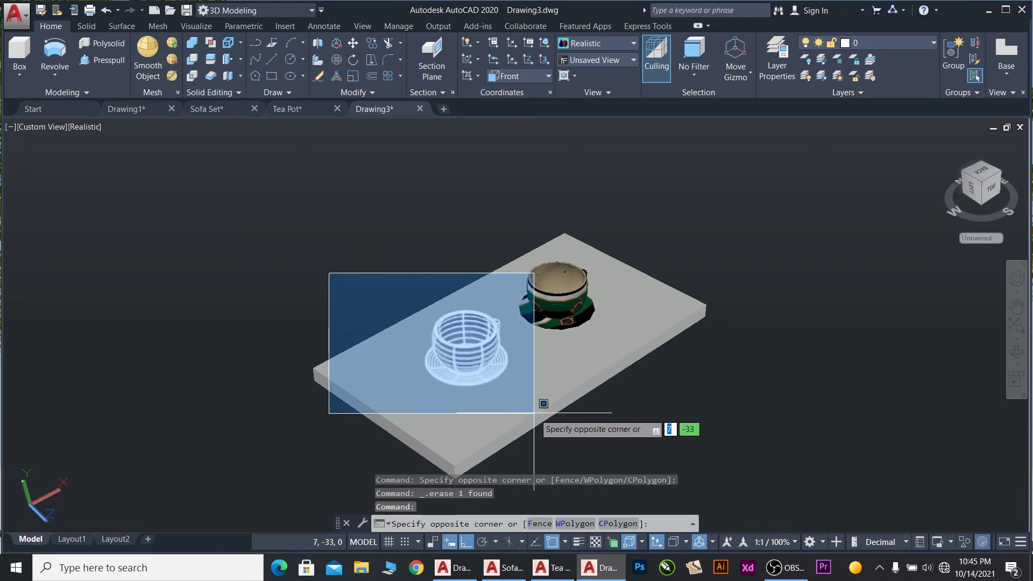
left_click(534, 414)
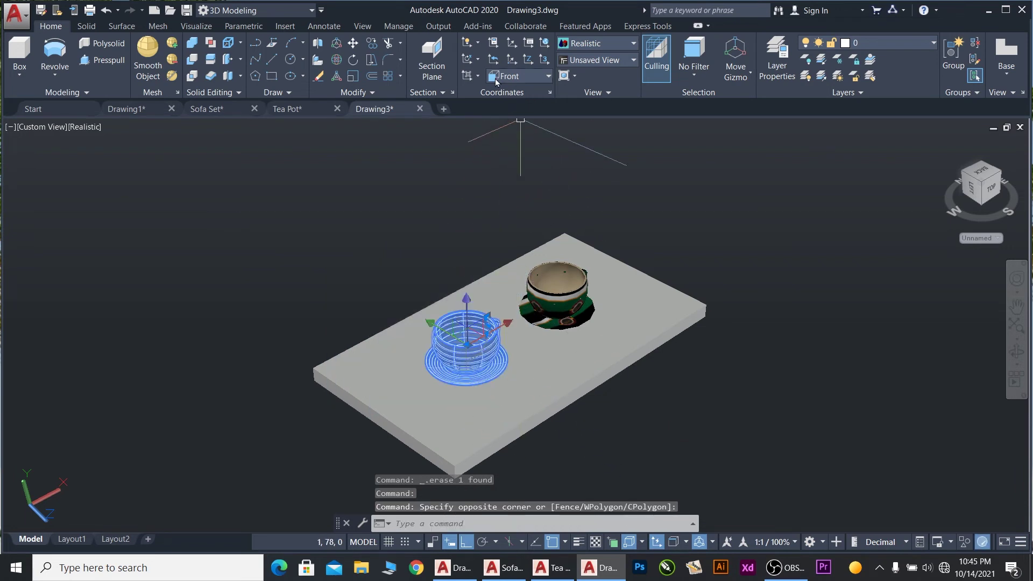
left_click(333, 61)
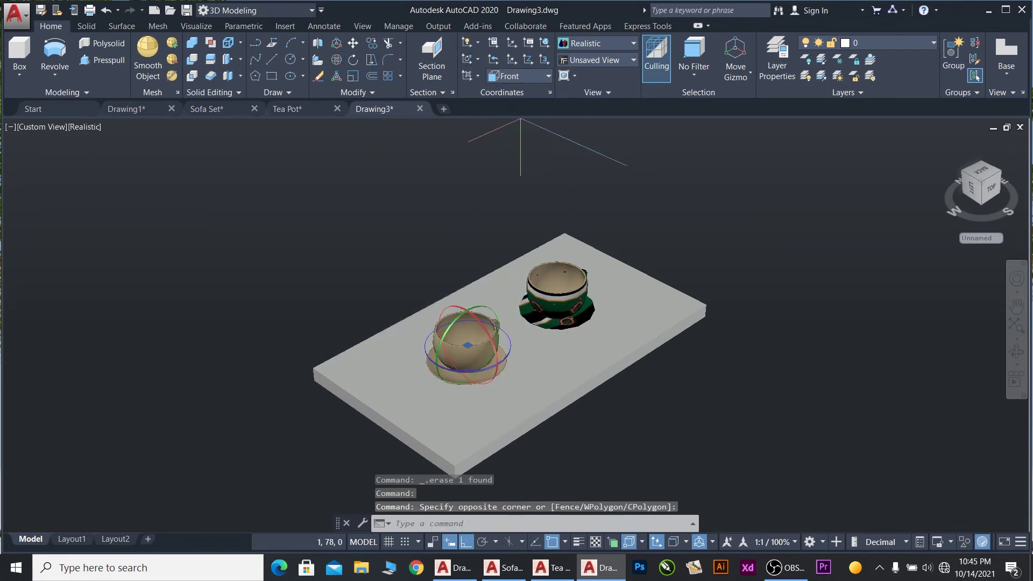
left_click(510, 350)
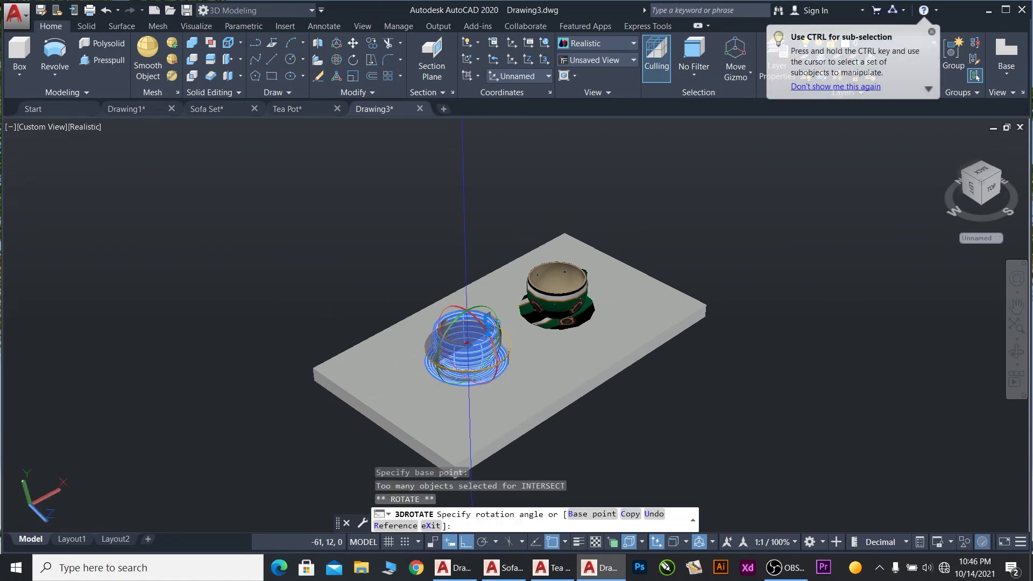
key("Escape")
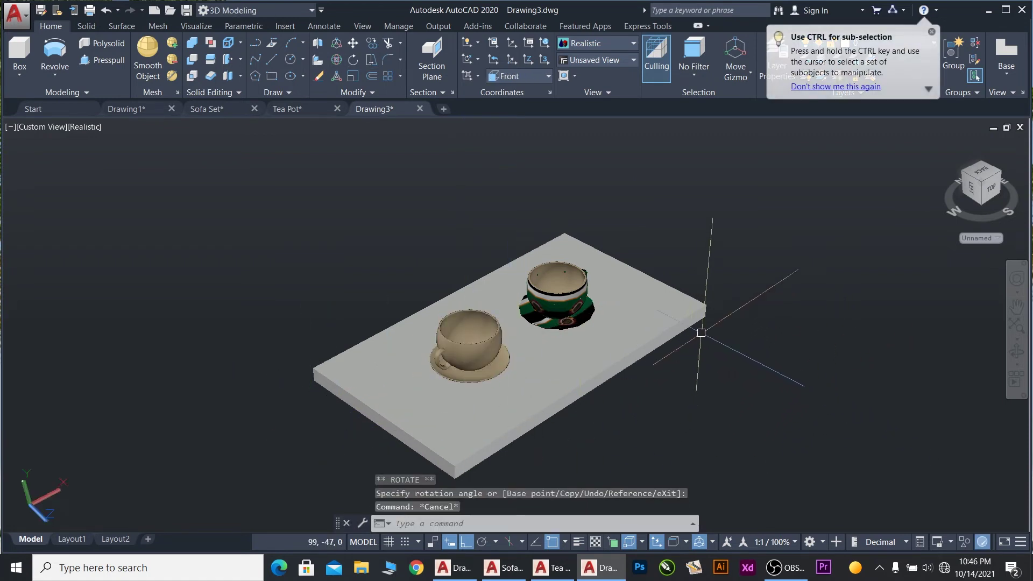
scroll(701, 333, "up", 2)
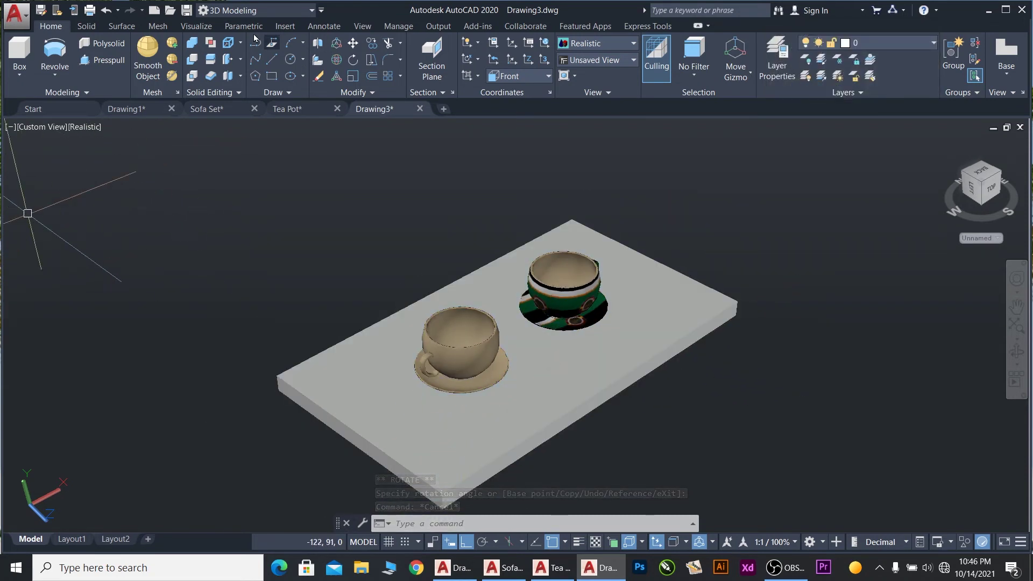
- Drag the Autodesk Library Wood > Panels material Plywood - Weathered onto the slab
left_click(189, 27)
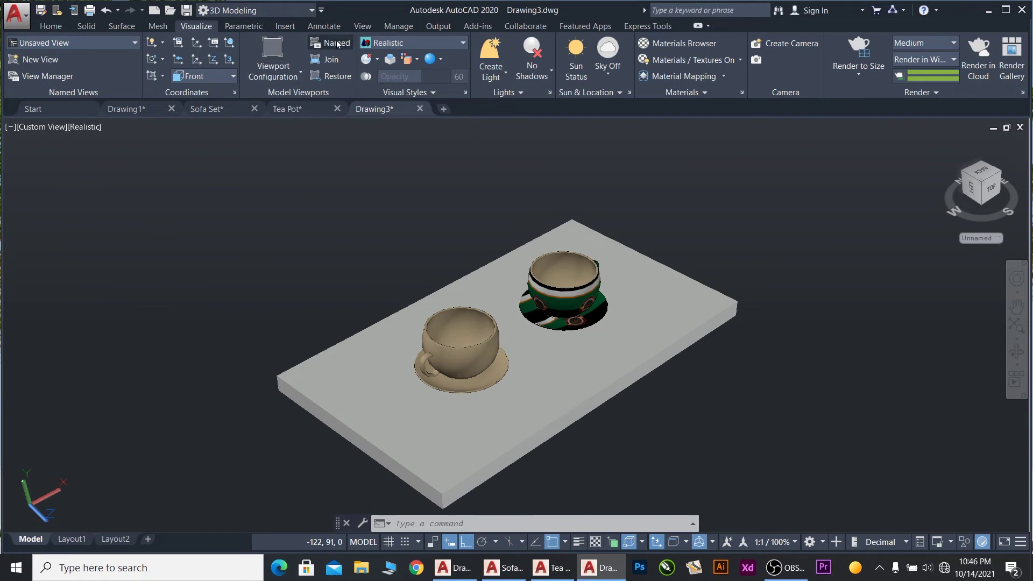
left_click(664, 48)
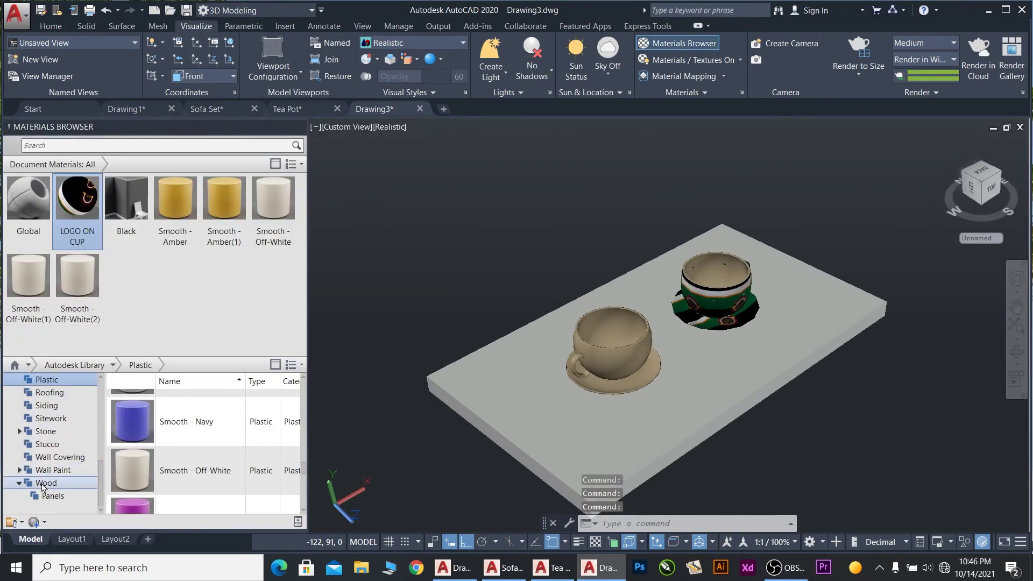
left_click(43, 484)
left_click(35, 497)
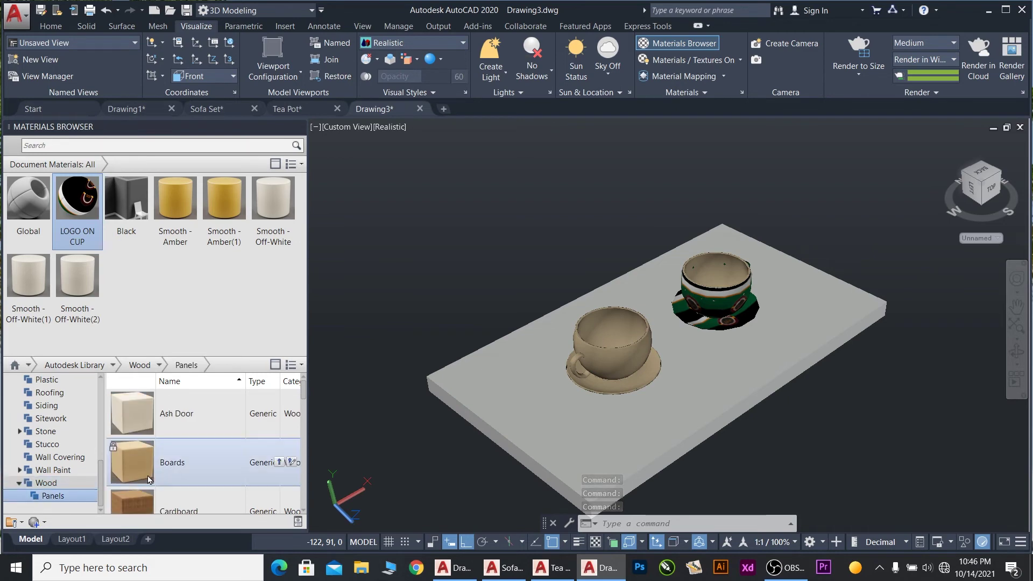
scroll(162, 476, "down", 5)
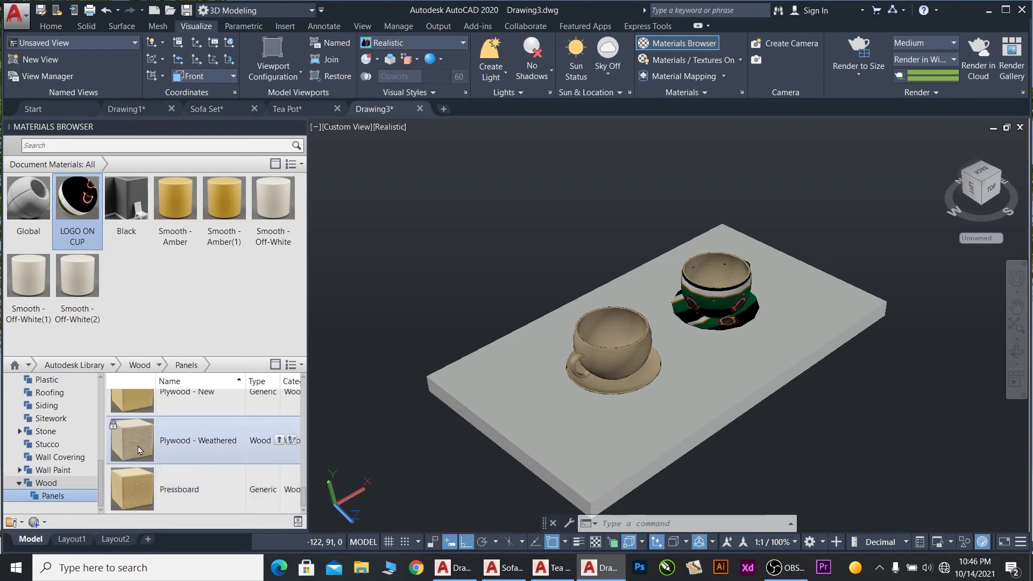
left_click_drag(152, 441, 586, 433)
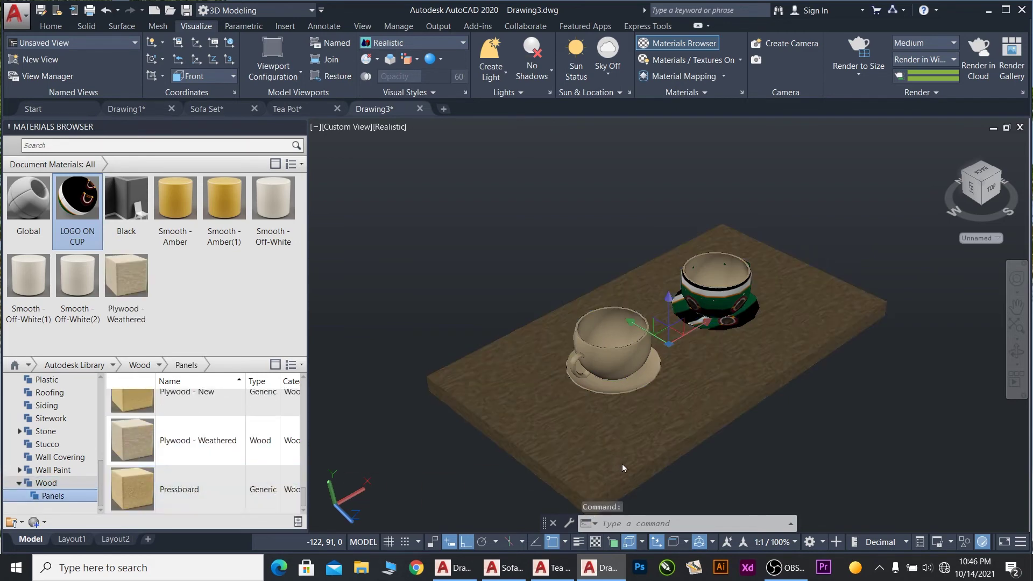
scroll(802, 404, "up", 1)
scroll(796, 398, "up", 1)
scroll(700, 340, "down", 2)
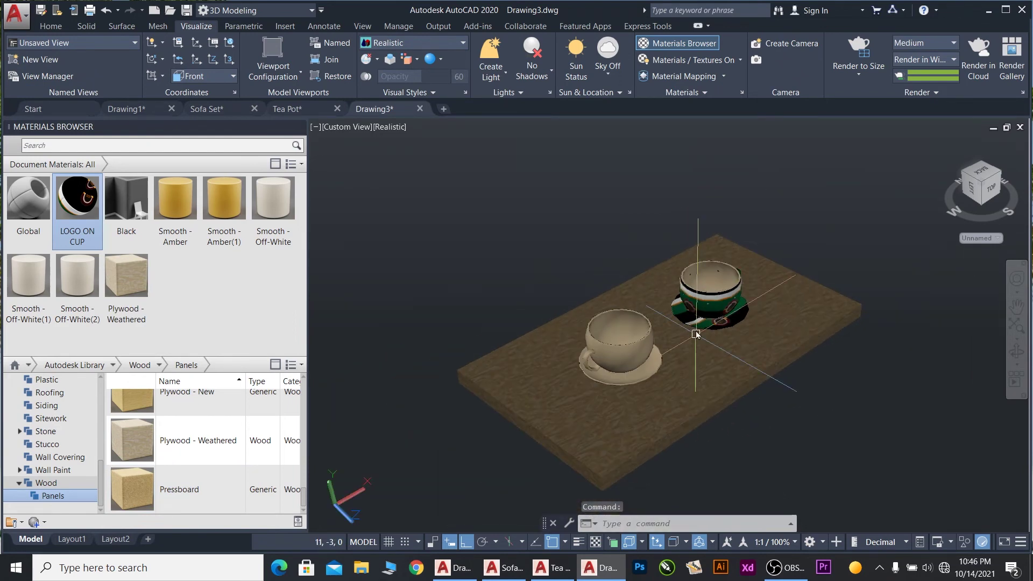
scroll(869, 361, "up", 1)
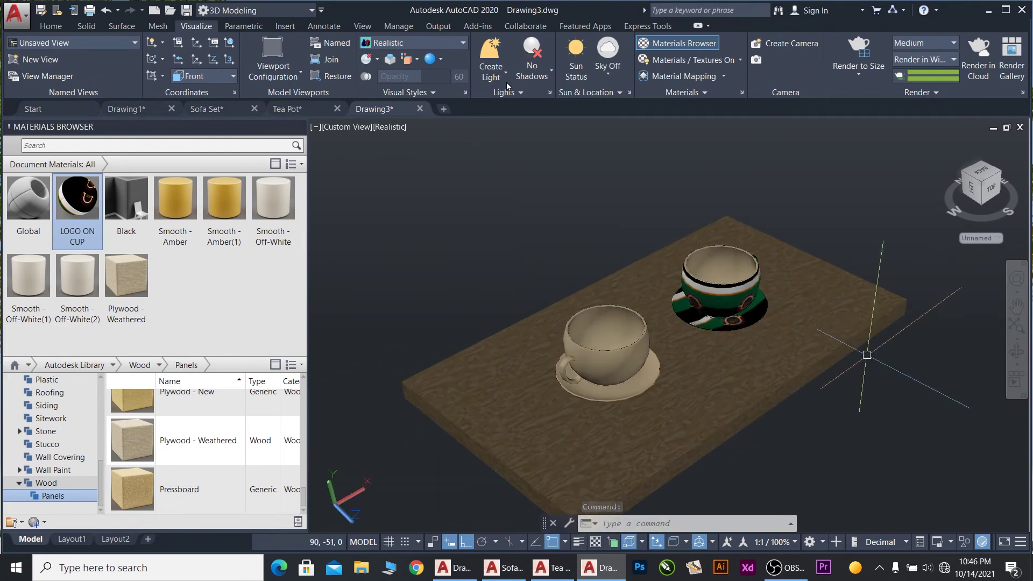
scroll(868, 363, "up", 1)
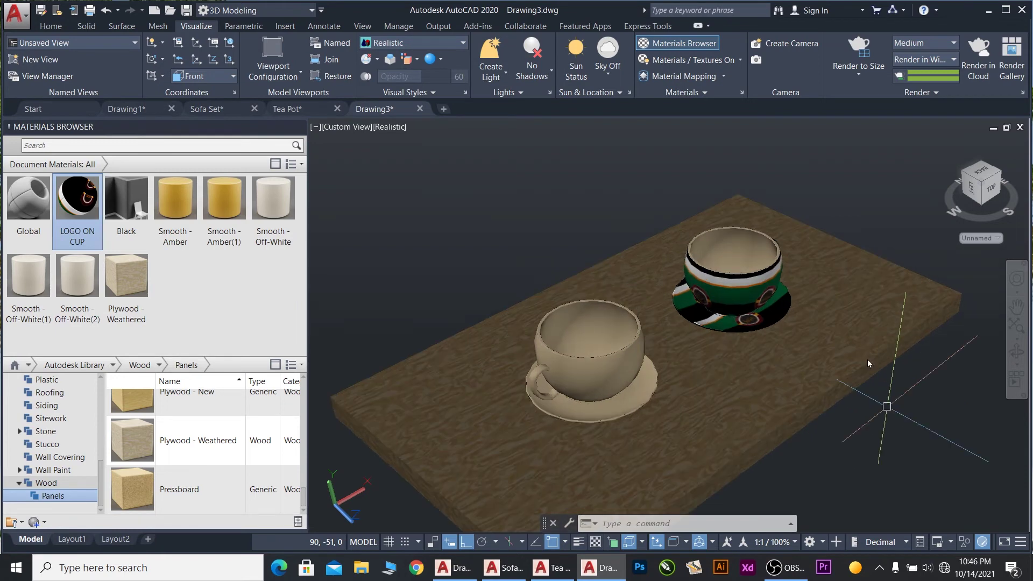
left_click(849, 50)
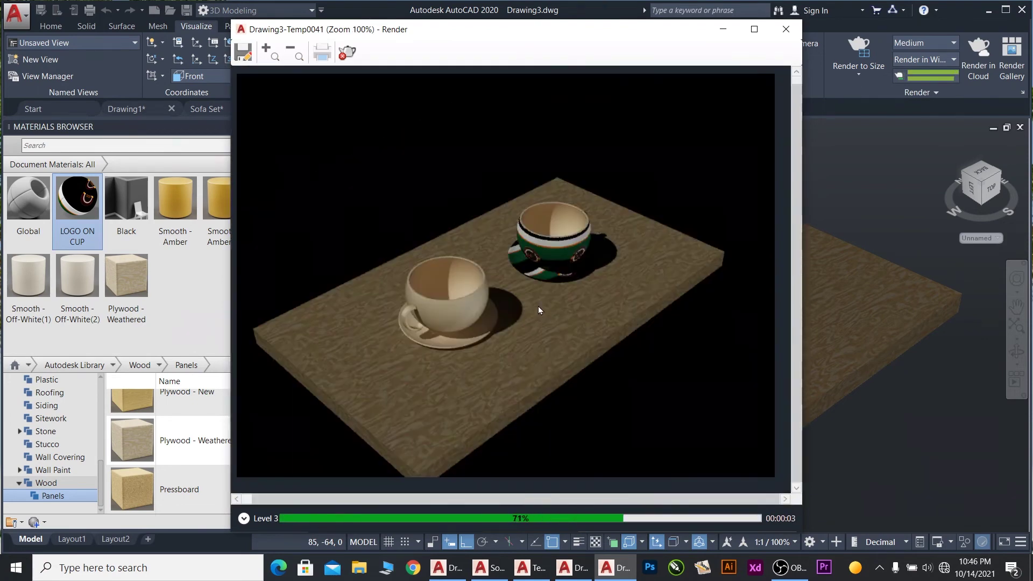
scroll(463, 295, "up", 1)
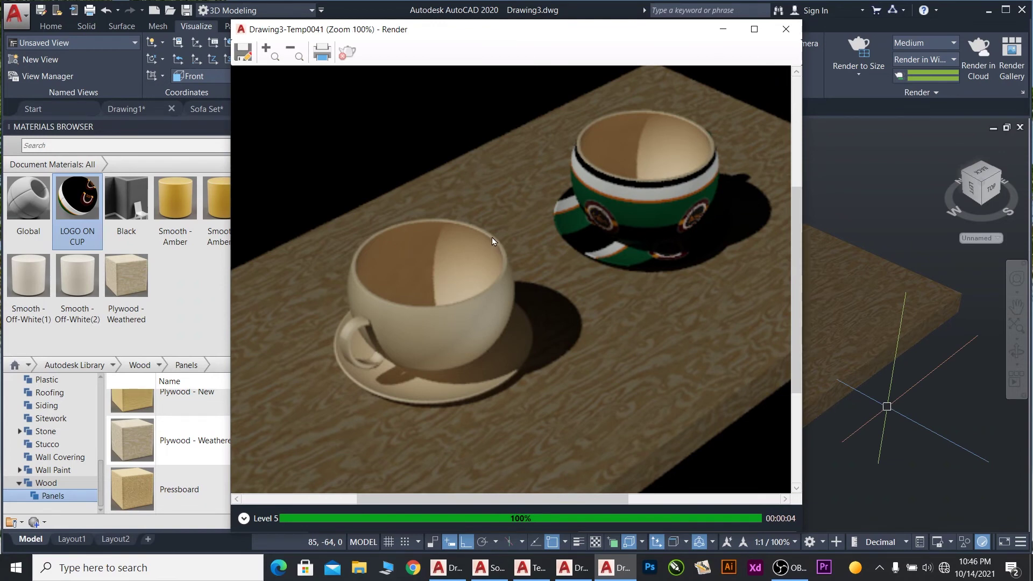
scroll(510, 283, "down", 2)
scroll(509, 285, "up", 1)
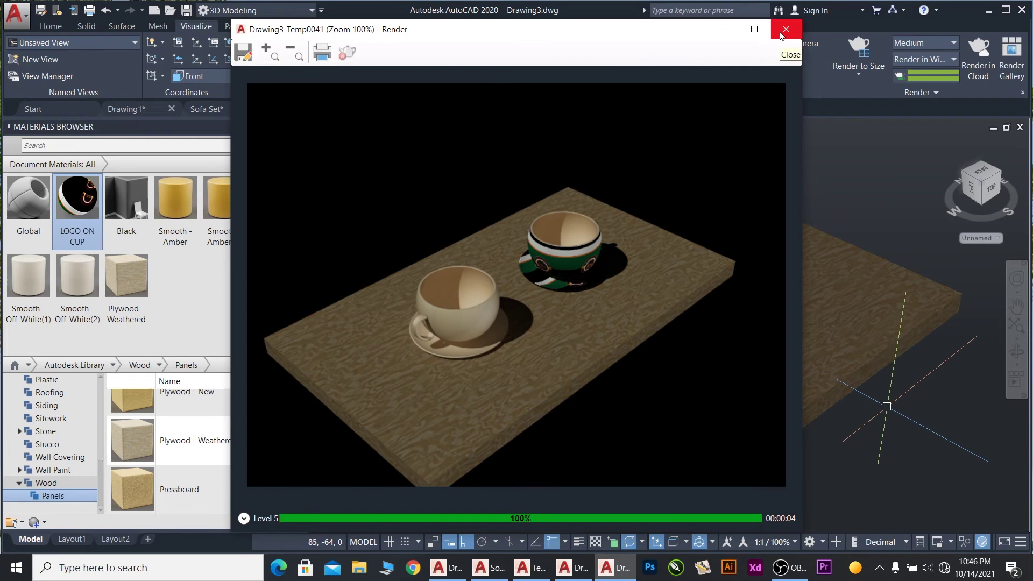
left_click(782, 35)
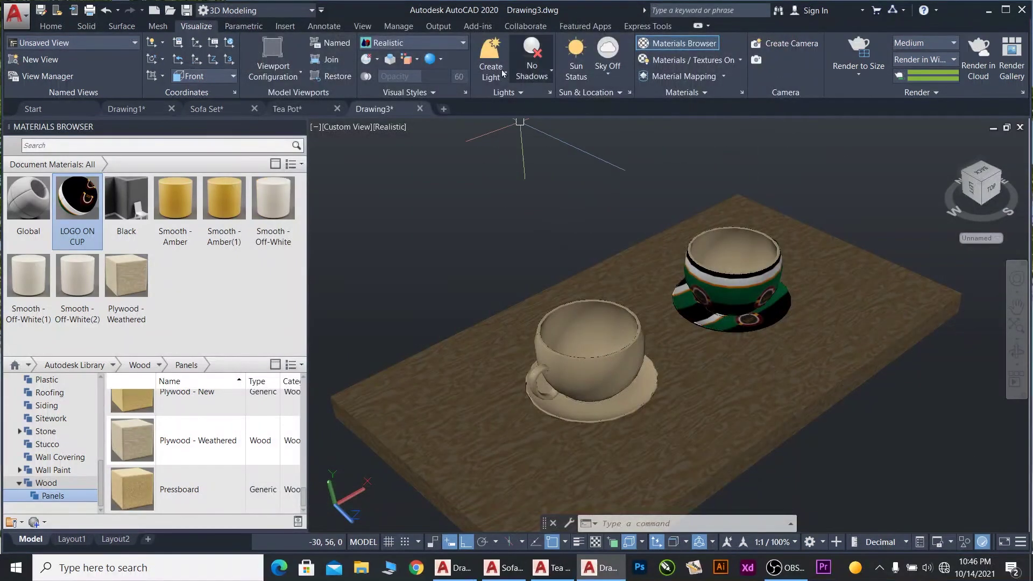
- Enable Full Shadows, Sky Background and Illumination, and Sun Status, keeping default lighting on
left_click(531, 59)
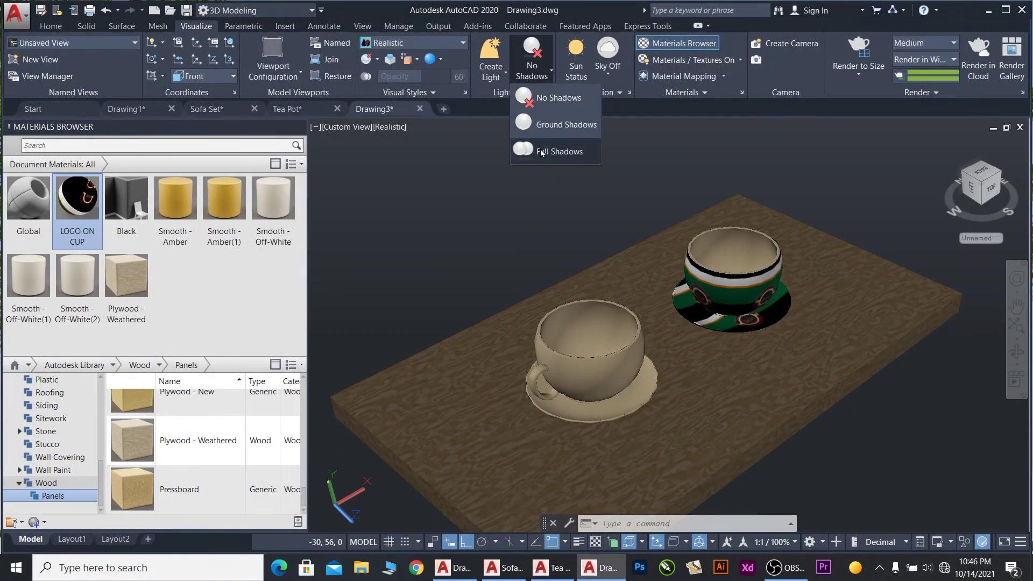
left_click(560, 146)
left_click(608, 75)
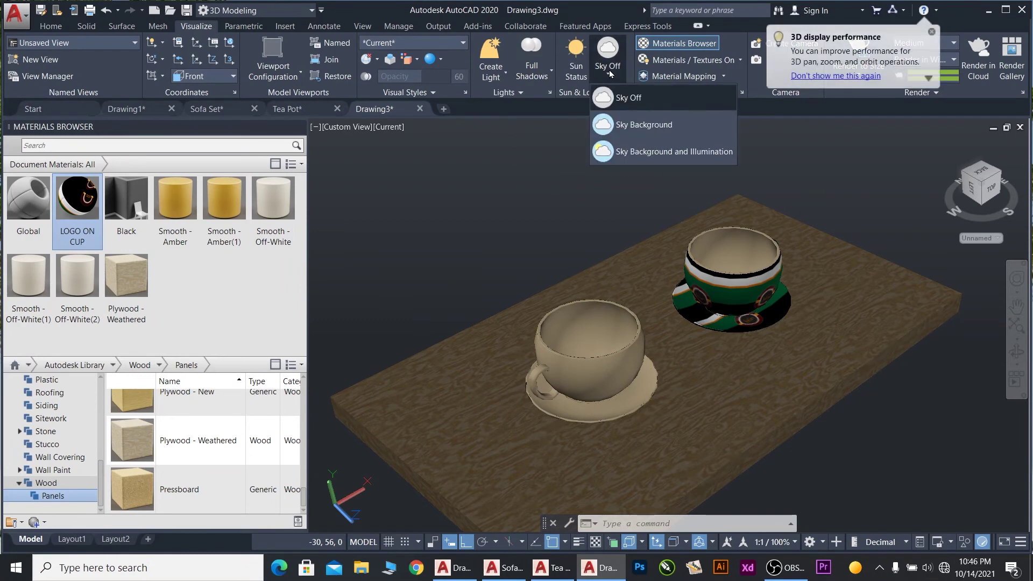
left_click(645, 148)
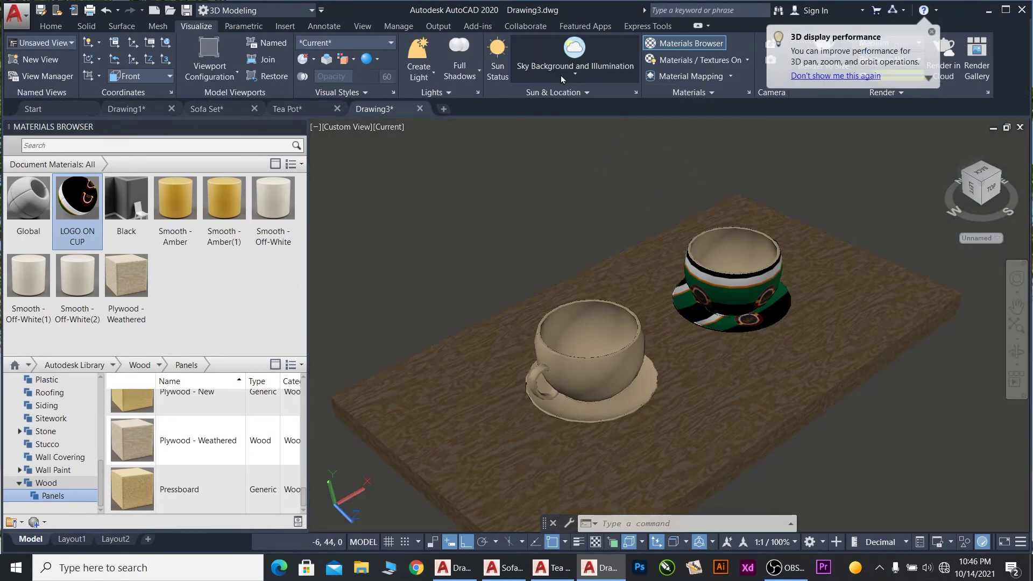
left_click(498, 60)
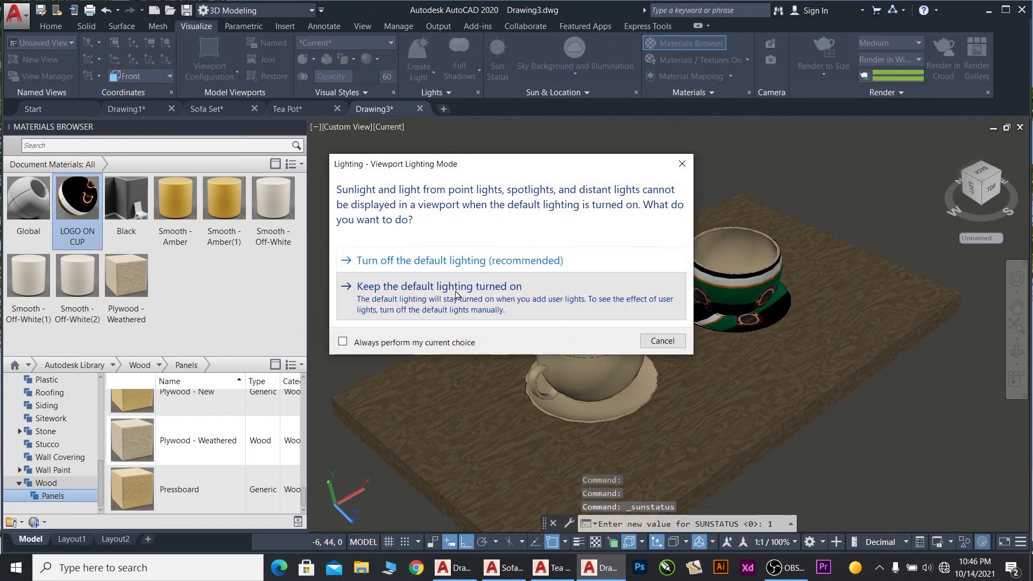
left_click(487, 290)
left_click(492, 306)
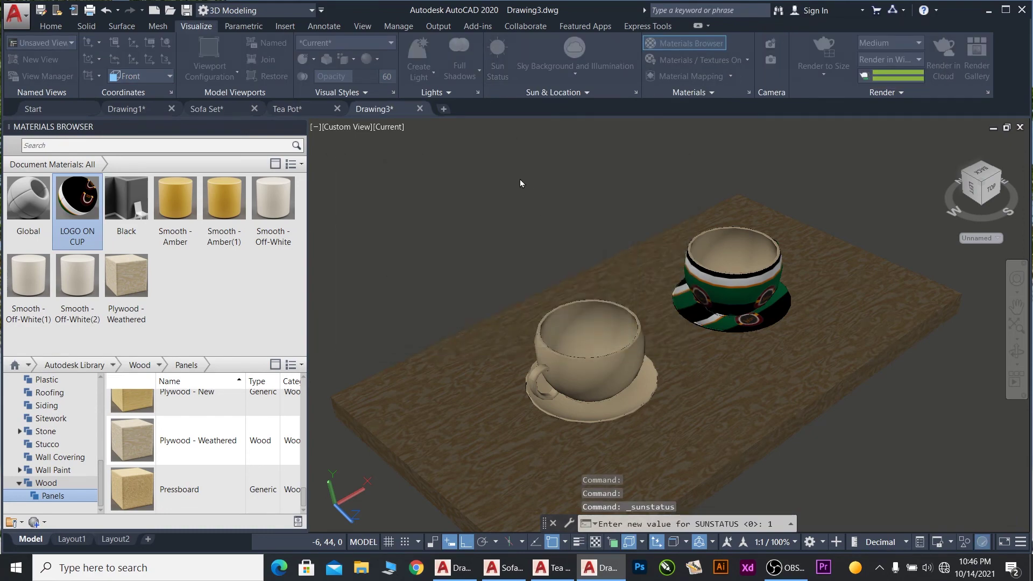
left_click(418, 78)
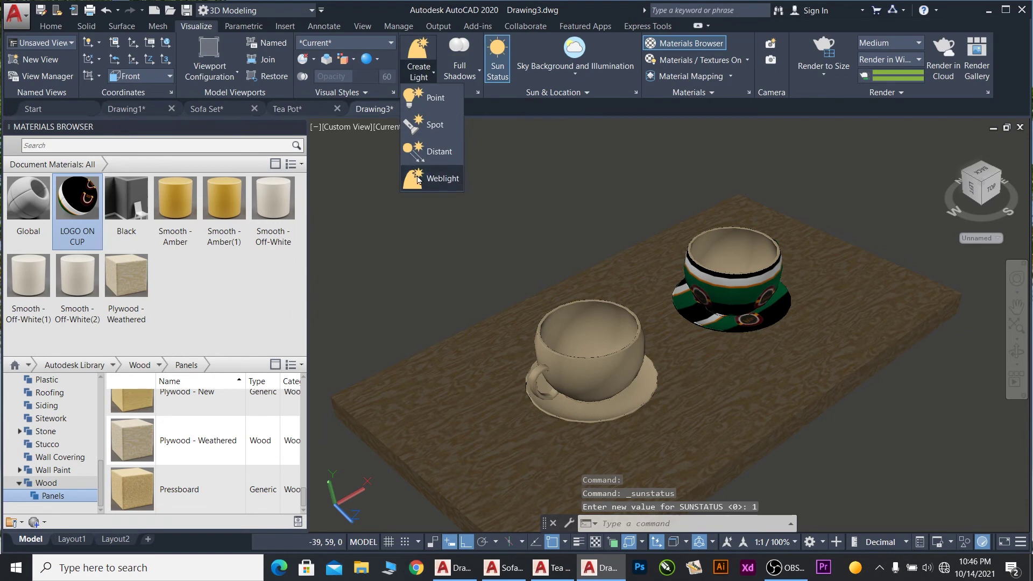
- Place a web light between the two teacups with default lighting turned off
left_click(416, 186)
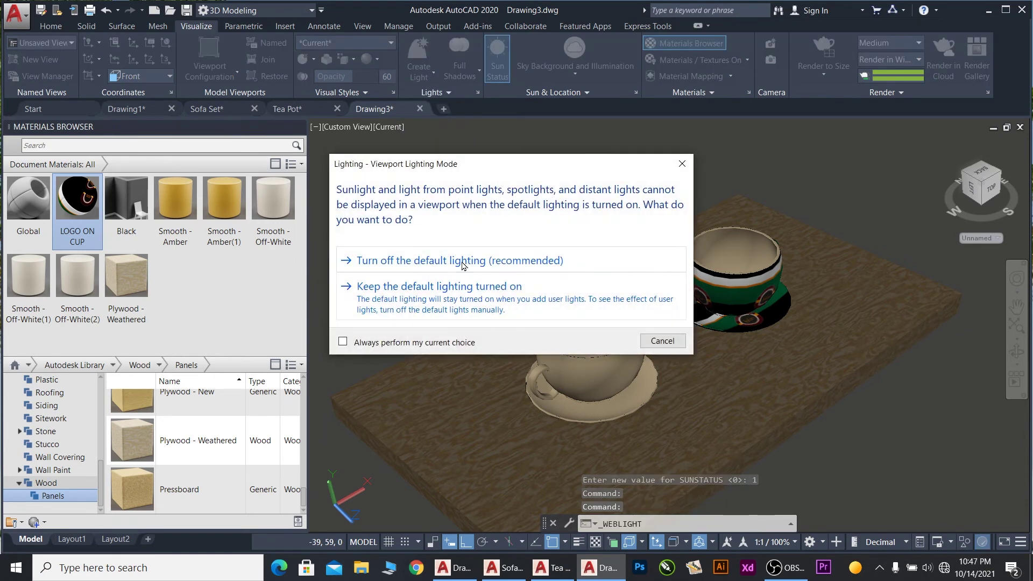
left_click(462, 264)
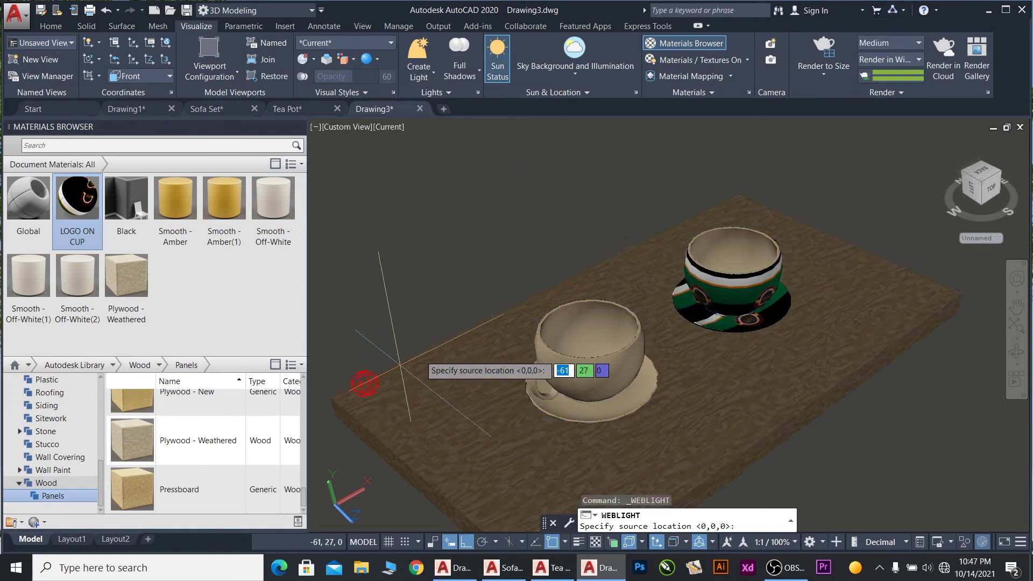
left_click(668, 342)
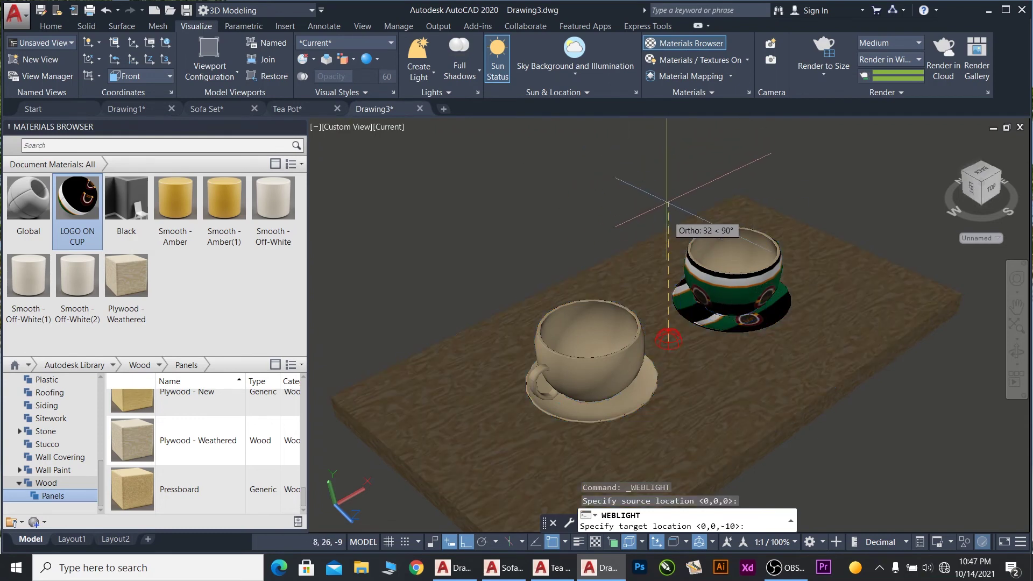
left_click(672, 353)
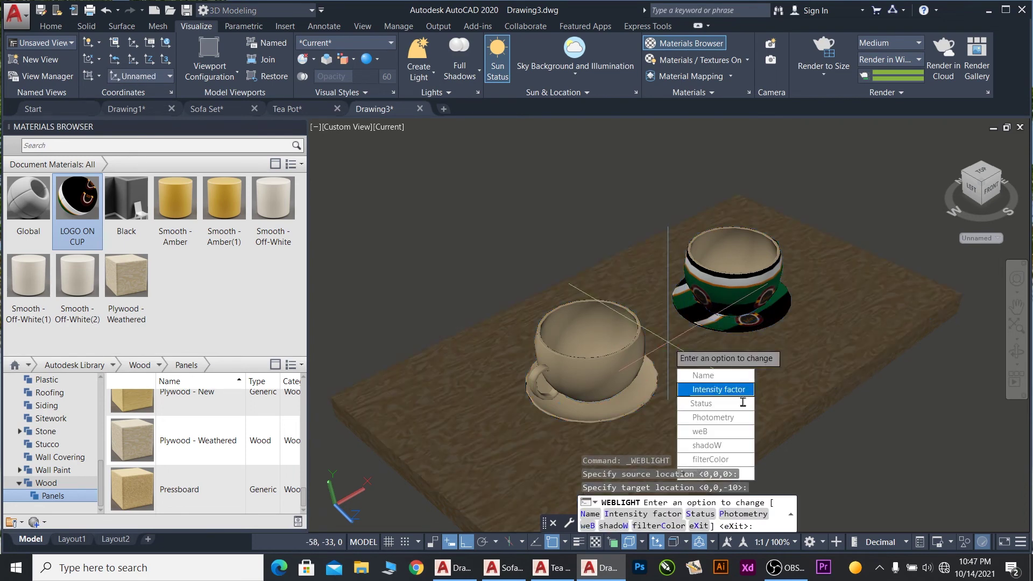
left_click(700, 524)
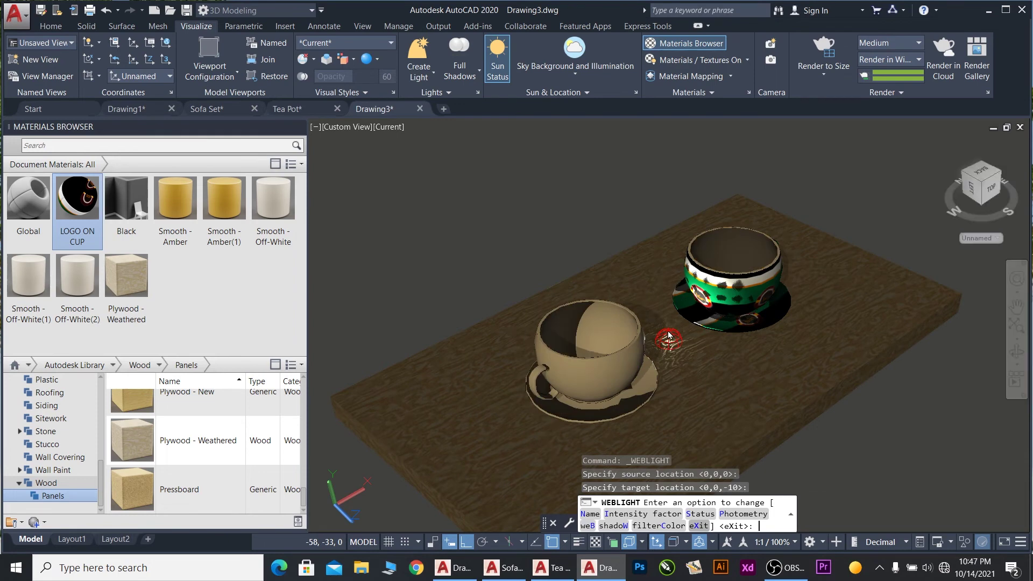
- Select the web light, abandon two move attempts, and orbit to face the cups
key("Return")
left_click(671, 338)
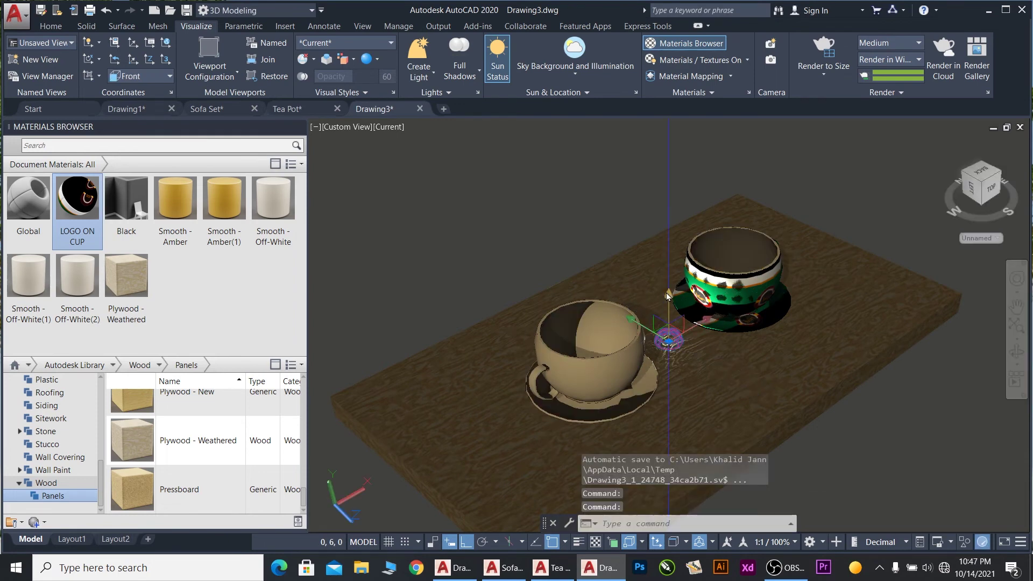
left_click(669, 341)
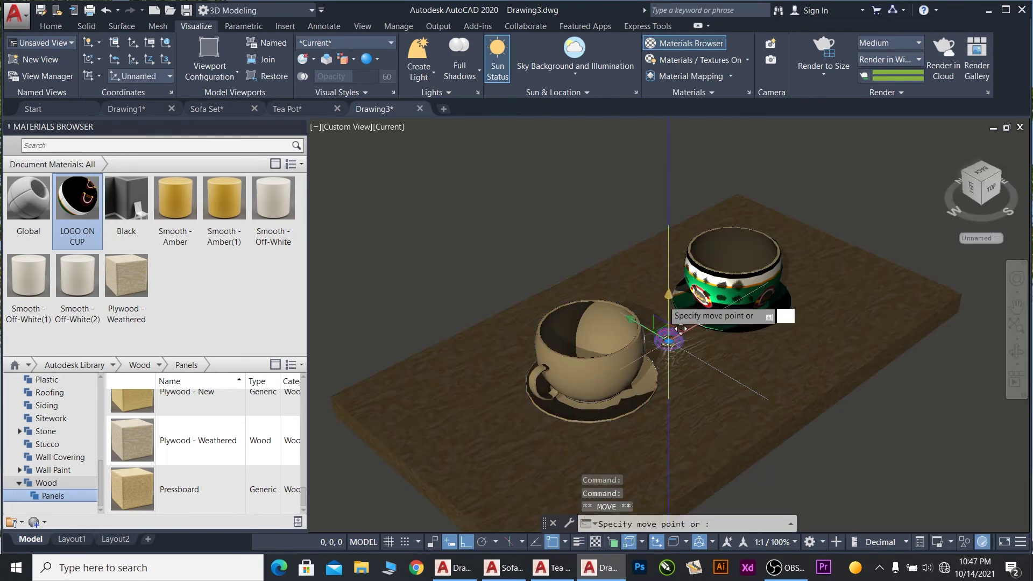
key("space")
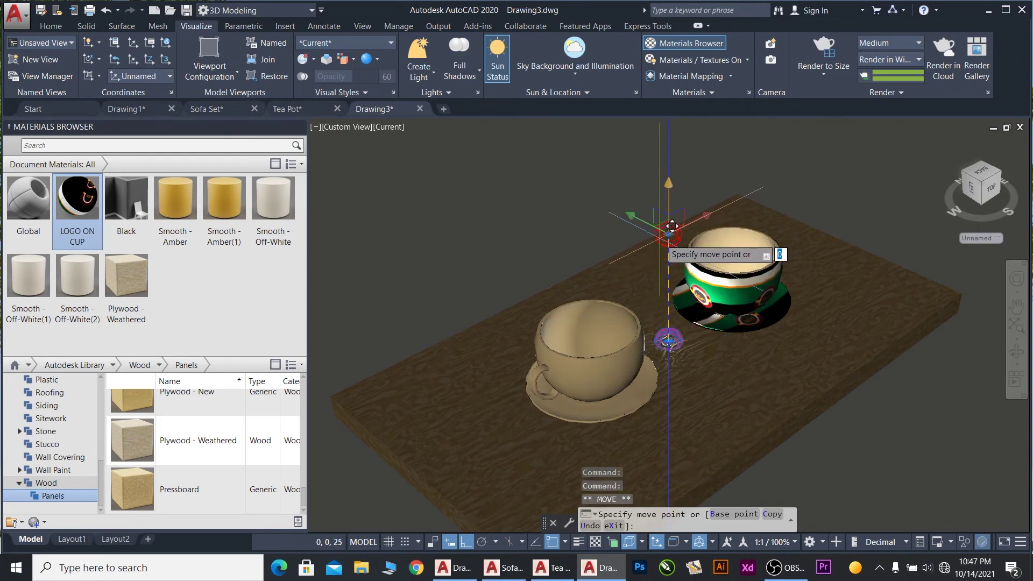
key("Escape")
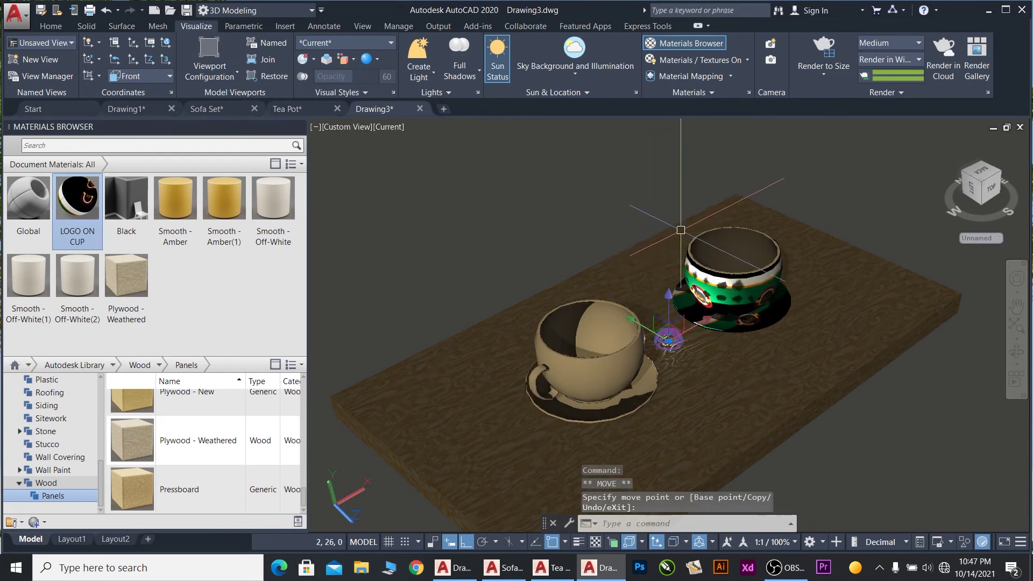
left_click(669, 340)
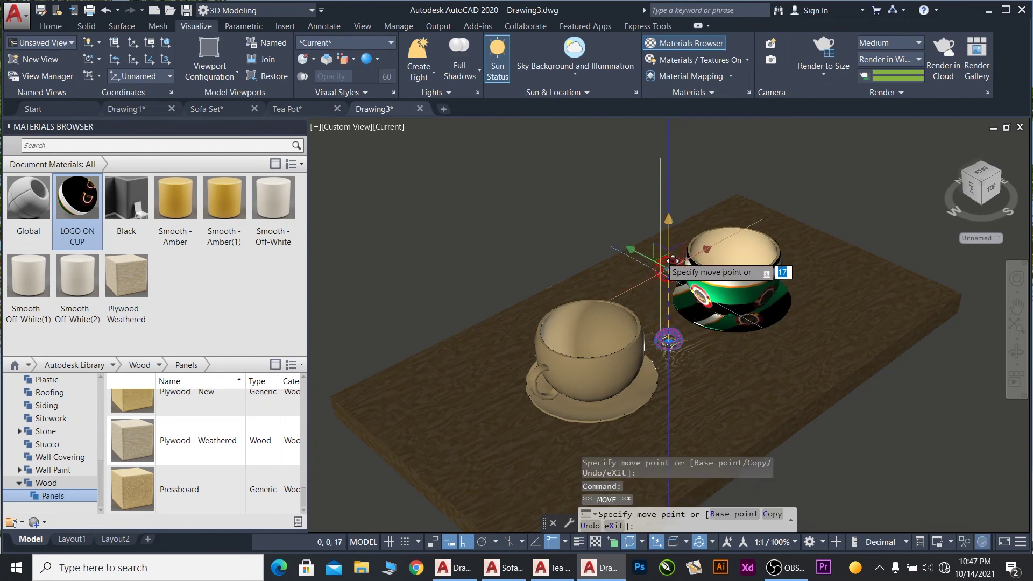
key("Escape")
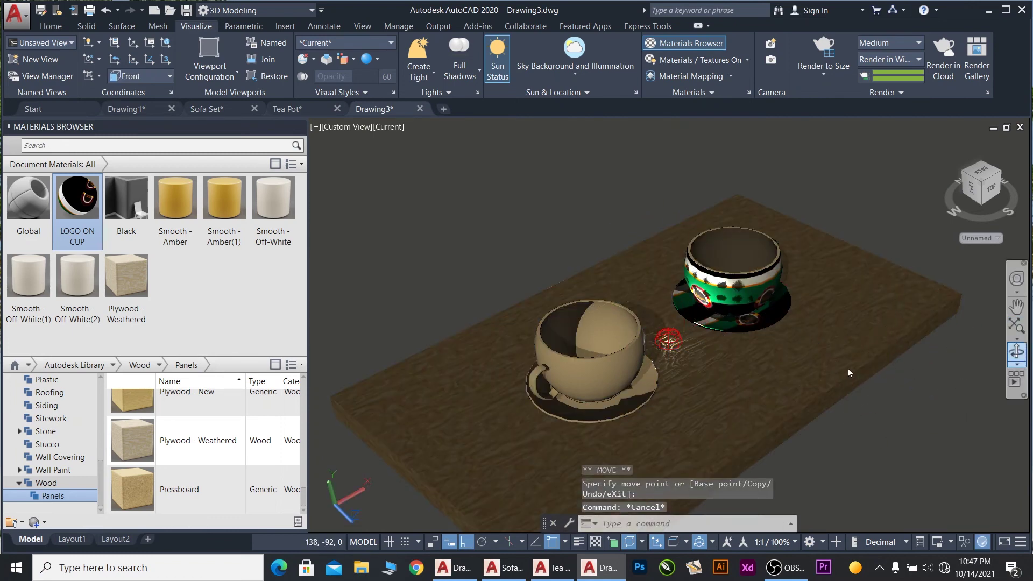
middle_click_drag(849, 373, 658, 320, "shift")
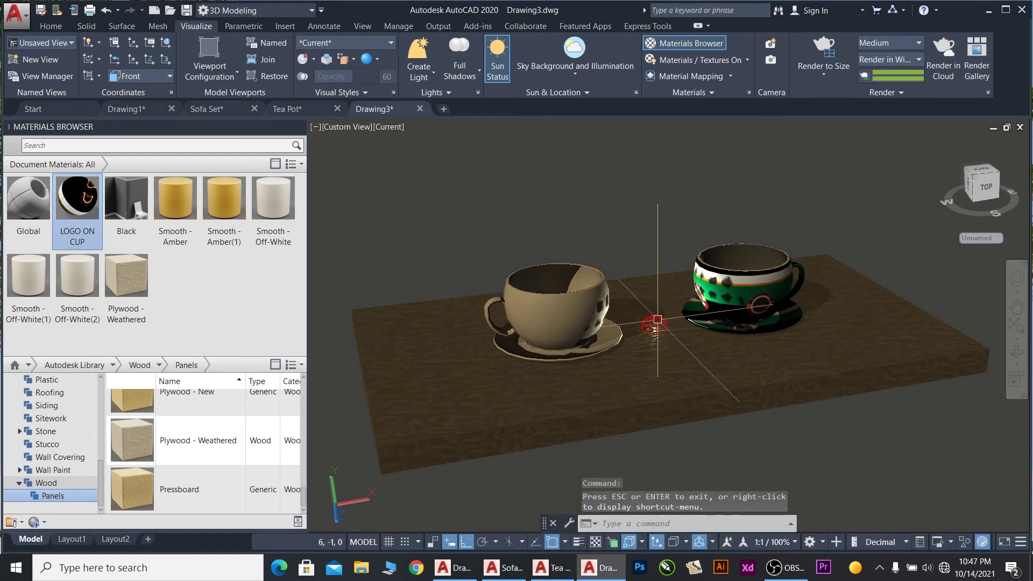
- Raise the web light 23 then 10 more units and switch to the Realistic visual style
left_click(654, 325)
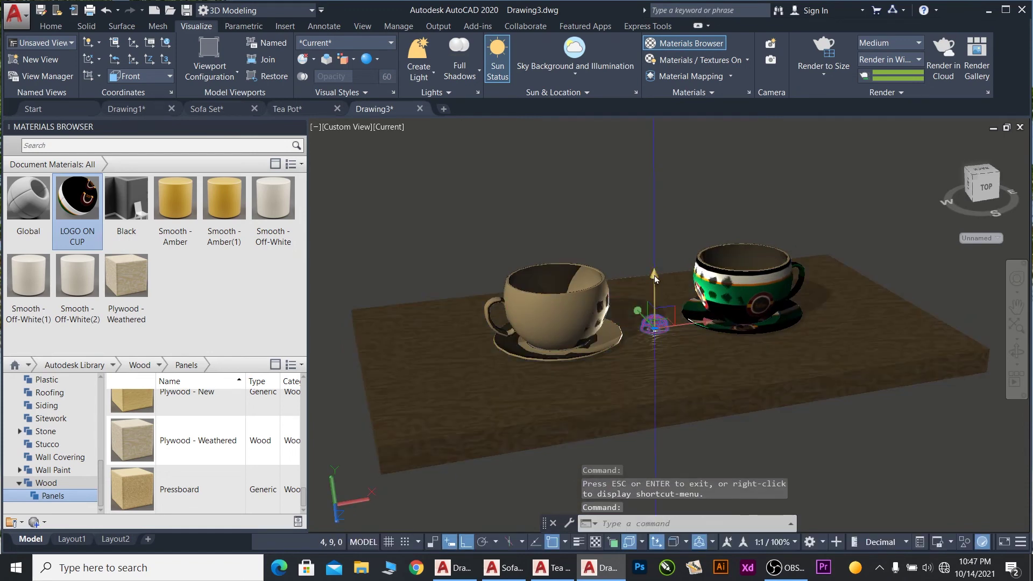
left_click(655, 278)
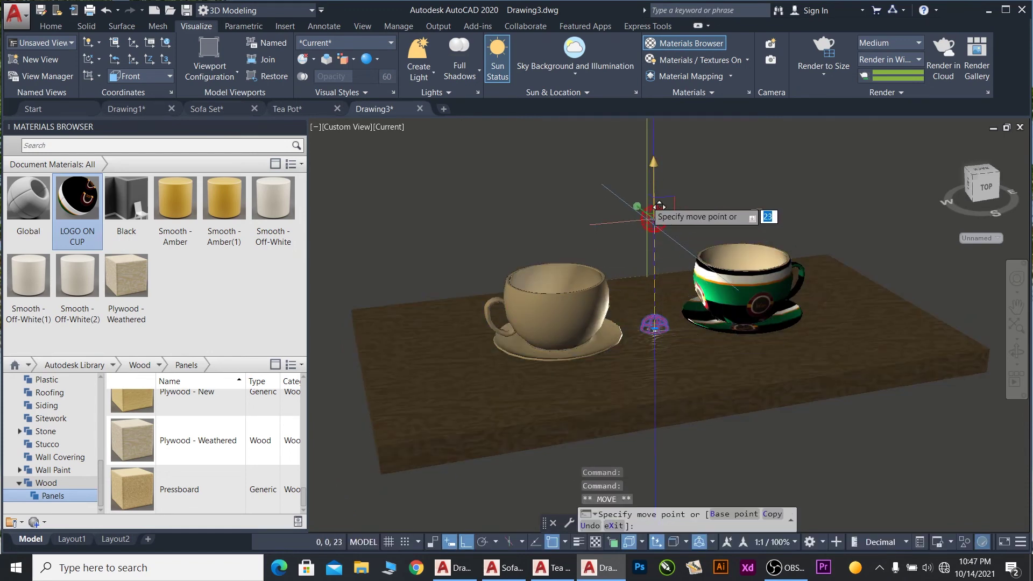
key("Return")
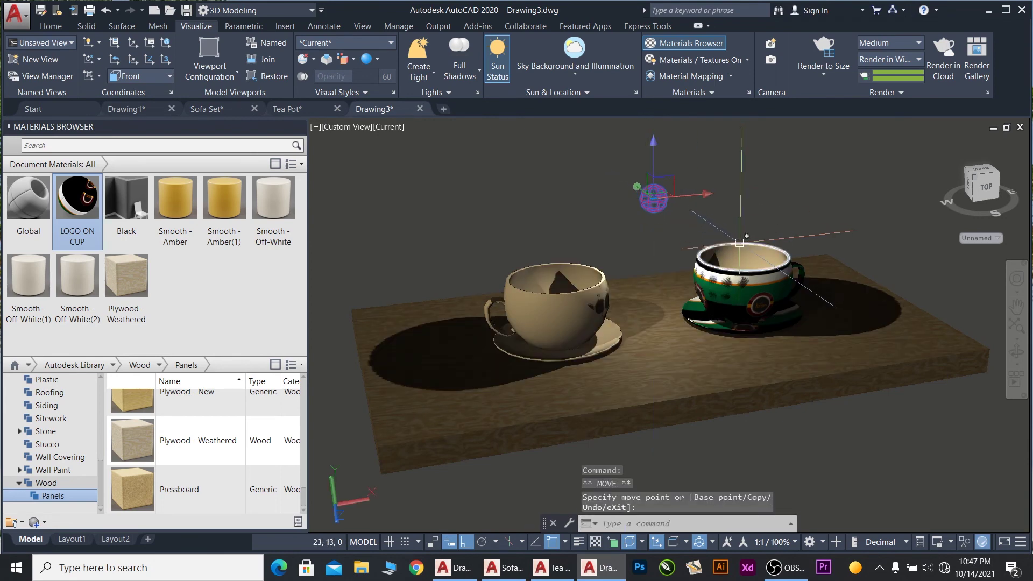
left_click(654, 147)
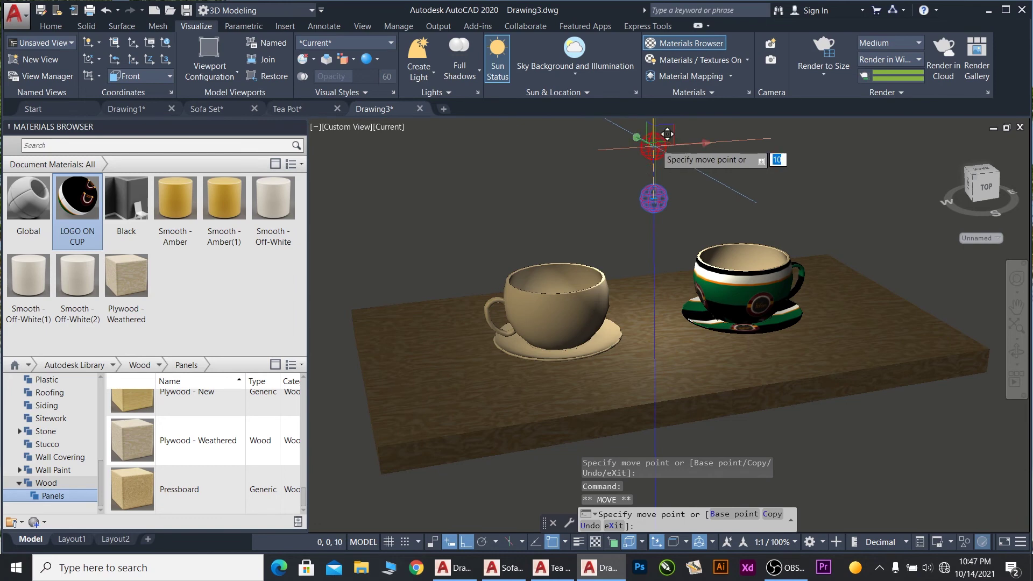
key("Return")
scroll(656, 293, "down", 2)
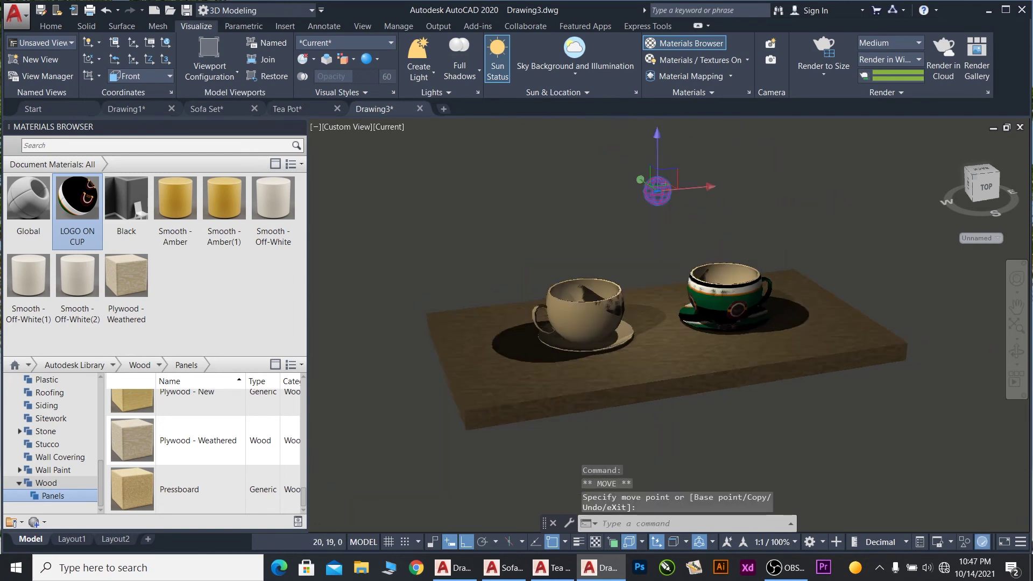
scroll(659, 317, "down", 1)
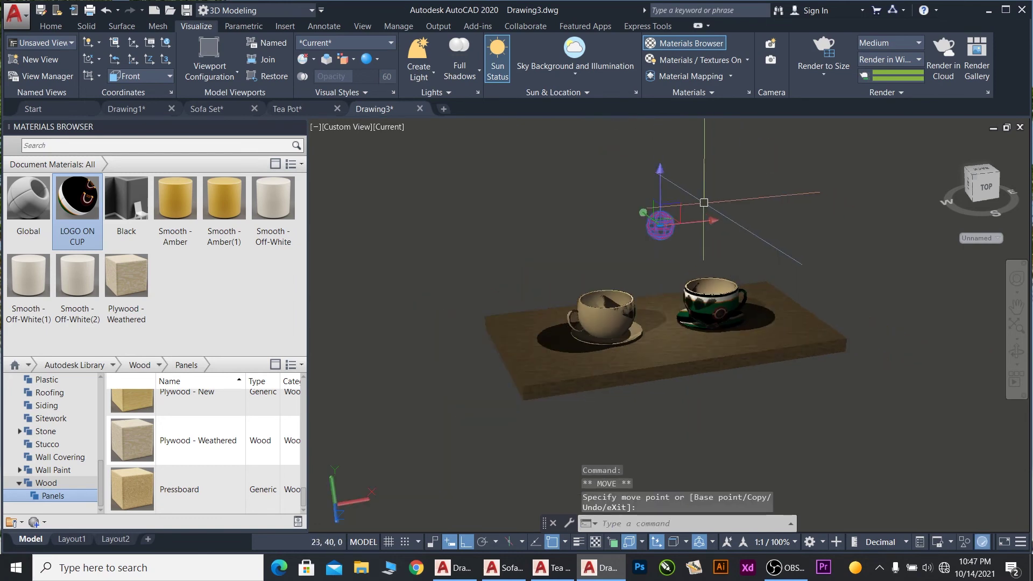
left_click(661, 172)
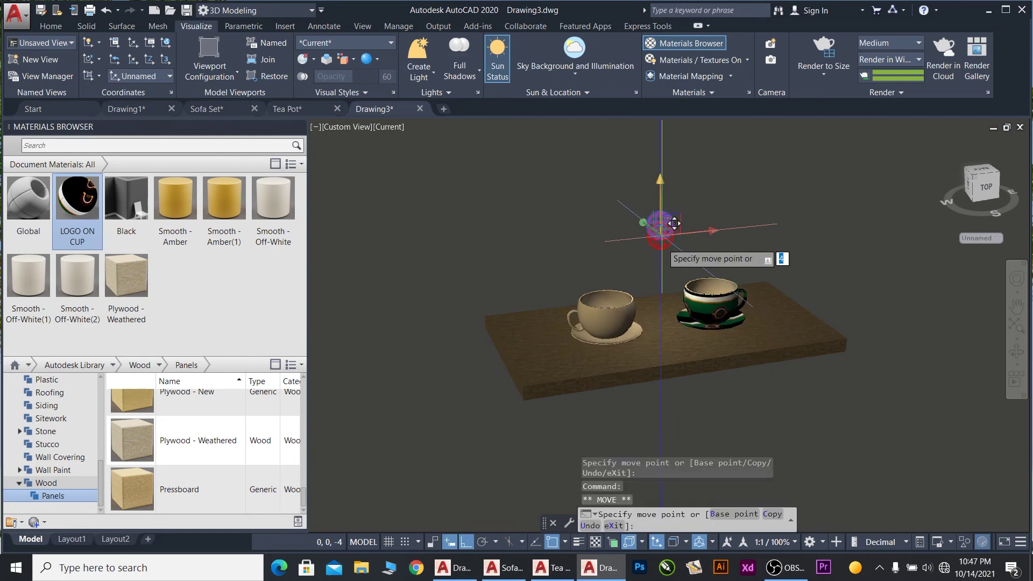
key("Escape")
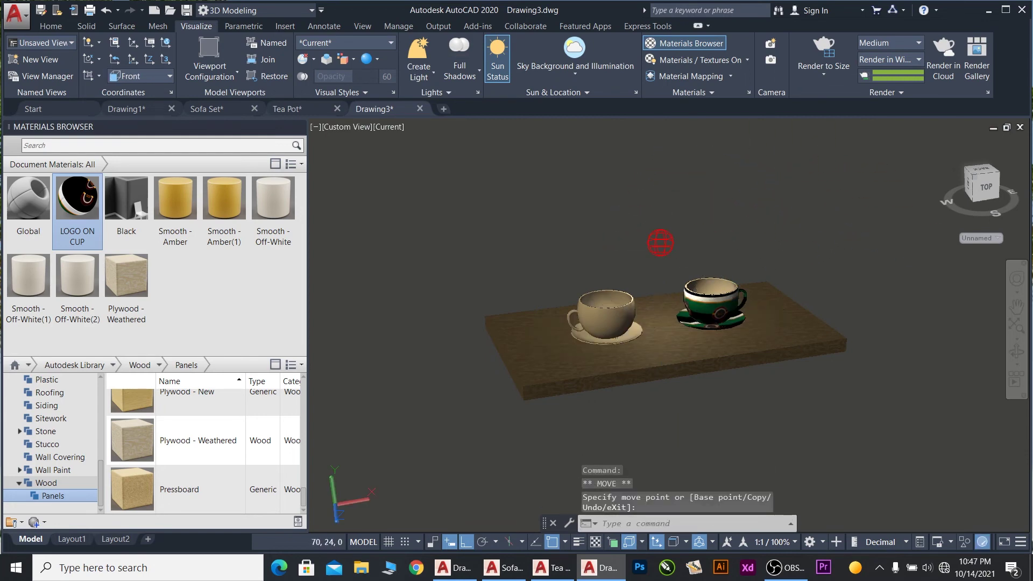
scroll(667, 327, "up", 2)
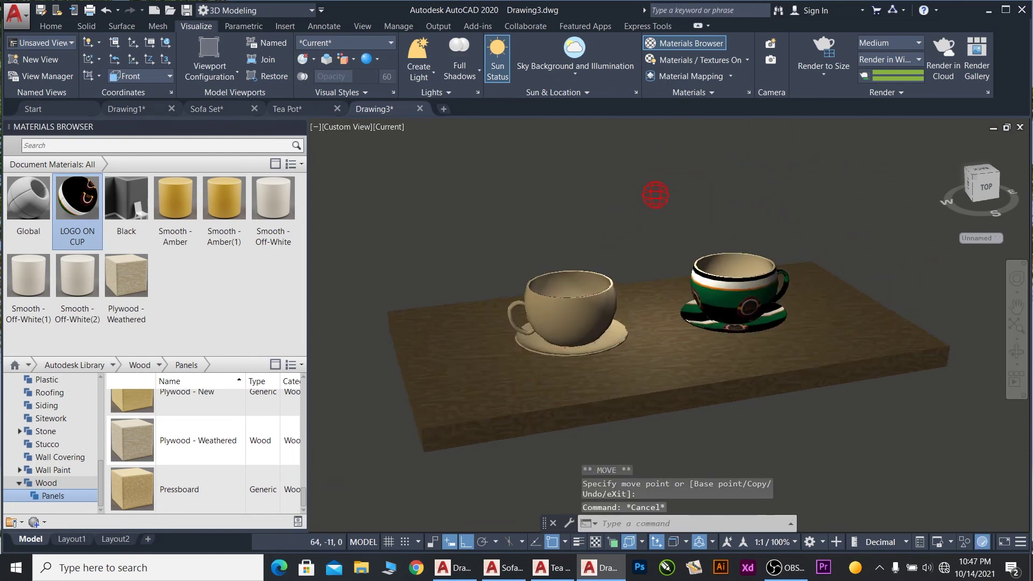
left_click(385, 45)
left_click(712, 233)
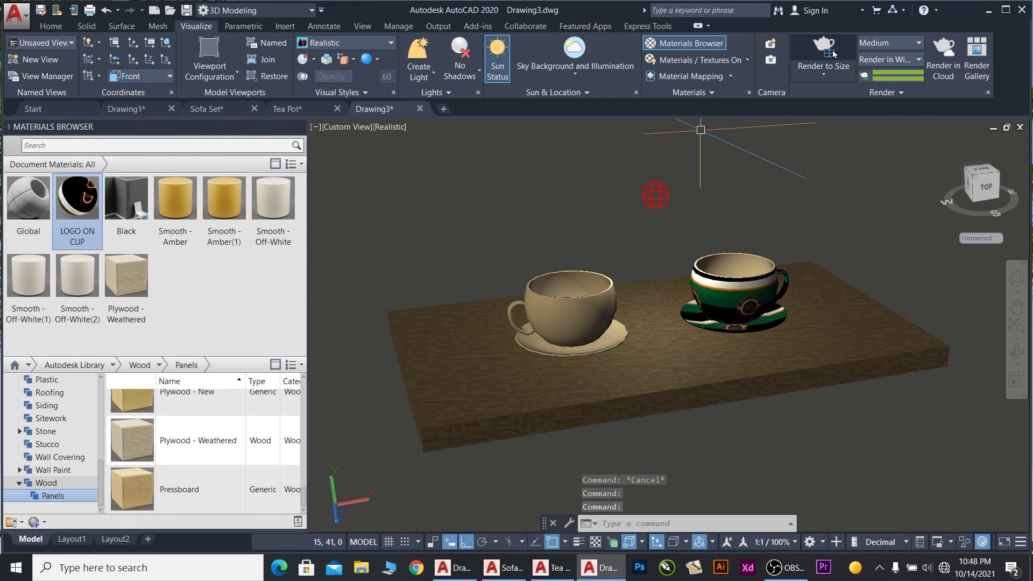
- Render both teacups on the wooden slab to size and let it reach 100%
left_click(832, 50)
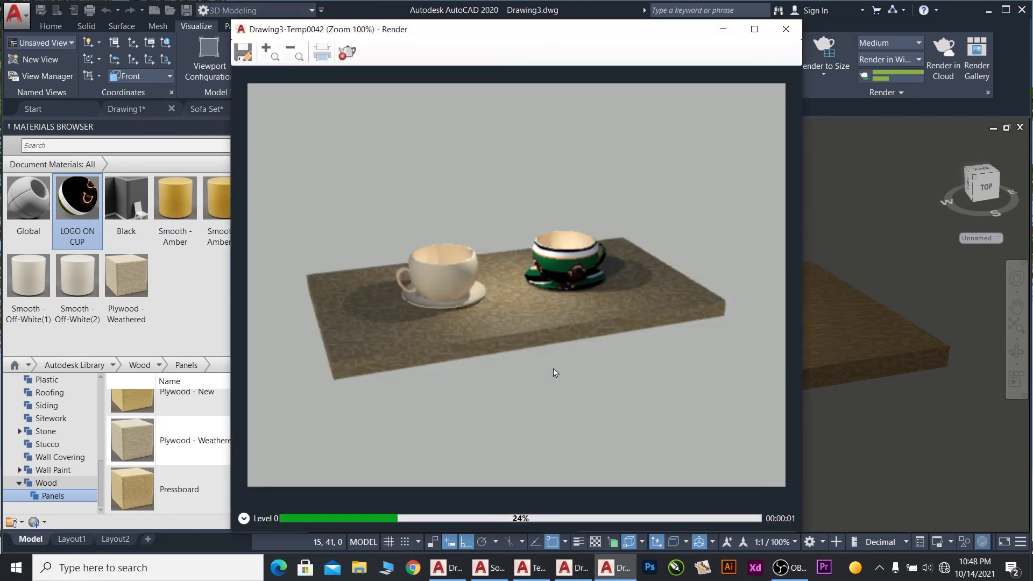
scroll(539, 296, "up", 1)
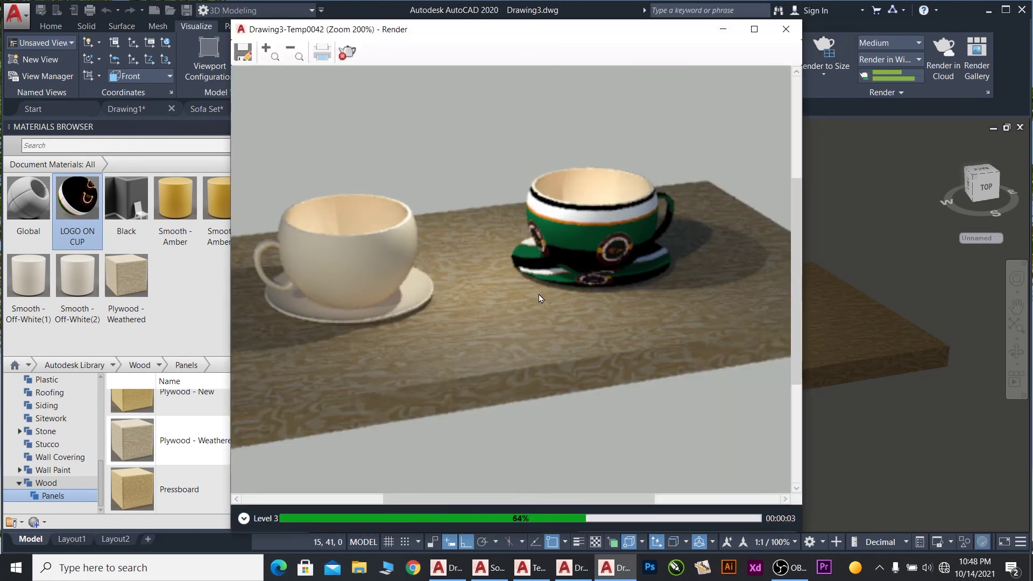
scroll(539, 296, "down", 1)
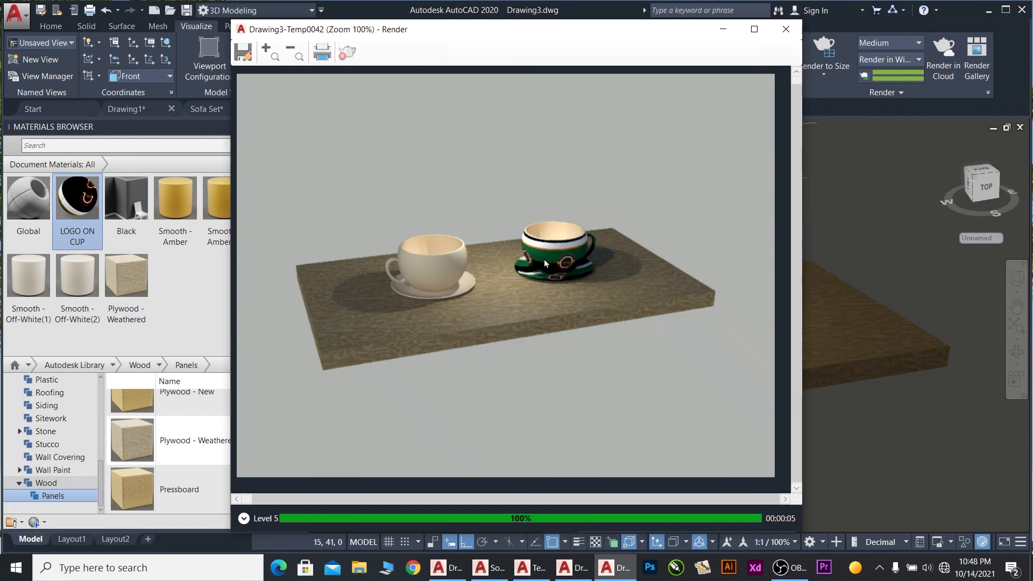
scroll(527, 275, "up", 1)
scroll(527, 276, "down", 2)
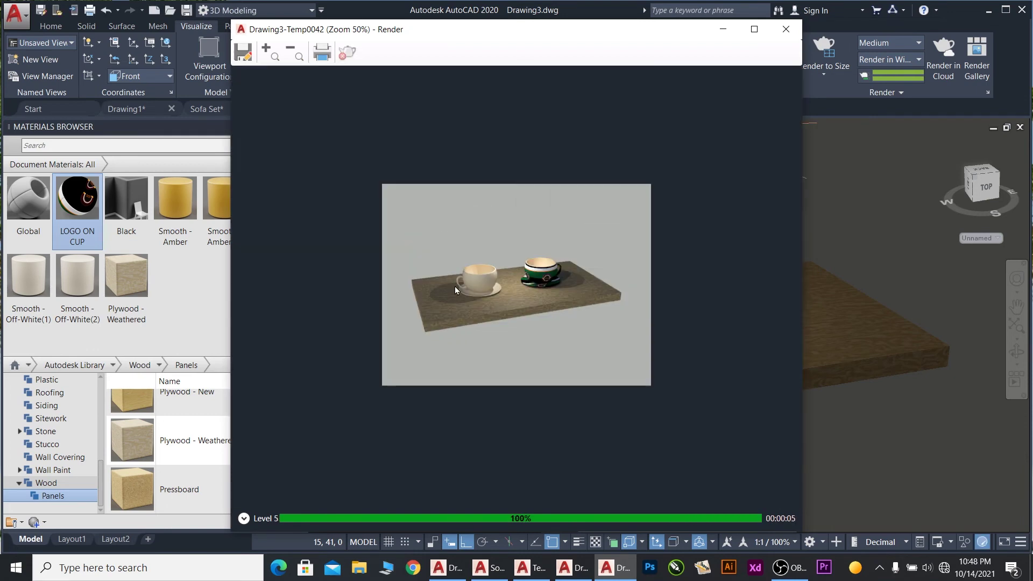
scroll(568, 230, "up", 2)
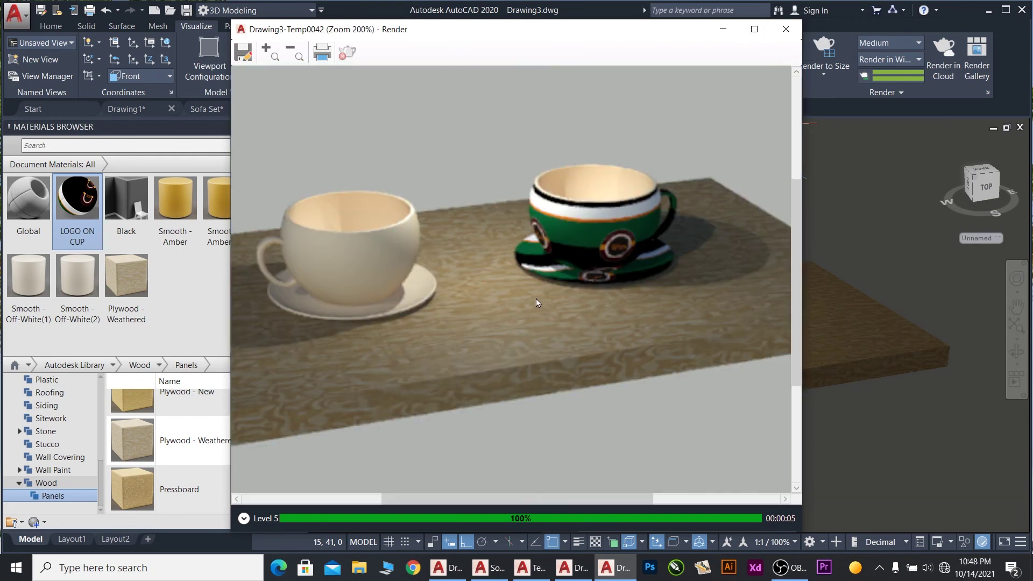
scroll(536, 303, "down", 1)
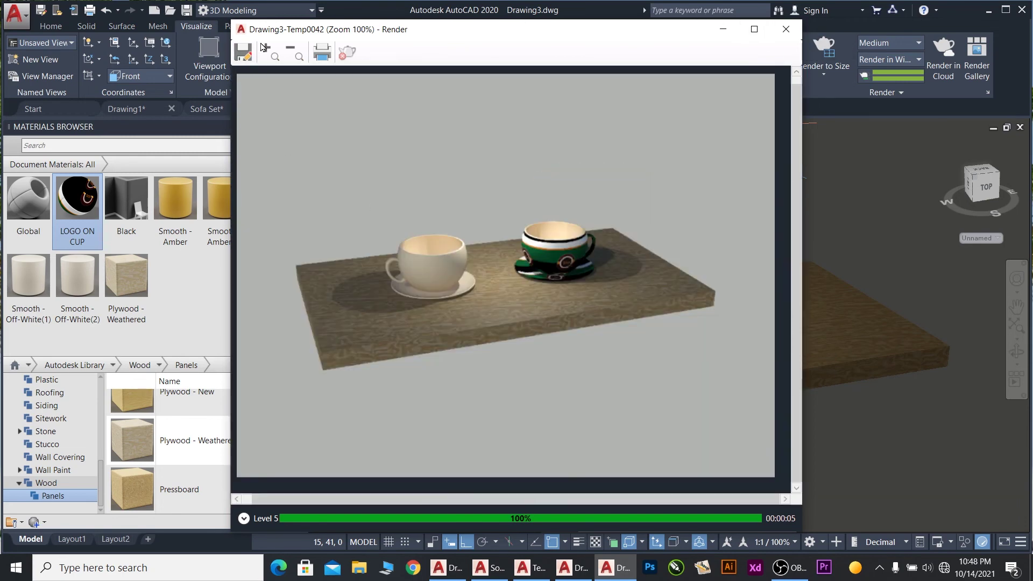
- Try saving the render as a Tea Cup PNG in E:\...\RENDRED, then cancel the PNG options
left_click(248, 51)
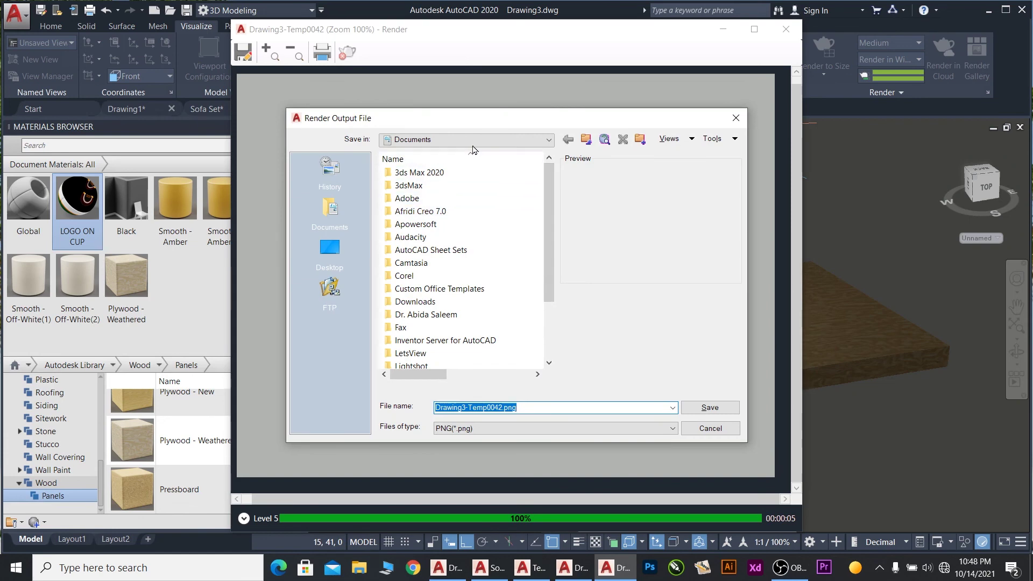
left_click(474, 143)
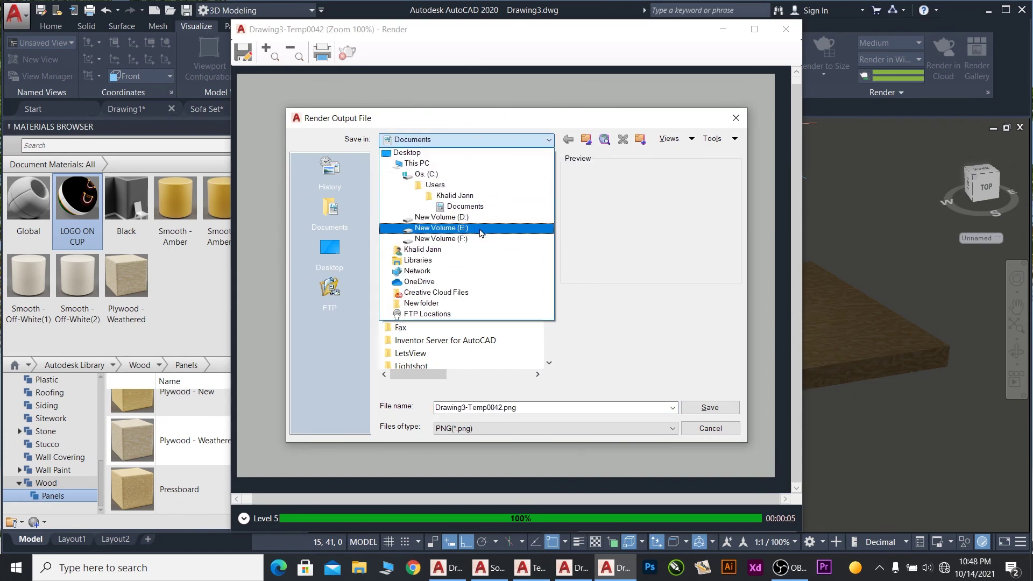
left_click(478, 229)
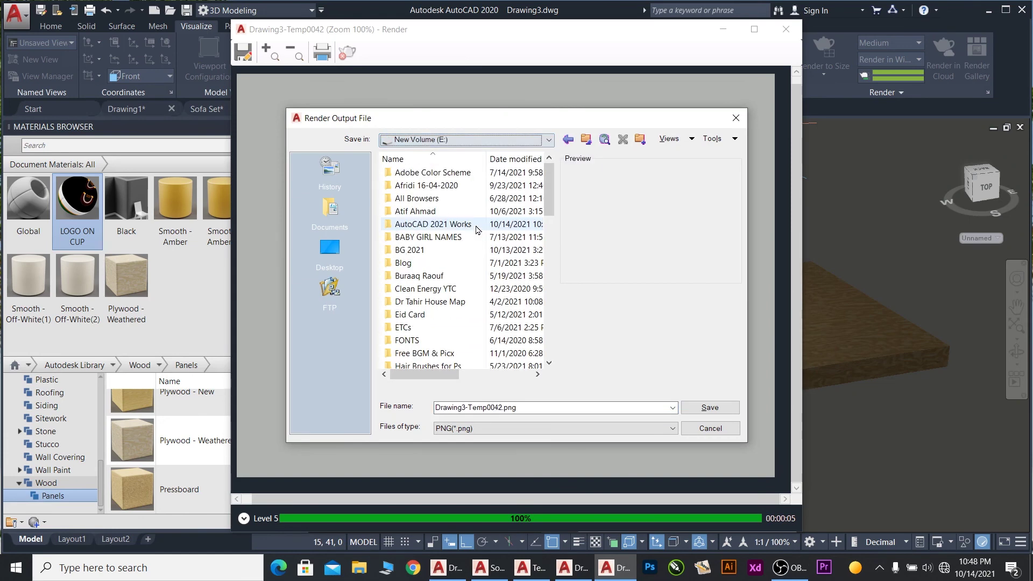
double_click(410, 226)
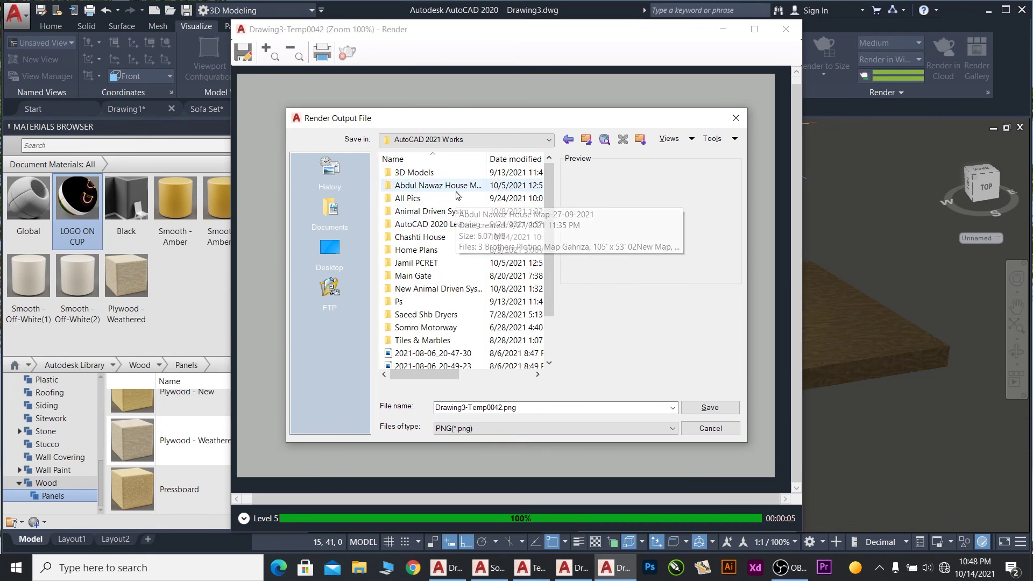
double_click(426, 224)
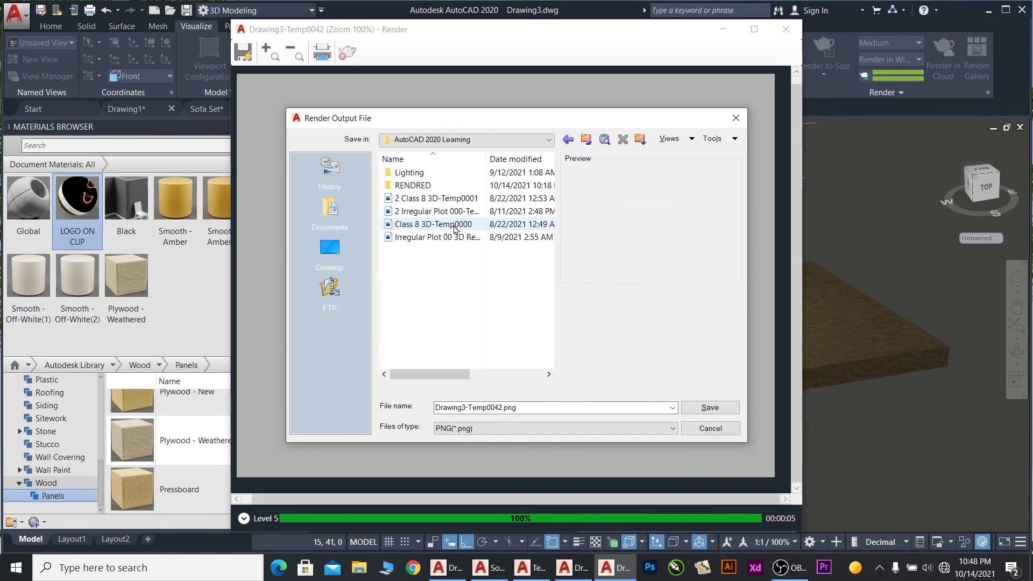
double_click(413, 185)
type("Tea Cup")
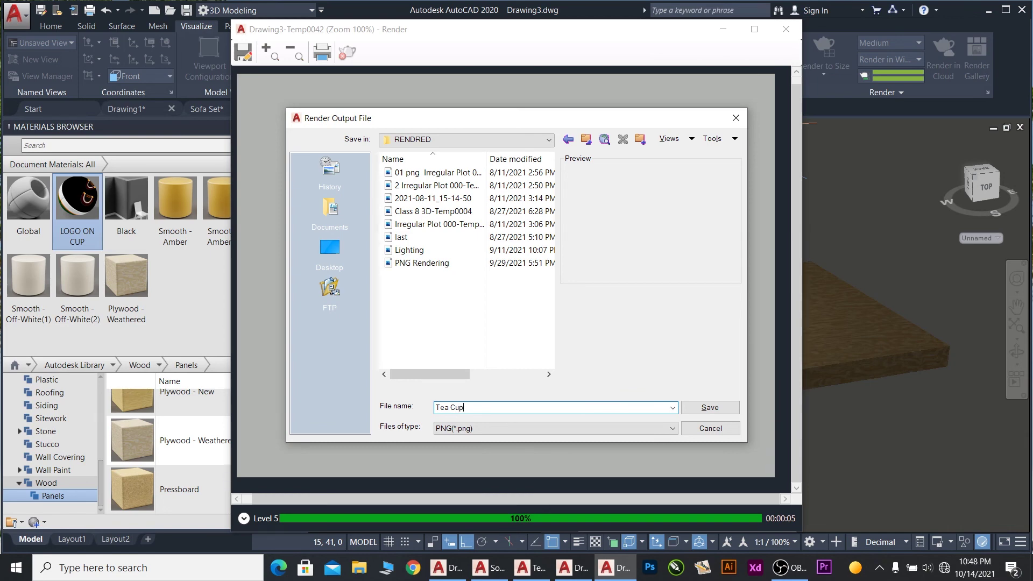
key("Return")
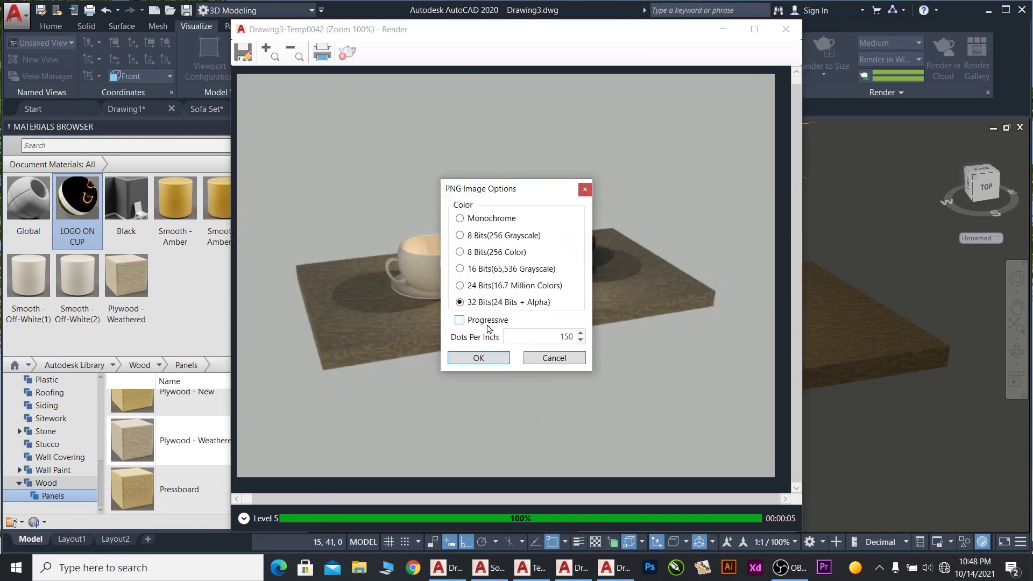
left_click(569, 359)
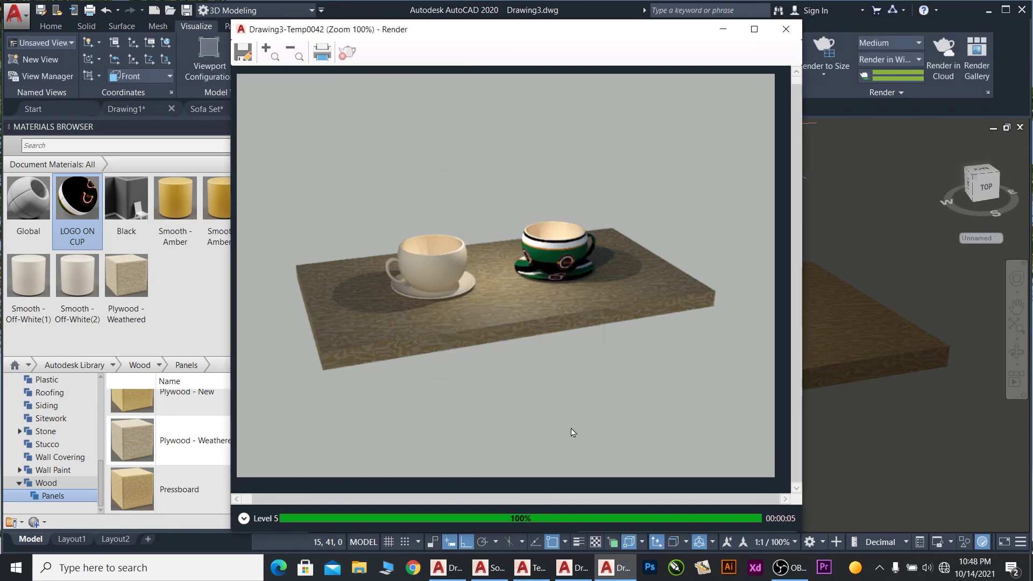
- Browse the render's save location to the RENDRED folder on drive E
left_click(253, 67)
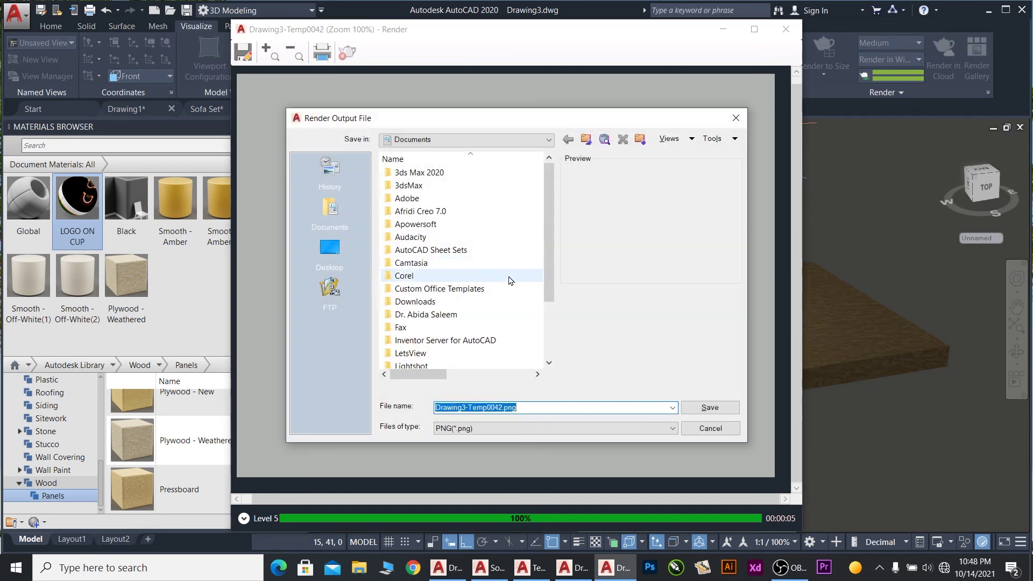
left_click(442, 140)
left_click(470, 228)
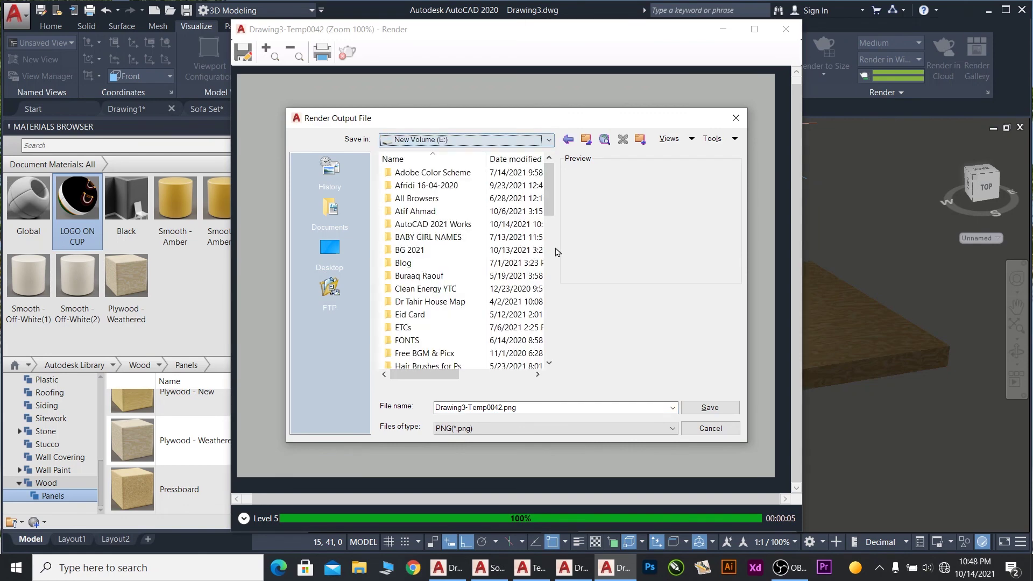
double_click(435, 224)
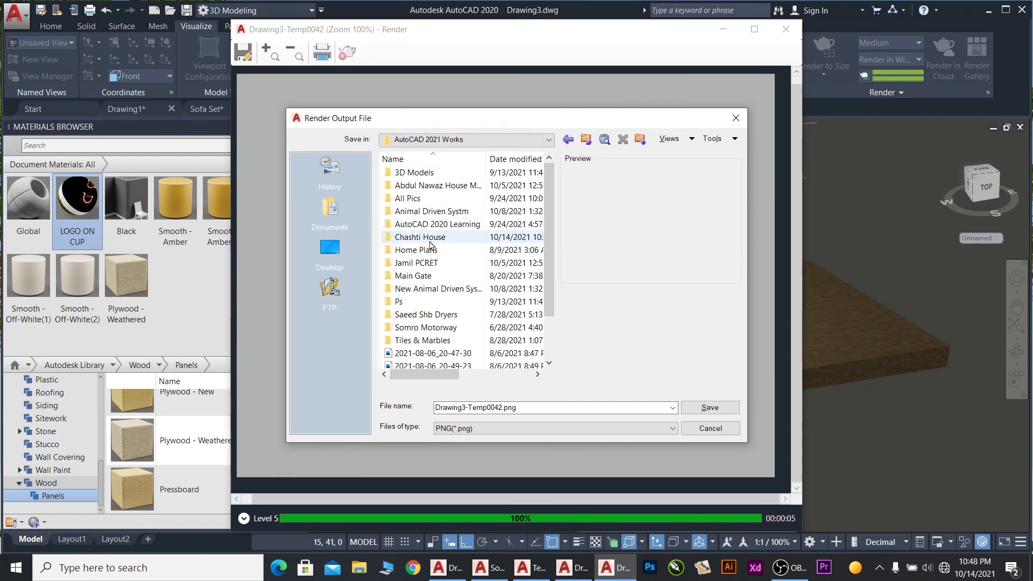
double_click(435, 225)
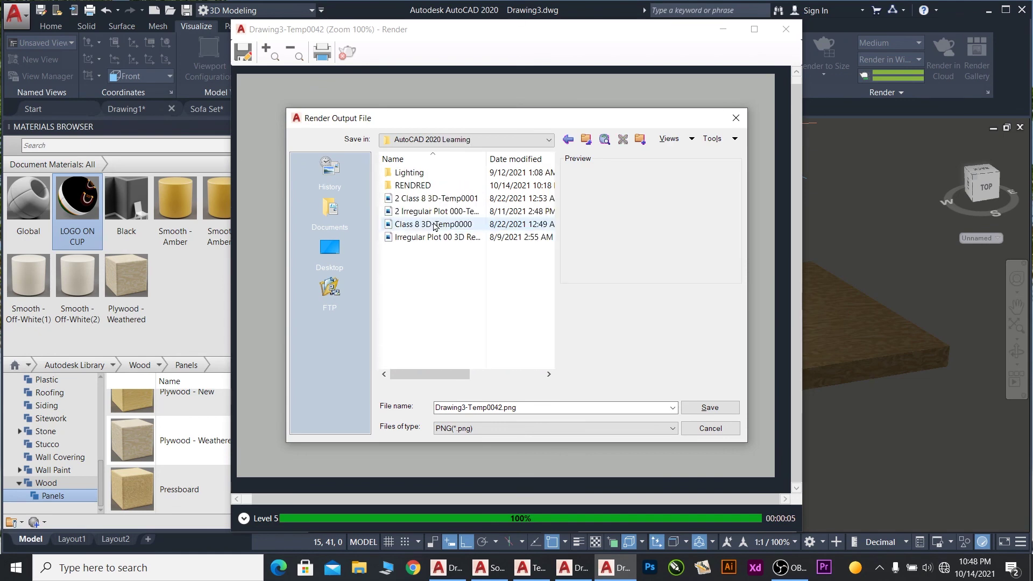
left_click(414, 188)
double_click(414, 187)
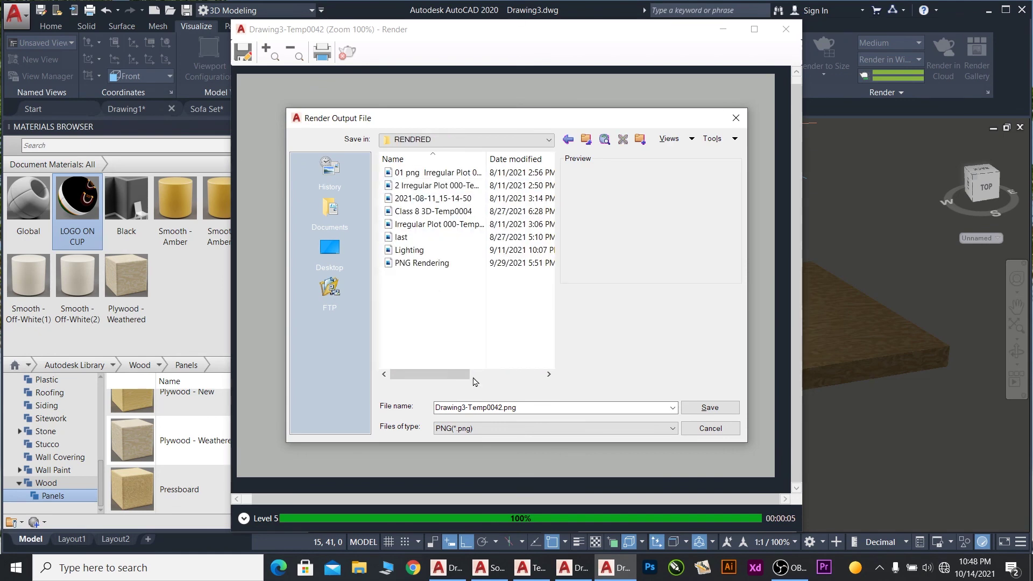
- Save the render as a JPEG named TEA CUP at quality 100
left_click(497, 427)
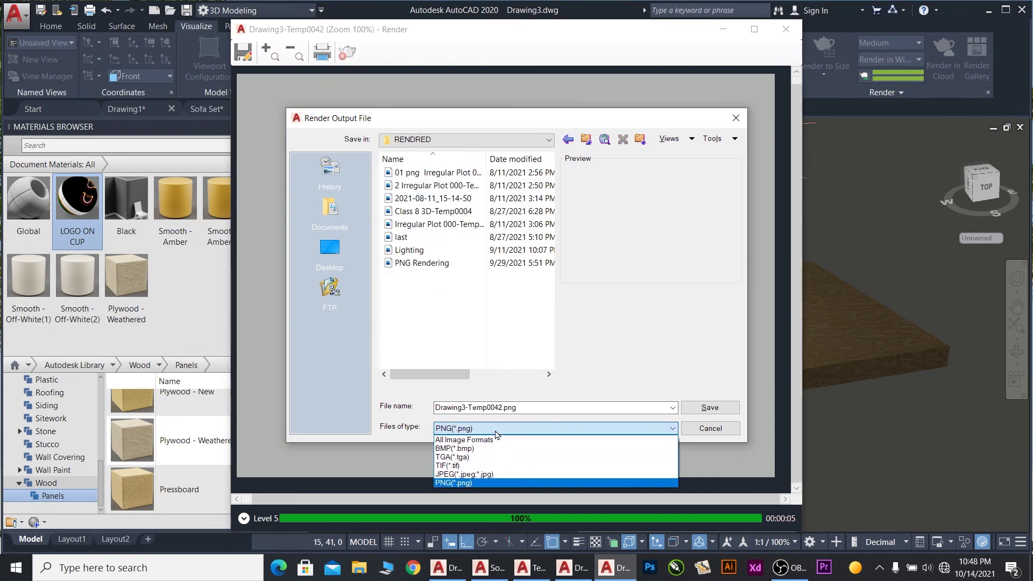
left_click(477, 476)
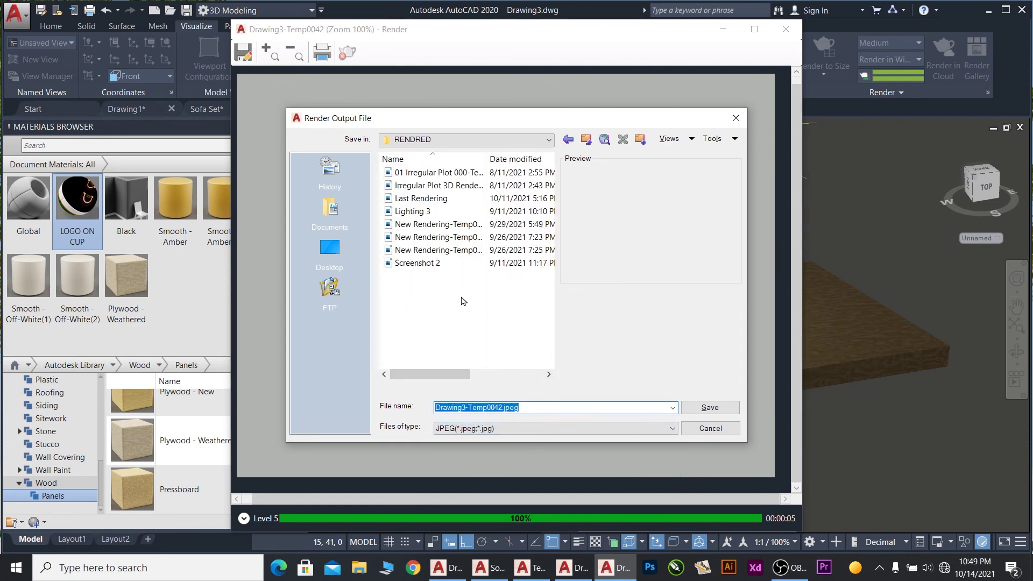
type("TEA CUP")
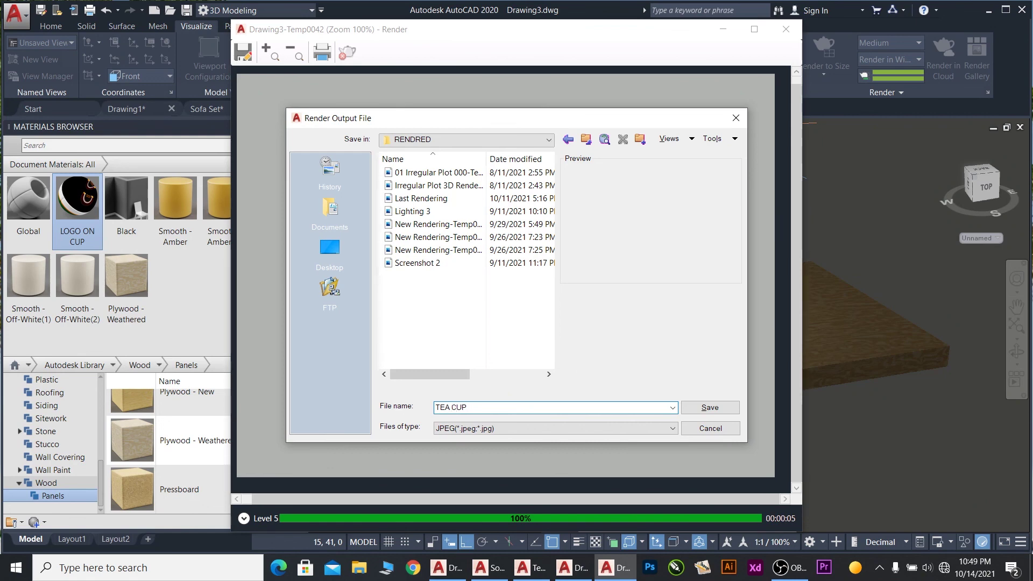
left_click(705, 409)
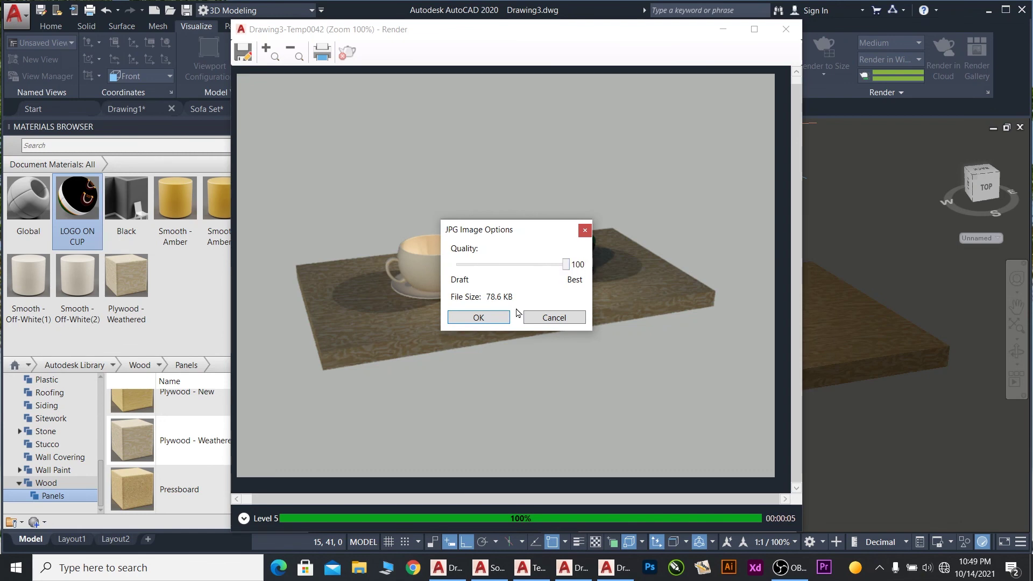
left_click(493, 320)
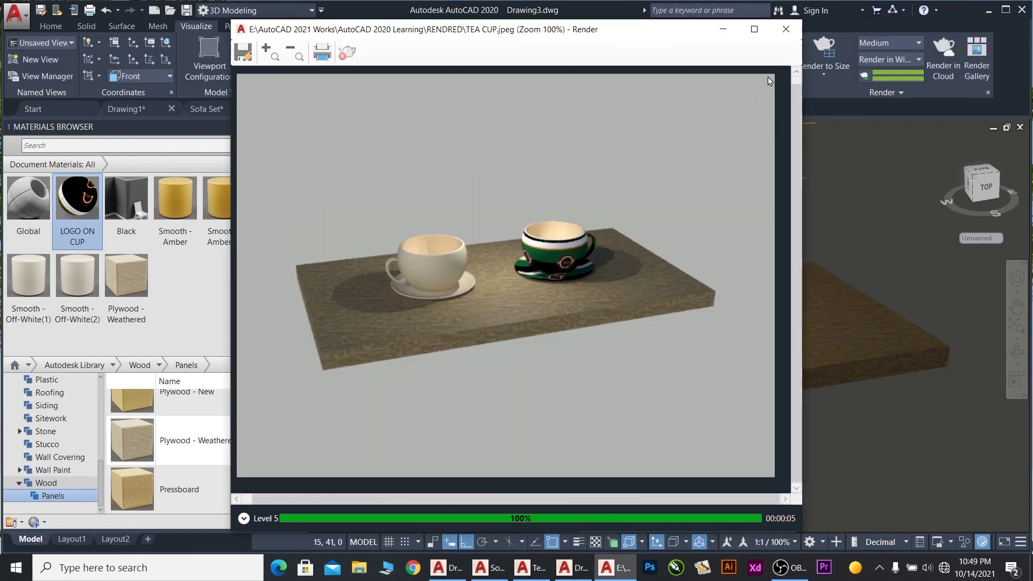
left_click(784, 36)
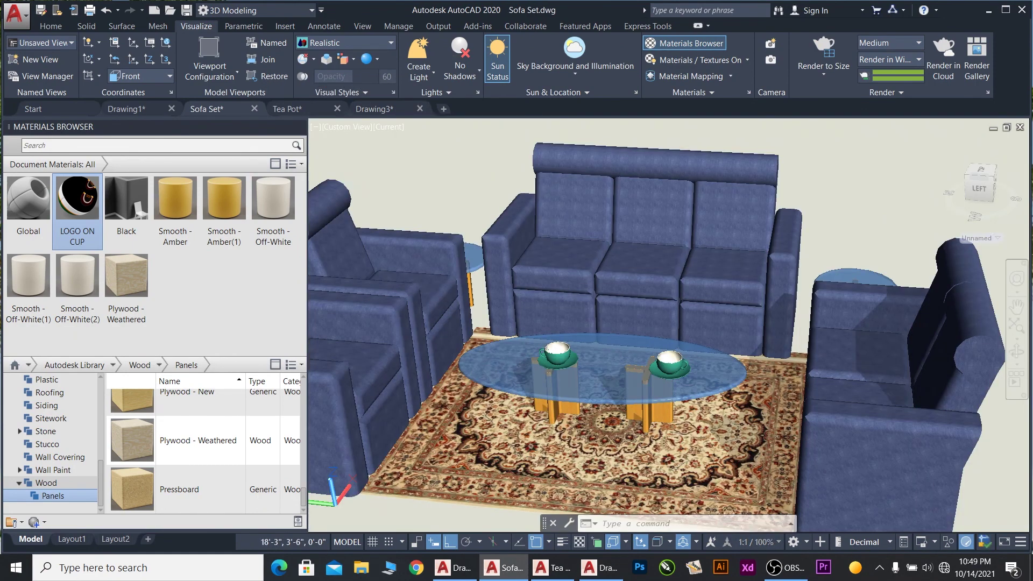
- Zoom in and out around the sofa set to inspect the teacups on the glass coffee table
scroll(642, 379, "up", 1)
scroll(651, 387, "up", 2)
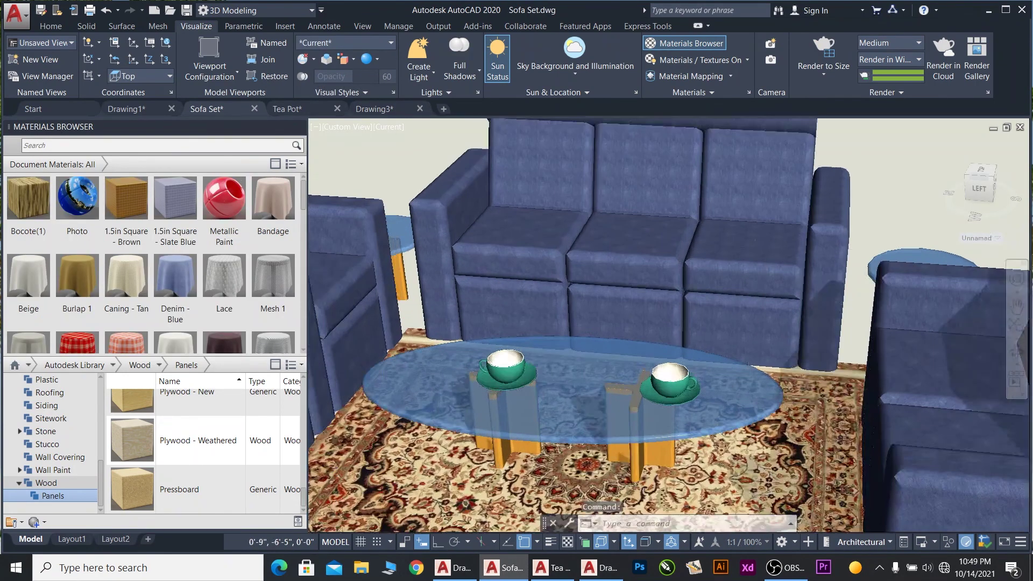
scroll(668, 404, "up", 1)
scroll(680, 415, "down", 2)
scroll(619, 388, "down", 1)
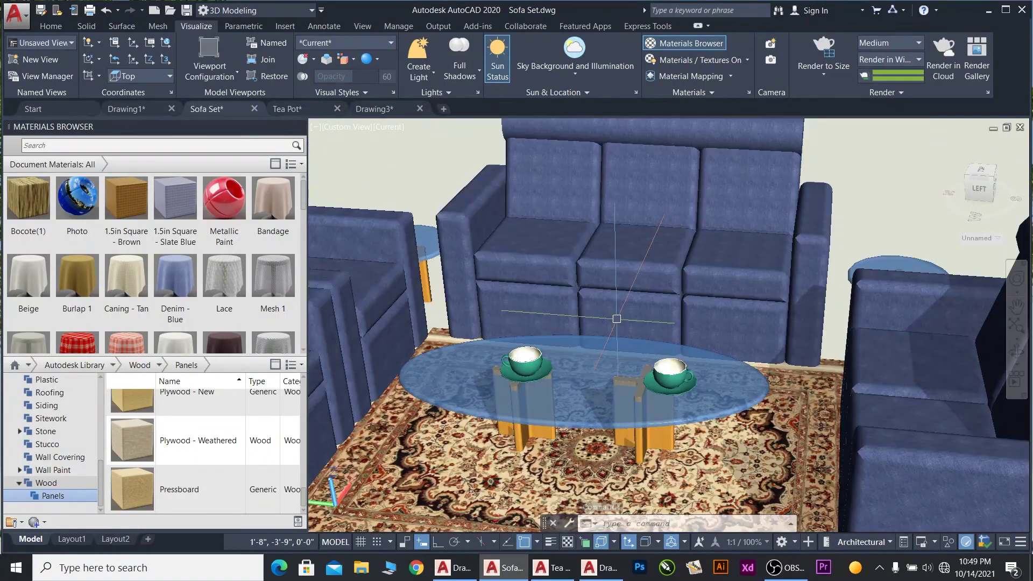
scroll(619, 387, "up", 3)
scroll(669, 323, "down", 1)
scroll(669, 323, "down", 2)
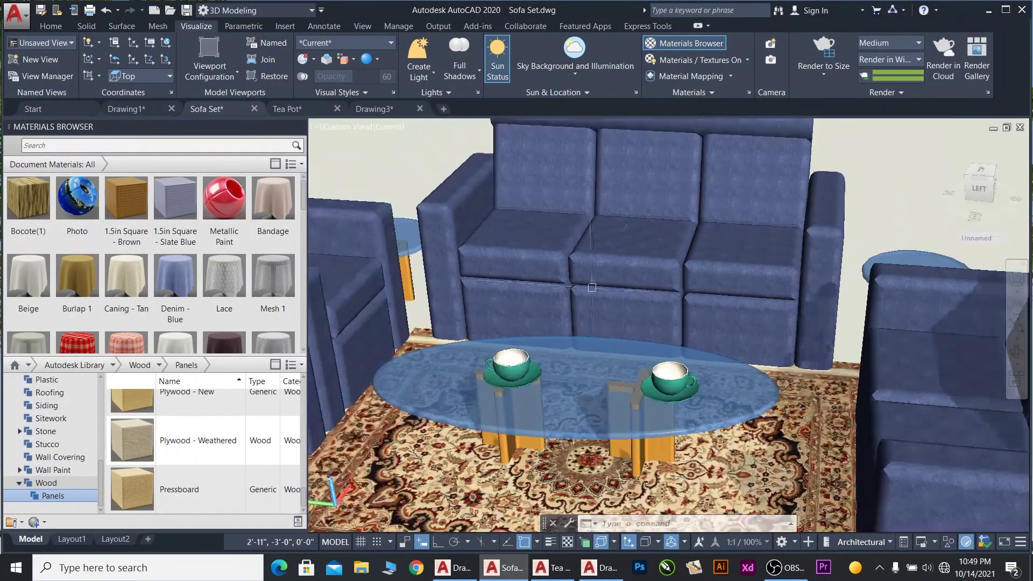
scroll(669, 323, "down", 1)
scroll(669, 323, "down", 1)
scroll(669, 323, "up", 2)
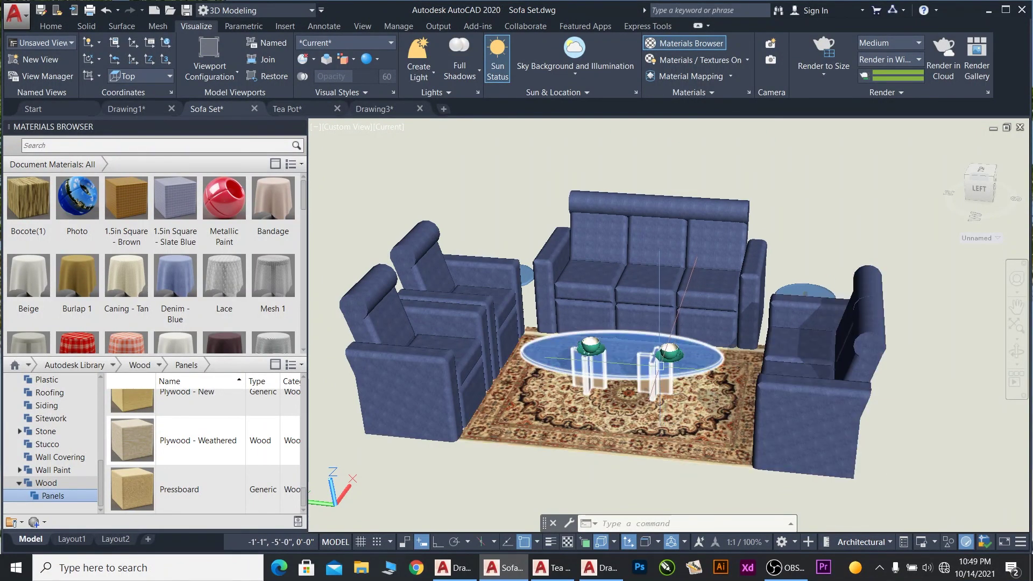
scroll(683, 377, "up", 2)
scroll(673, 345, "up", 2)
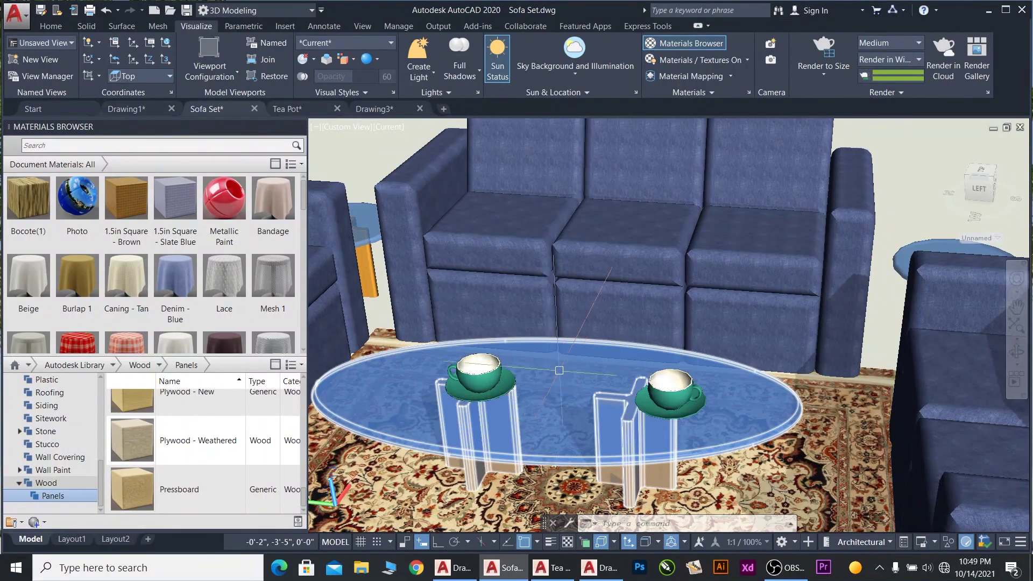
scroll(592, 398, "down", 2)
scroll(645, 389, "down", 2)
scroll(690, 382, "down", 2)
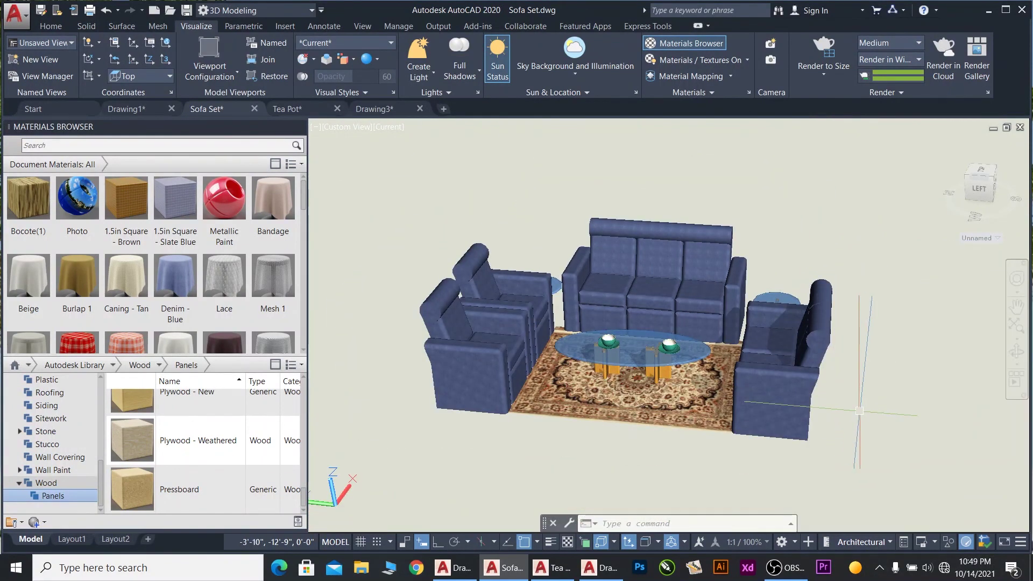
scroll(672, 312, "down", 1)
scroll(670, 328, "up", 2)
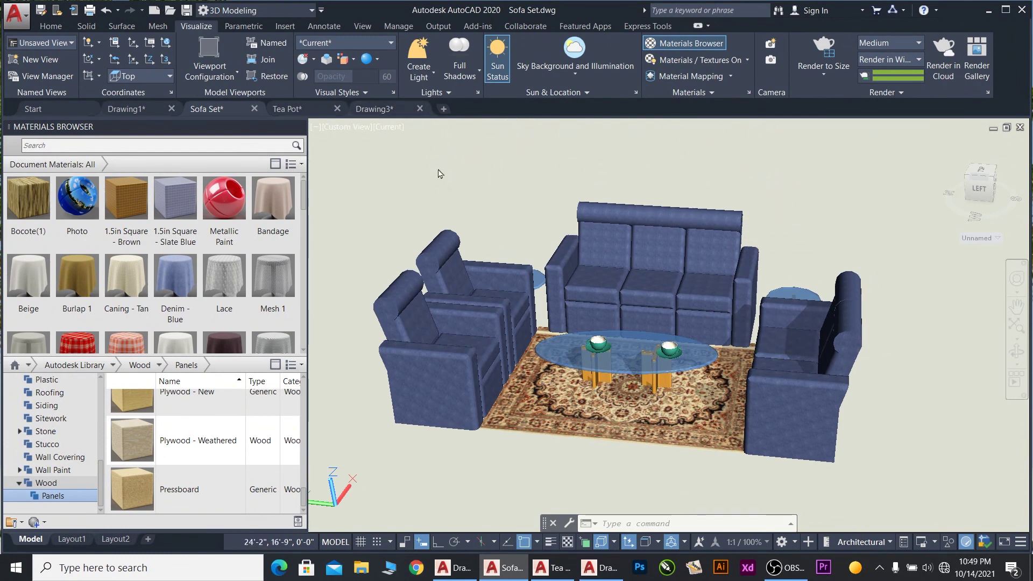
- Switch to Drawing3 and zoom around the plain and logo teacups on the wooden board
mouse_move(162, 127)
left_click(368, 110)
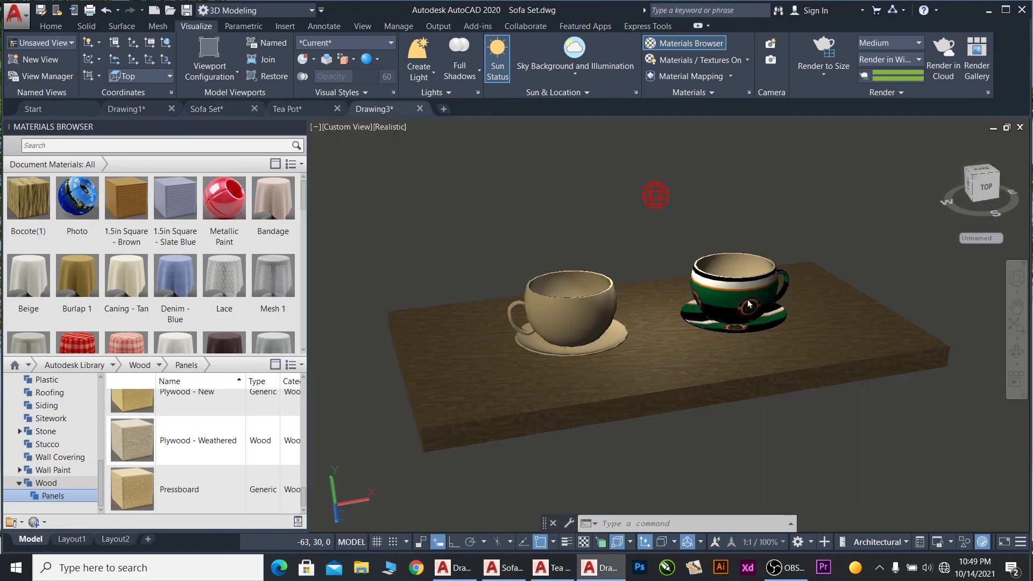
scroll(679, 317, "up", 3)
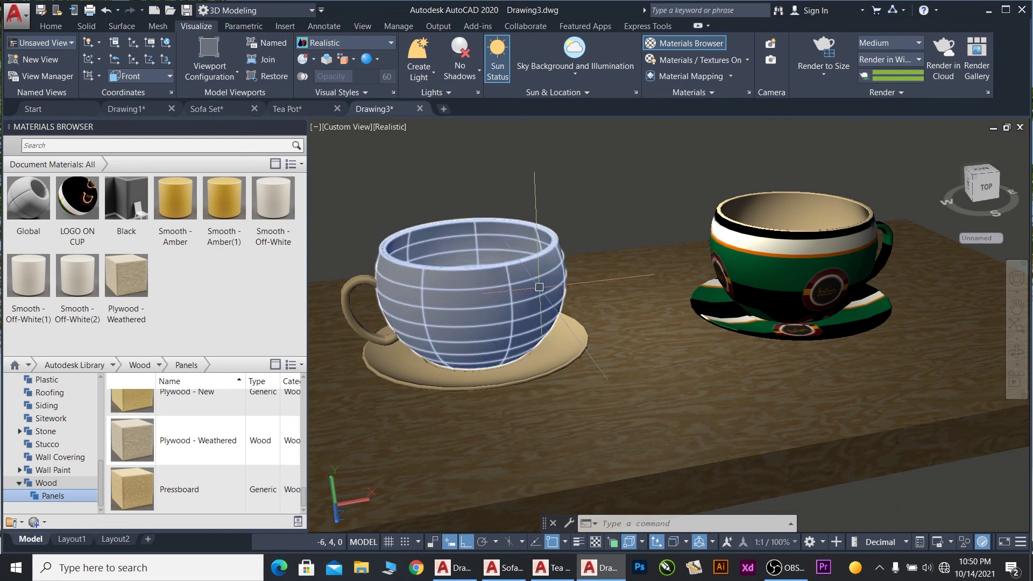
scroll(538, 231, "down", 2)
scroll(546, 231, "down", 3)
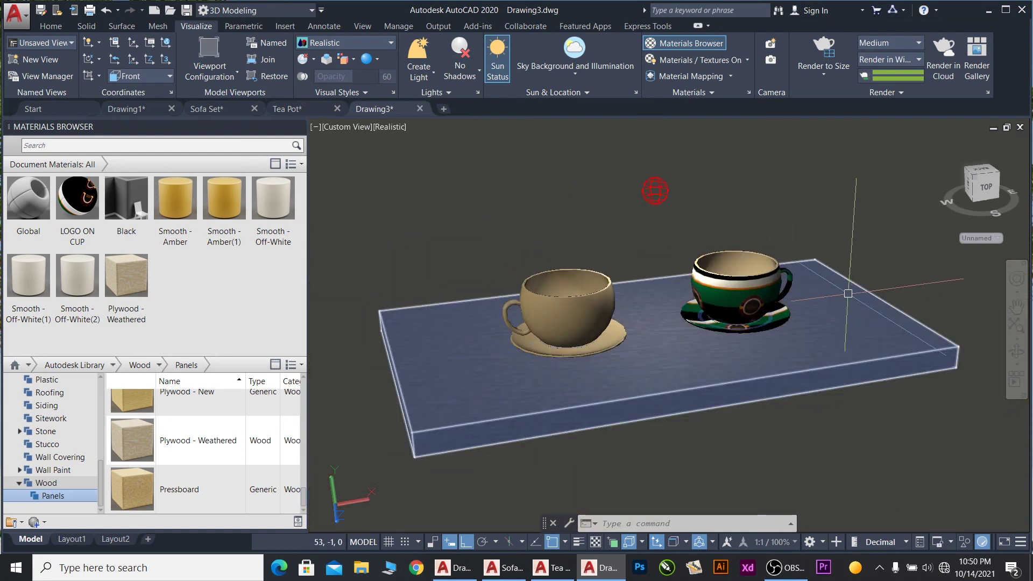
scroll(668, 304, "up", 3)
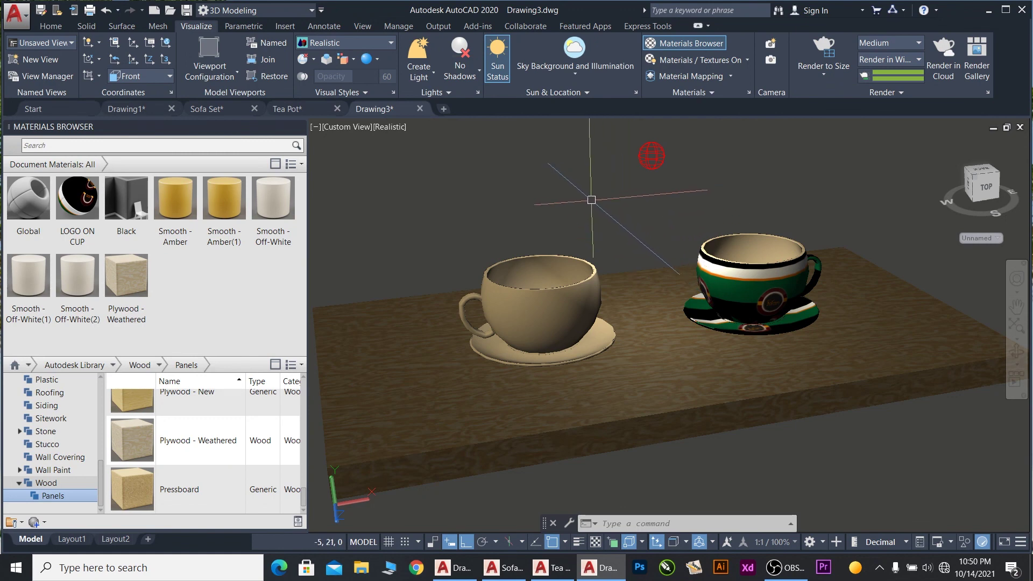
scroll(619, 162, "down", 2)
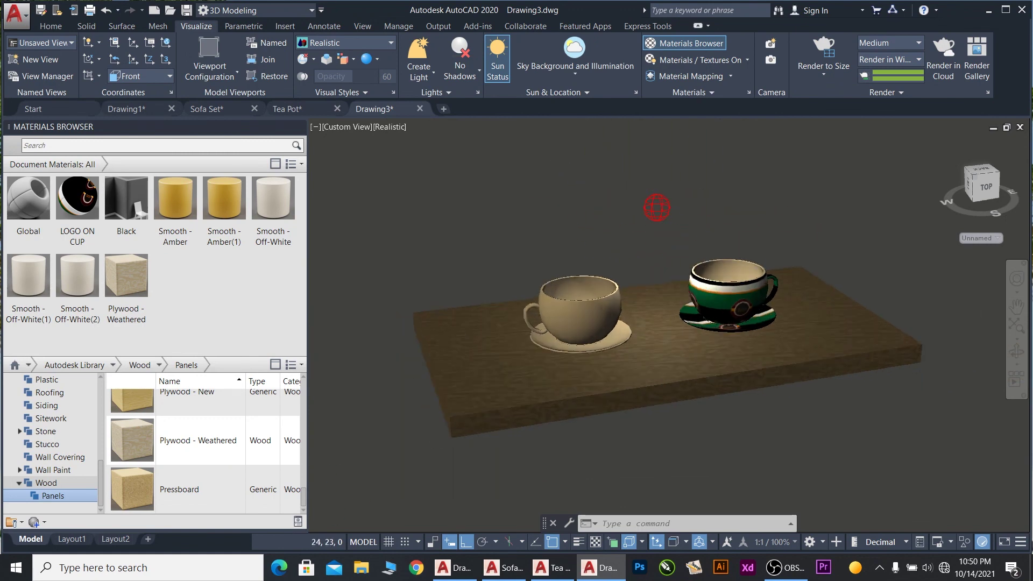